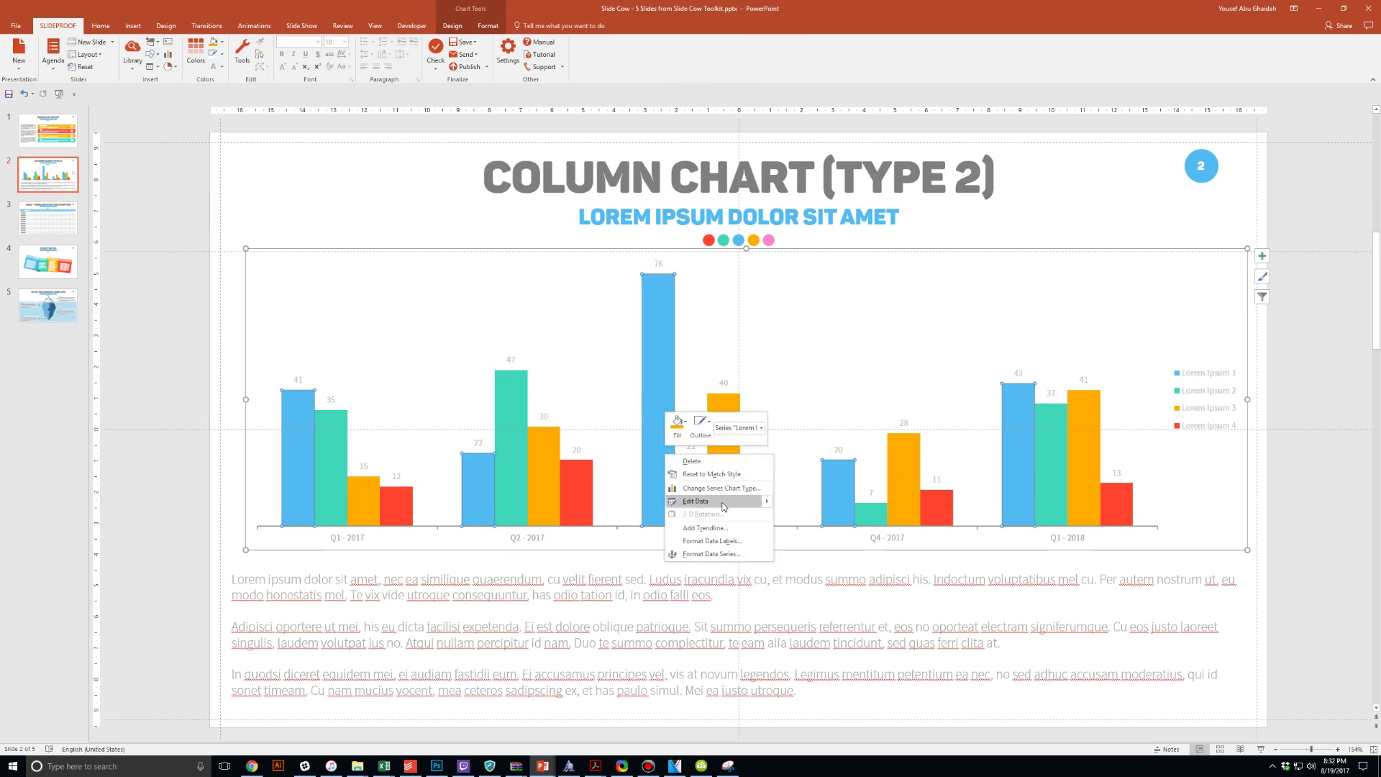
Open the column chart's data for editing, and in the table enter "Type here" in the first value cell and "OR HERE" in a row label.
{"action": "left_click", "coordinate": [723, 501]}
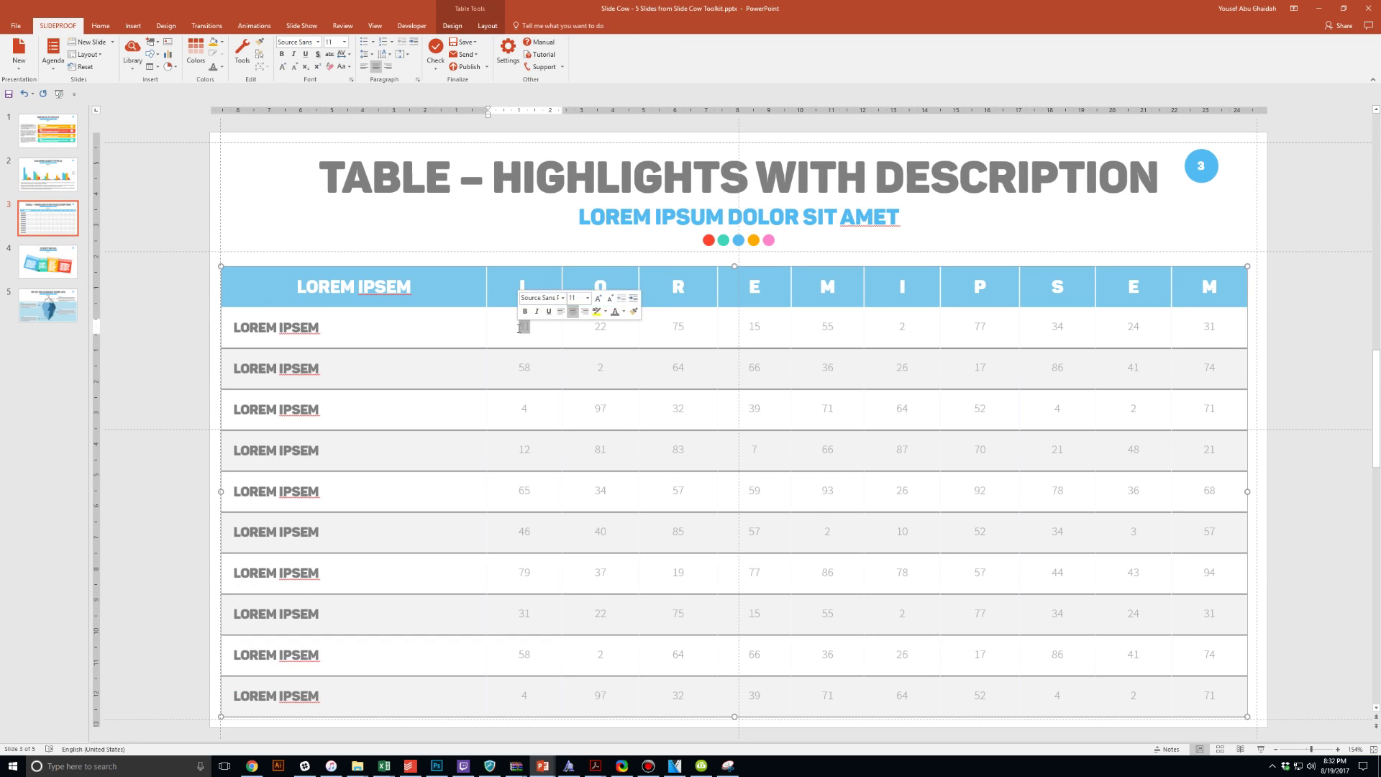
{"action": "type", "text": "Type here"}
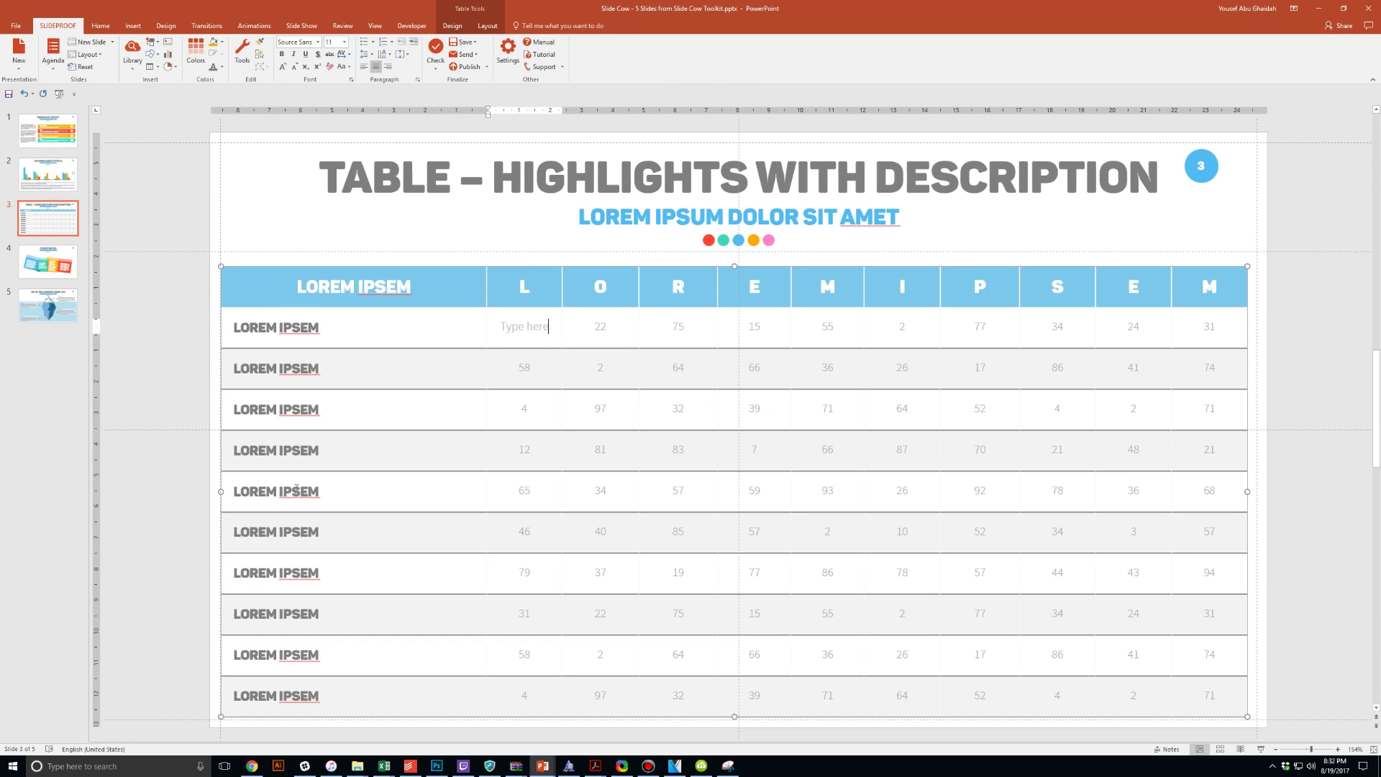
{"action": "type", "text": "OR HERE"}
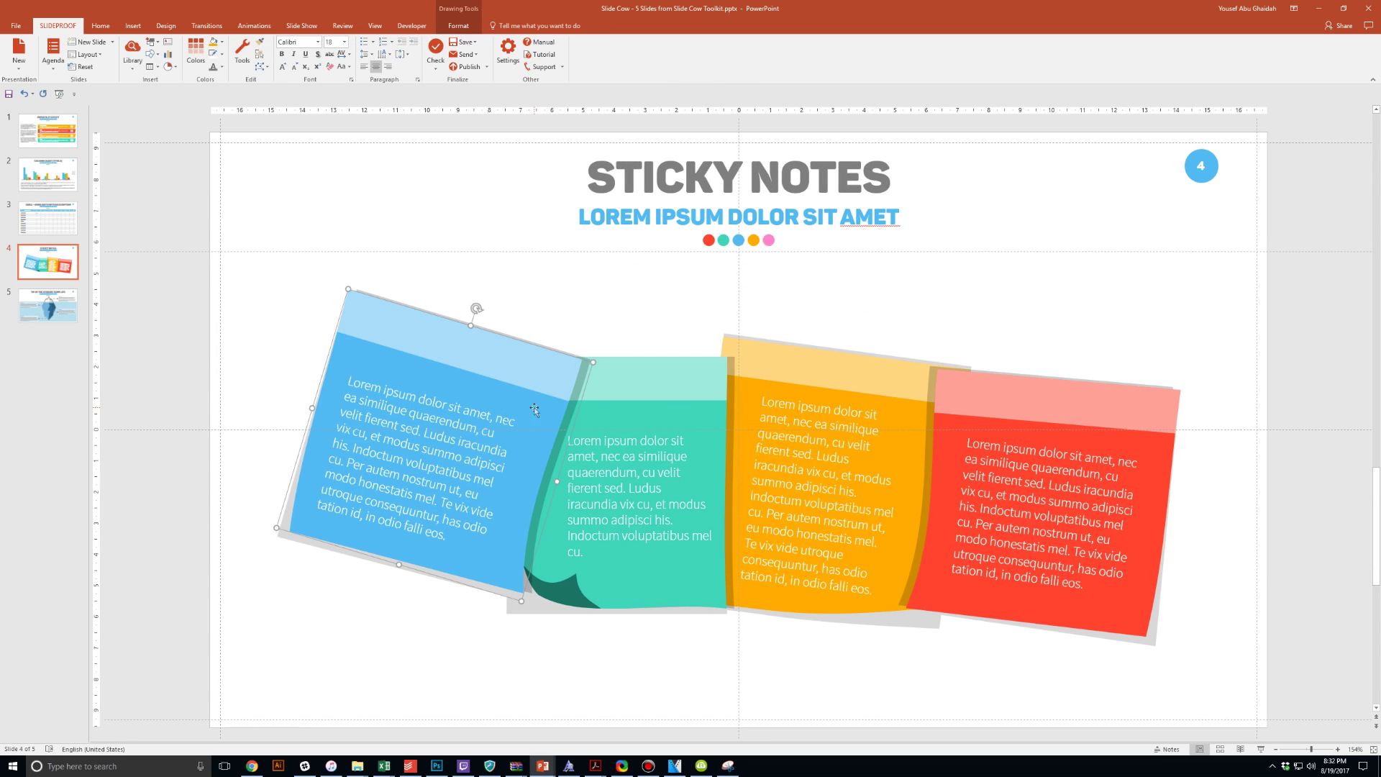
Replace the text on the blue sticky note with "Type wherever you'd like".
{"action": "type", "text": "Type wherever you'd "}
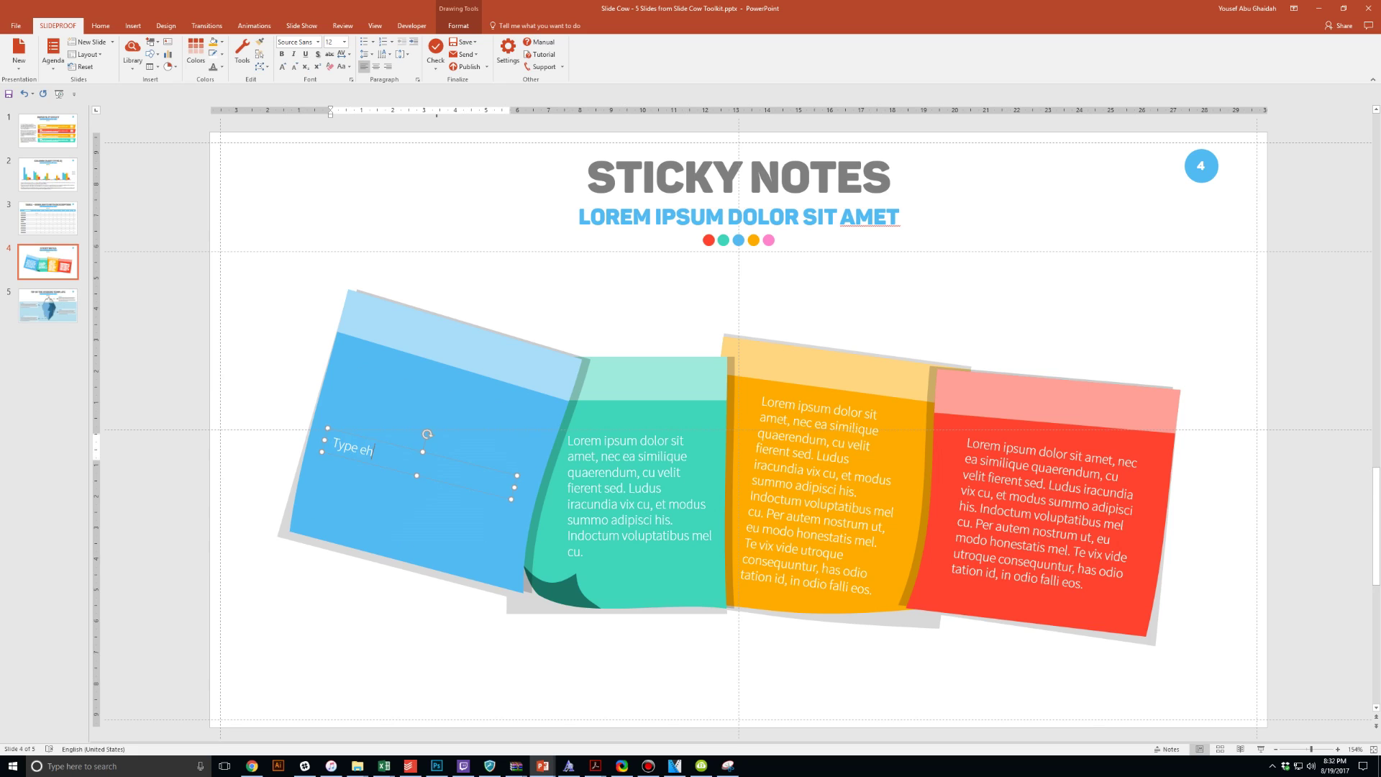
{"action": "type", "text": "like"}
On the iceberg slide, replace a left-hand heading with "CHANGE HEADING HERE" and delete the lower-left text.
{"action": "left_click", "coordinate": [76, 311]}
{"action": "left_click", "coordinate": [388, 414]}
{"action": "left_click", "coordinate": [388, 42]}
{"action": "left_click", "coordinate": [395, 180]}
{"action": "double_click", "coordinate": [257, 376]}
{"action": "type", "text": "CHANGE HEADING HERE"}
{"action": "left_click", "coordinate": [959, 264]}
{"action": "left_click_drag", "start_coordinate": [232, 646], "coordinate": [398, 712]}
{"action": "key", "text": "Delete"}
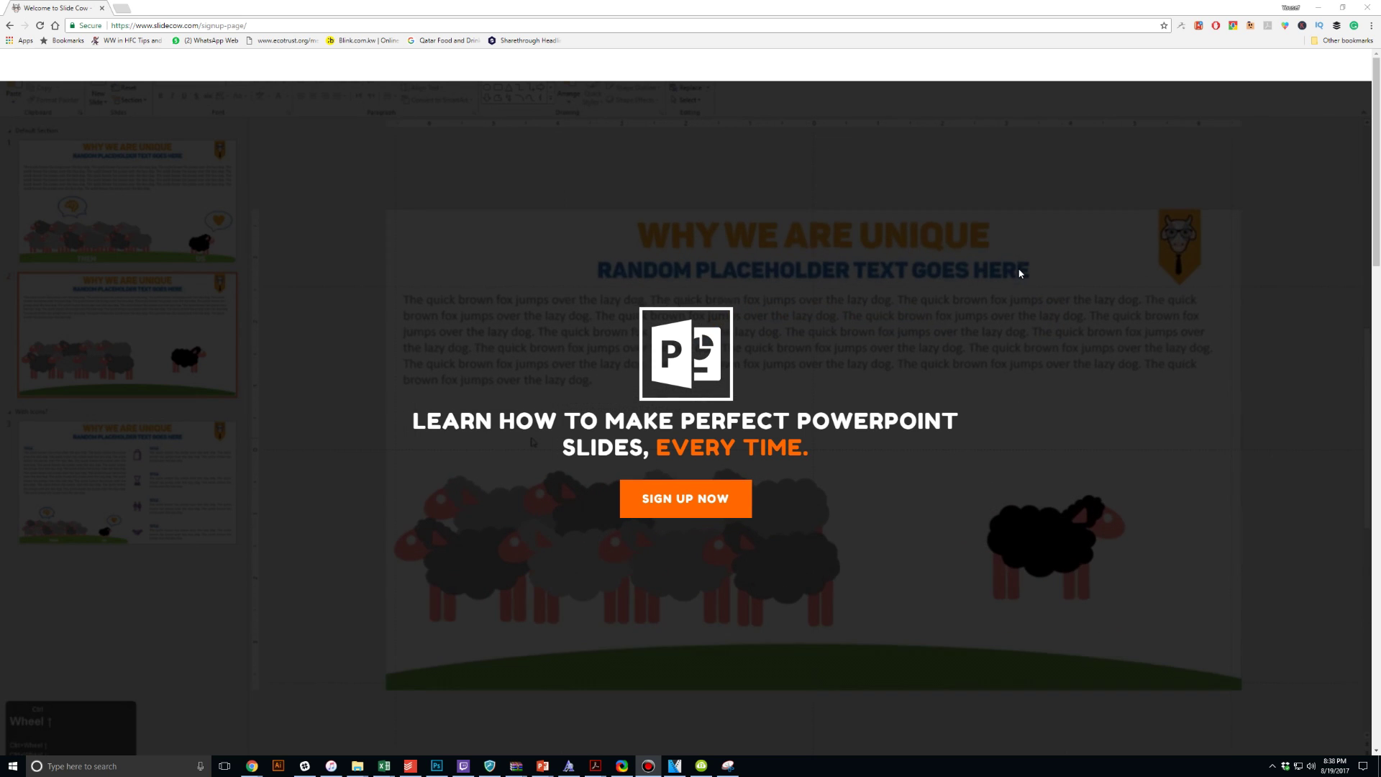
On the Slide Cow signup page in the browser, go to the subscription form and select its Email field.
{"action": "scroll", "coordinate": [1019, 273], "scroll_direction": "down", "scroll_amount": 12}
{"action": "scroll", "coordinate": [1019, 273], "scroll_direction": "down", "scroll_amount": 6}
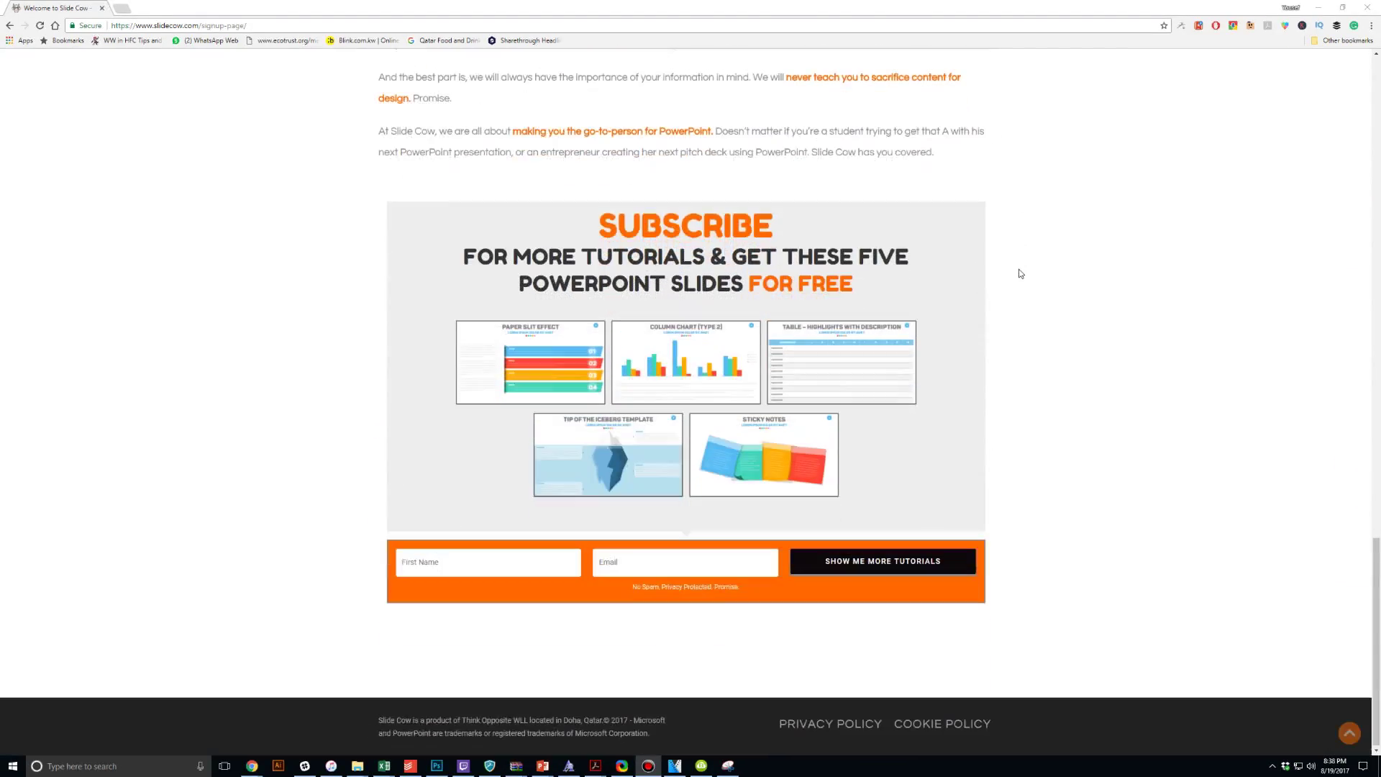
{"action": "left_click", "coordinate": [607, 562]}
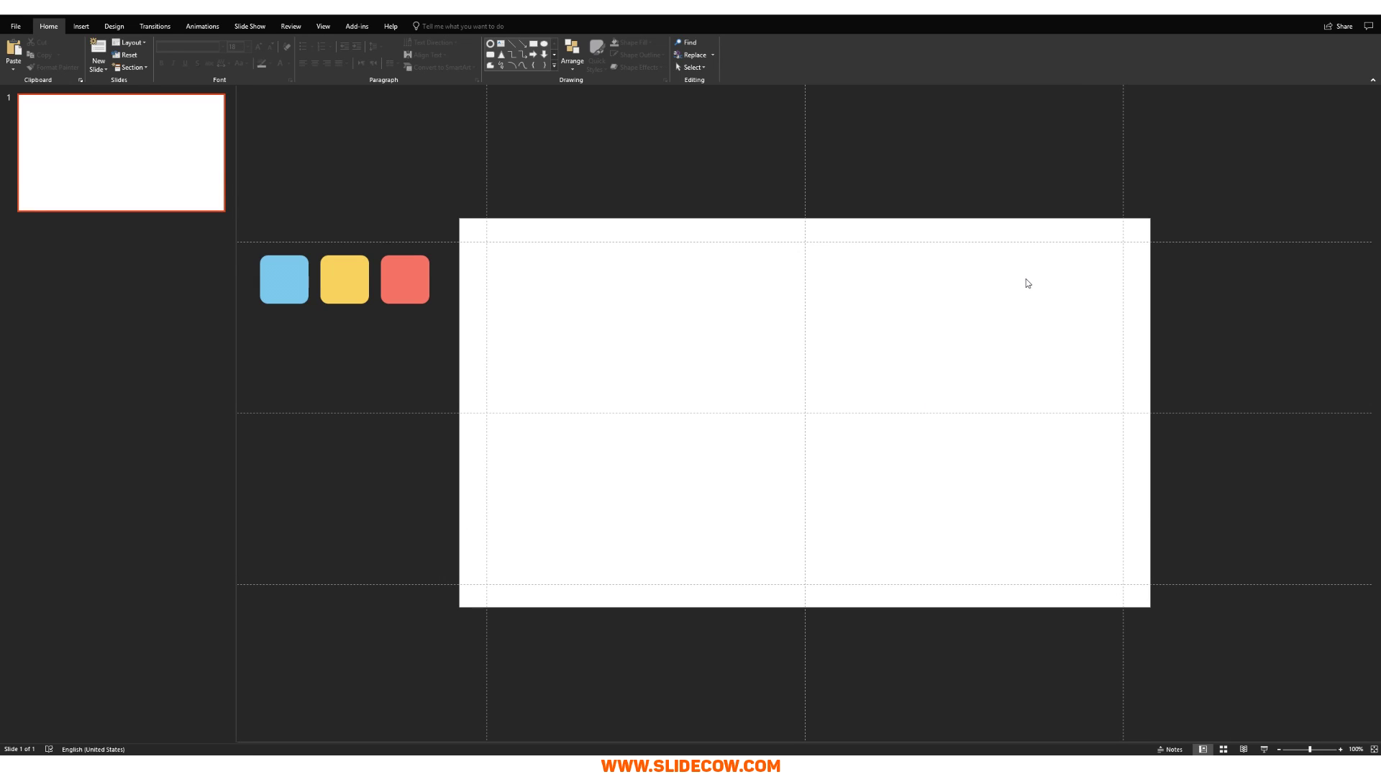
Format the blank slide's background as a solid fill using the recently used light blue.
{"action": "right_click", "coordinate": [977, 308]}
{"action": "left_click", "coordinate": [1032, 397]}
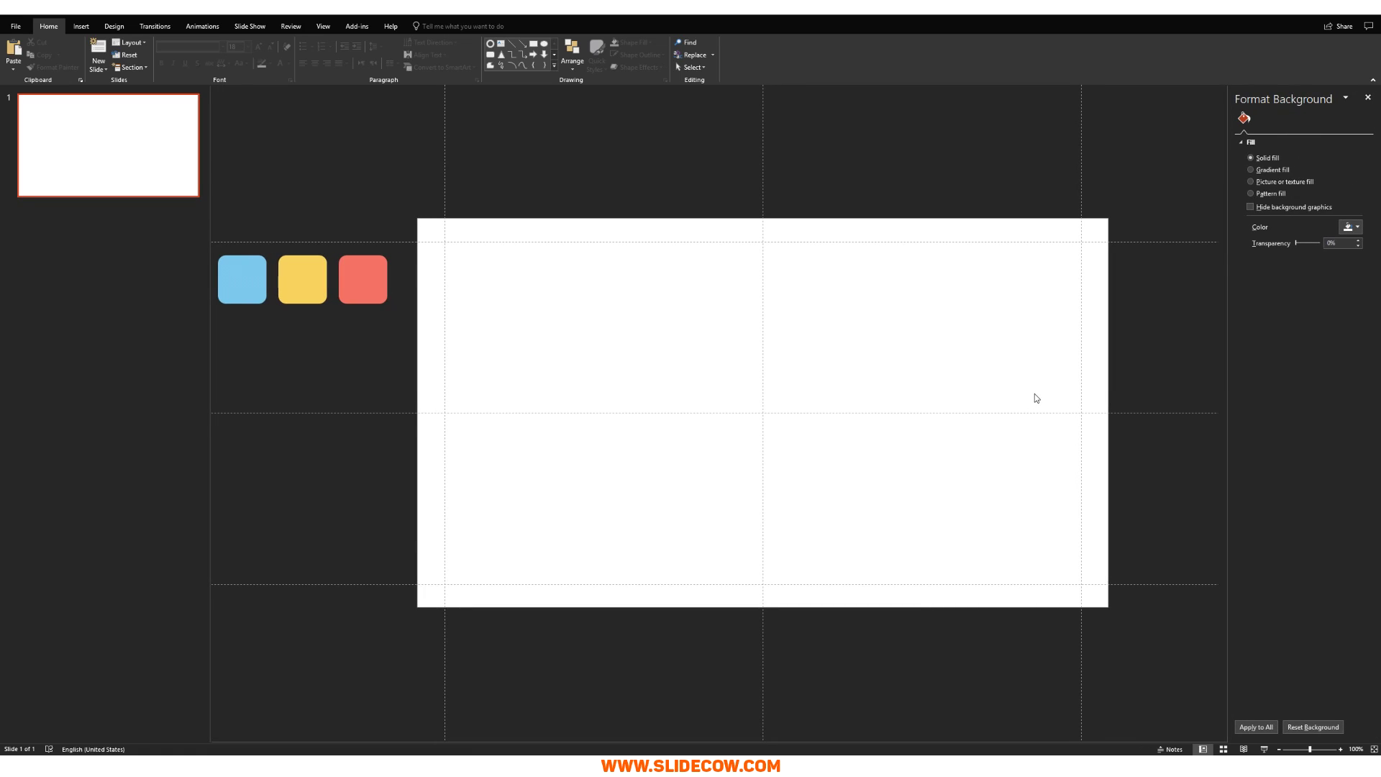
{"action": "left_click", "coordinate": [1349, 229]}
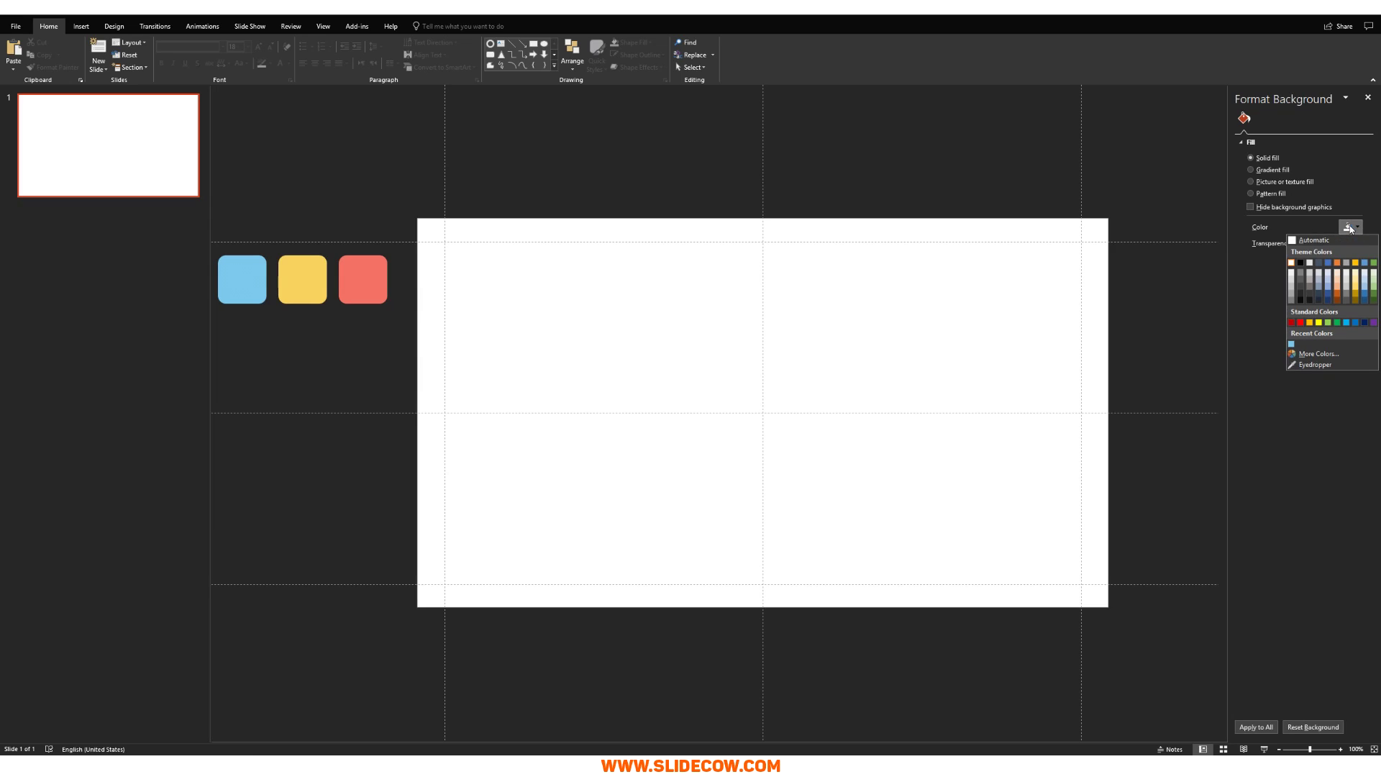
{"action": "left_click", "coordinate": [1291, 344]}
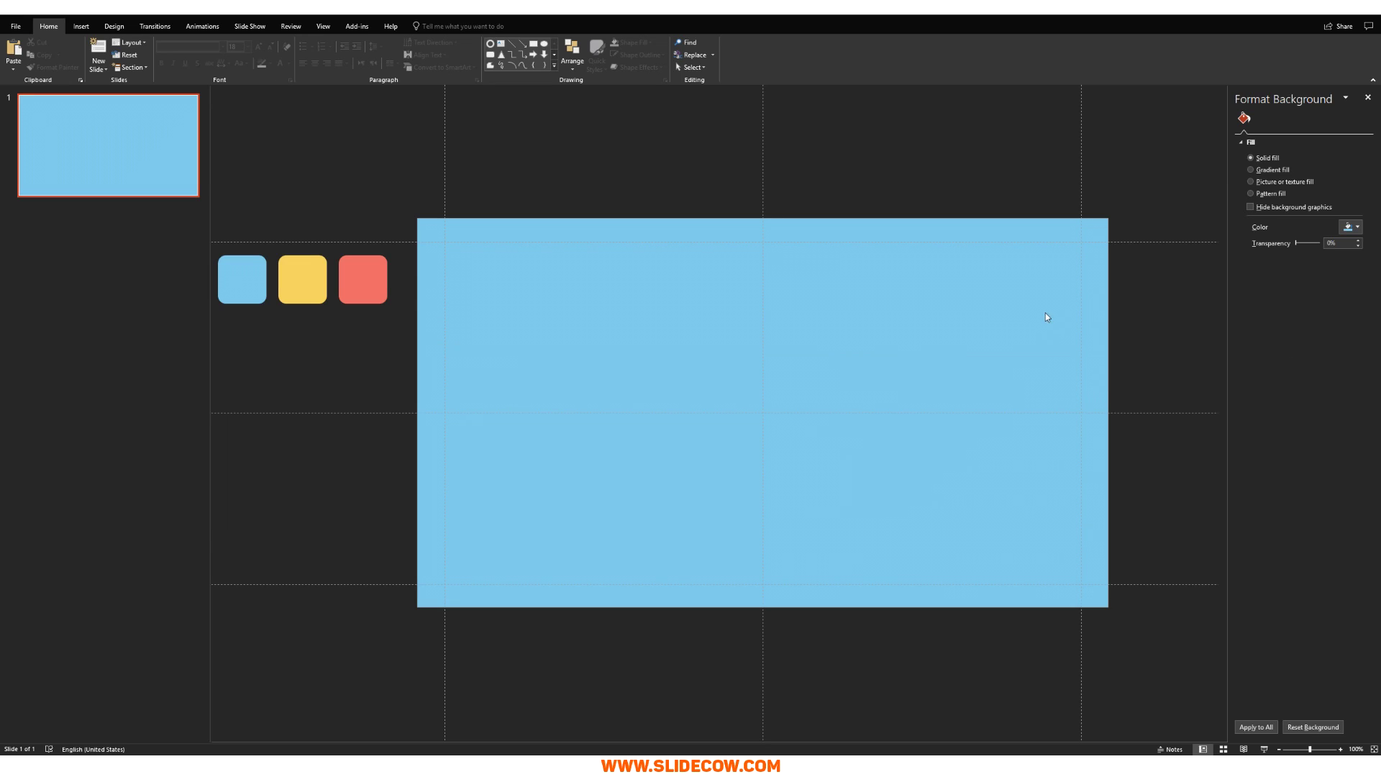
Insert a text box near the top centre of the slide containing "A Beautiful Timeline Infographic".
{"action": "left_click", "coordinate": [81, 26]}
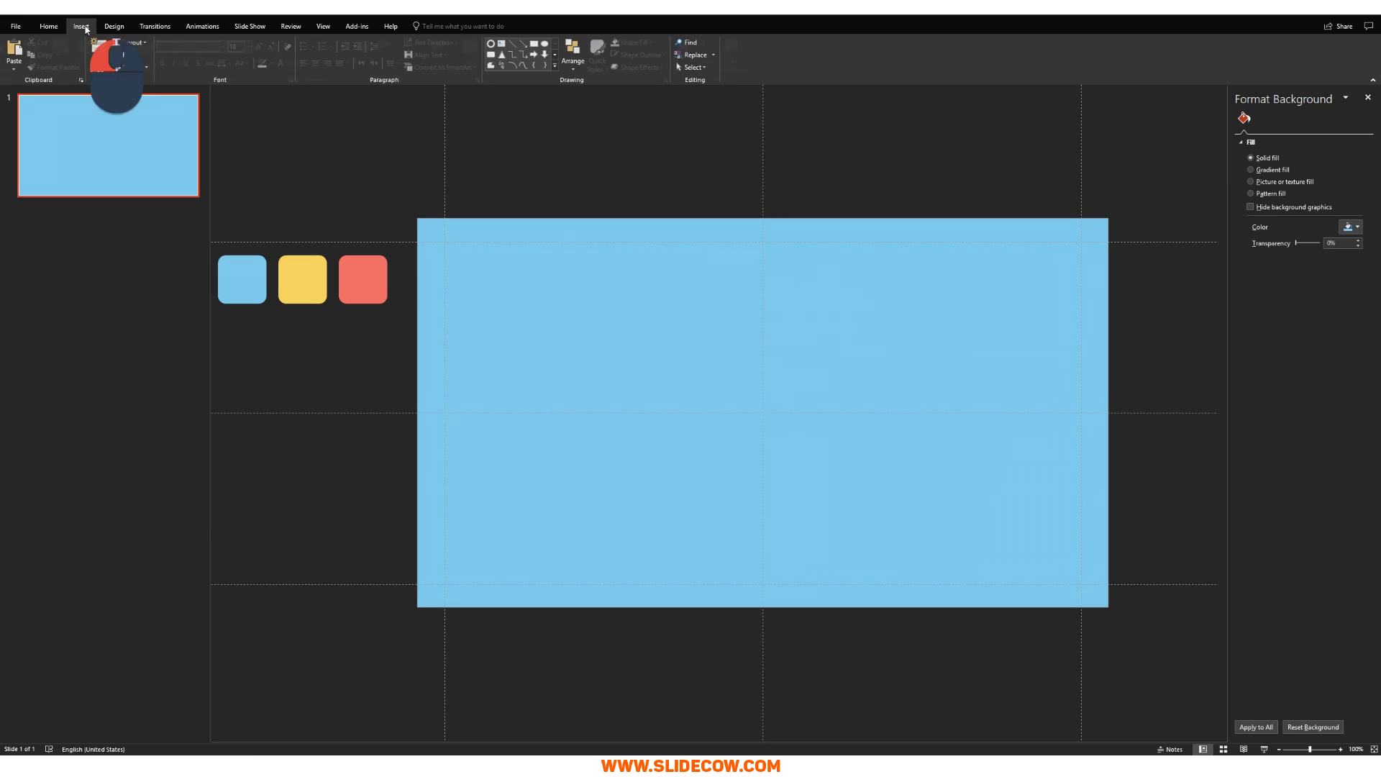
{"action": "left_click", "coordinate": [477, 64]}
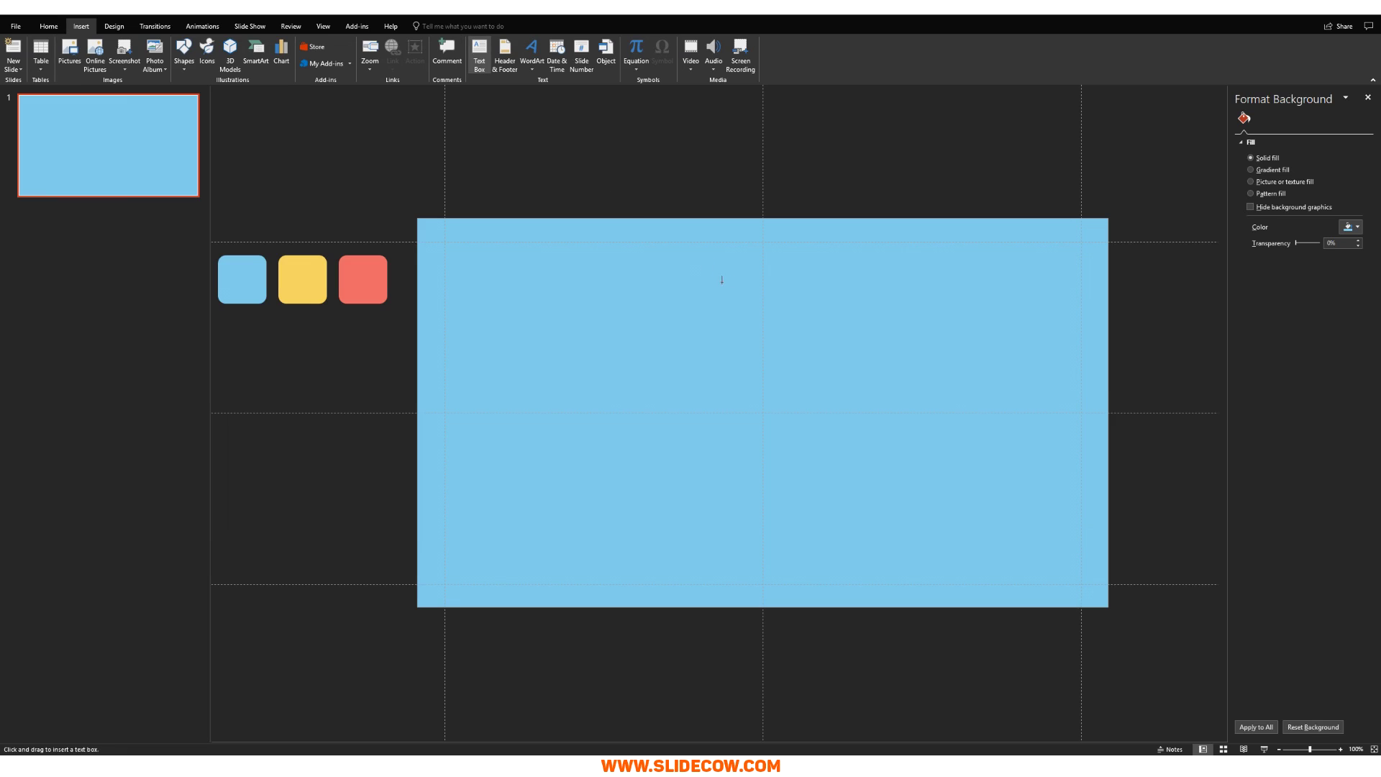
{"action": "left_click_drag", "start_coordinate": [654, 250], "coordinate": [902, 287]}
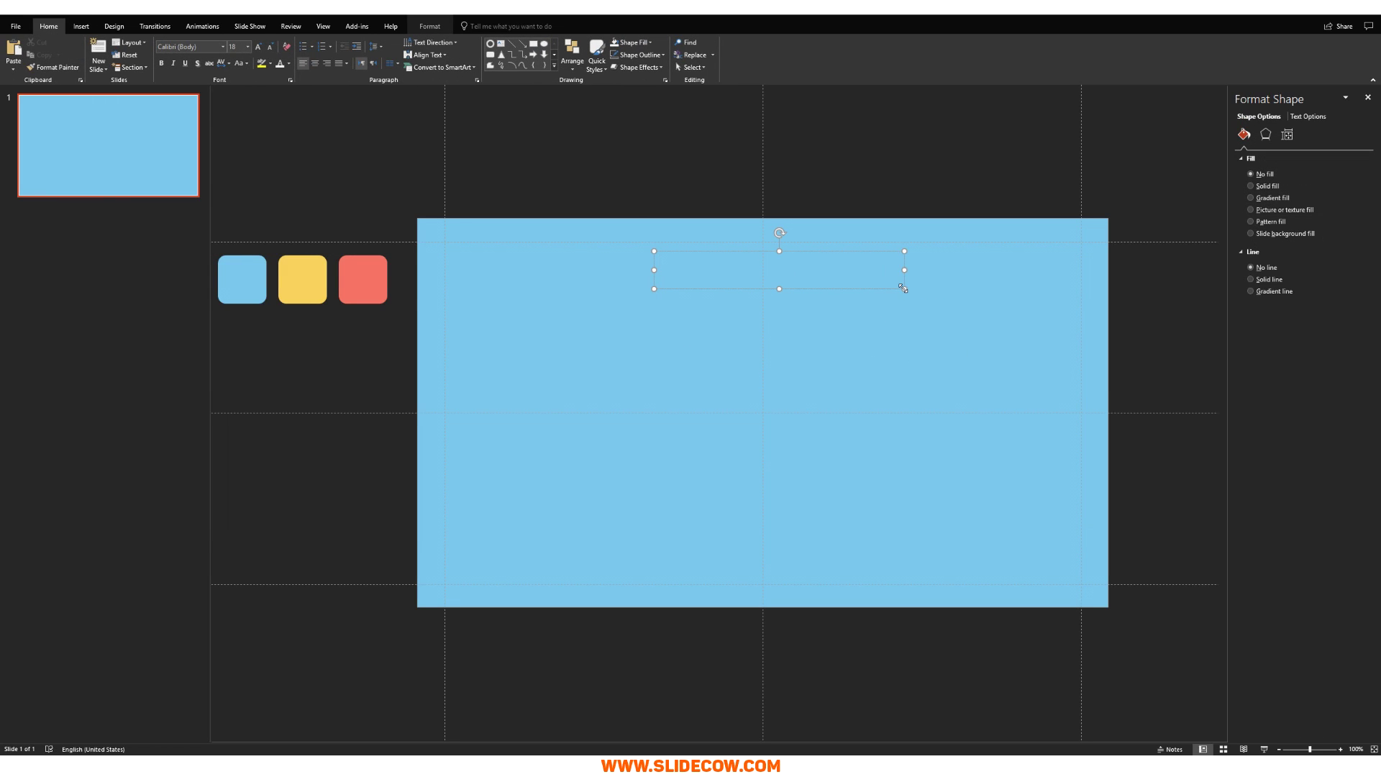
{"action": "type", "text": "A Beautiful Timeline Infographic"}
{"action": "key", "text": "Escape"}
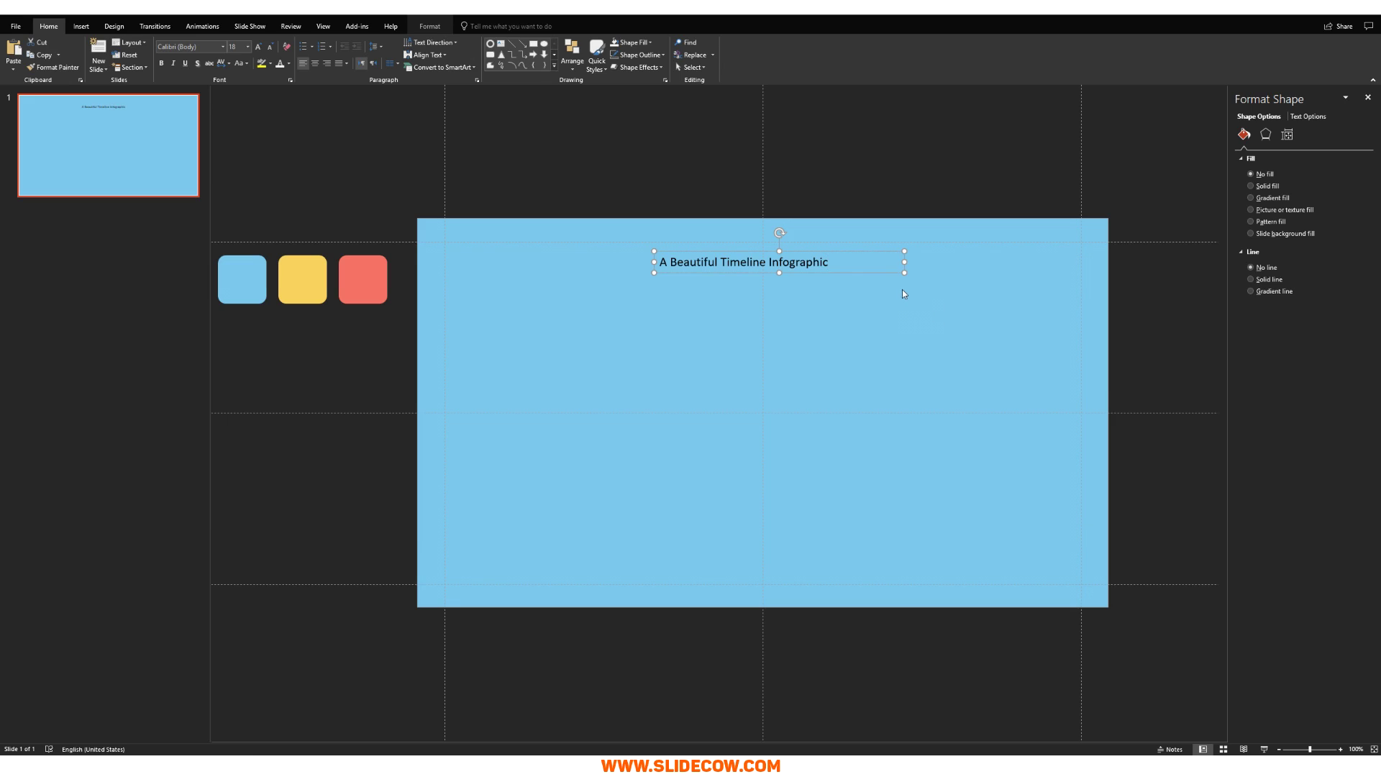
Centre the title text and set its font to Raleway at size 40.
{"action": "left_click", "coordinate": [314, 63]}
{"action": "left_click", "coordinate": [210, 47]}
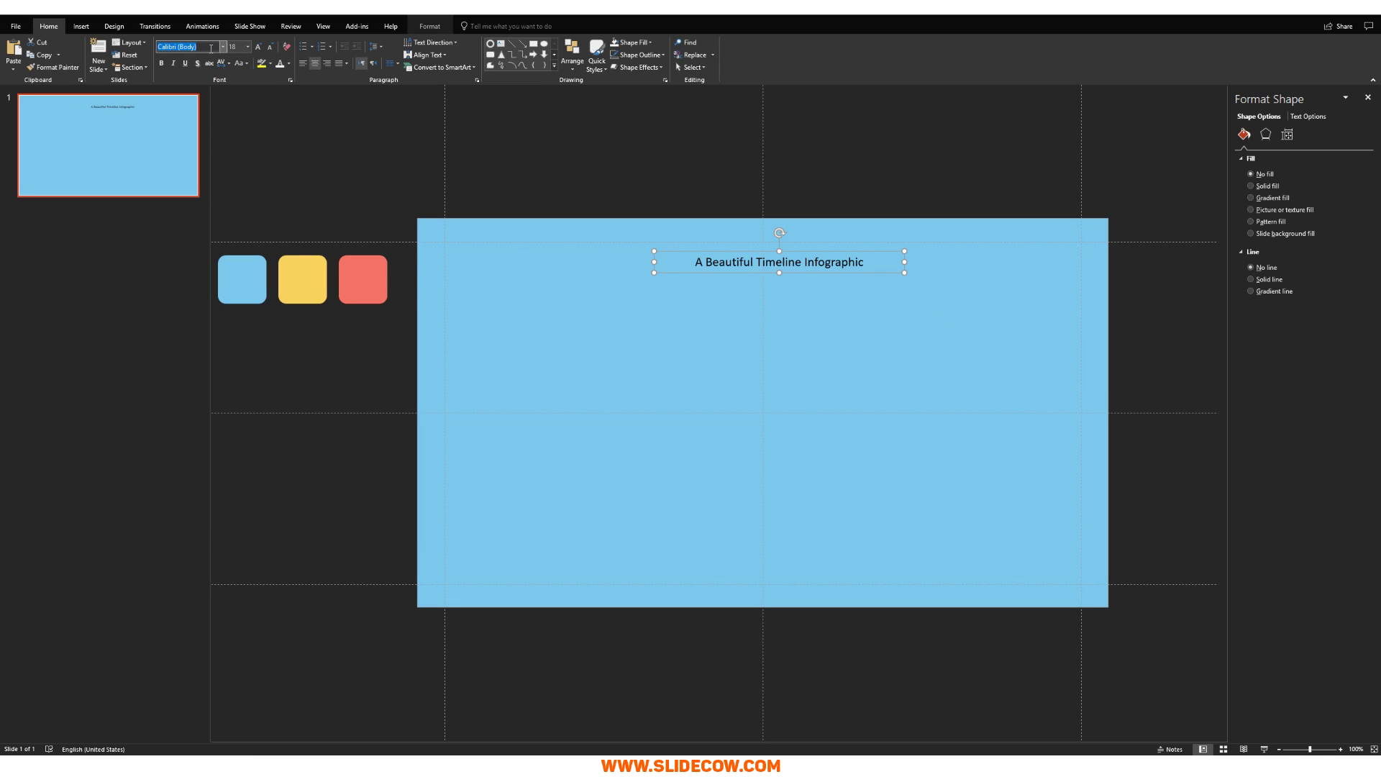
{"action": "type", "text": "Raleway"}
{"action": "key", "text": "Return"}
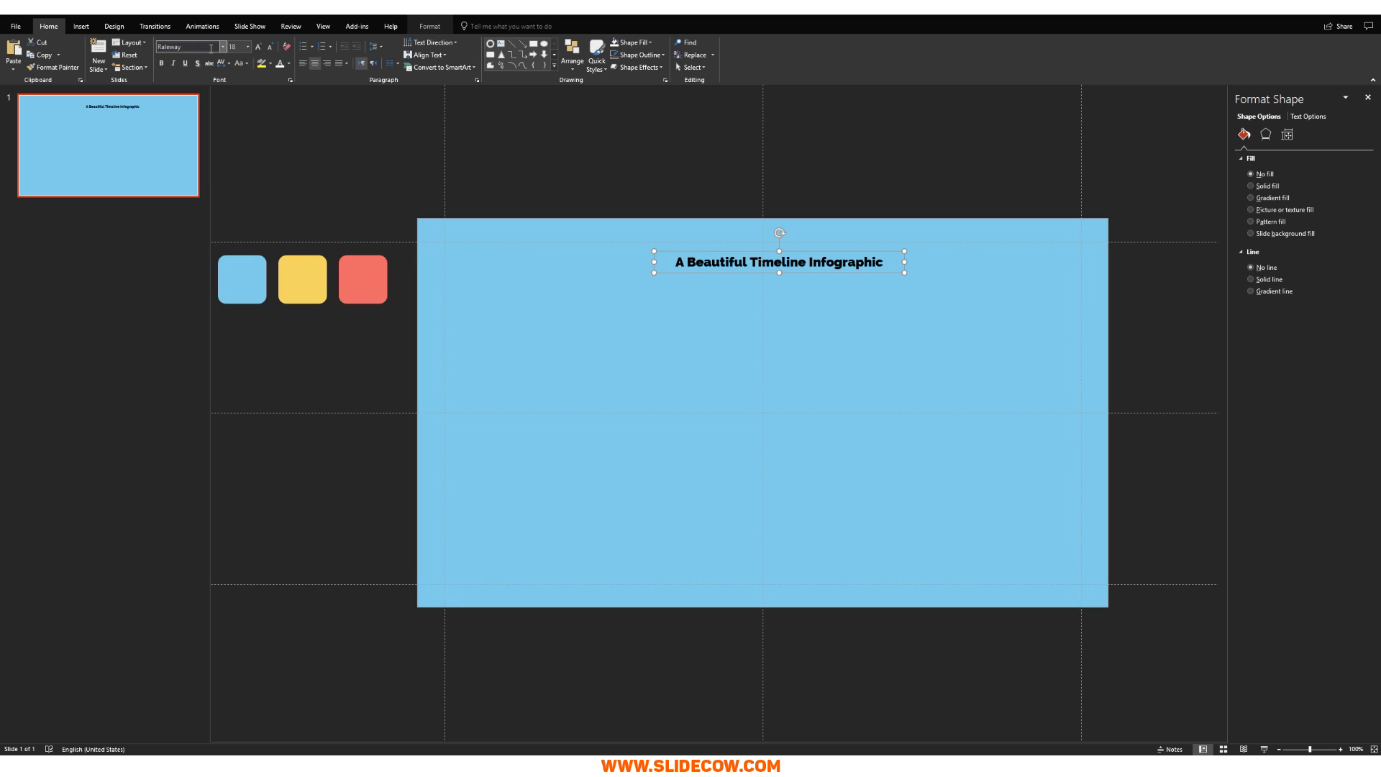
{"action": "left_click", "coordinate": [232, 47]}
{"action": "type", "text": "40"}
{"action": "key", "text": "Return"}
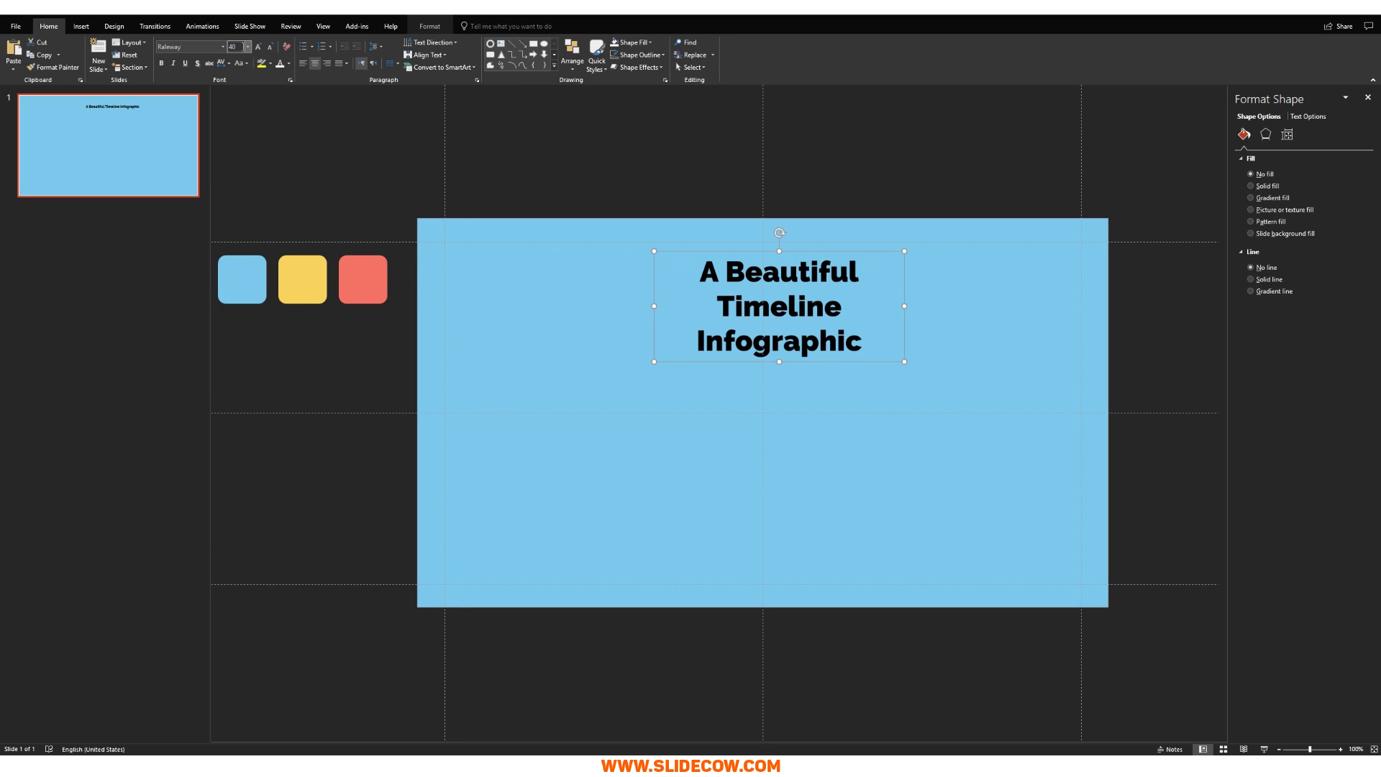
Widen the title's text box on both sides to fit the text on one line, and move it up to the top guide.
{"action": "left_click_drag", "start_coordinate": [653, 307], "coordinate": [509, 306]}
{"action": "left_click_drag", "start_coordinate": [904, 288], "coordinate": [1017, 287]}
{"action": "scroll", "coordinate": [820, 291], "scroll_direction": "up", "scroll_amount": 4, "text": "ctrl"}
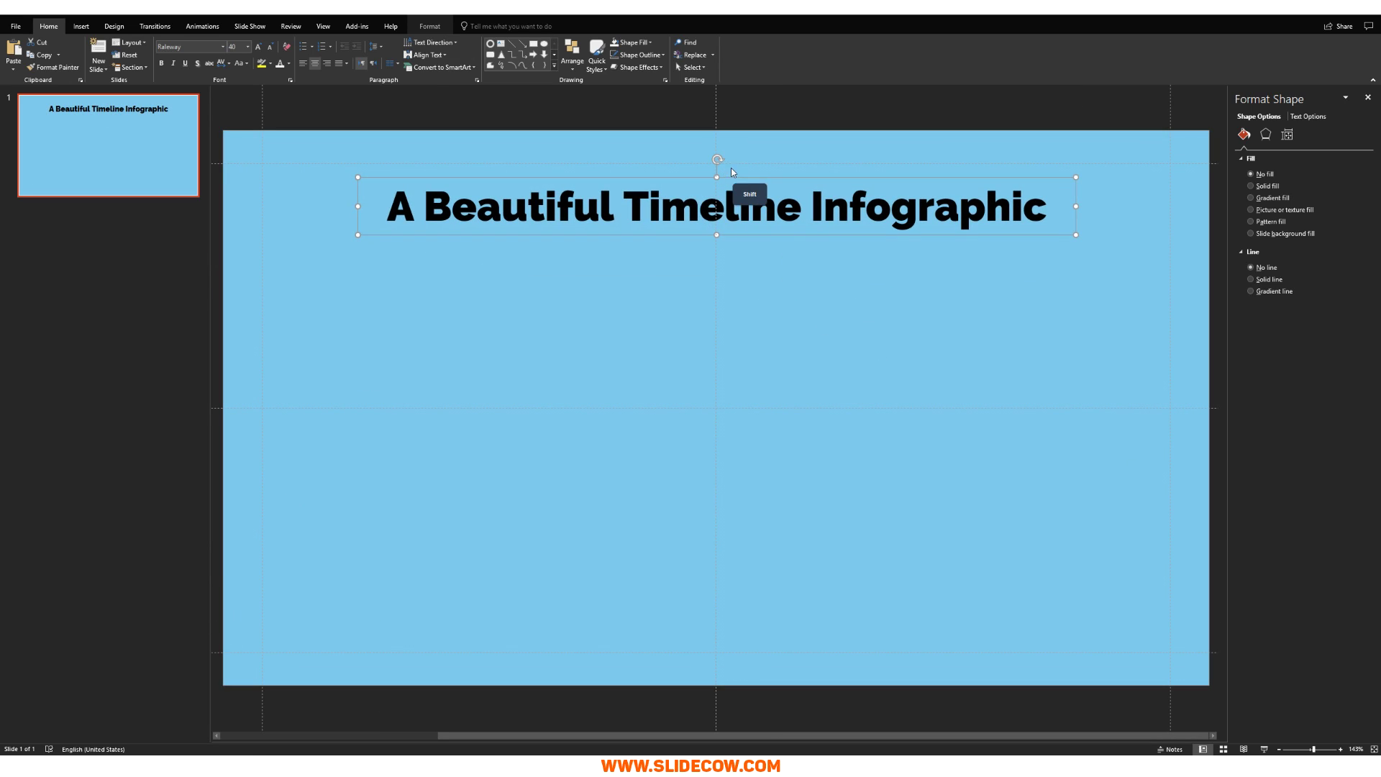
{"action": "left_click_drag", "start_coordinate": [742, 184], "coordinate": [741, 169]}
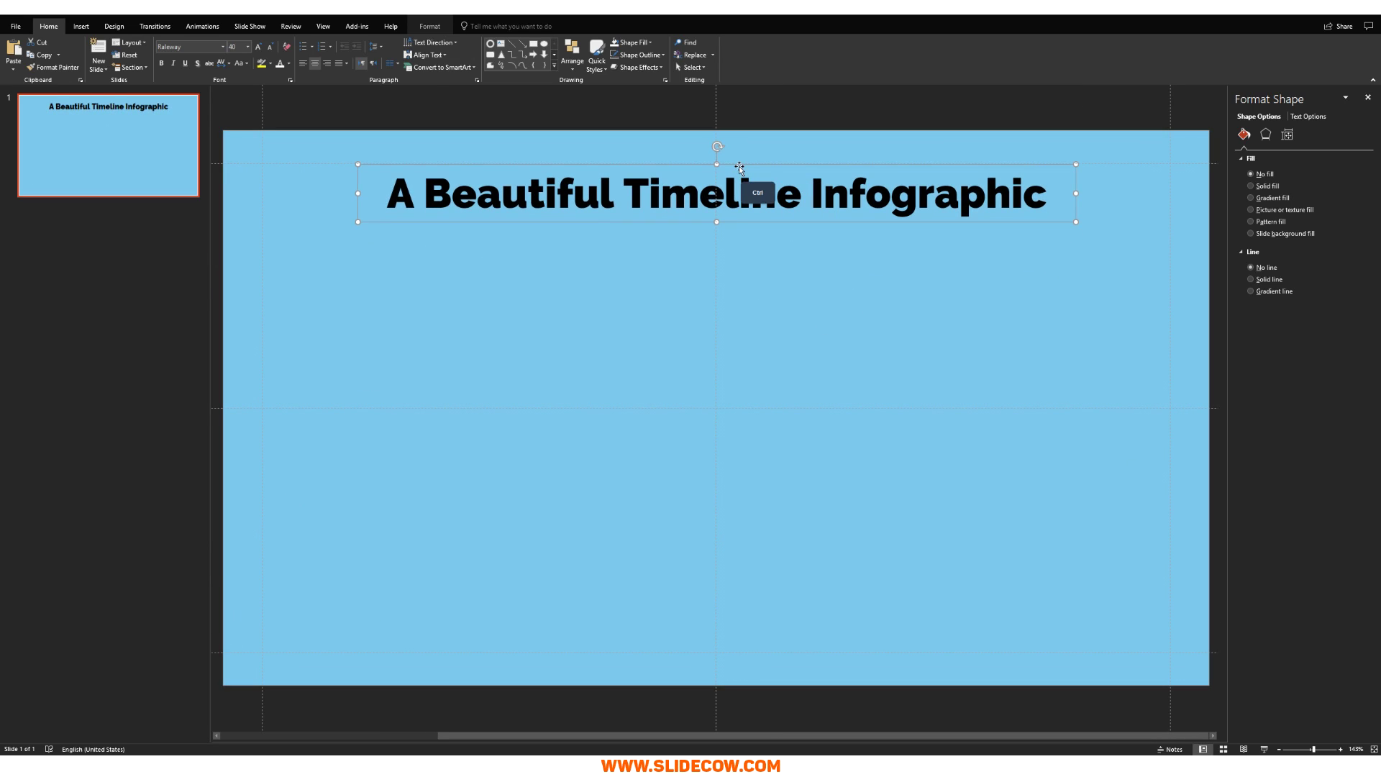
{"action": "scroll", "coordinate": [746, 189], "scroll_direction": "down", "scroll_amount": 2, "text": "ctrl"}
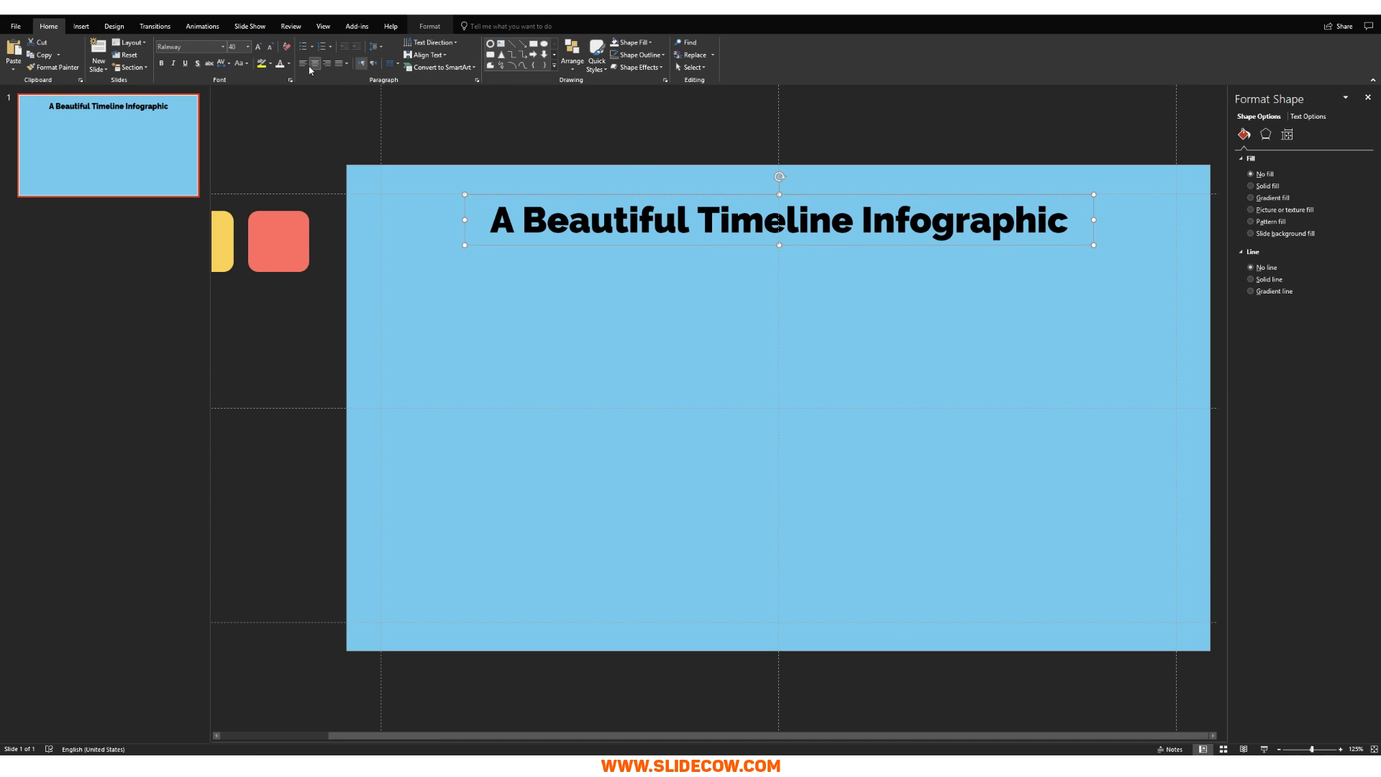
Colour the title text white and align its text box to the horizontal centre of the slide.
{"action": "left_click", "coordinate": [279, 63]}
{"action": "left_click", "coordinate": [572, 58]}
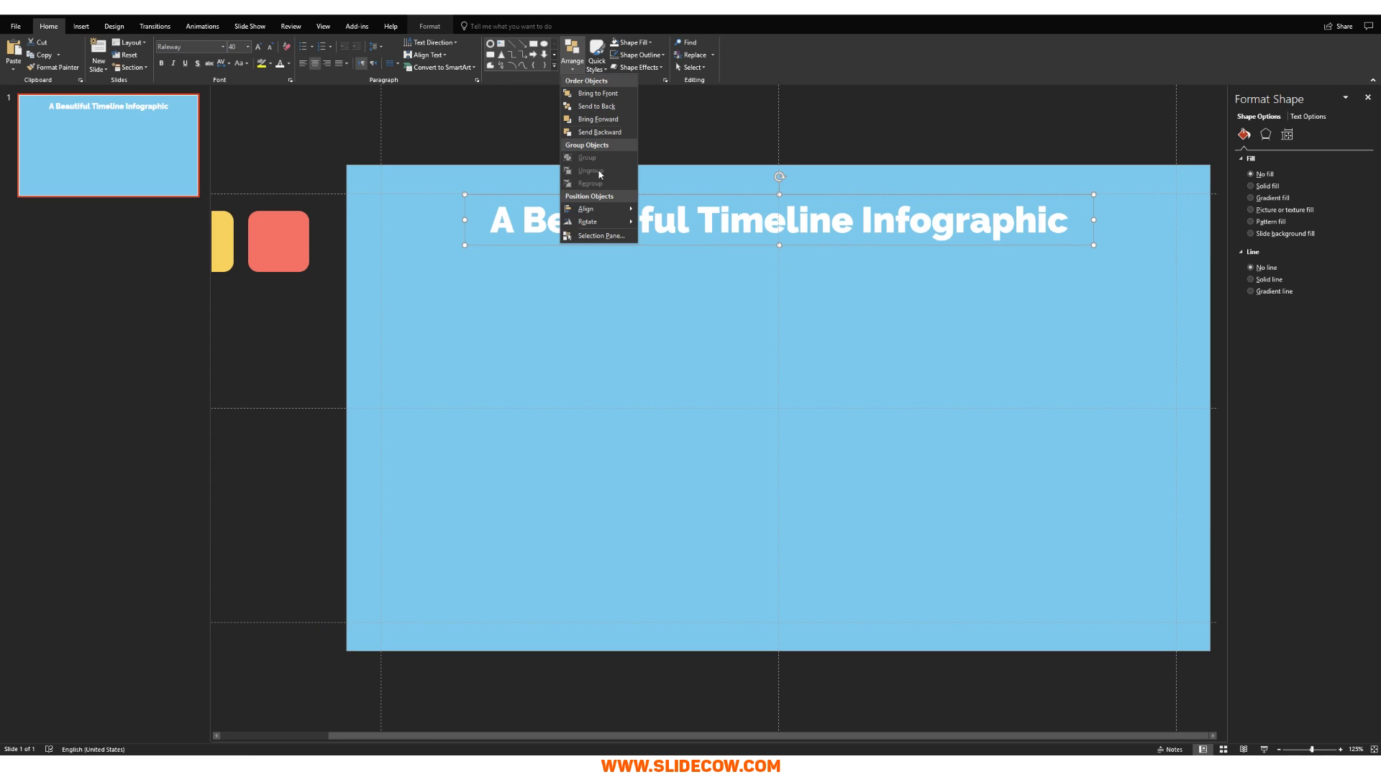
{"action": "mouse_move", "coordinate": [586, 208]}
{"action": "left_click", "coordinate": [739, 249]}
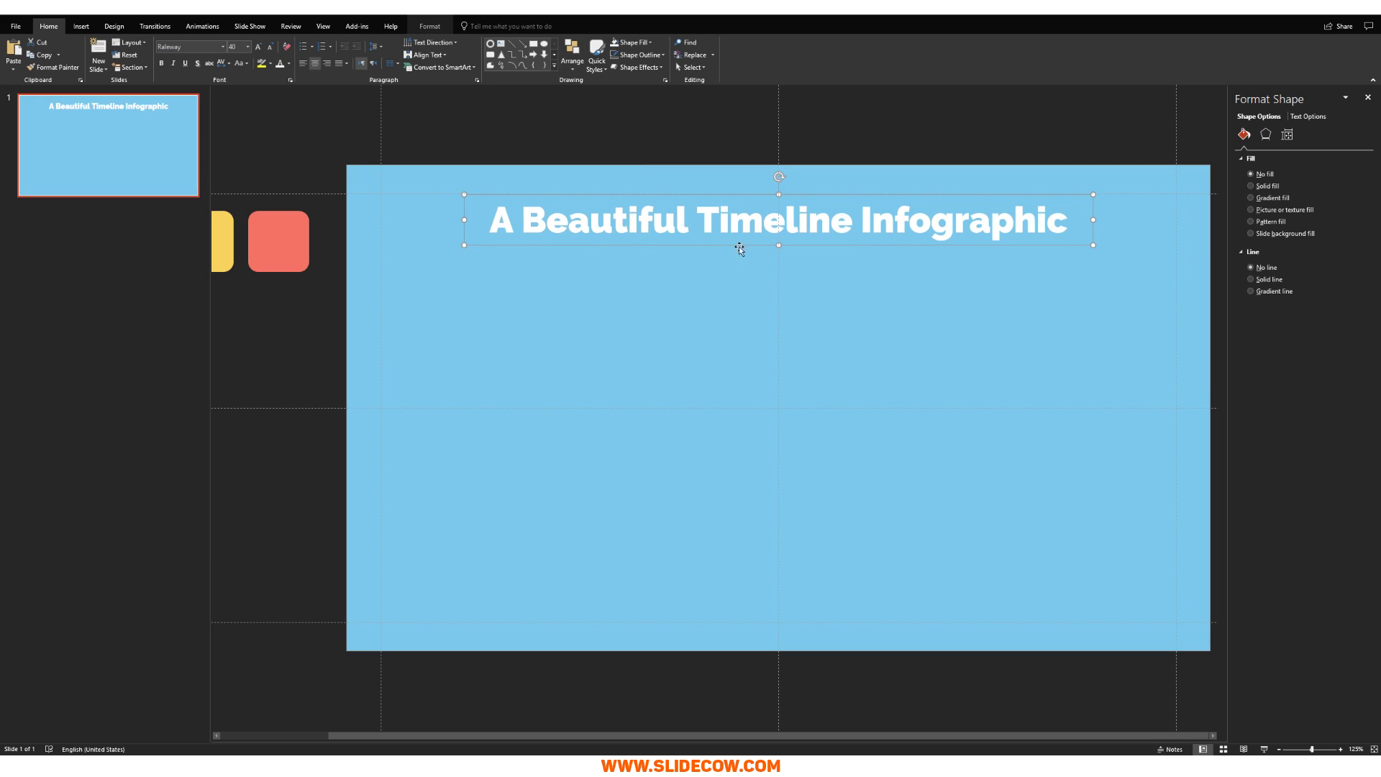
{"action": "left_click", "coordinate": [865, 283]}
Draw a donut shape about 1.19 cm wide and high, centred just below the title.
{"action": "scroll", "coordinate": [937, 280], "scroll_direction": "down", "scroll_amount": 2}
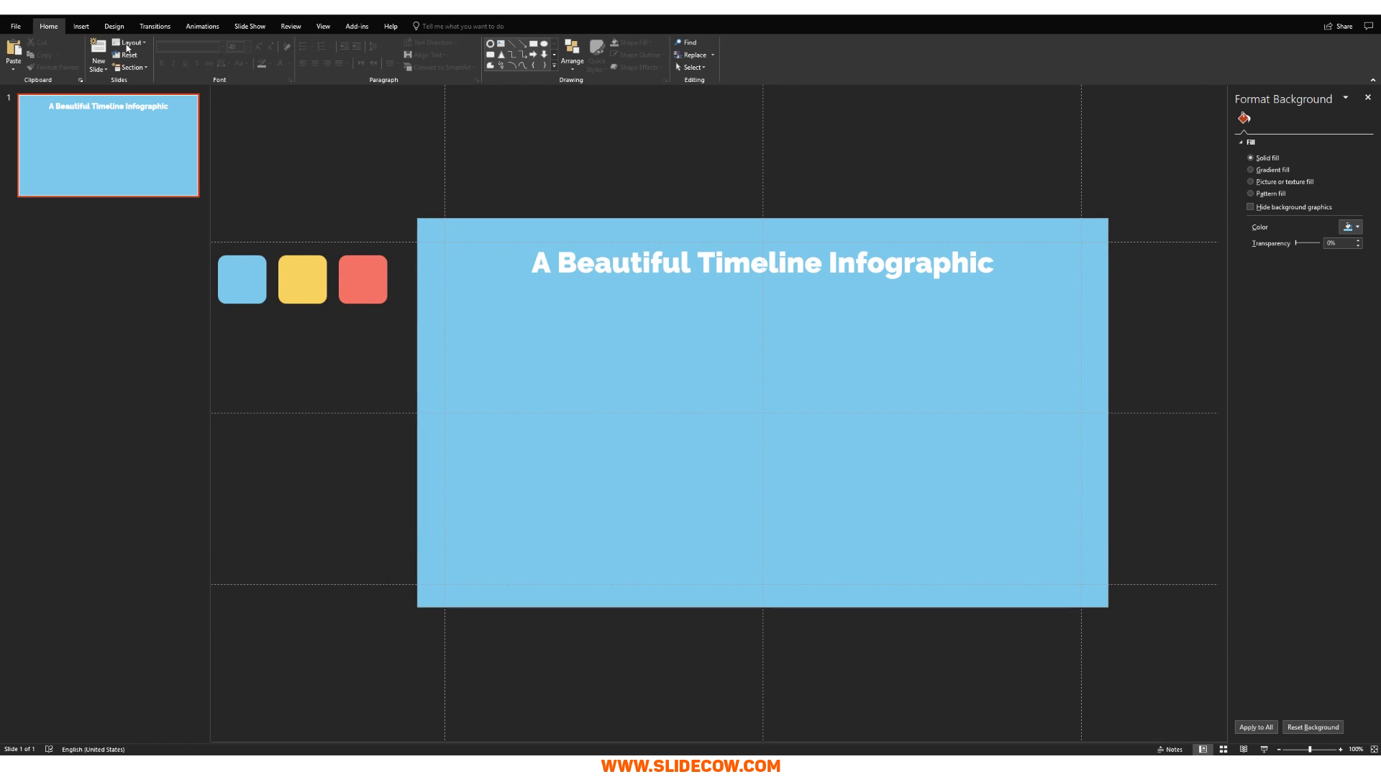
{"action": "left_click", "coordinate": [81, 26]}
{"action": "left_click", "coordinate": [184, 65]}
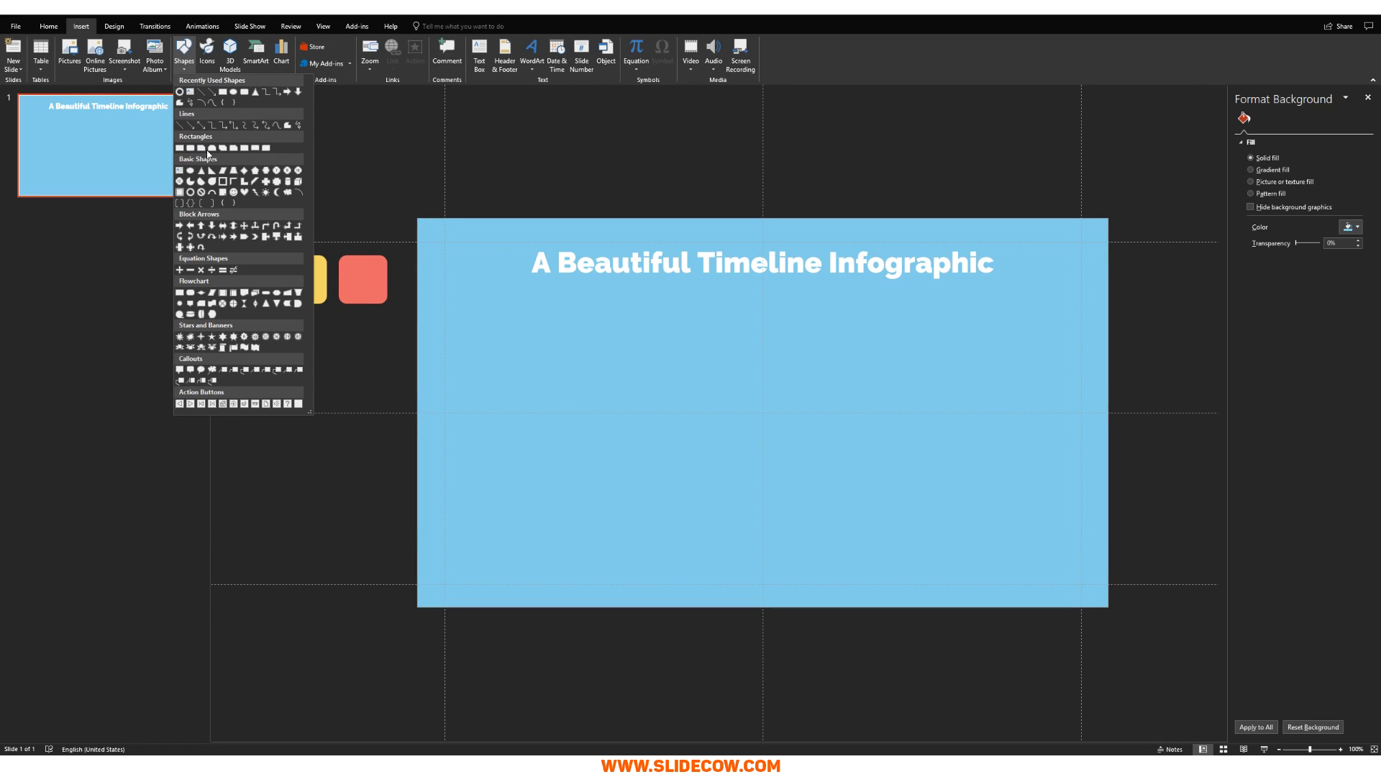
{"action": "left_click", "coordinate": [195, 196]}
{"action": "left_click_drag", "start_coordinate": [750, 312], "coordinate": [772, 327]}
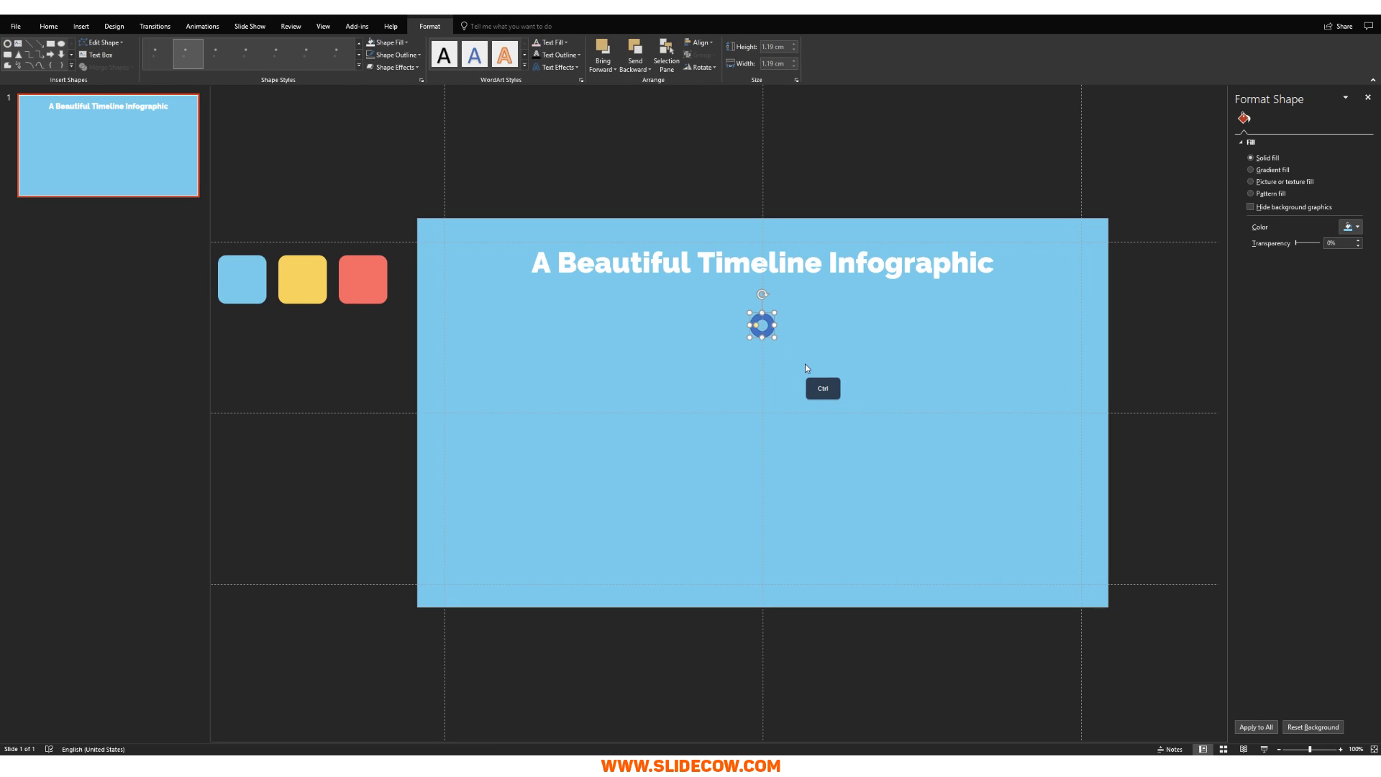
Remove the donut's outline, fill it white and make its ring slightly thicker.
{"action": "scroll", "coordinate": [804, 364], "scroll_direction": "up", "scroll_amount": 10}
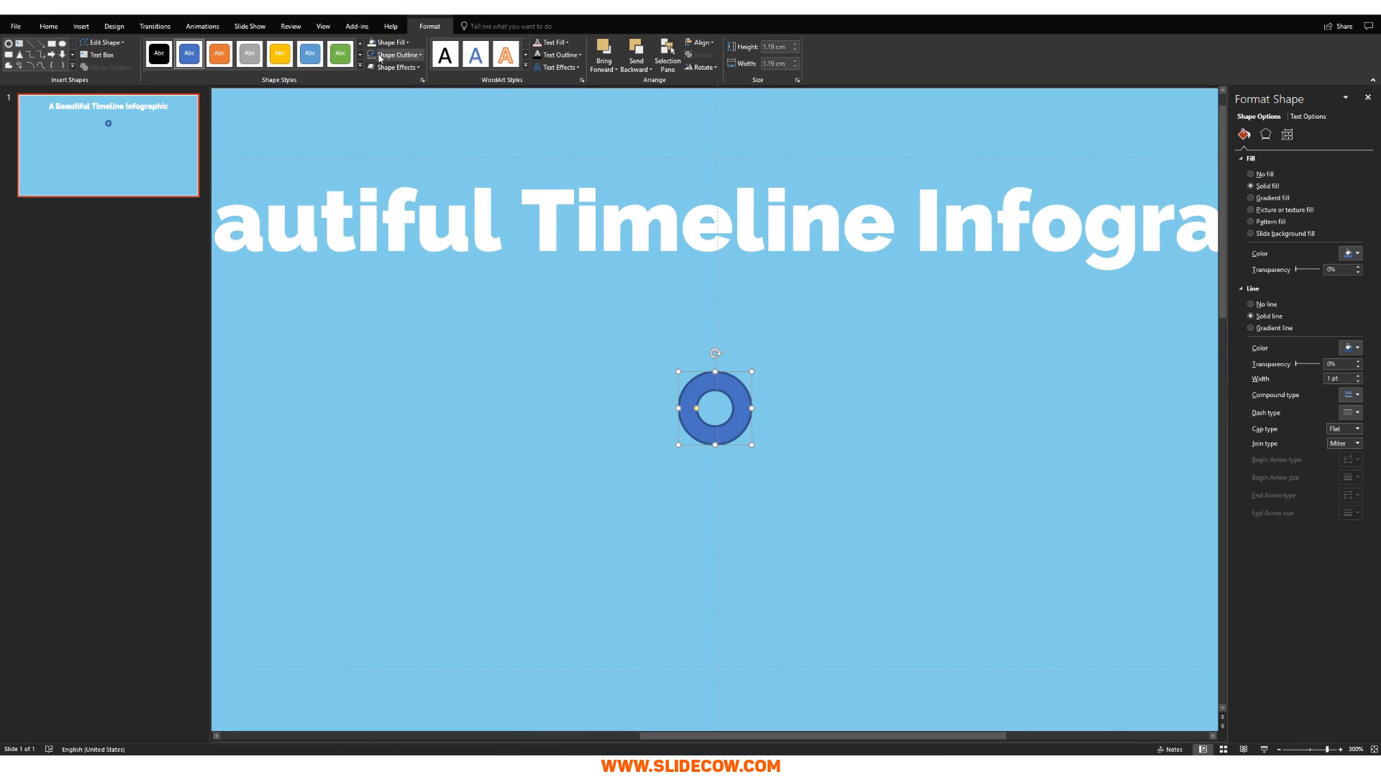
{"action": "left_click", "coordinate": [373, 55]}
{"action": "left_click", "coordinate": [371, 43]}
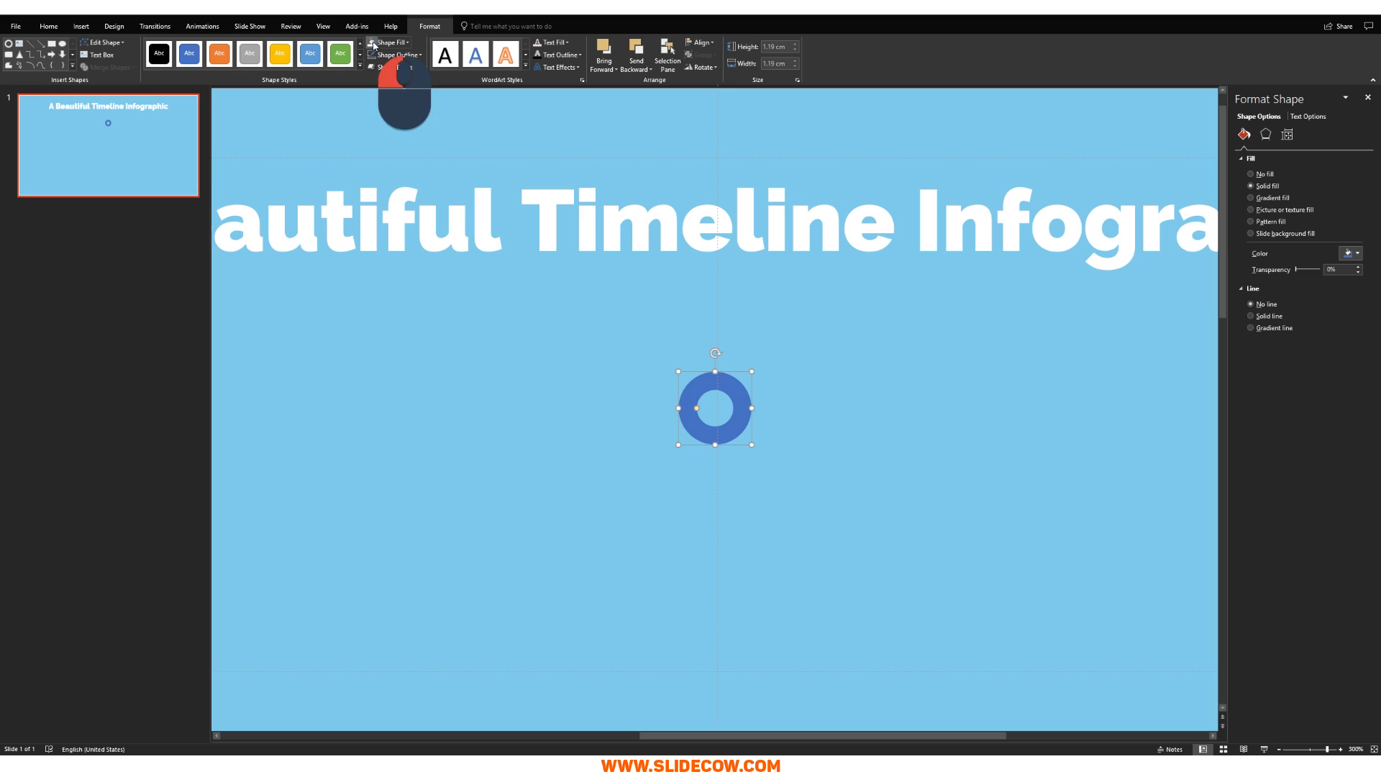
{"action": "left_click", "coordinate": [701, 413]}
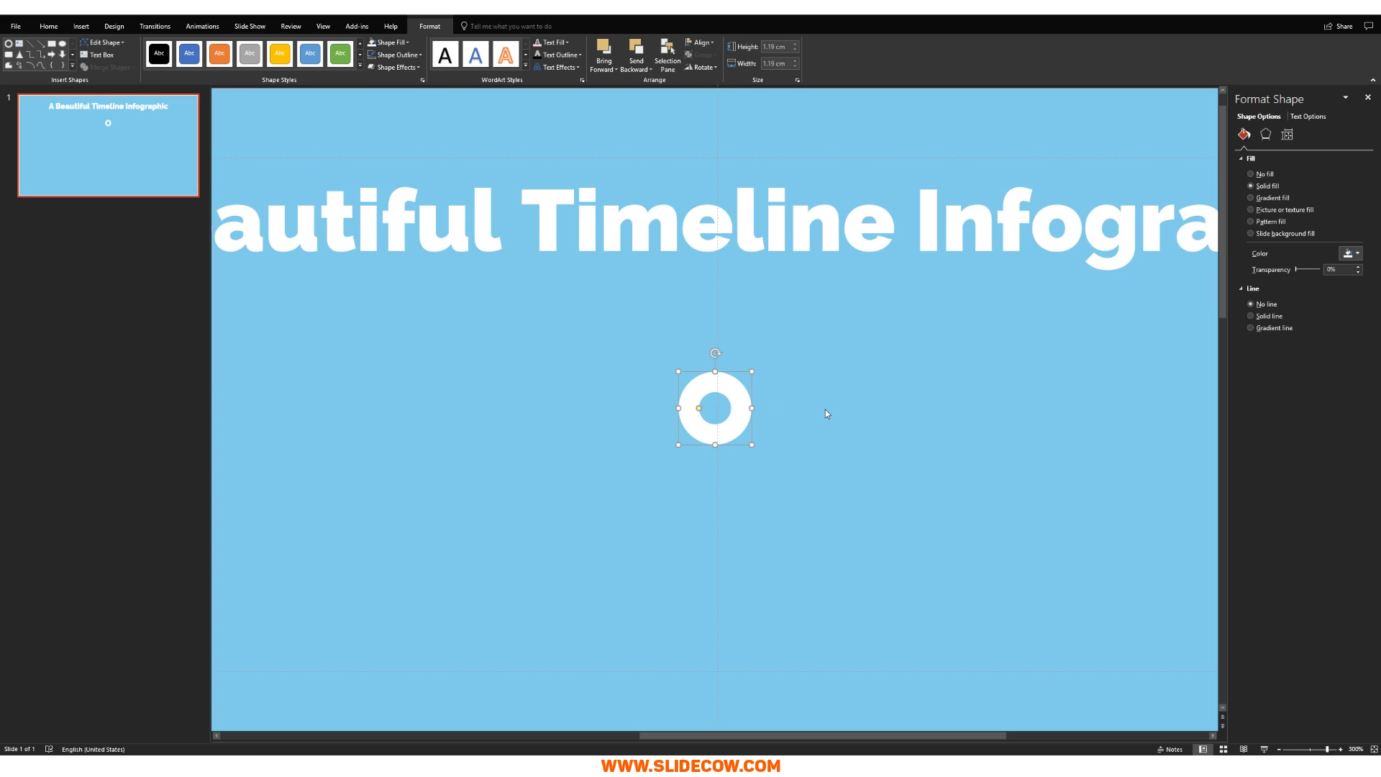
Align the donut to the horizontal centre of the slide.
{"action": "left_click", "coordinate": [55, 31]}
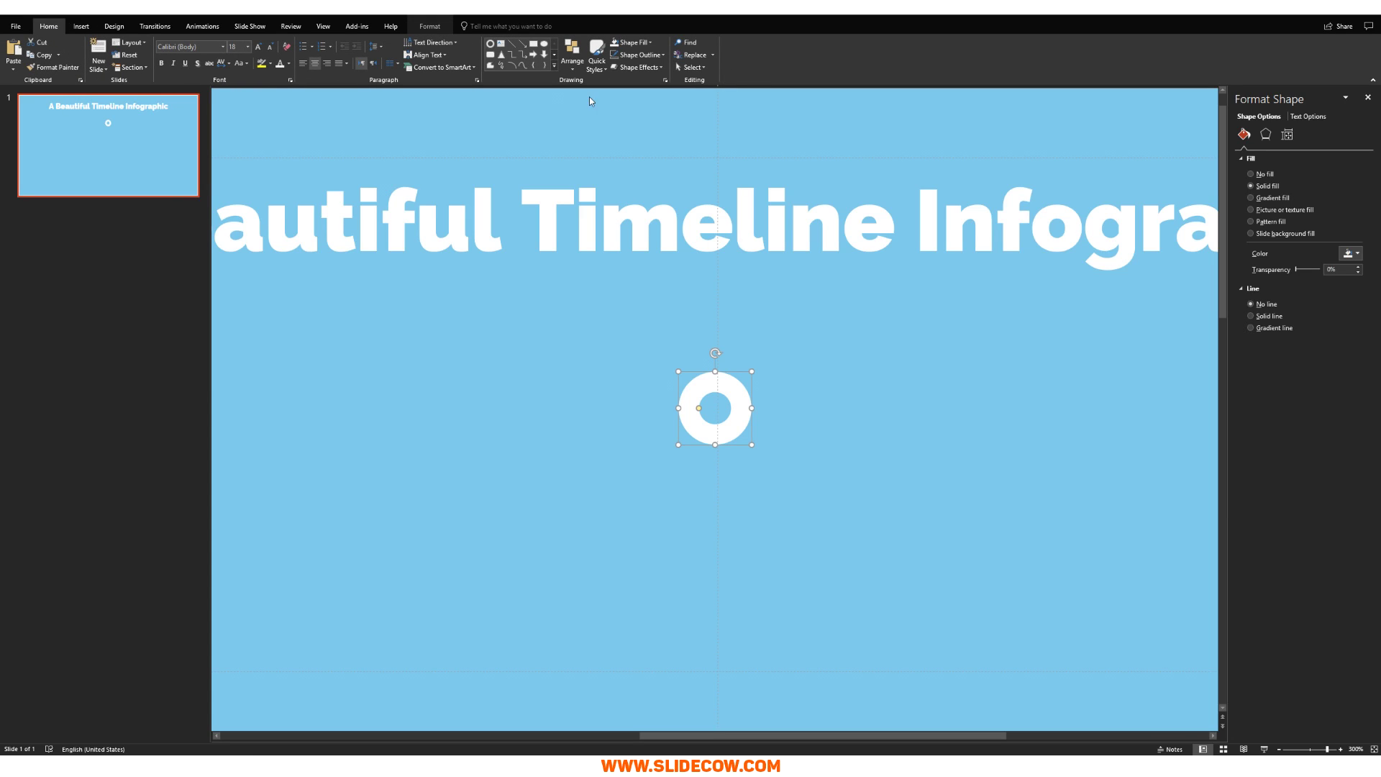
{"action": "left_click", "coordinate": [571, 58]}
{"action": "left_click", "coordinate": [668, 223]}
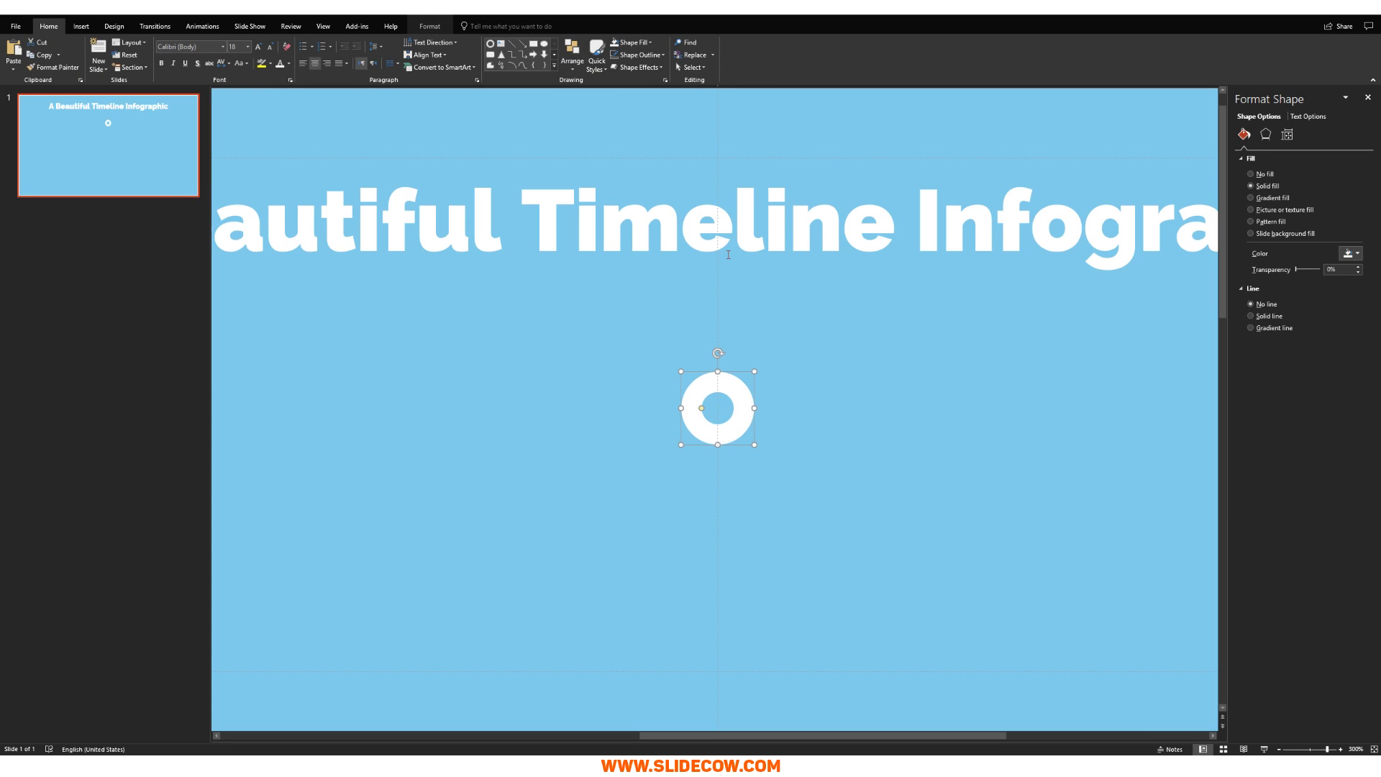
{"action": "left_click", "coordinate": [819, 361]}
Move the donut slightly farther down from the title, keeping it on the vertical centre guide.
{"action": "scroll", "coordinate": [818, 362], "scroll_direction": "down", "scroll_amount": 10, "text": "ctrl"}
{"action": "scroll", "coordinate": [883, 400], "scroll_direction": "up", "scroll_amount": 3, "text": "ctrl"}
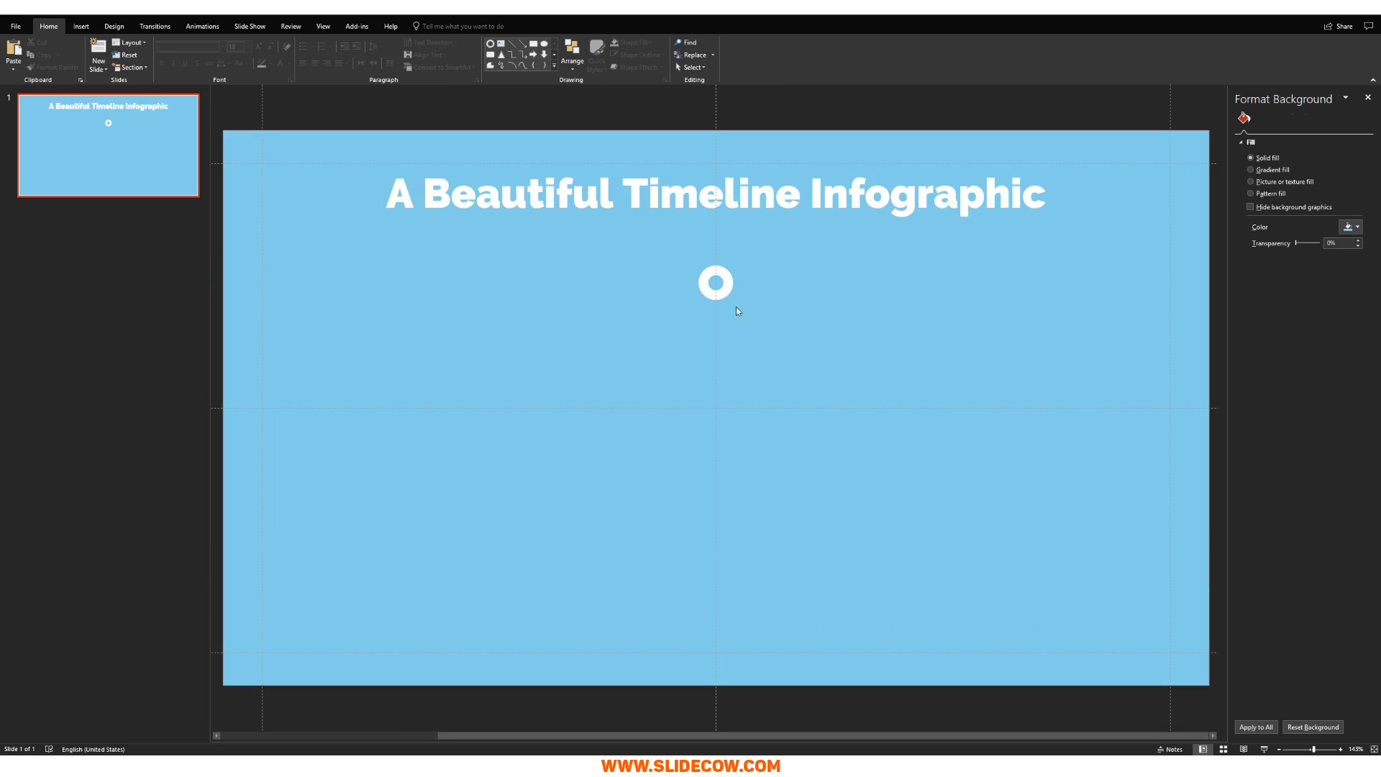
{"action": "left_click_drag", "start_coordinate": [715, 296], "coordinate": [722, 303]}
{"action": "left_click", "coordinate": [817, 321]}
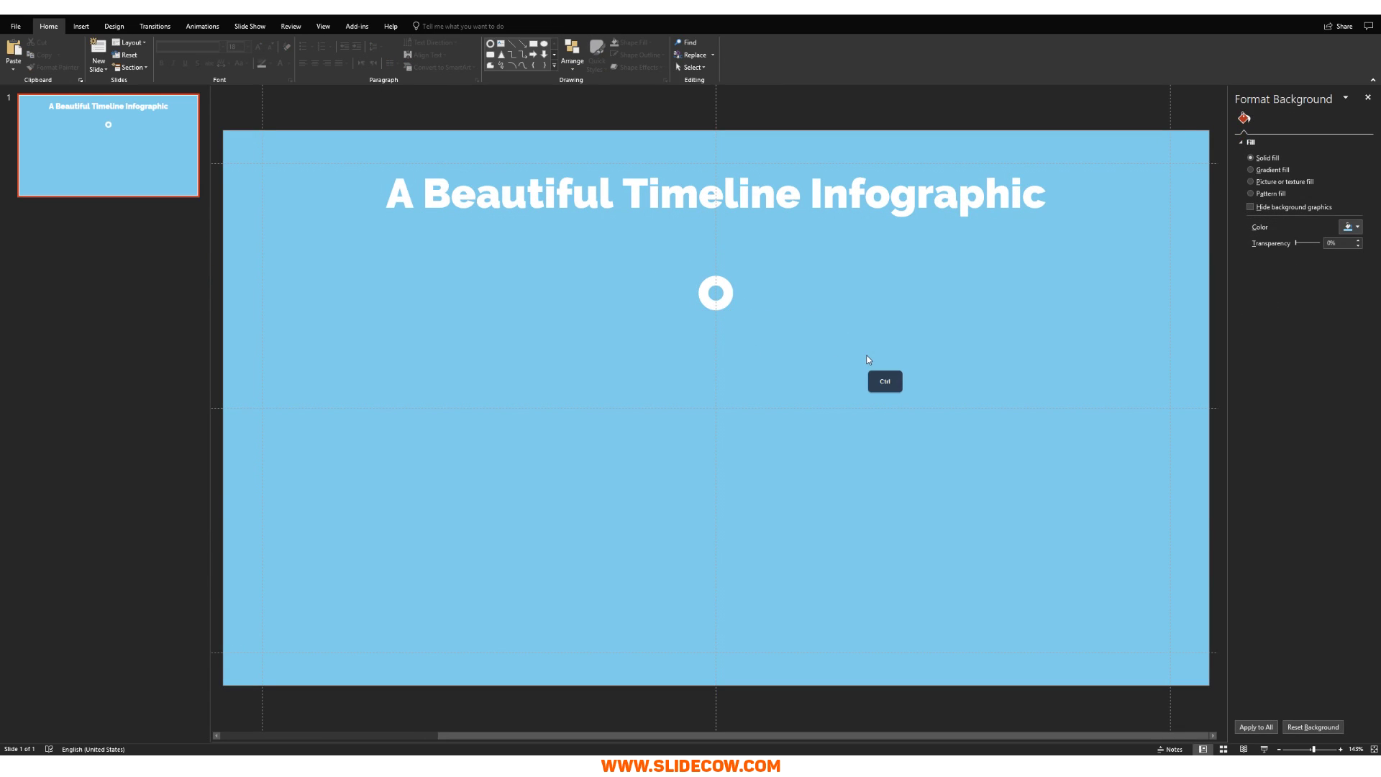
Draw a straight vertical line about 14.27 cm long from the donut's lower edge to beyond the slide's bottom edge.
{"action": "scroll", "coordinate": [867, 359], "scroll_direction": "down", "scroll_amount": 2, "text": "ctrl"}
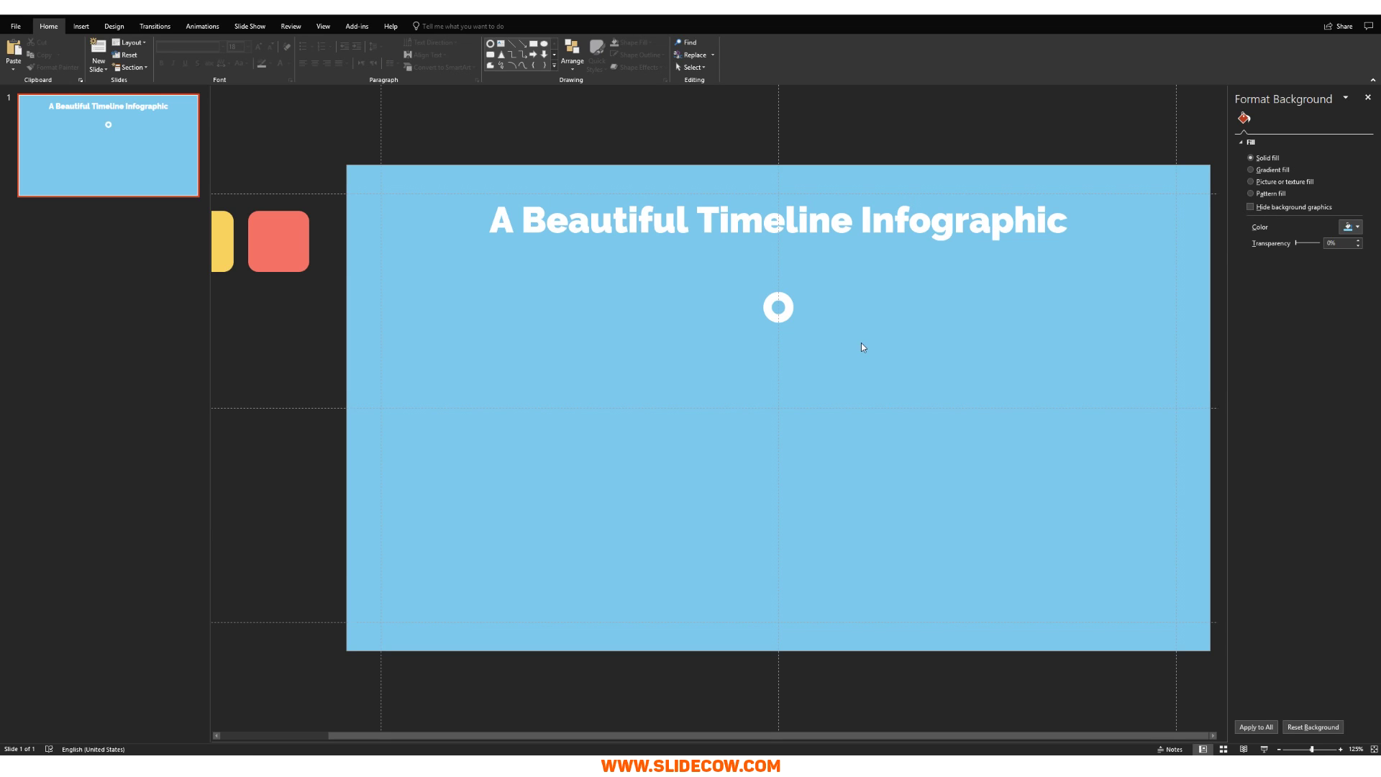
{"action": "left_click", "coordinate": [80, 26]}
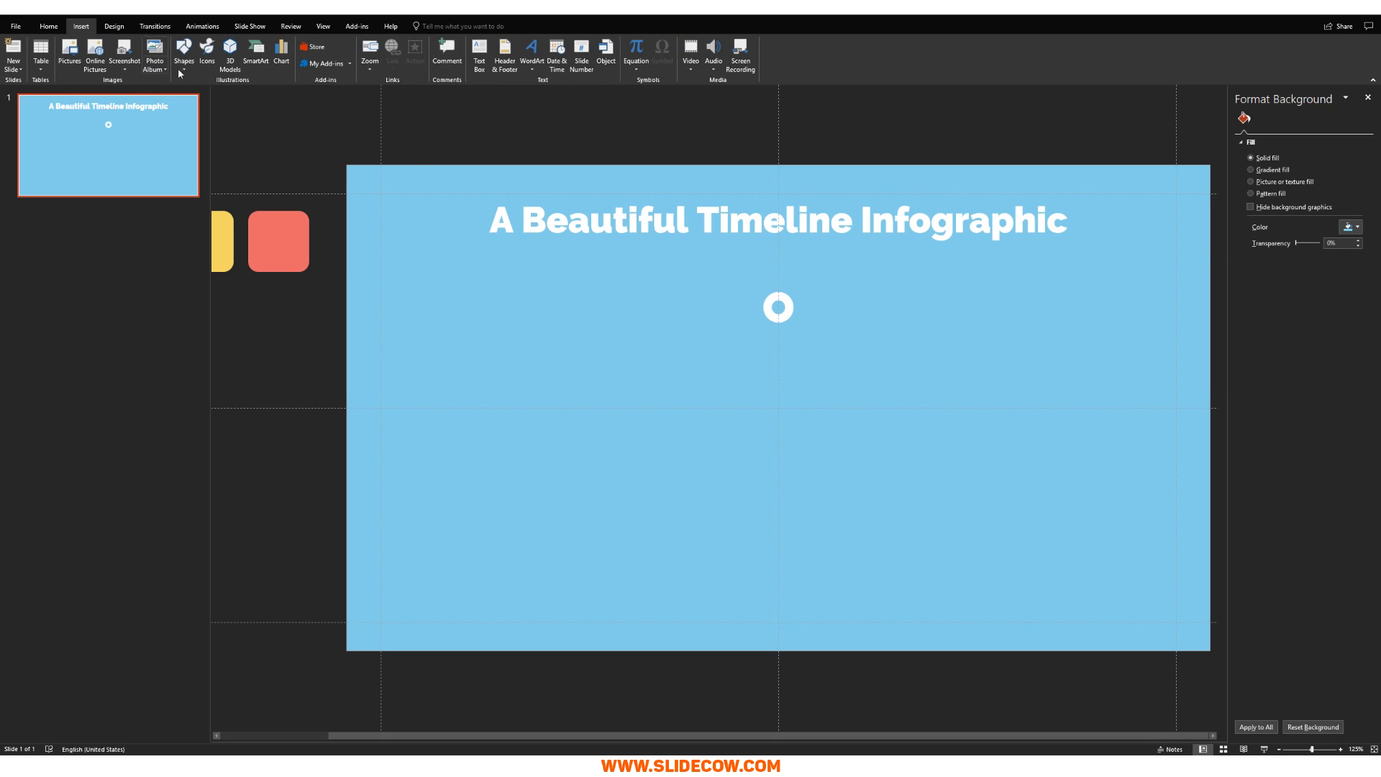
{"action": "left_click", "coordinate": [185, 61]}
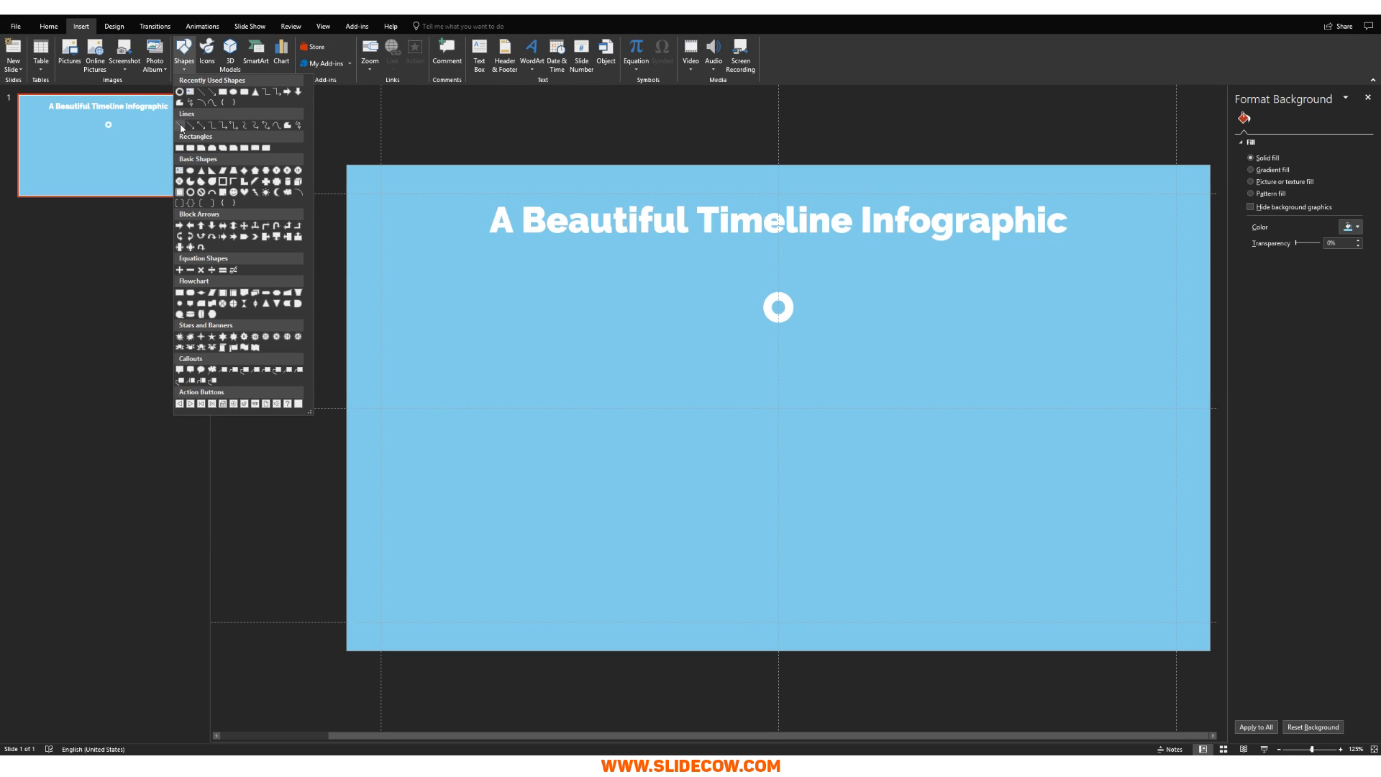
{"action": "left_click", "coordinate": [190, 147]}
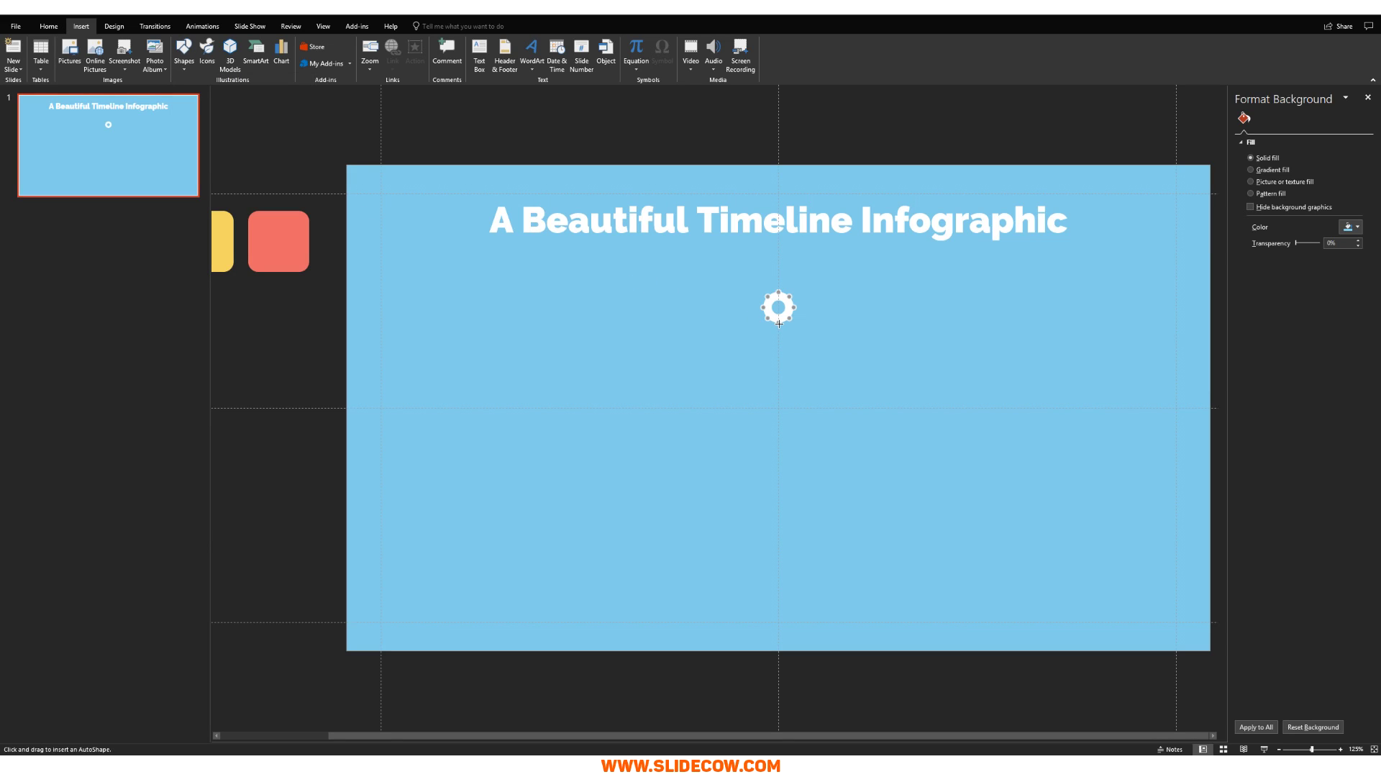
{"action": "key", "text": "shift"}
{"action": "left_click_drag", "start_coordinate": [778, 323], "coordinate": [829, 685]}
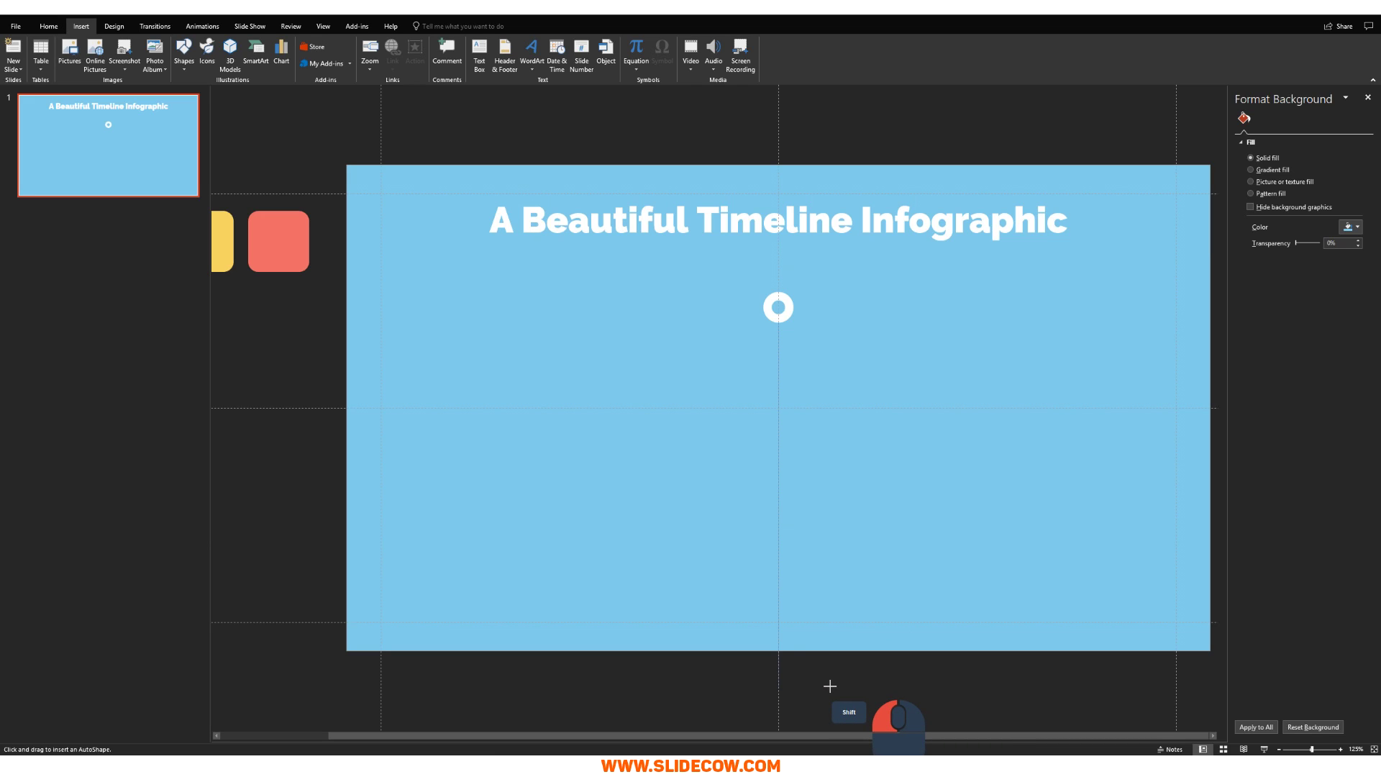
{"action": "left_click_drag", "start_coordinate": [829, 685], "coordinate": [830, 685]}
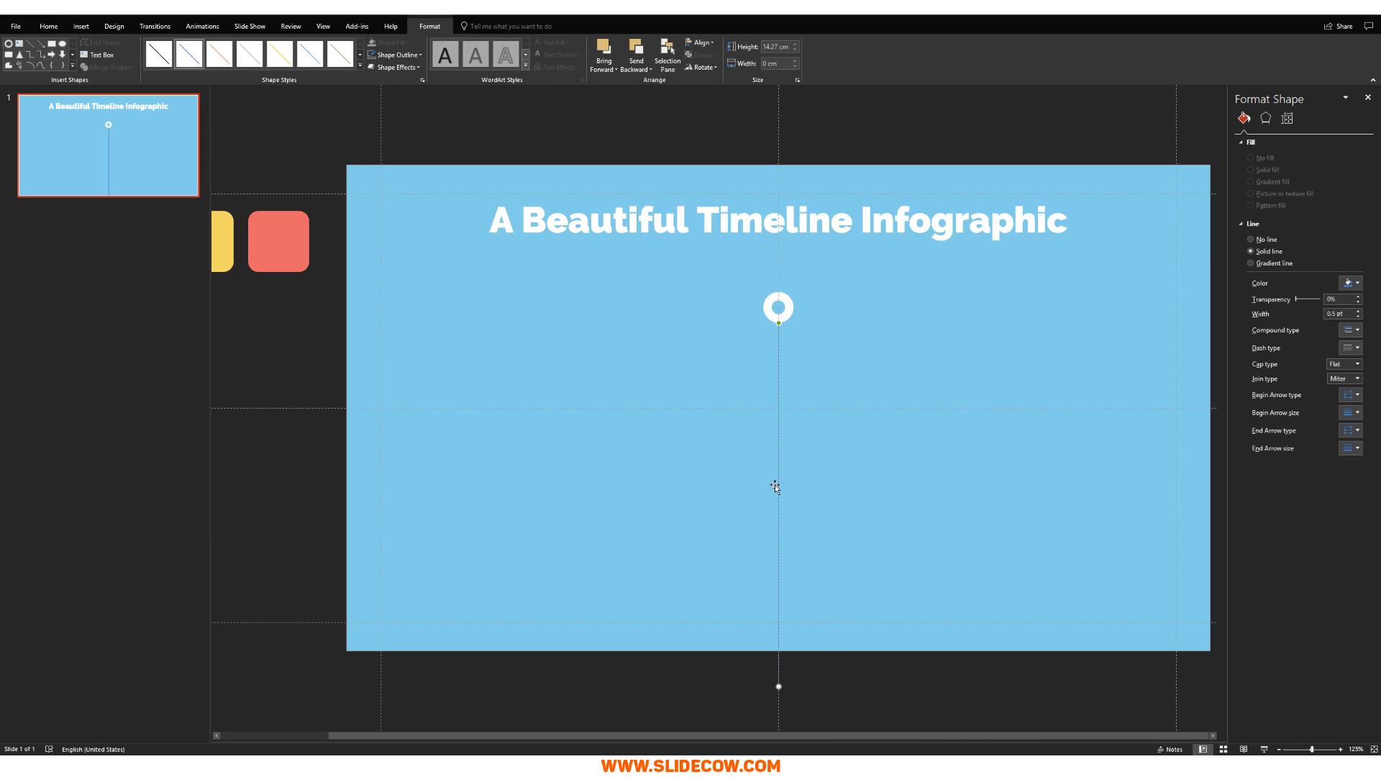
Colour the vertical line white and set its weight to 4½ pt.
{"action": "left_click", "coordinate": [397, 54]}
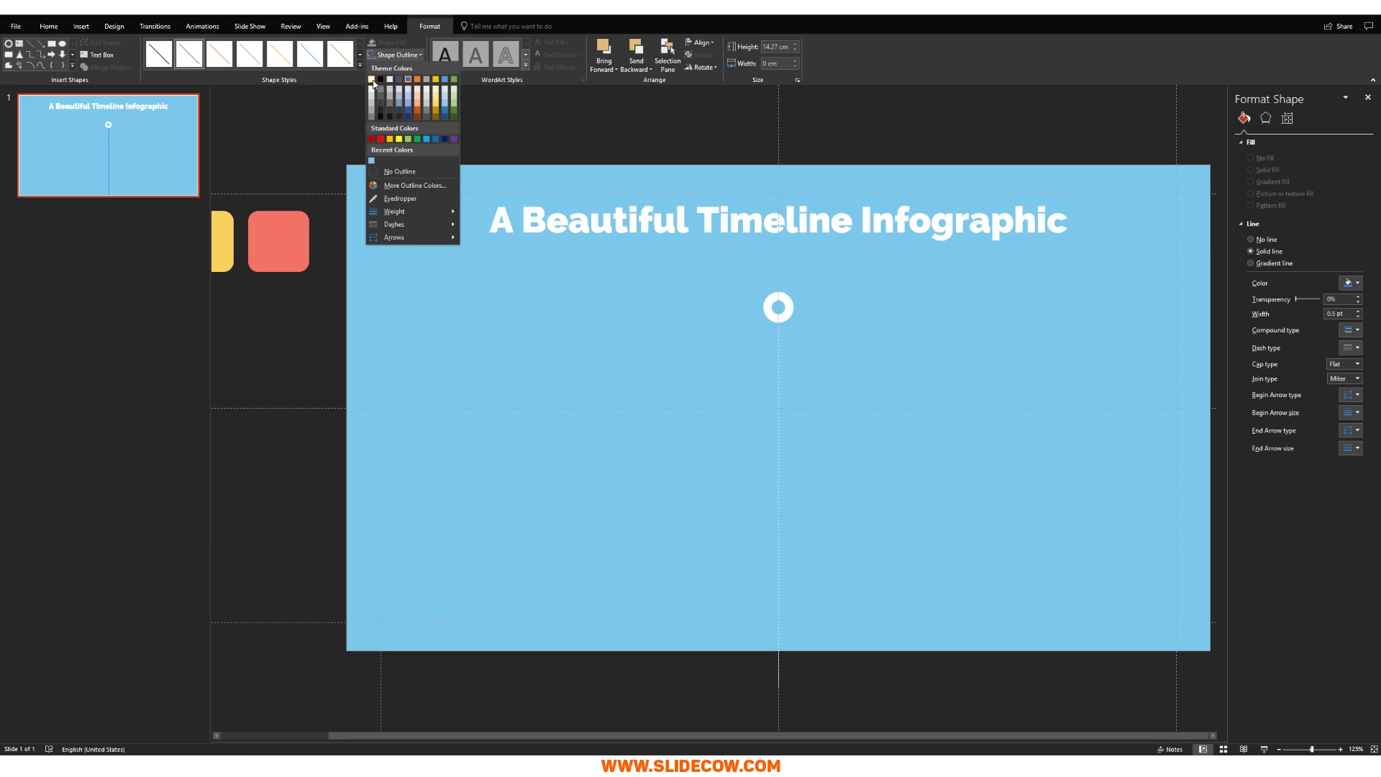
{"action": "left_click", "coordinate": [372, 80]}
{"action": "left_click", "coordinate": [397, 55]}
{"action": "mouse_move", "coordinate": [427, 218]}
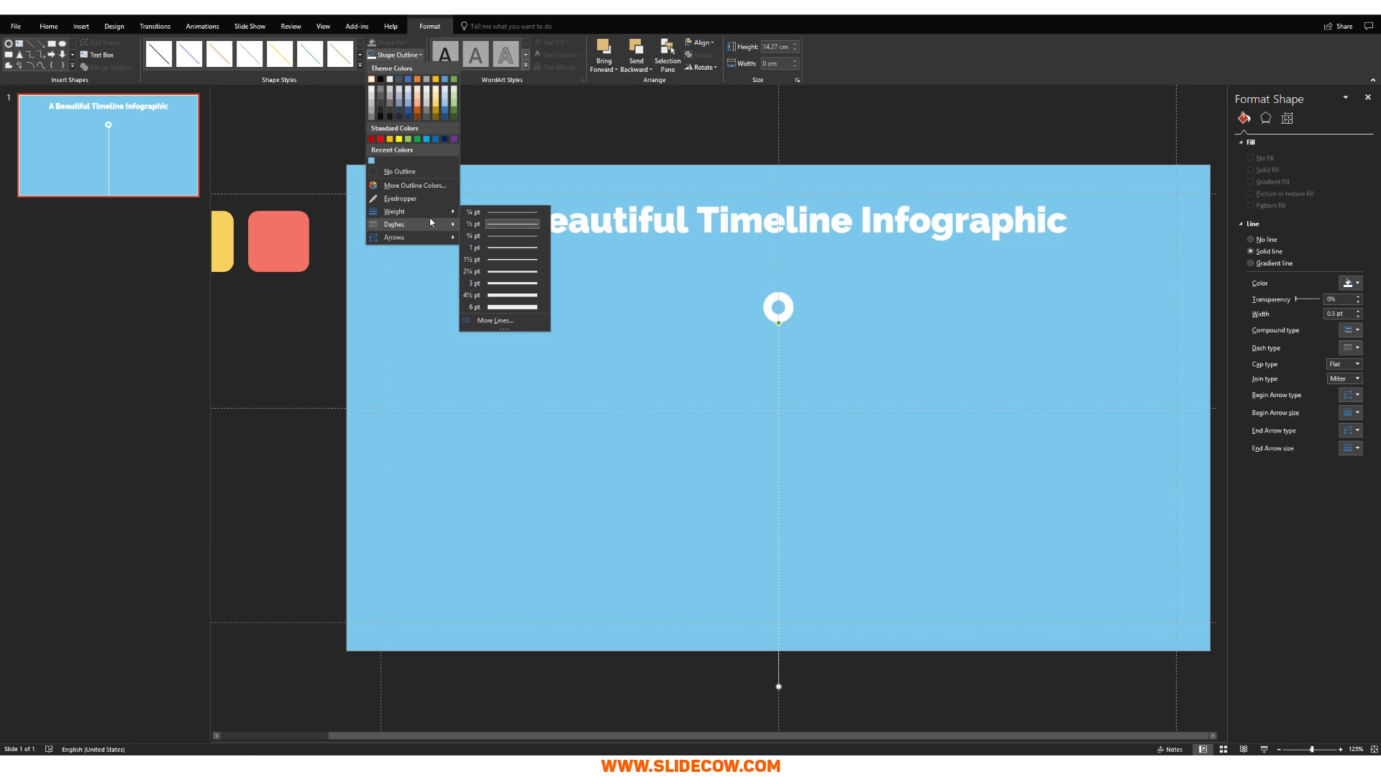
{"action": "left_click", "coordinate": [512, 296]}
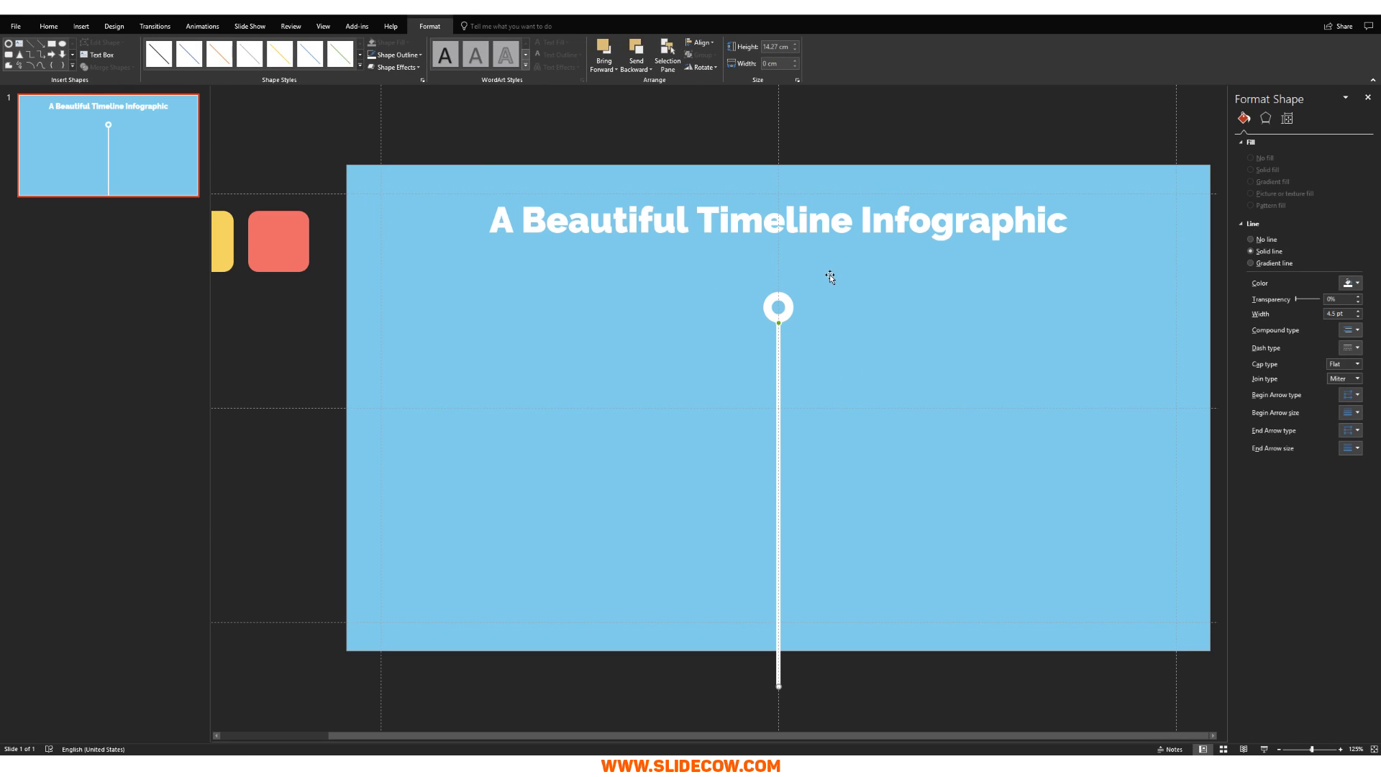
Examine up close how the line joins the donut, and close the formatting pane.
{"action": "scroll", "coordinate": [830, 277], "scroll_direction": "up", "scroll_amount": 5}
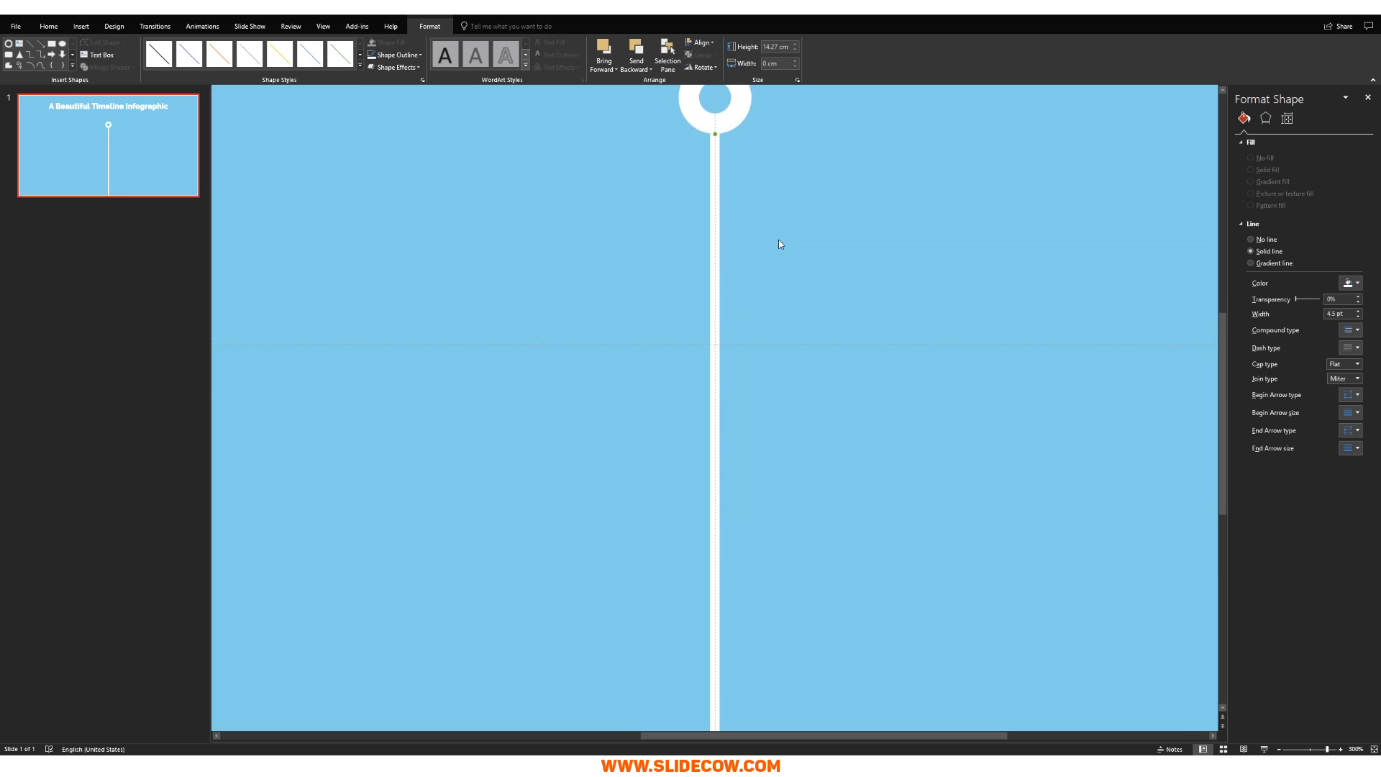
{"action": "scroll", "coordinate": [779, 240], "scroll_direction": "up", "scroll_amount": 1}
{"action": "left_click", "coordinate": [767, 209]}
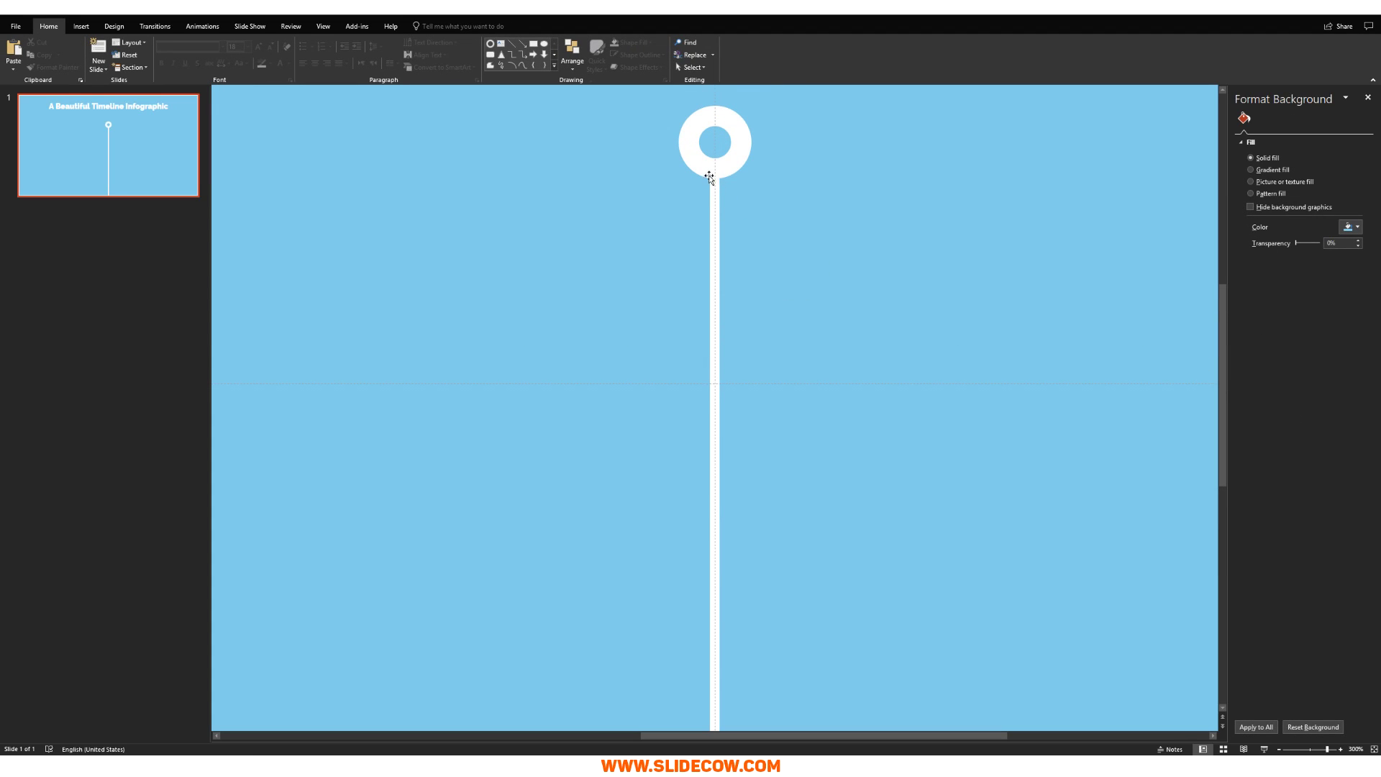
{"action": "left_click", "coordinate": [711, 179]}
{"action": "left_click", "coordinate": [759, 213]}
{"action": "left_click", "coordinate": [720, 196]}
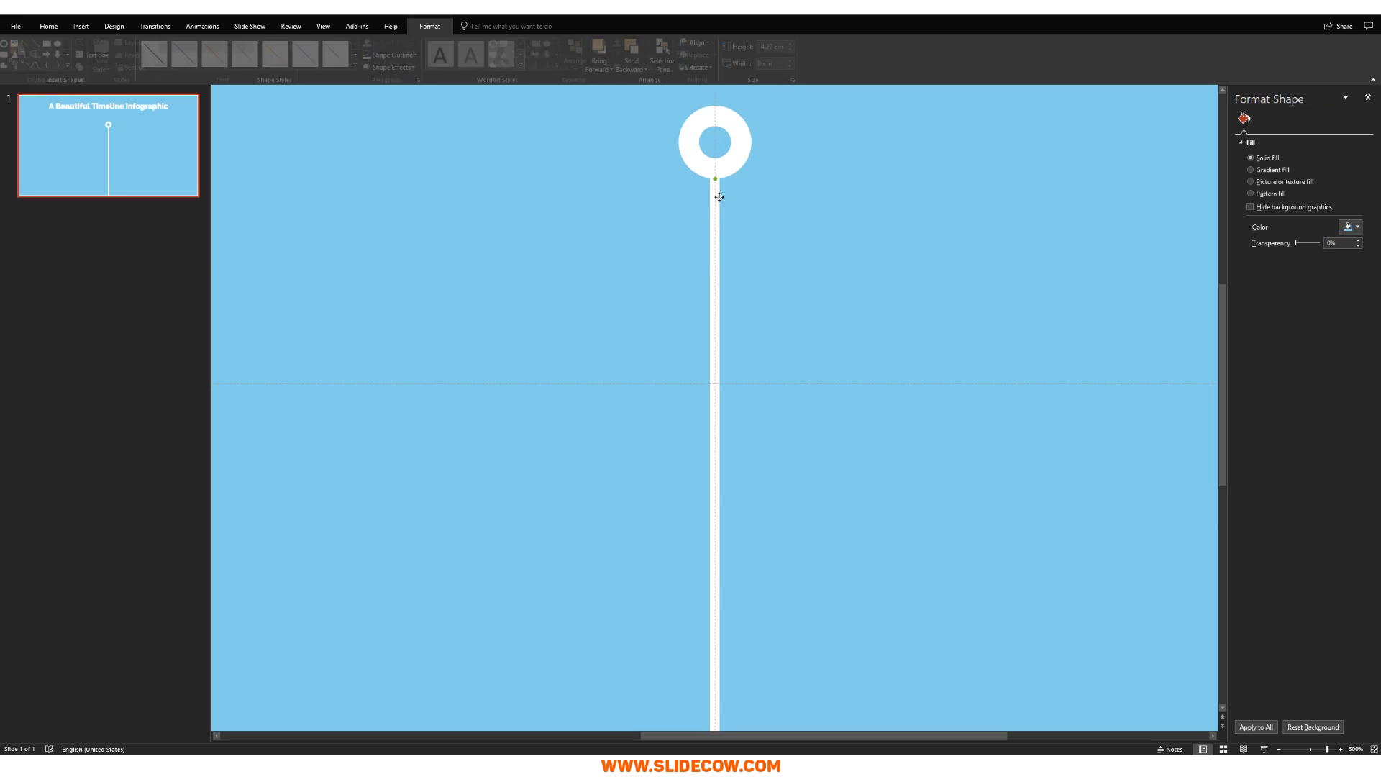
{"action": "left_click", "coordinate": [756, 212]}
{"action": "left_click", "coordinate": [1368, 97]}
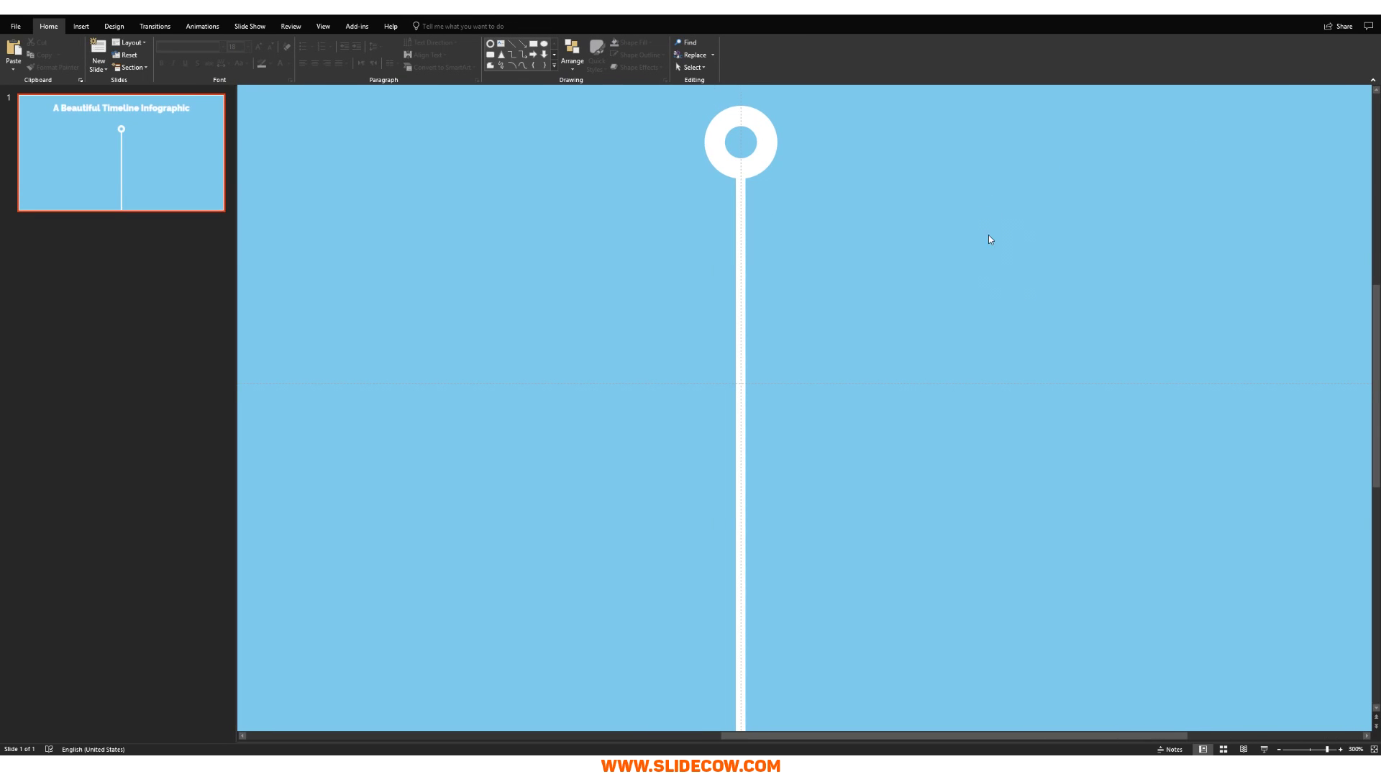
{"action": "scroll", "coordinate": [989, 237], "scroll_direction": "down", "scroll_amount": 5}
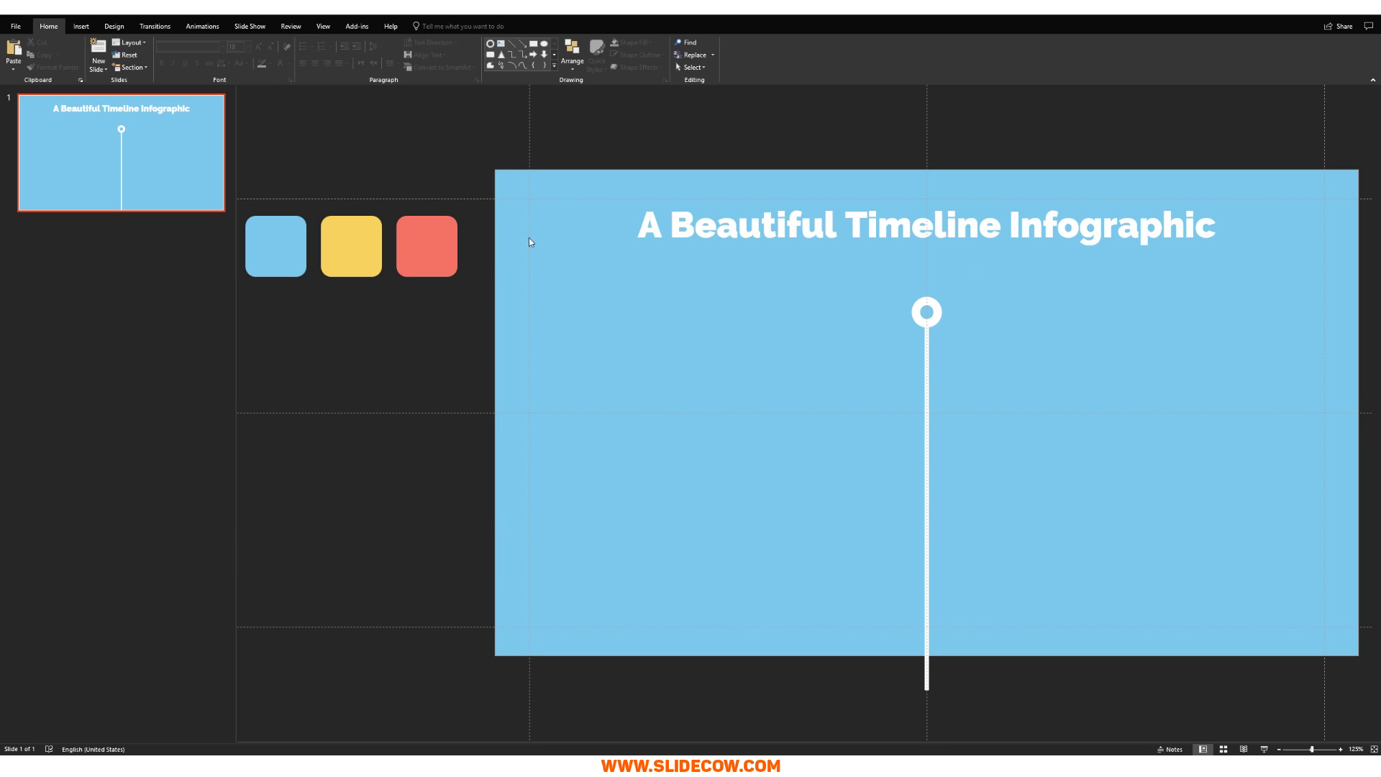
Duplicate the timeline slide and delete the title from the copy.
{"action": "left_click", "coordinate": [192, 142]}
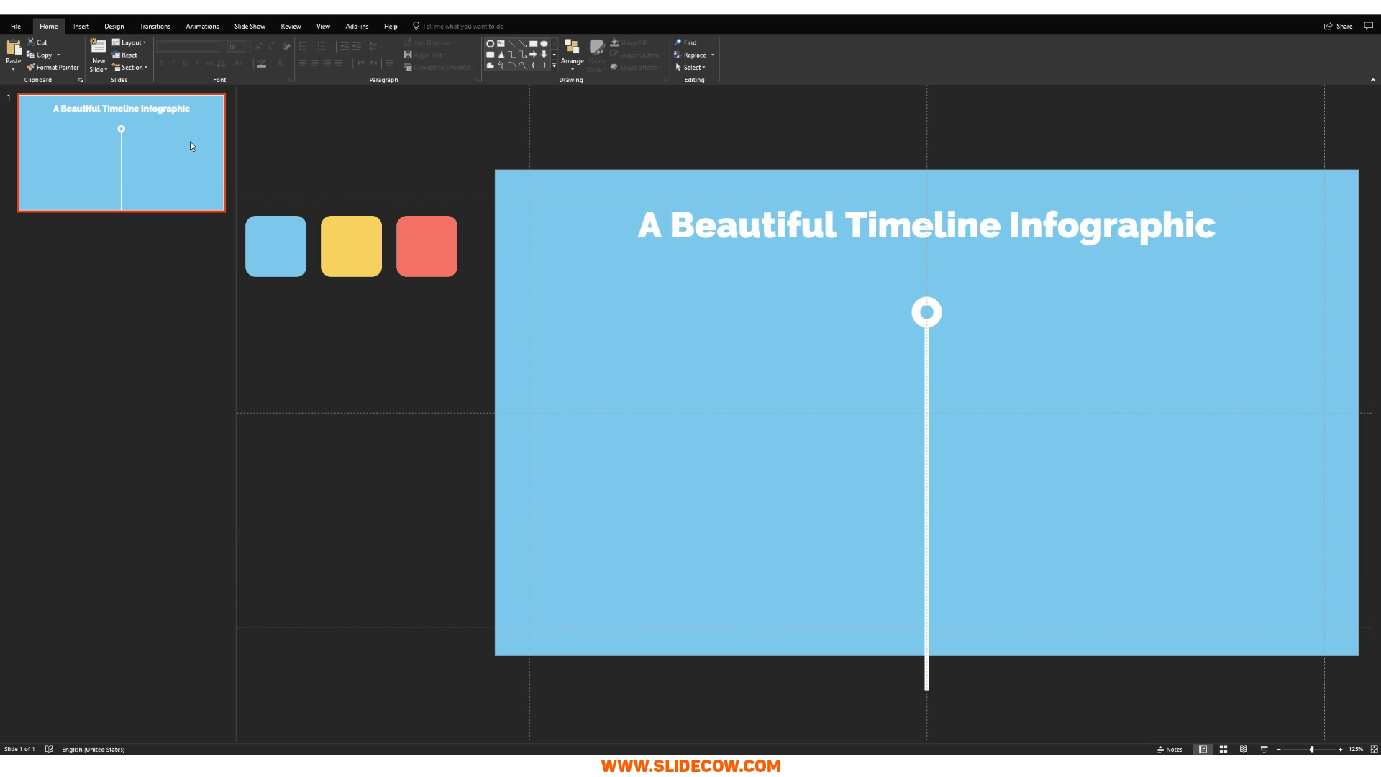
{"action": "key", "text": "ctrl+d"}
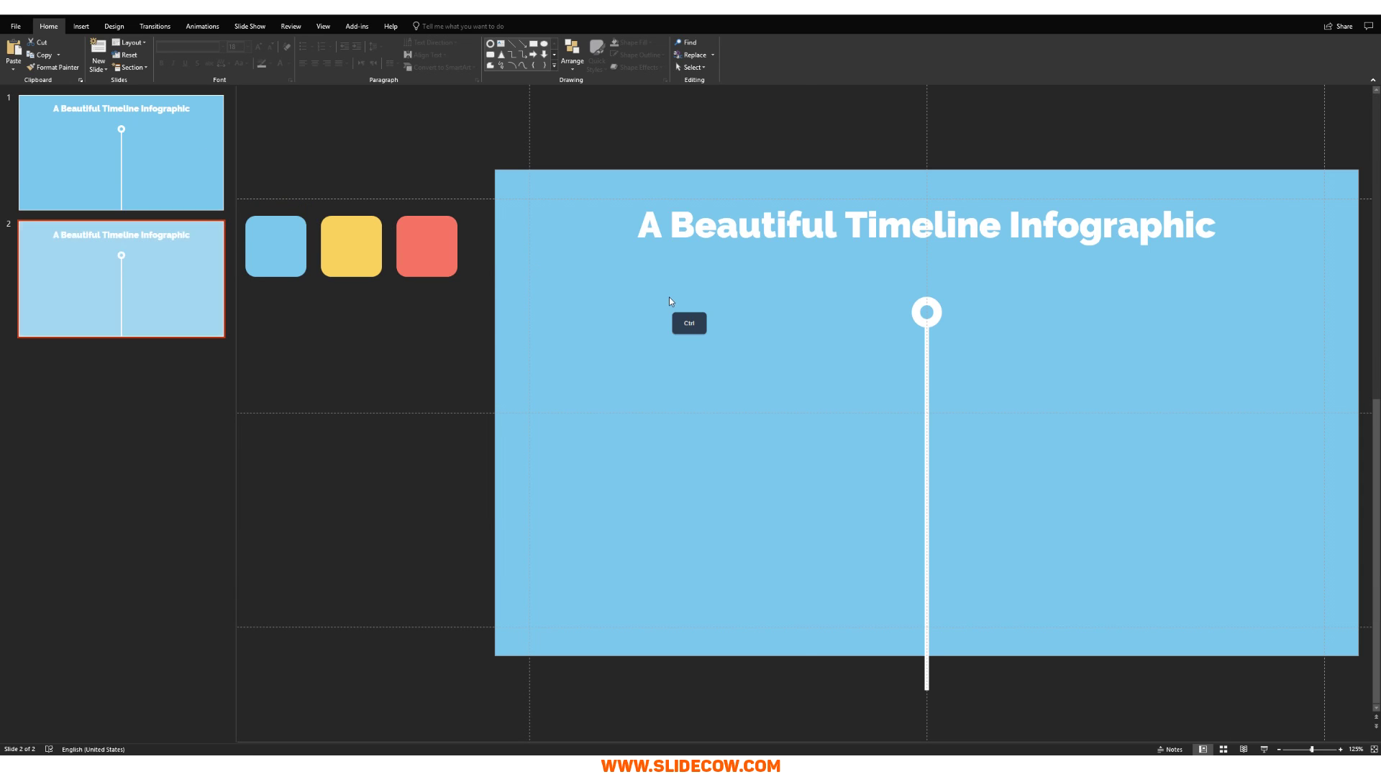
{"action": "scroll", "coordinate": [669, 297], "scroll_direction": "down", "scroll_amount": 3}
{"action": "left_click", "coordinate": [765, 263]}
{"action": "key", "text": "Escape"}
{"action": "key", "text": "Delete"}
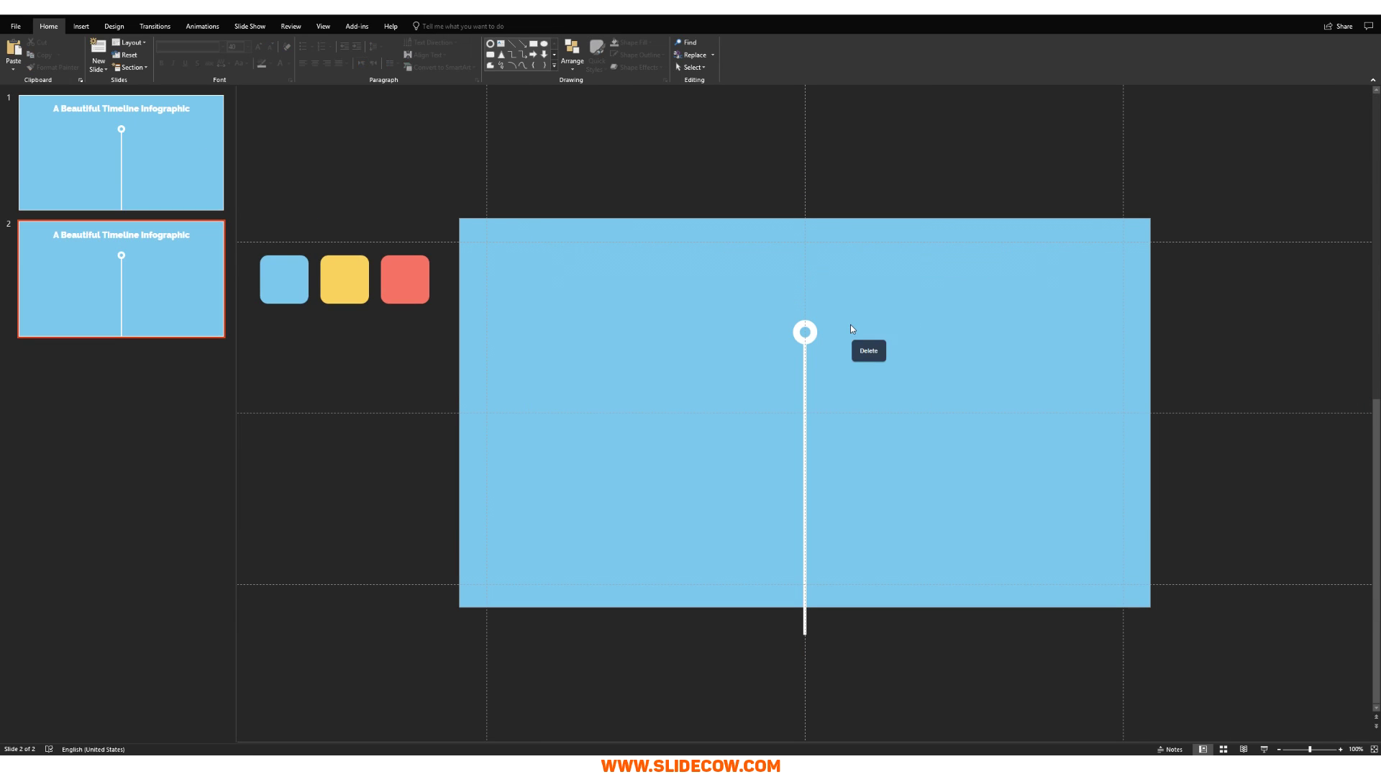
Delete the donut on slide 2 and extend the line straight up past the slide's top edge.
{"action": "left_click", "coordinate": [806, 339]}
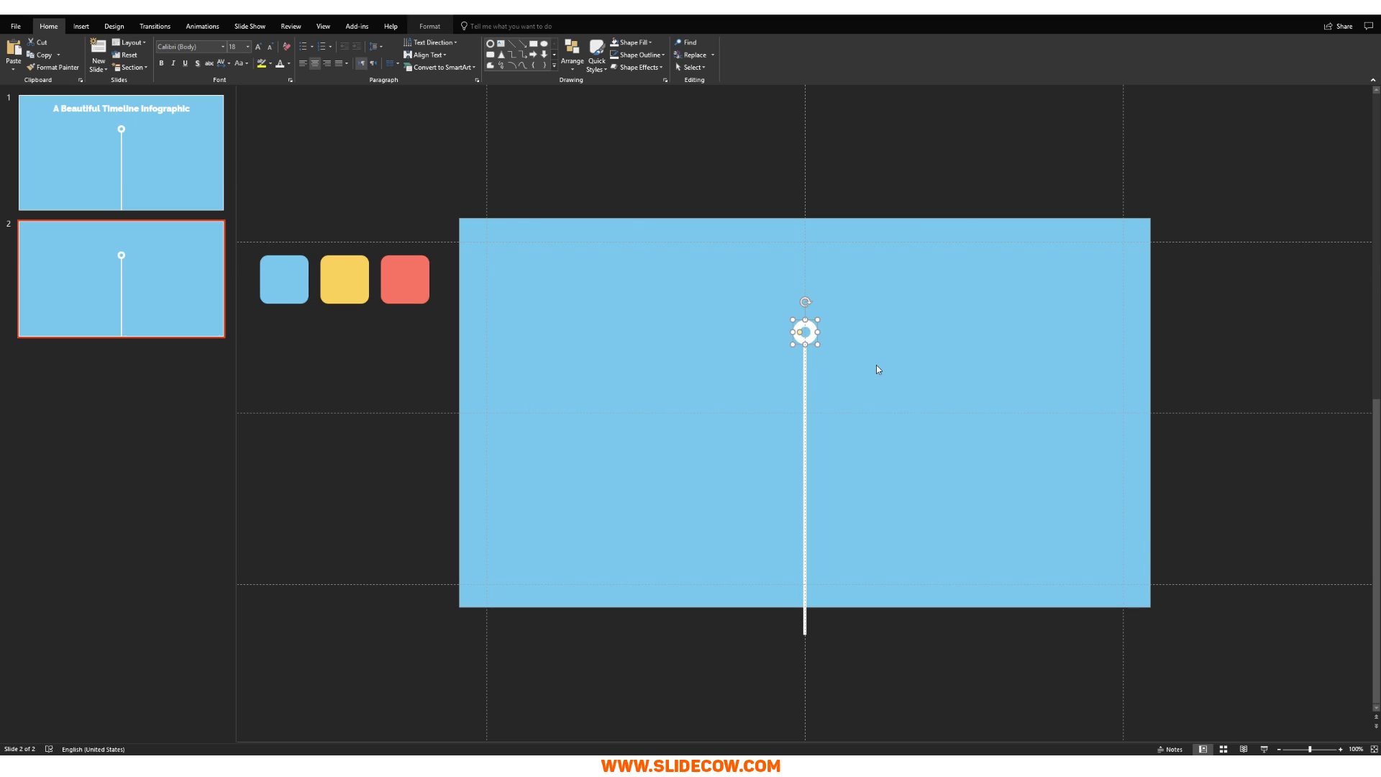
{"action": "key", "text": "Delete"}
{"action": "left_click", "coordinate": [804, 363]}
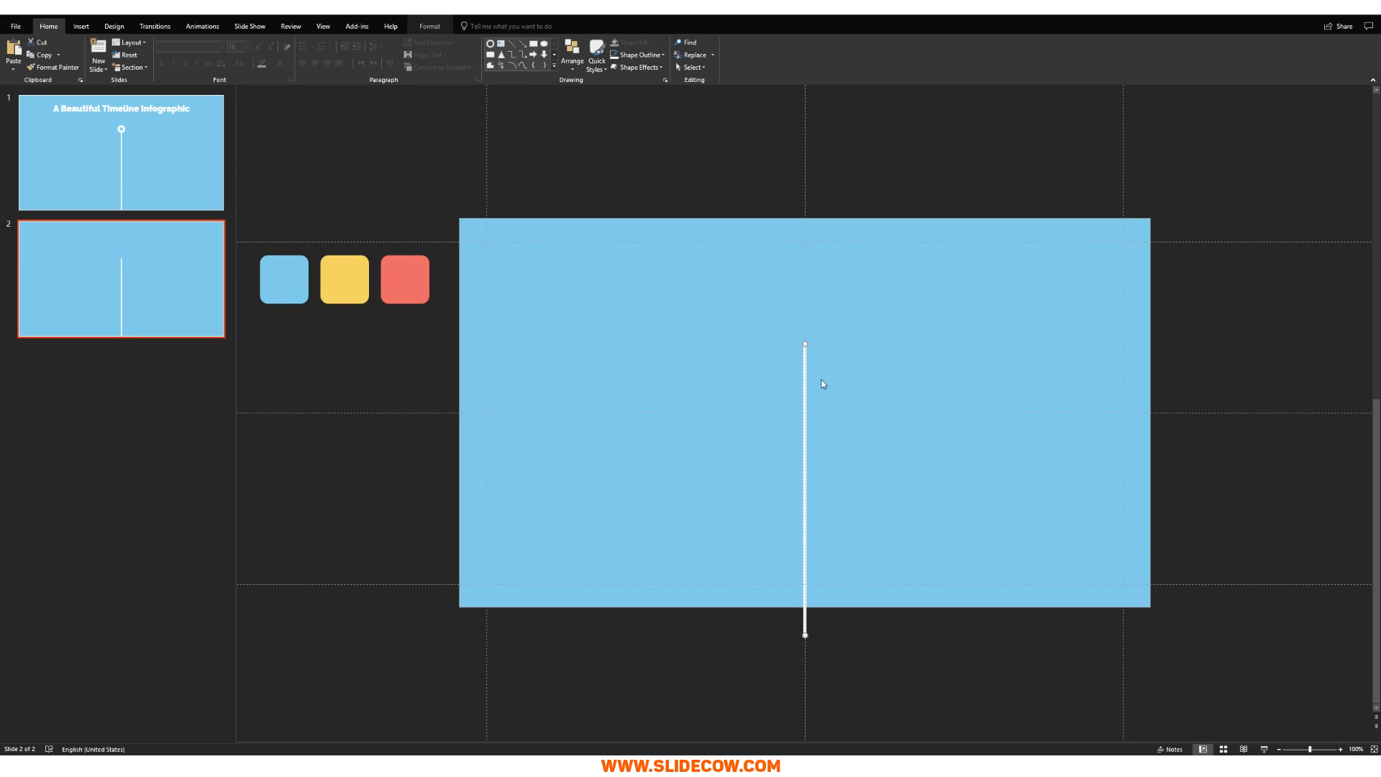
{"action": "left_click_drag", "start_coordinate": [805, 344], "coordinate": [790, 208]}
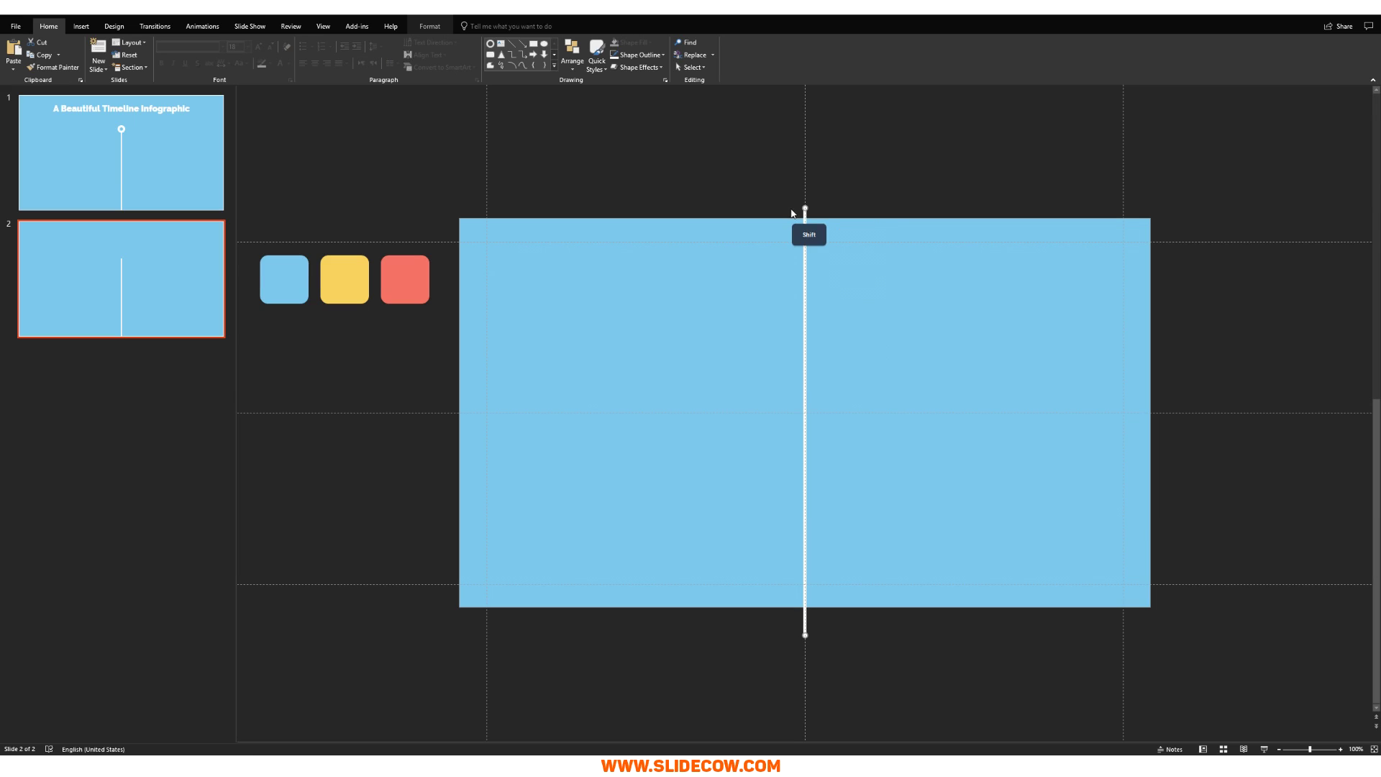
Set slide 2's background to the yellow sampled with the Eyedropper from the yellow swatch beside the slide.
{"action": "right_click", "coordinate": [631, 291]}
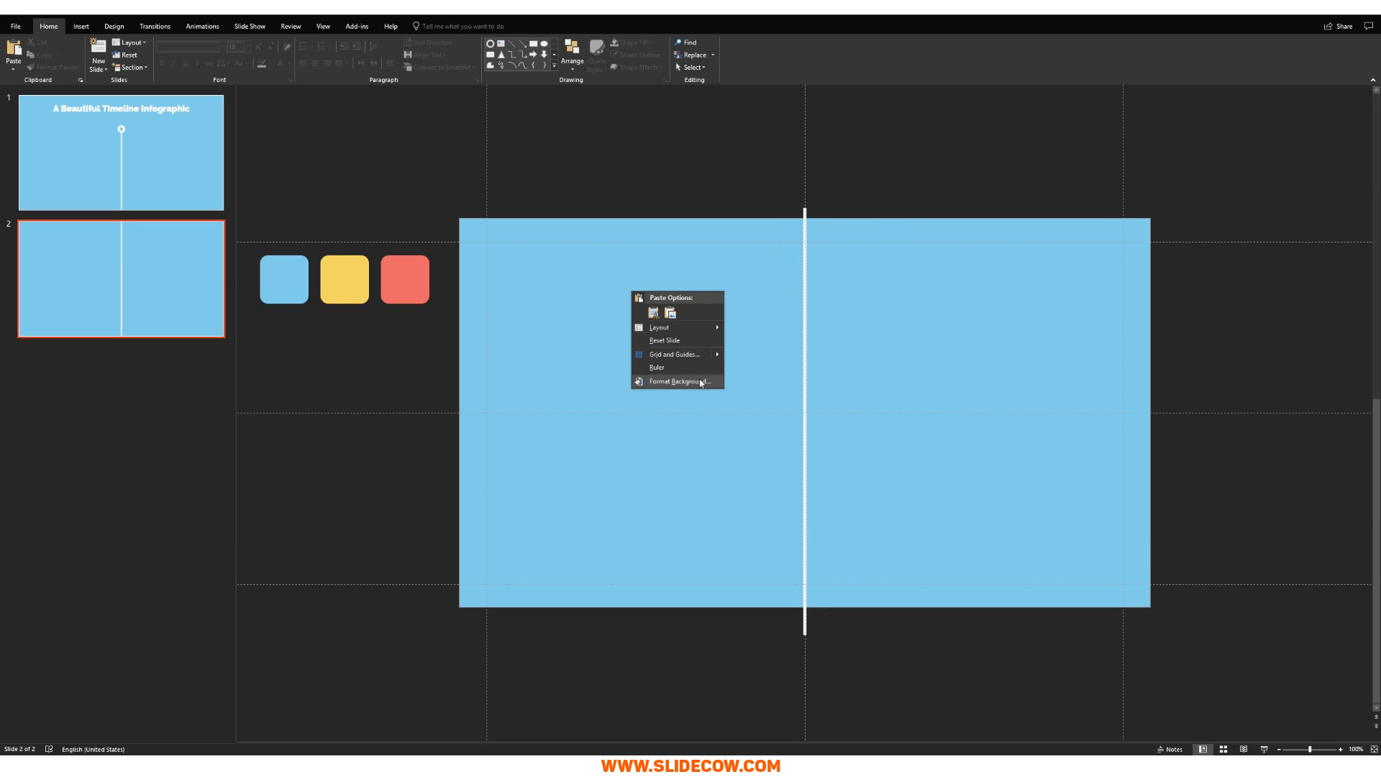
{"action": "left_click", "coordinate": [676, 381]}
{"action": "left_click", "coordinate": [1350, 226]}
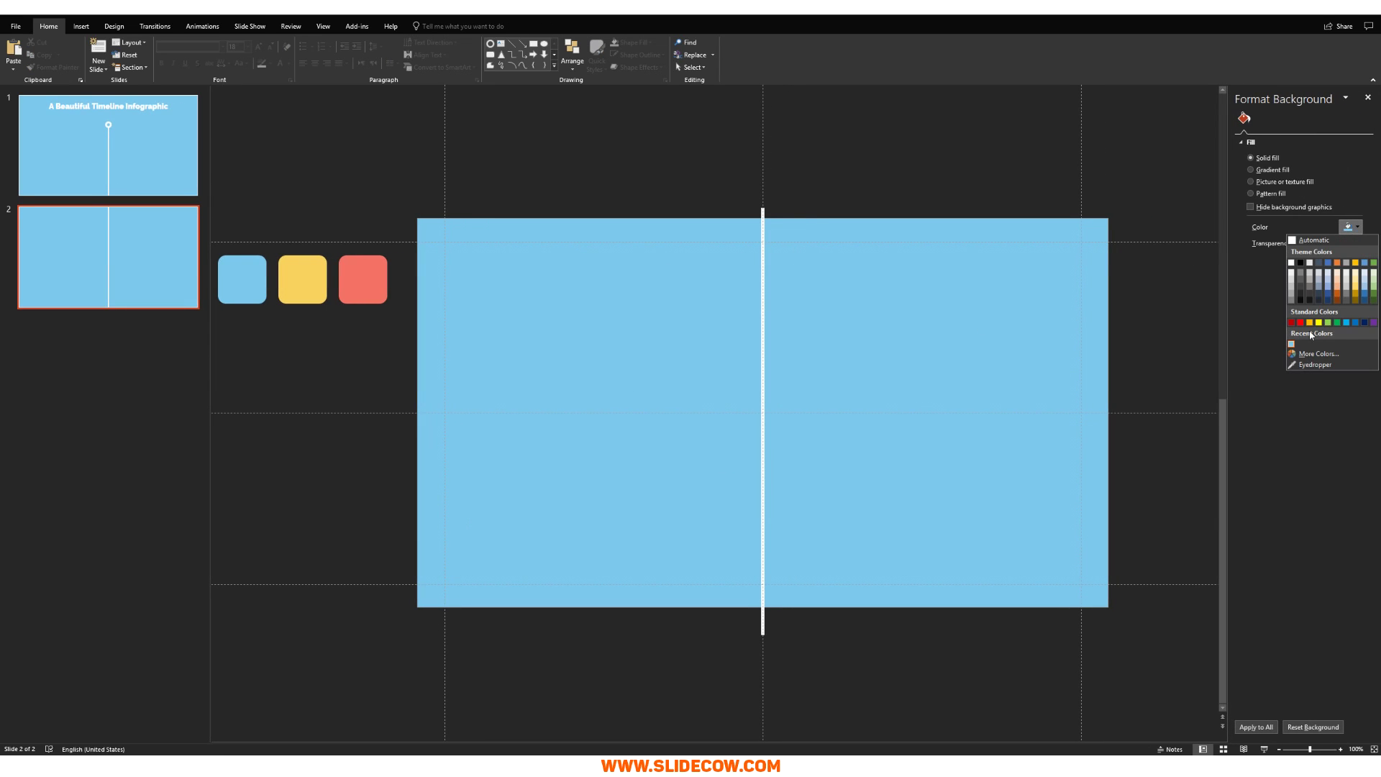
{"action": "left_click", "coordinate": [1310, 365]}
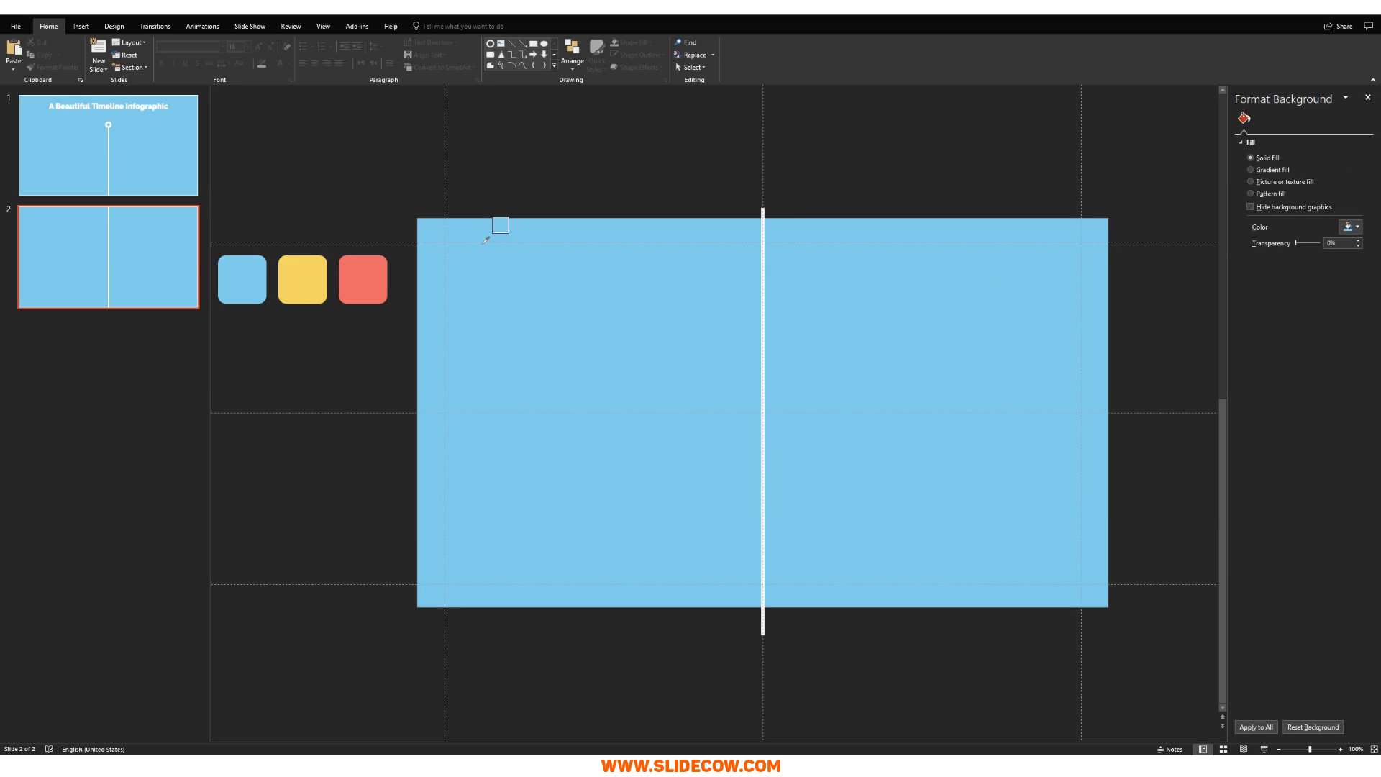
{"action": "left_click", "coordinate": [321, 266]}
{"action": "left_click", "coordinate": [123, 271]}
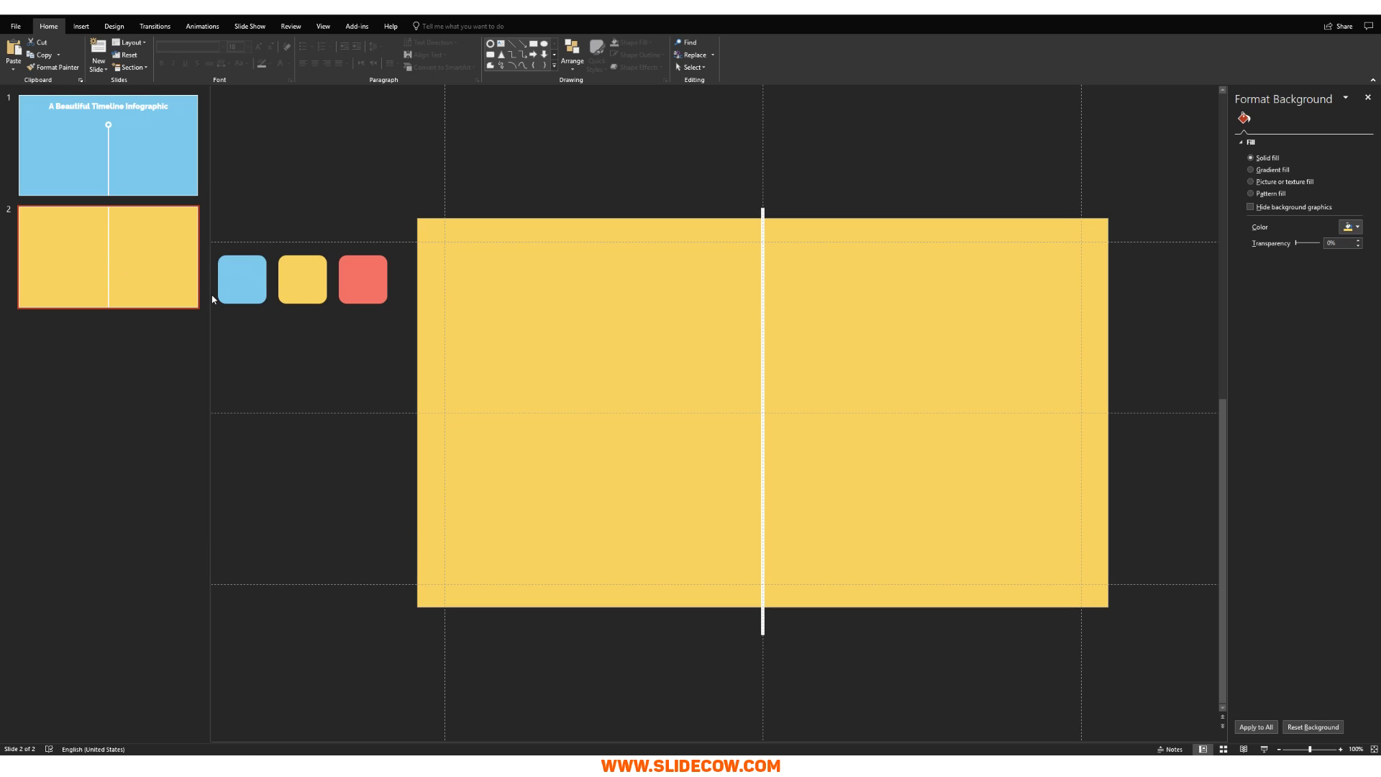
Place a duplicate of slide 1 at the end of the deck as slide 3 and delete its title.
{"action": "left_click", "coordinate": [133, 164]}
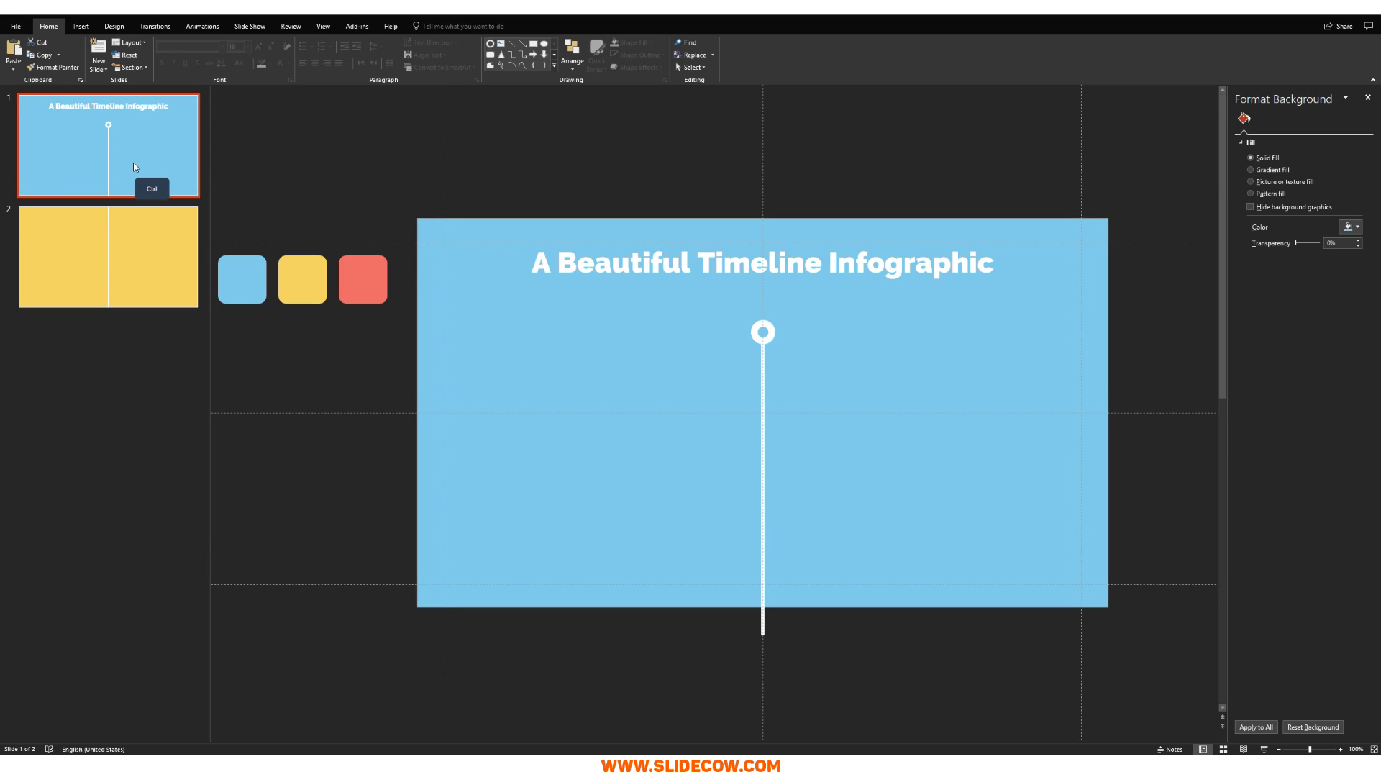
{"action": "key", "text": "ctrl+d"}
{"action": "left_click_drag", "start_coordinate": [148, 236], "coordinate": [170, 395]}
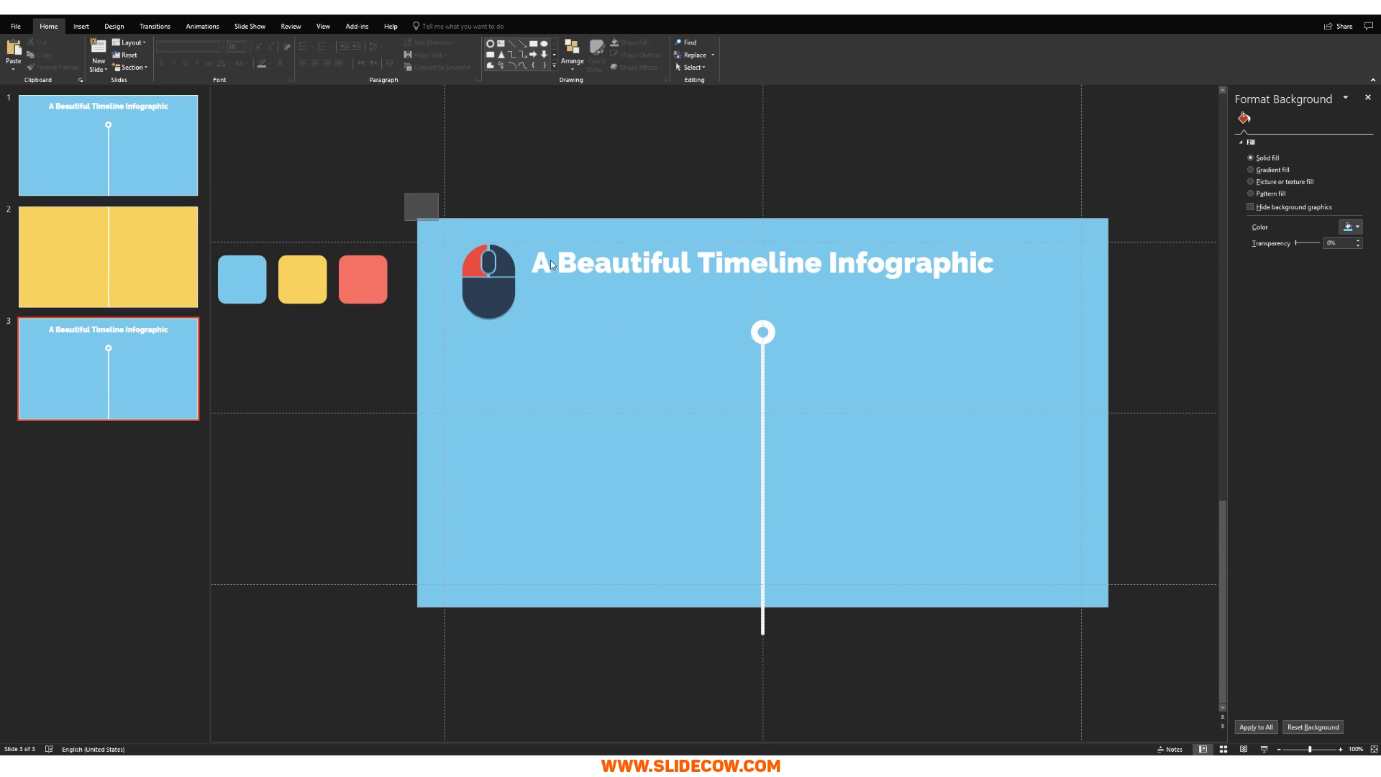
{"action": "left_click", "coordinate": [826, 252]}
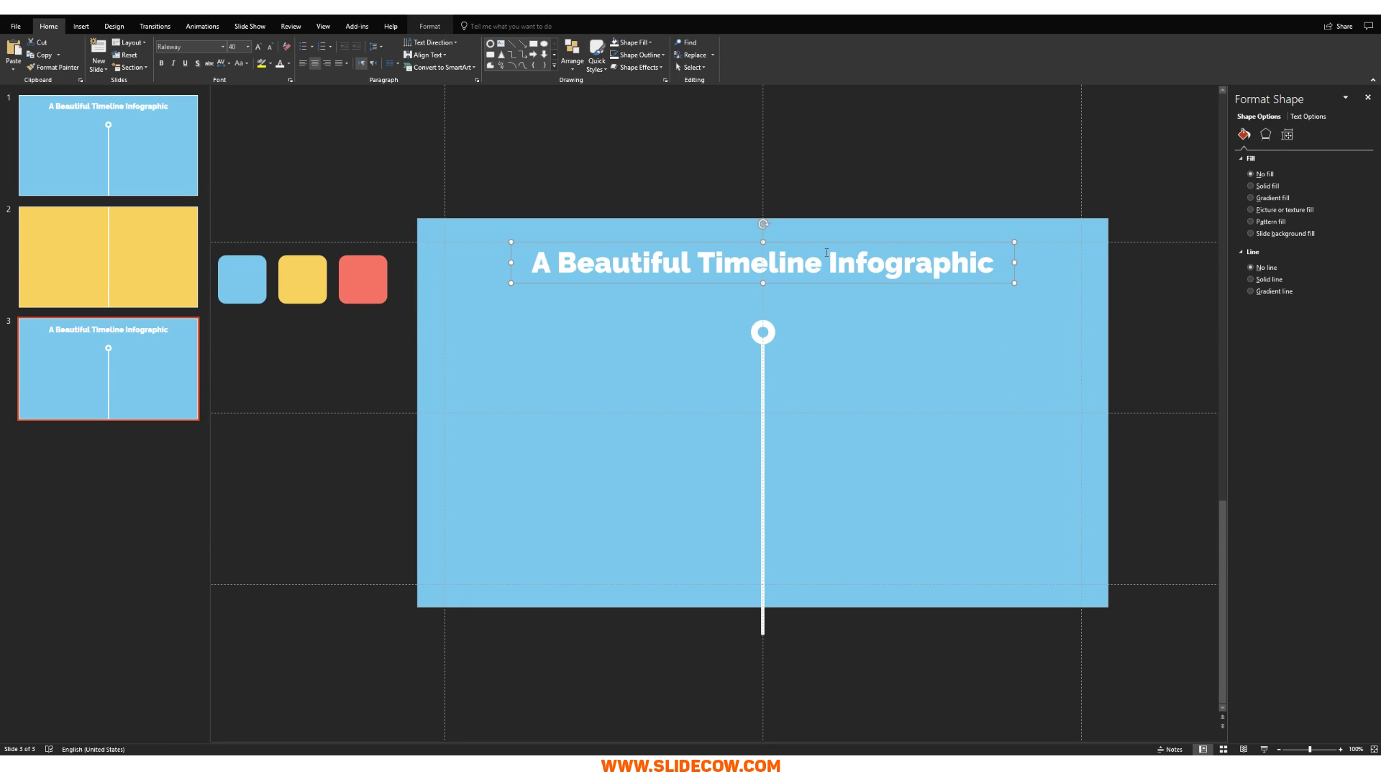
{"action": "key", "text": "Delete"}
Group the donut and line on slide 3 and rotate the group half a turn so the donut ends the line.
{"action": "left_click_drag", "start_coordinate": [668, 291], "coordinate": [938, 676]}
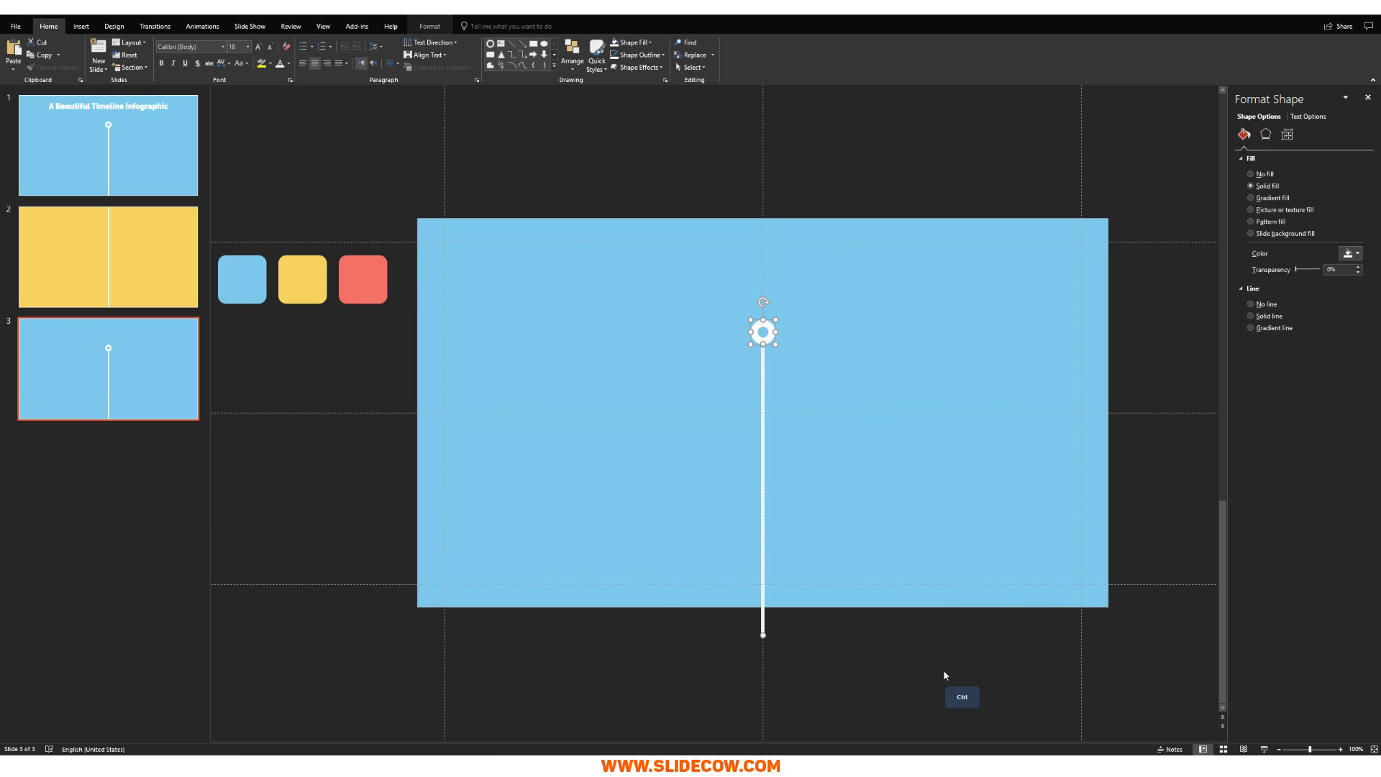
{"action": "key", "text": "ctrl+g"}
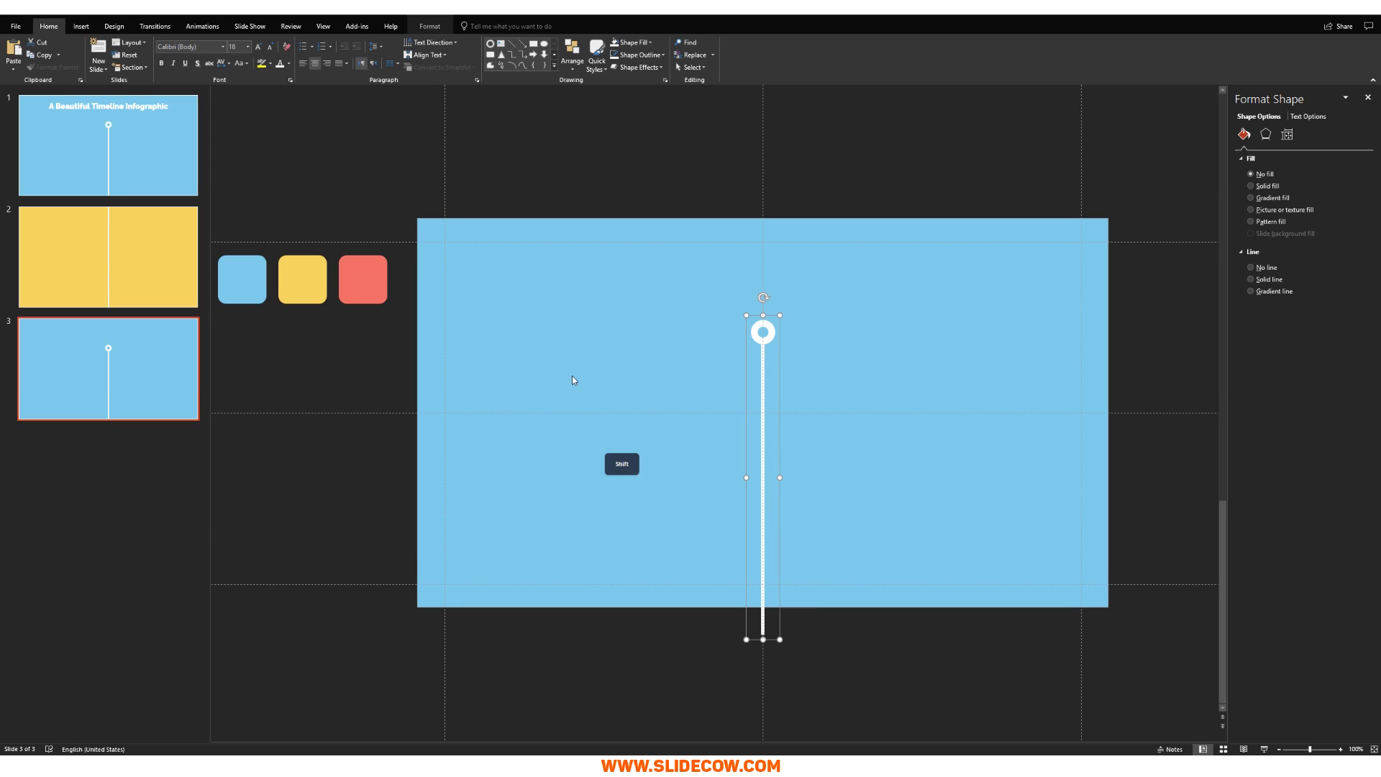
{"action": "left_click_drag", "start_coordinate": [763, 295], "coordinate": [759, 464]}
{"action": "left_click", "coordinate": [918, 493]}
{"action": "scroll", "coordinate": [874, 499], "scroll_direction": "down", "scroll_amount": 3, "text": "ctrl"}
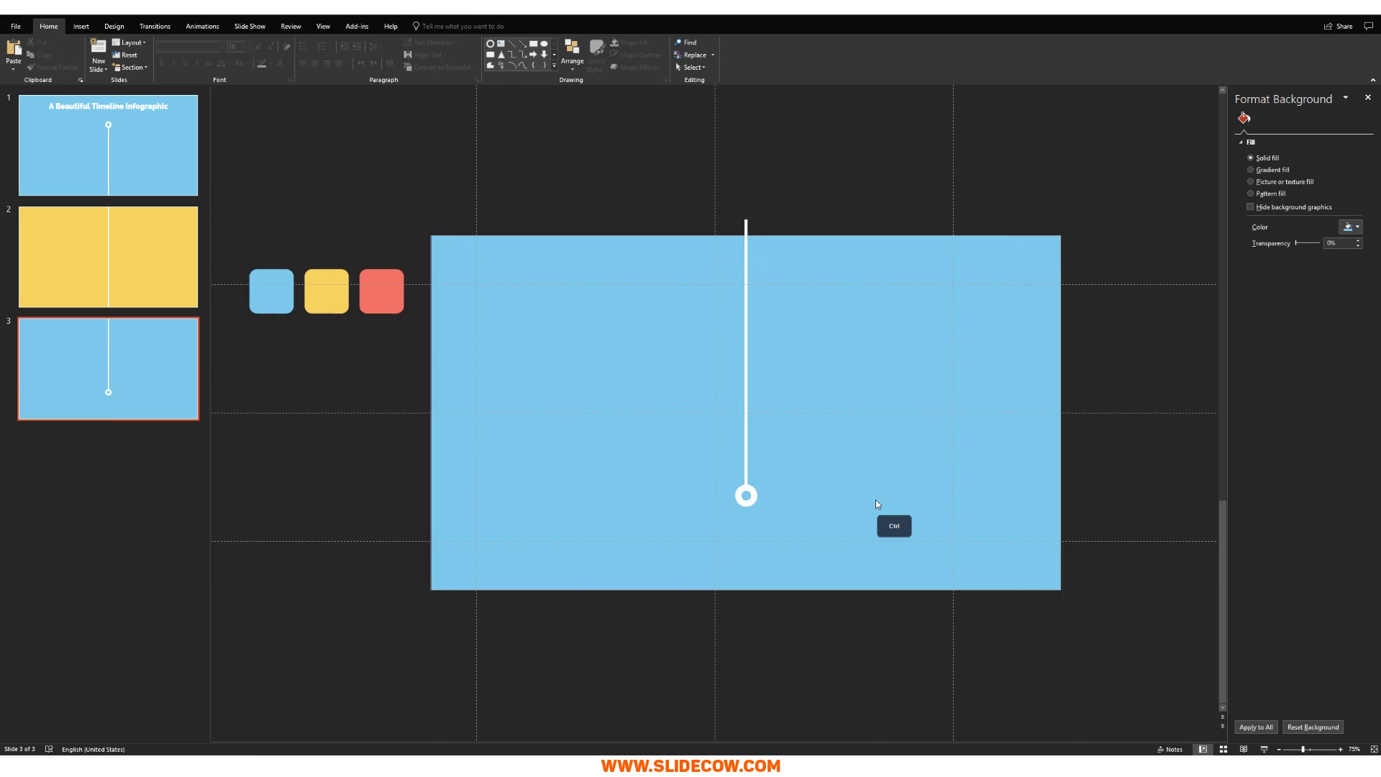
Set slide 3's background to the coral red sampled with the Eyedropper from the red swatch beside the slide.
{"action": "left_click", "coordinate": [92, 348]}
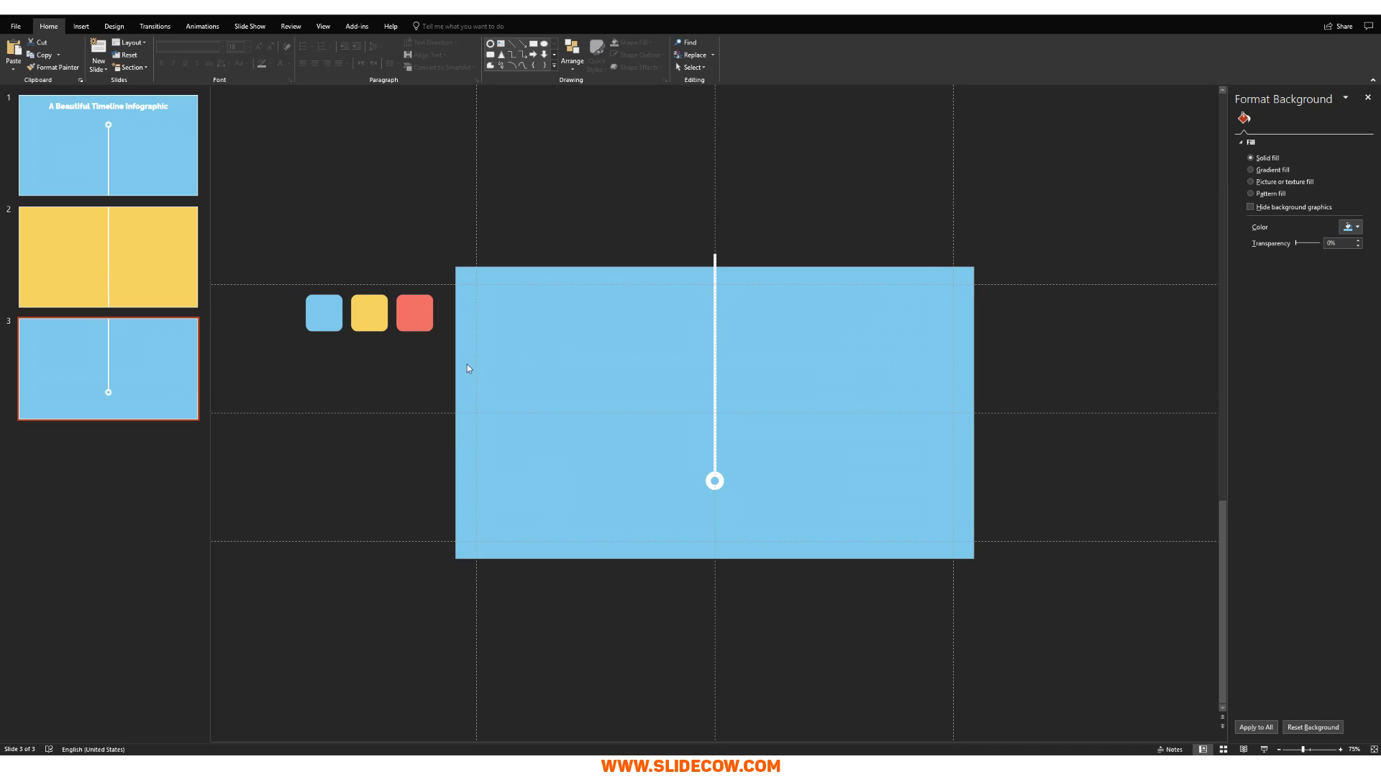
{"action": "right_click", "coordinate": [564, 344]}
{"action": "right_click", "coordinate": [601, 413]}
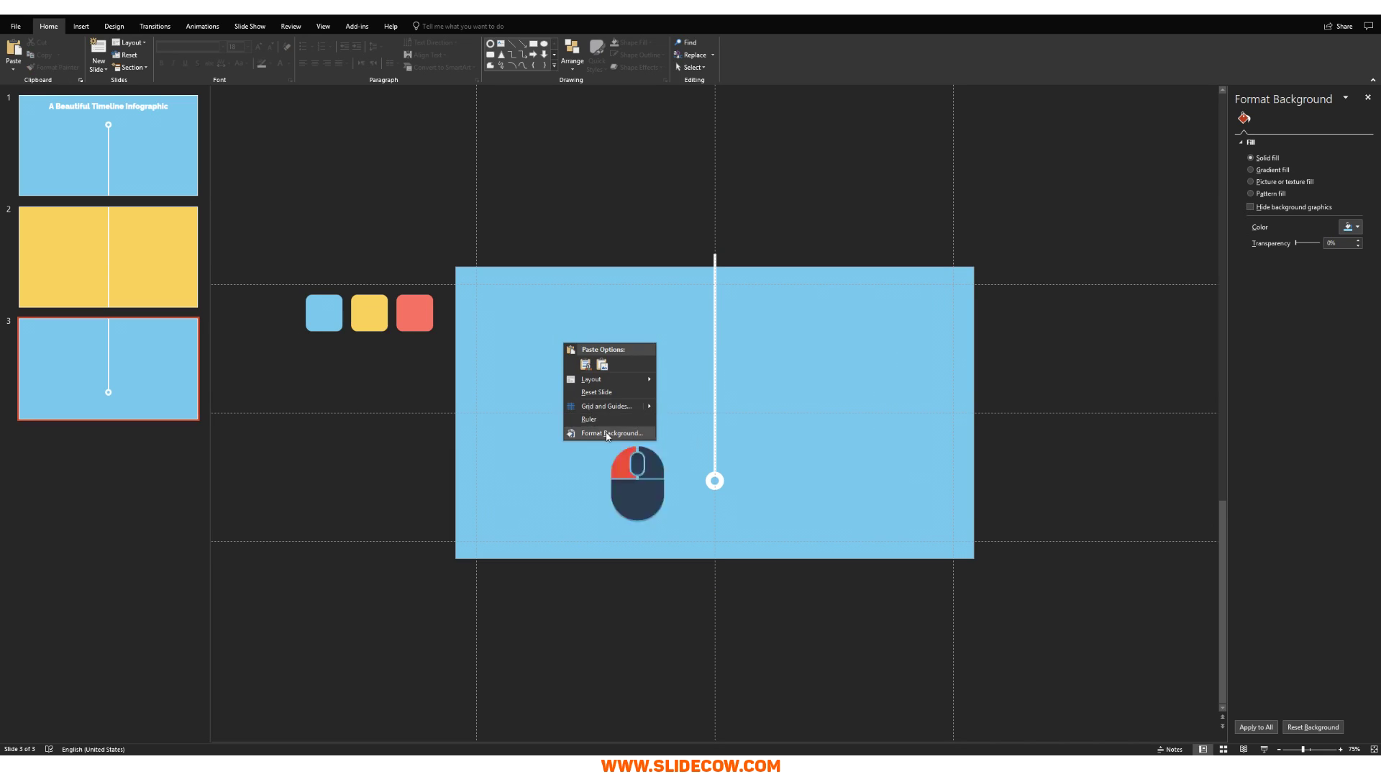
{"action": "left_click", "coordinate": [1350, 227]}
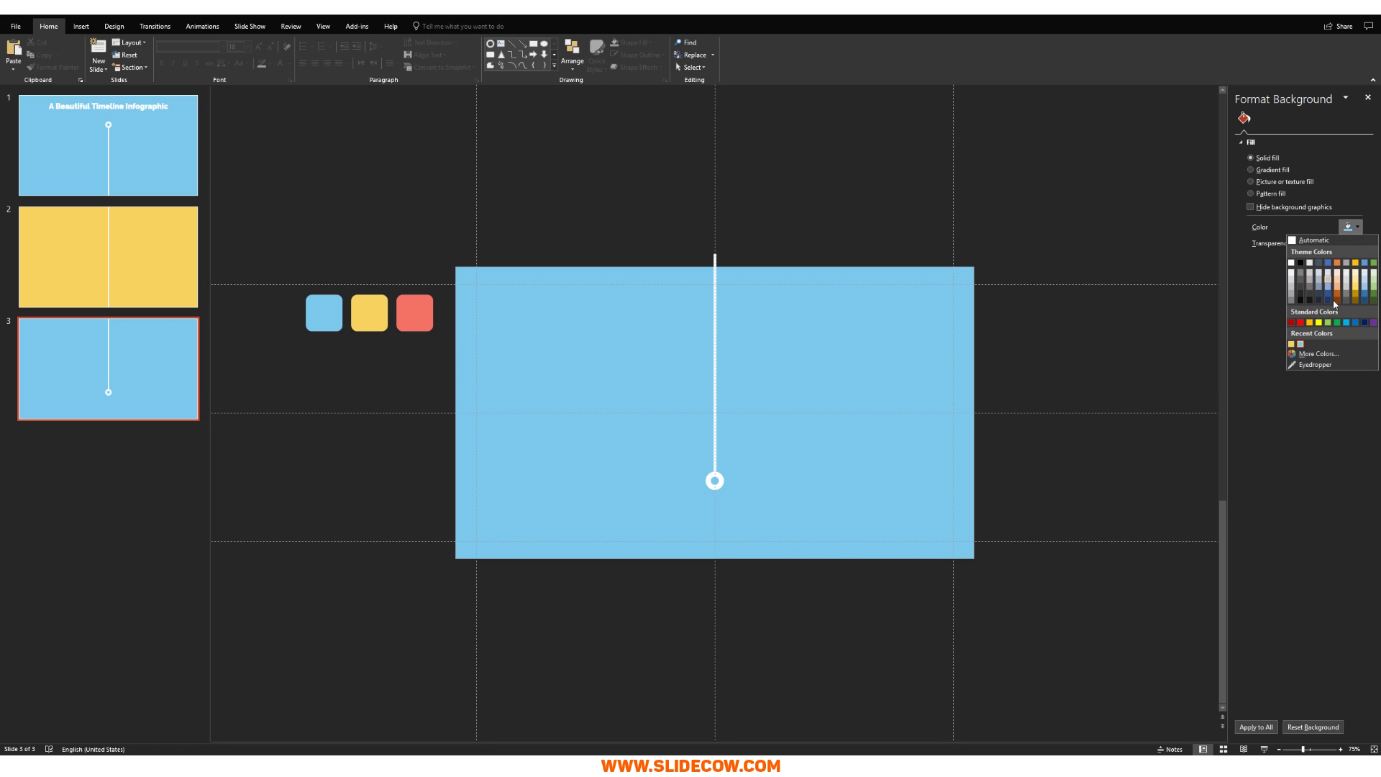
{"action": "left_click", "coordinate": [1309, 366]}
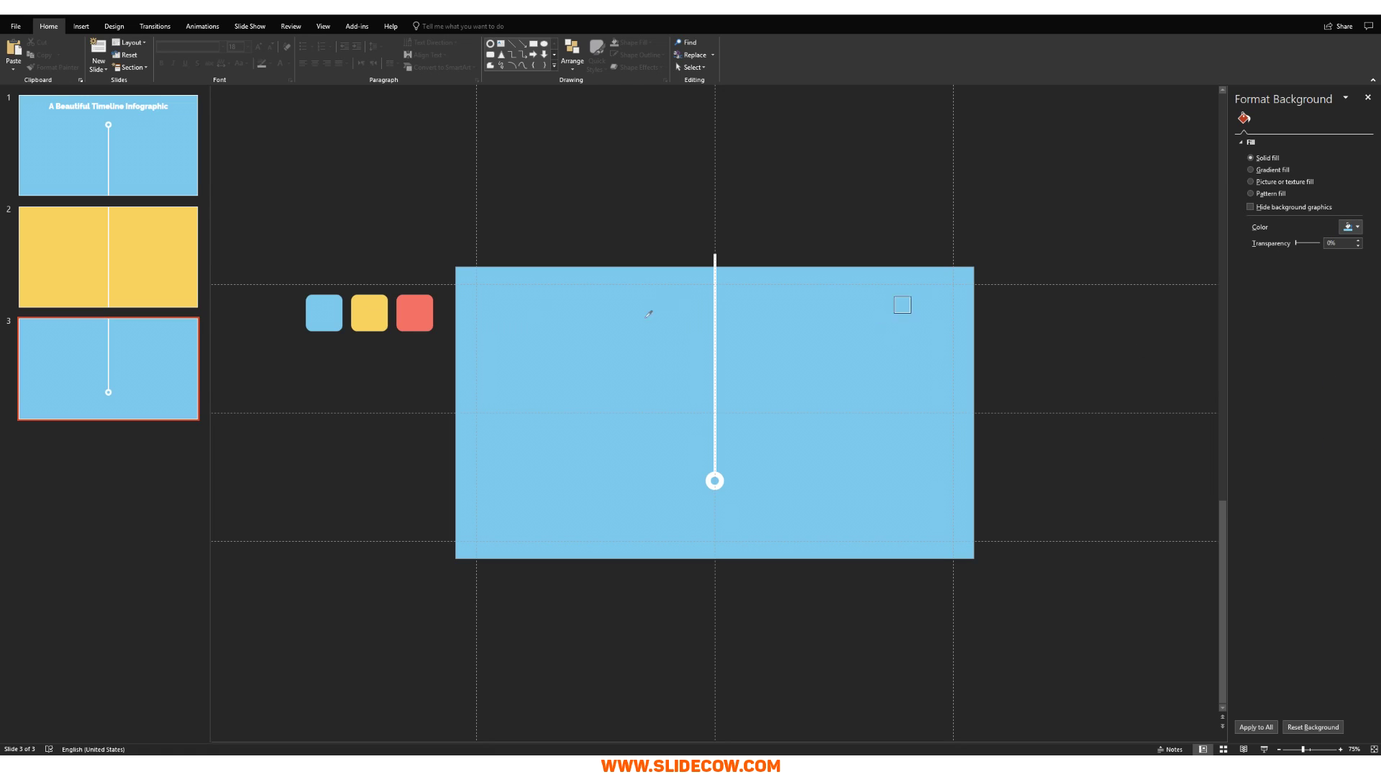
{"action": "left_click", "coordinate": [415, 309]}
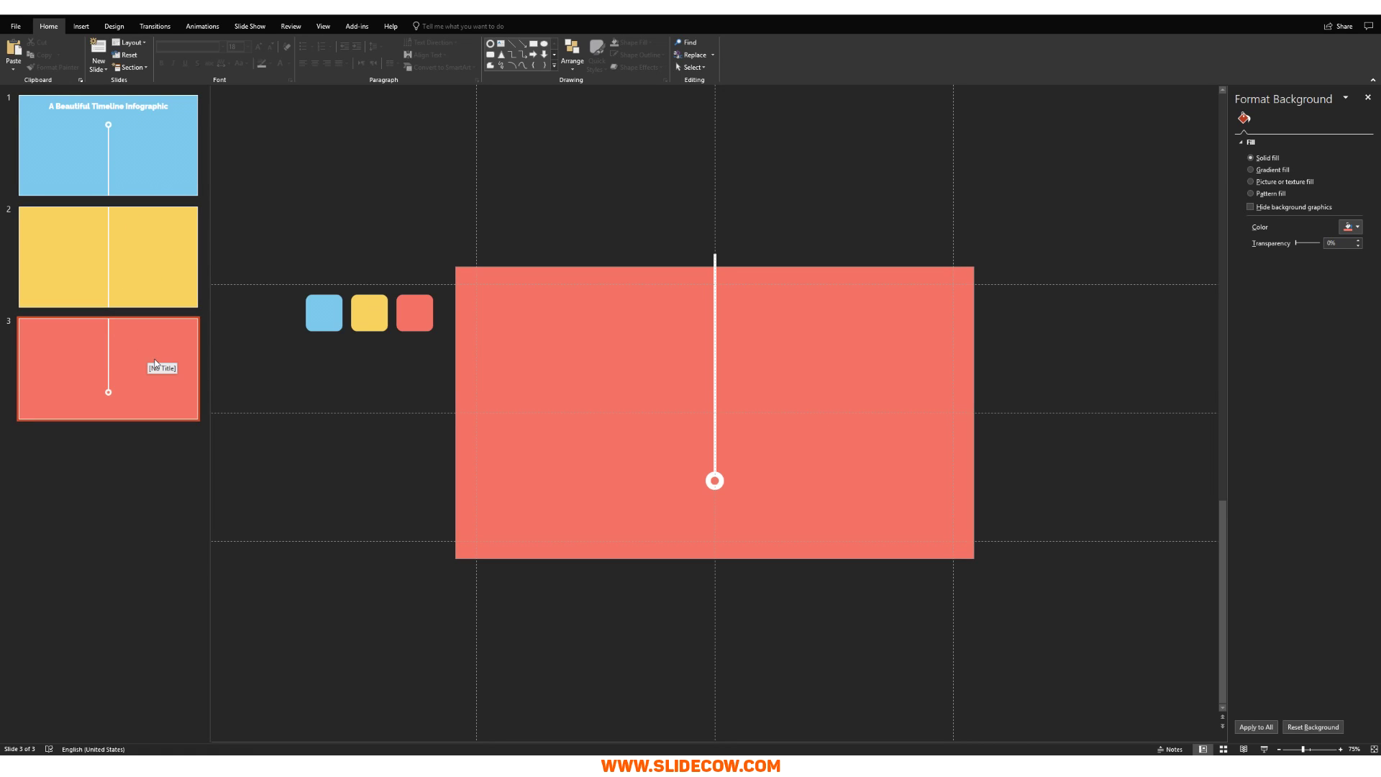
{"action": "left_click", "coordinate": [120, 155]}
{"action": "left_click", "coordinate": [145, 243]}
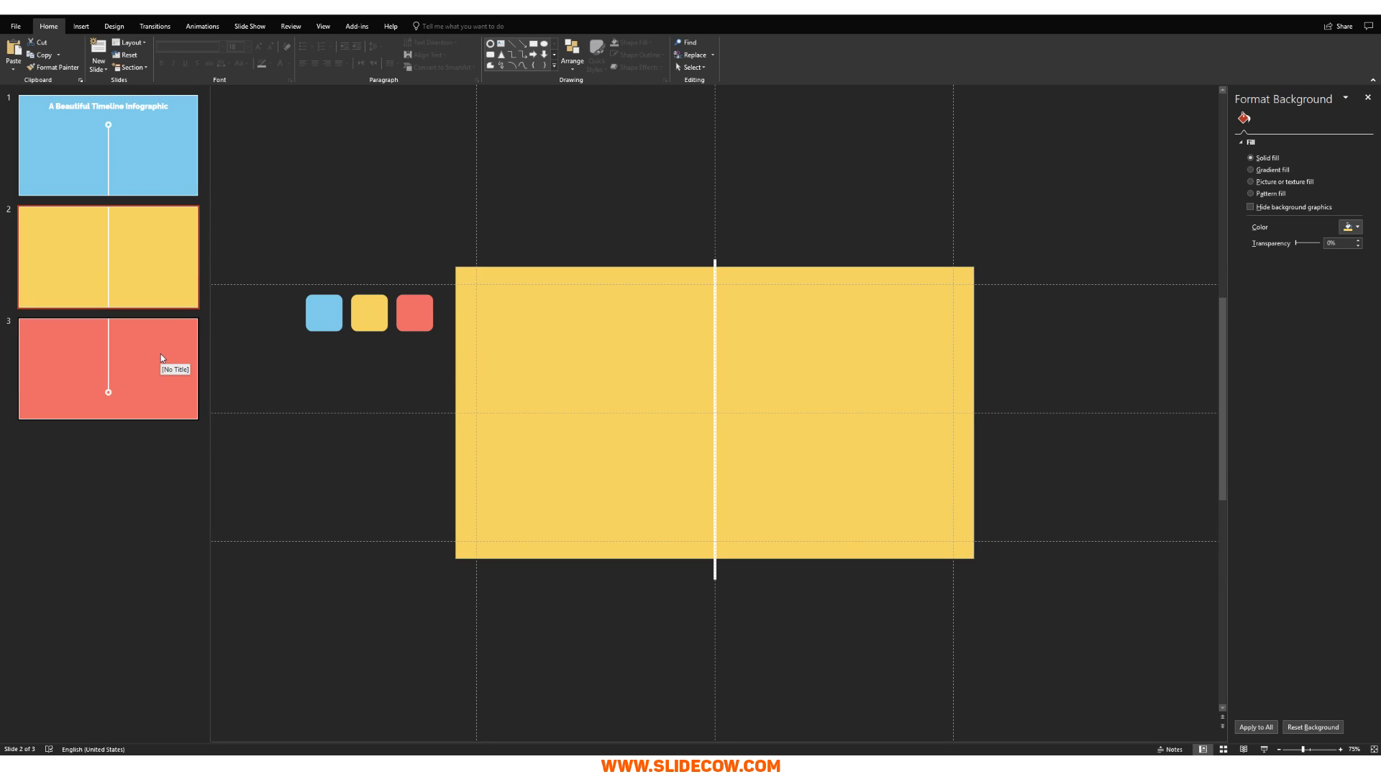
{"action": "left_click", "coordinate": [161, 356]}
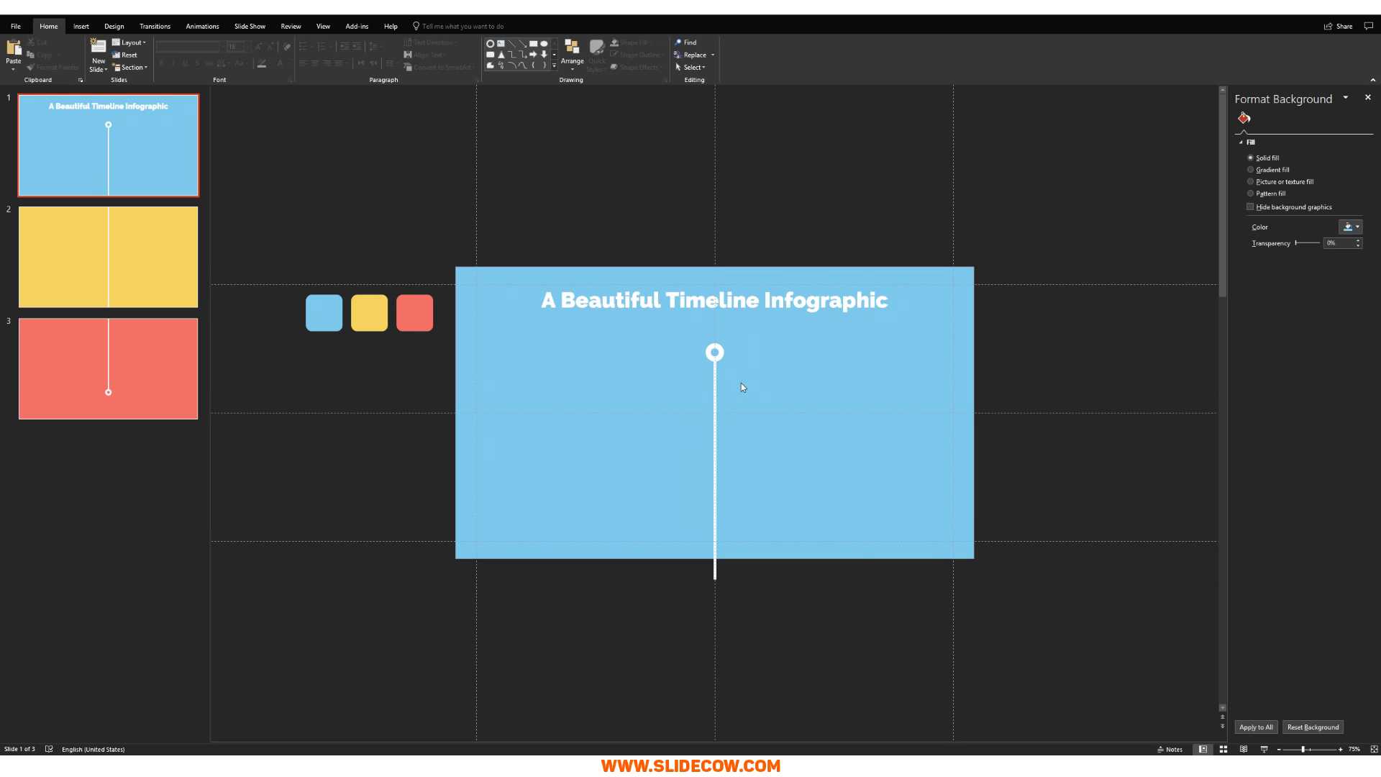
Add a small white circle without outline, about 0.69 cm wide, on slide 1's vertical line a little below the donut.
{"action": "left_click", "coordinate": [82, 27]}
{"action": "left_click", "coordinate": [184, 50]}
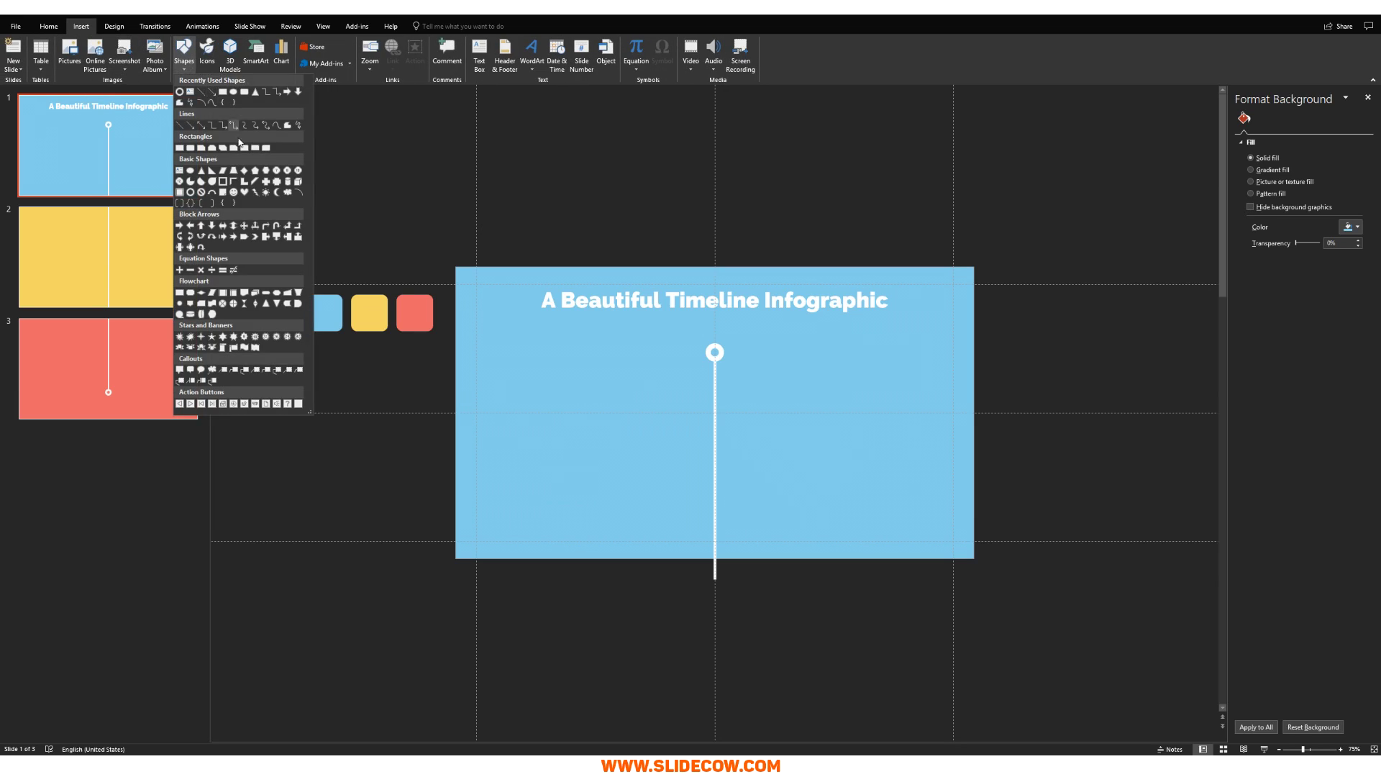
{"action": "left_click", "coordinate": [180, 184]}
{"action": "scroll", "coordinate": [726, 416], "scroll_direction": "up", "scroll_amount": 5, "text": "ctrl"}
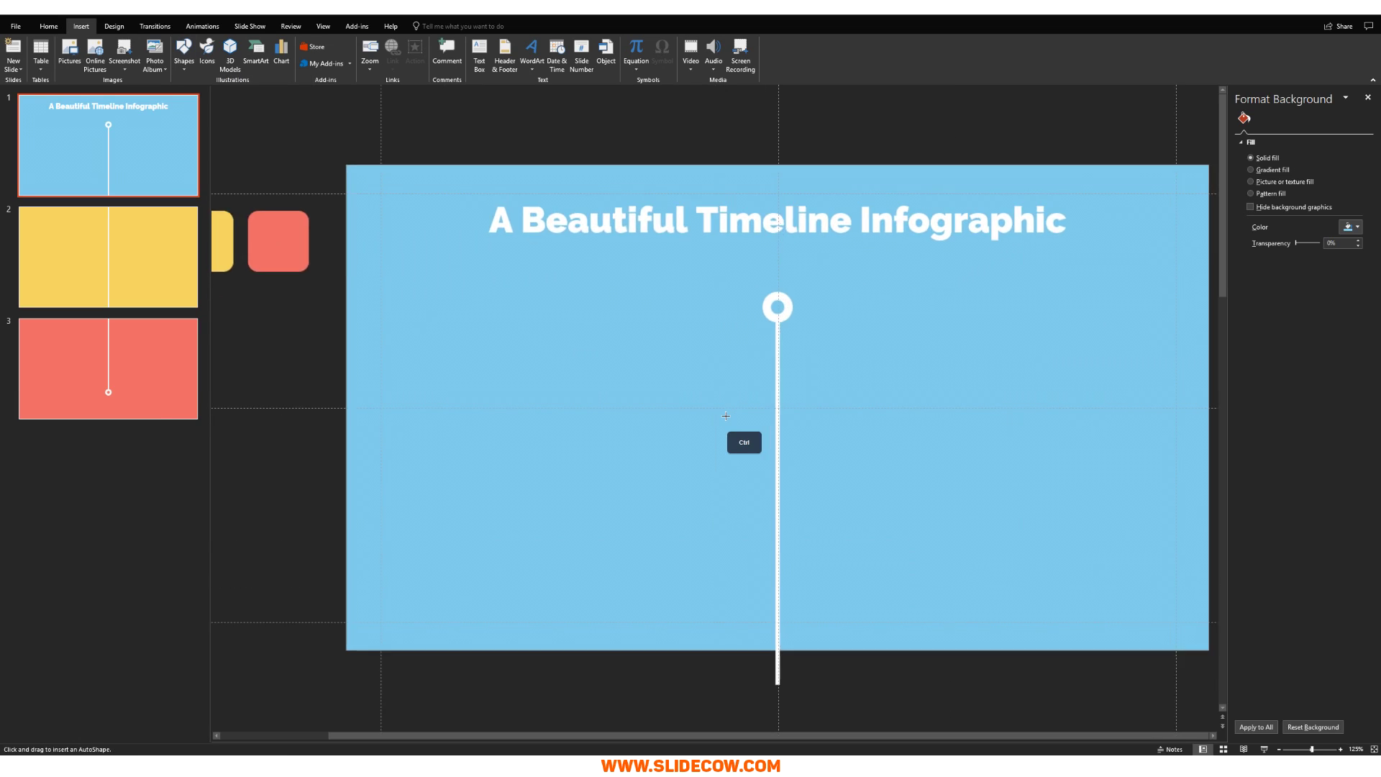
{"action": "scroll", "coordinate": [725, 415], "scroll_direction": "up", "scroll_amount": 3, "text": "ctrl"}
{"action": "mouse_move", "coordinate": [715, 364]}
{"action": "left_mouse_down"}
{"action": "mouse_move", "coordinate": [737, 379]}
{"action": "mouse_move", "coordinate": [713, 374]}
{"action": "left_mouse_up"}
{"action": "left_click", "coordinate": [388, 43]}
{"action": "left_click", "coordinate": [373, 62]}
{"action": "left_click", "coordinate": [397, 55]}
{"action": "left_click", "coordinate": [429, 174]}
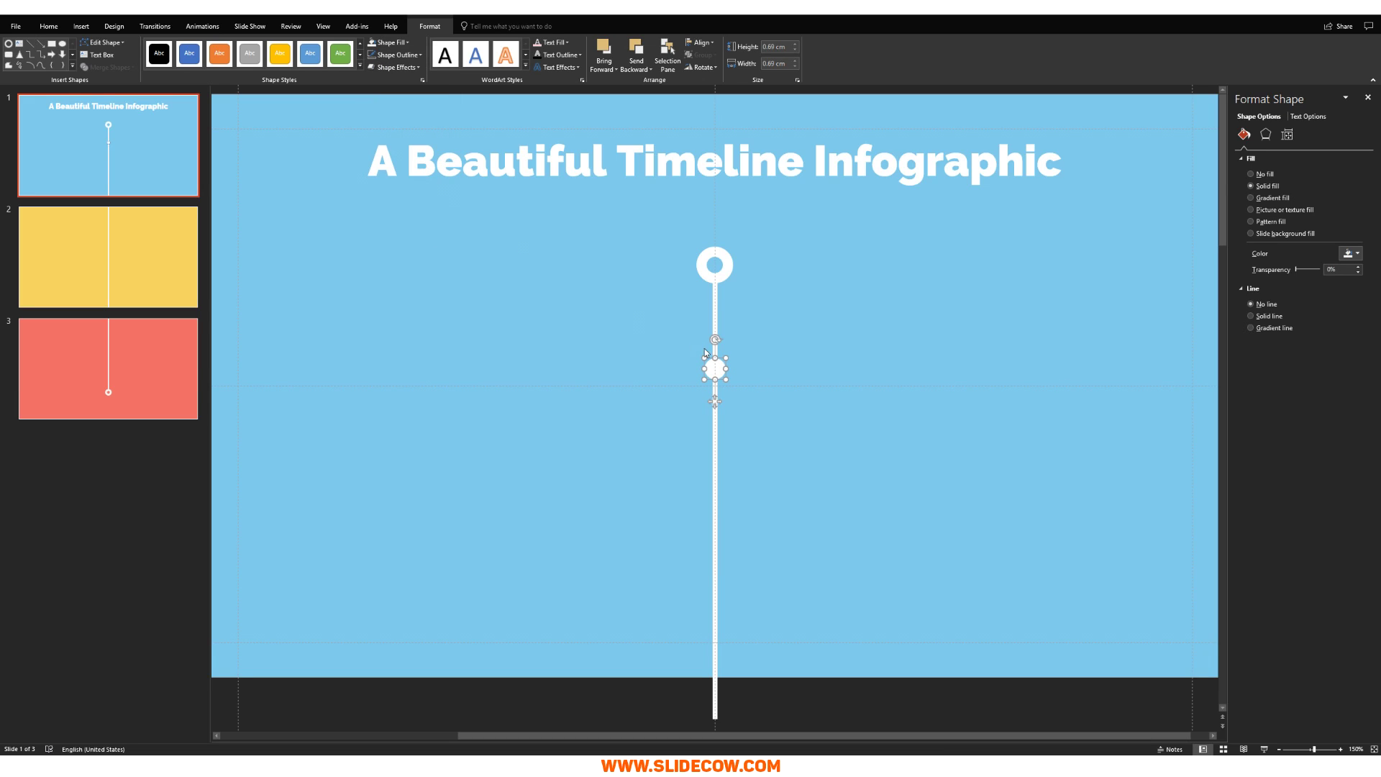
{"action": "left_click", "coordinate": [768, 375]}
{"action": "scroll", "coordinate": [806, 389], "scroll_direction": "down", "scroll_amount": 1}
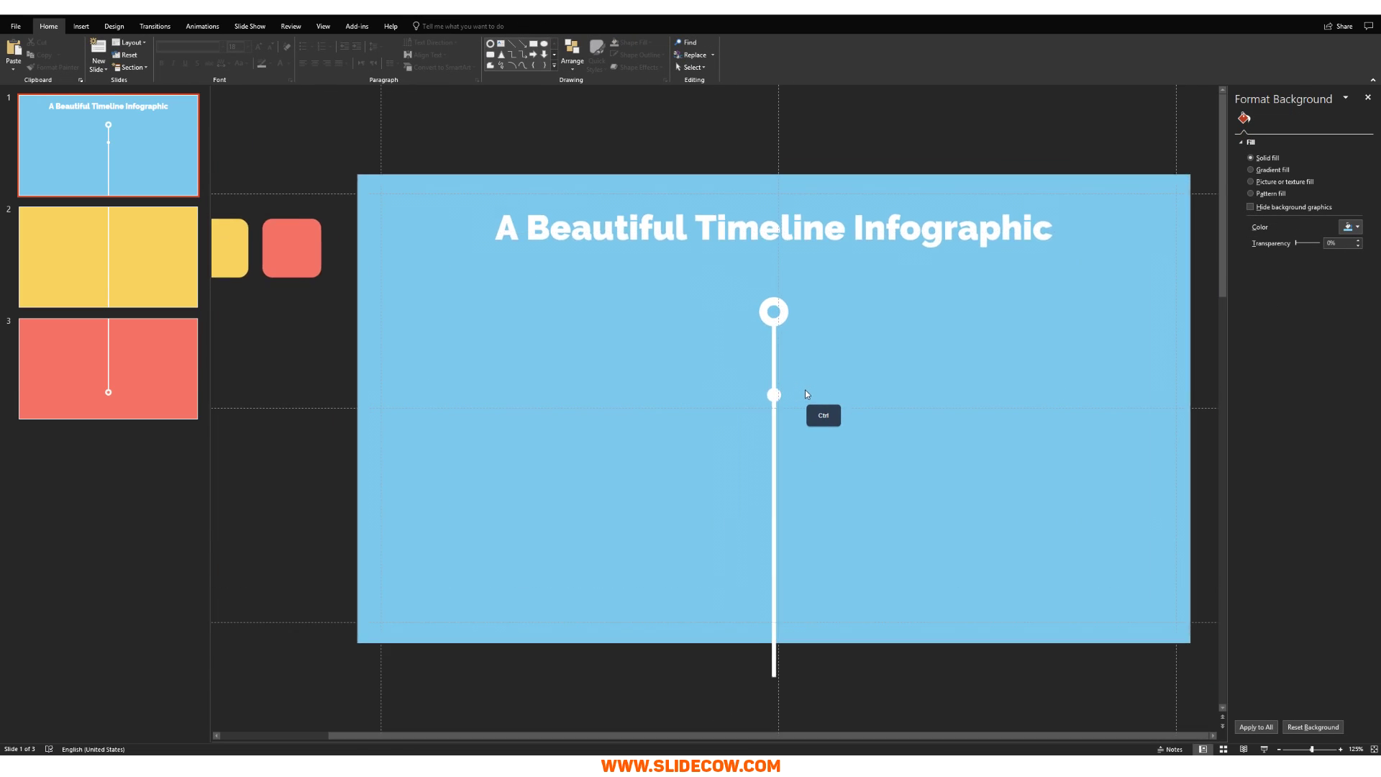
Insert a text box reading "January 2018" to the left of the small circle on slide 1's timeline.
{"action": "left_click", "coordinate": [779, 394]}
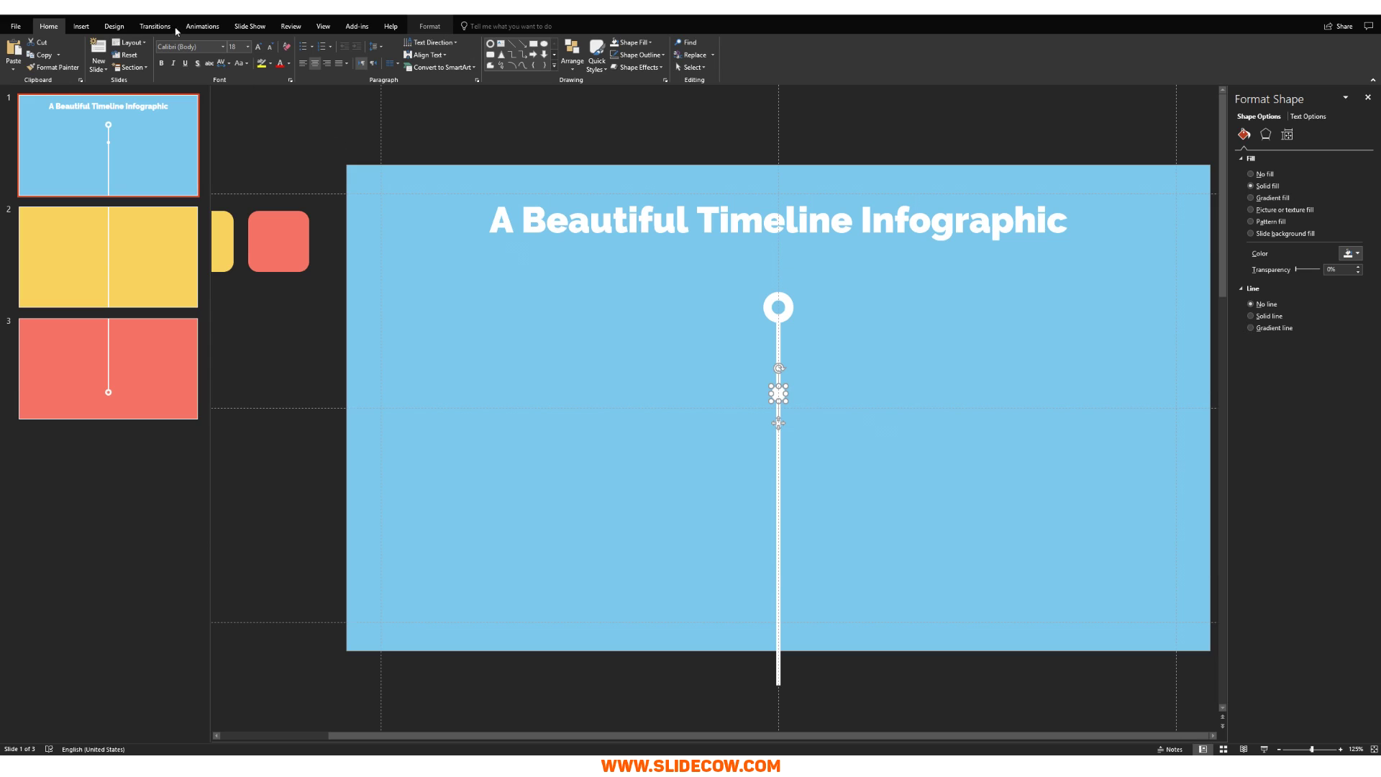
{"action": "left_click", "coordinate": [81, 27]}
{"action": "left_click", "coordinate": [479, 56]}
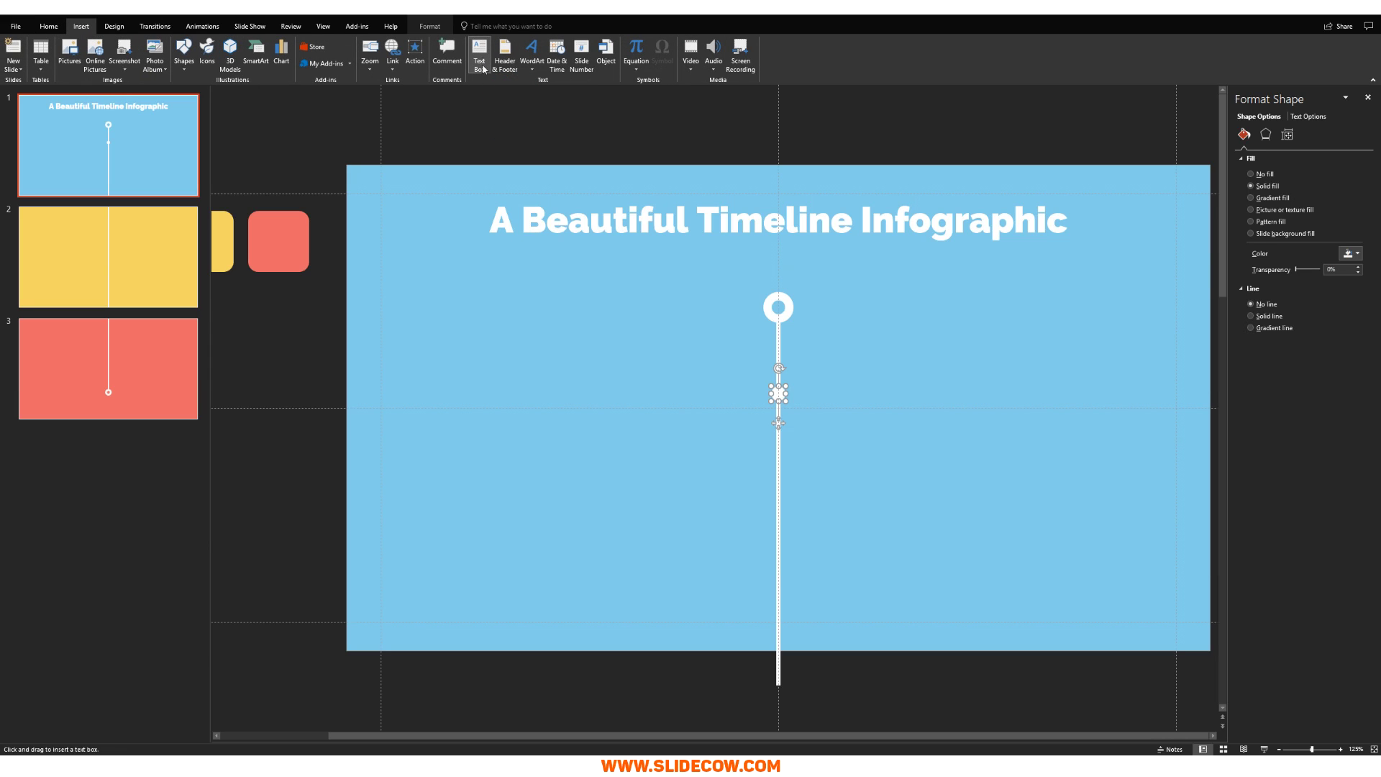
{"action": "left_click_drag", "start_coordinate": [560, 367], "coordinate": [748, 419]}
{"action": "type", "text": "Janaury"}
{"action": "key", "text": "BackSpace"}
{"action": "key", "text": "BackSpace"}
{"action": "key", "text": "BackSpace"}
{"action": "key", "text": "BackSpace"}
{"action": "type", "text": "uary 2018"}
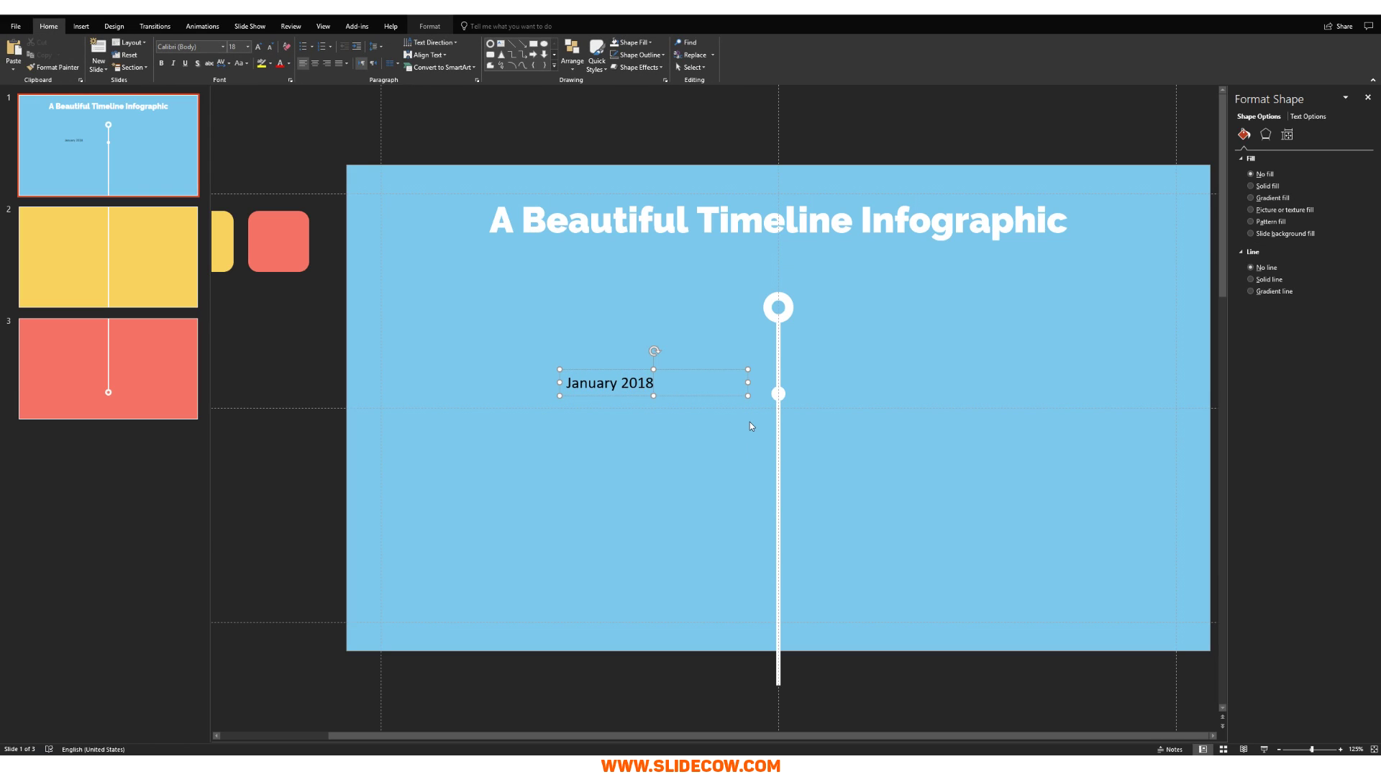
Set the "January 2018" text to size 35 and align it right.
{"action": "key", "text": "Escape"}
{"action": "left_click", "coordinate": [237, 46]}
{"action": "type", "text": "35"}
{"action": "key", "text": "Return"}
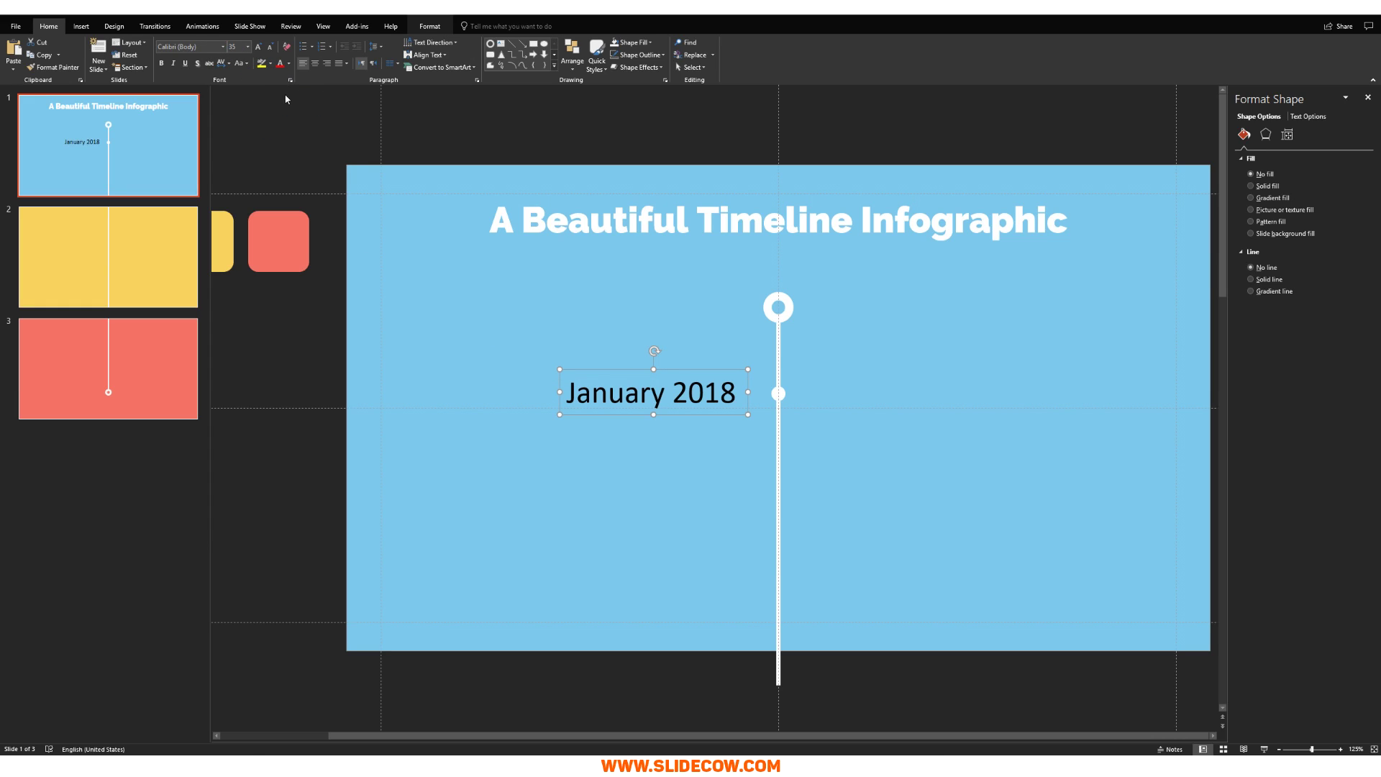
{"action": "left_click", "coordinate": [327, 63]}
Change the "January 2018" font to Raleway and widen its box leftward so the date fits on one line.
{"action": "left_click", "coordinate": [209, 47]}
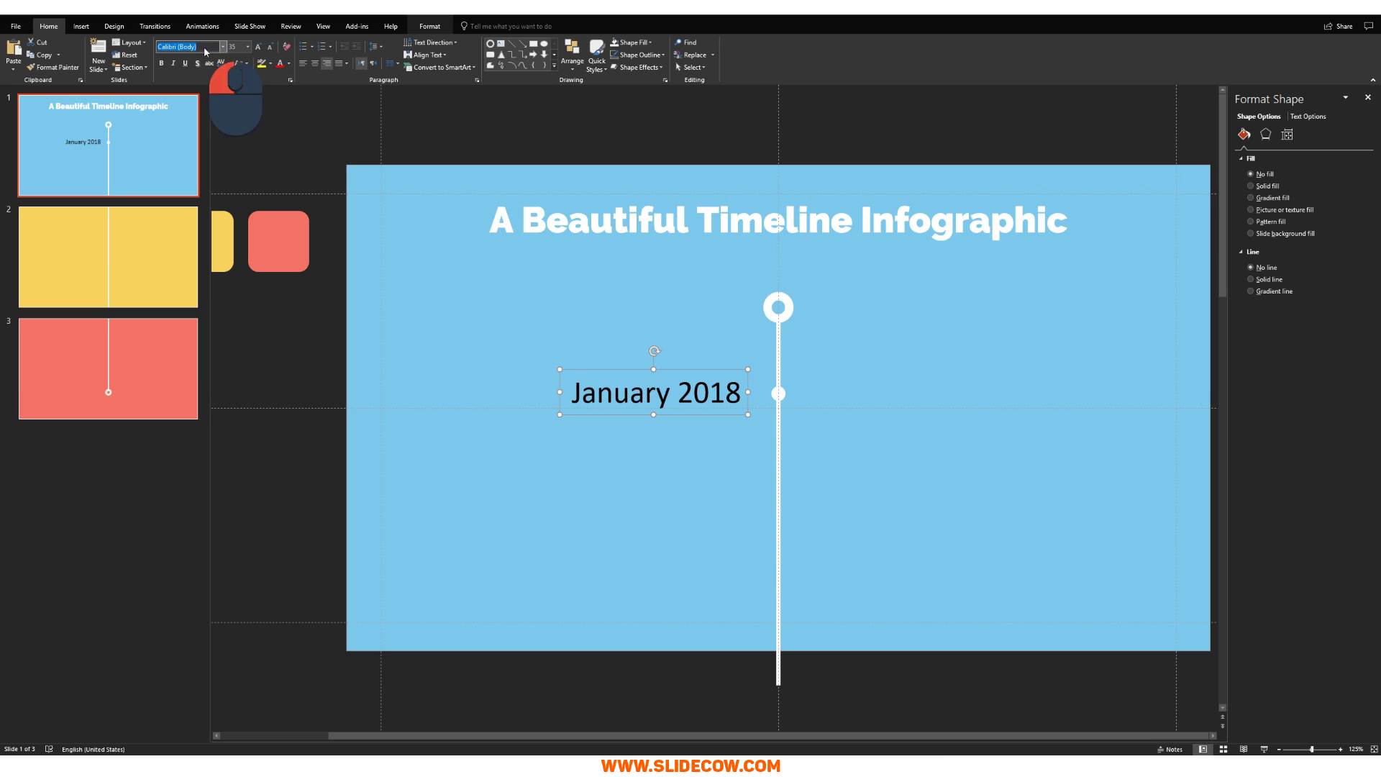
{"action": "type", "text": "Raleway"}
{"action": "key", "text": "Return"}
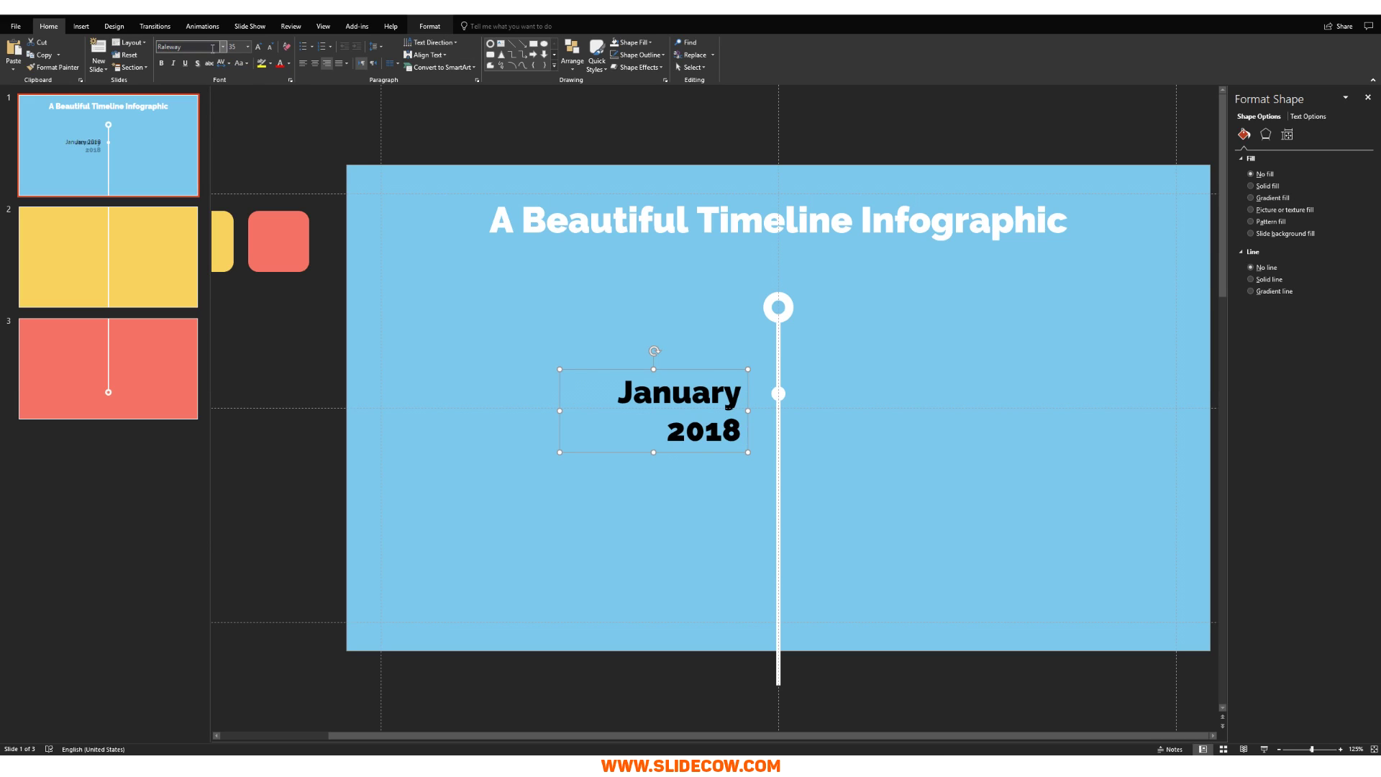
{"action": "left_click_drag", "start_coordinate": [559, 410], "coordinate": [439, 408]}
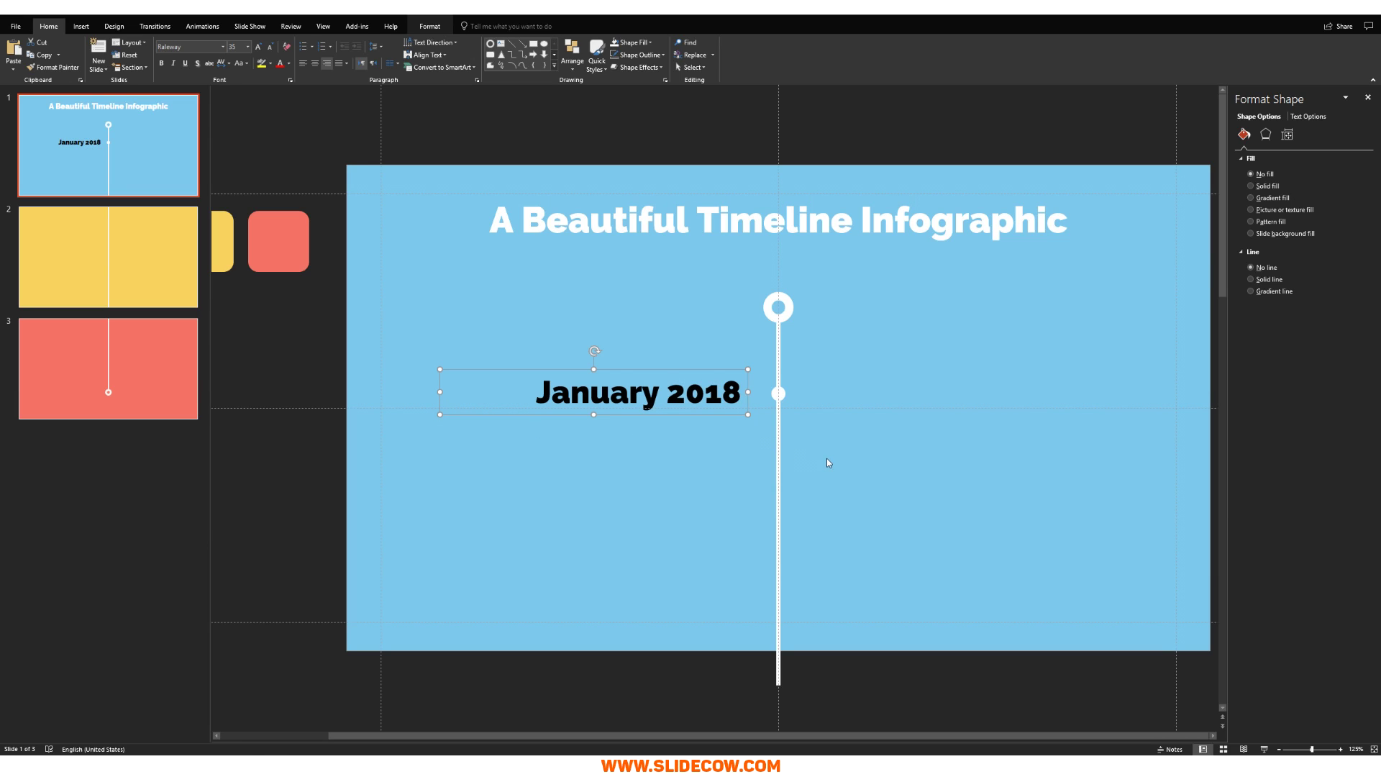
Set the font color of the "January 2018" text to white.
{"action": "scroll", "coordinate": [827, 462], "scroll_direction": "up", "scroll_amount": 2, "text": "ctrl"}
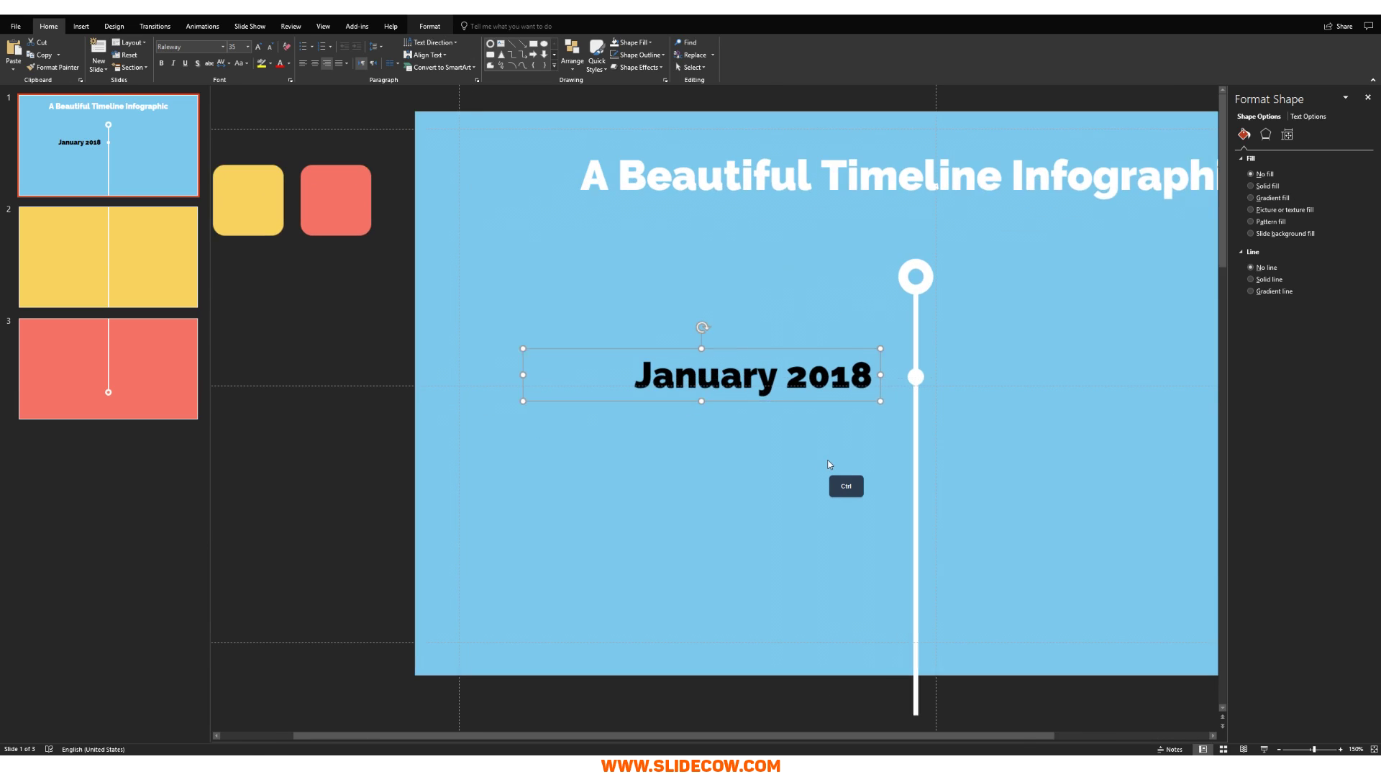
{"action": "left_click", "coordinate": [289, 65]}
{"action": "left_click", "coordinate": [281, 89]}
{"action": "scroll", "coordinate": [715, 322], "scroll_direction": "down", "scroll_amount": 2, "text": "ctrl"}
{"action": "left_click", "coordinate": [715, 322]}
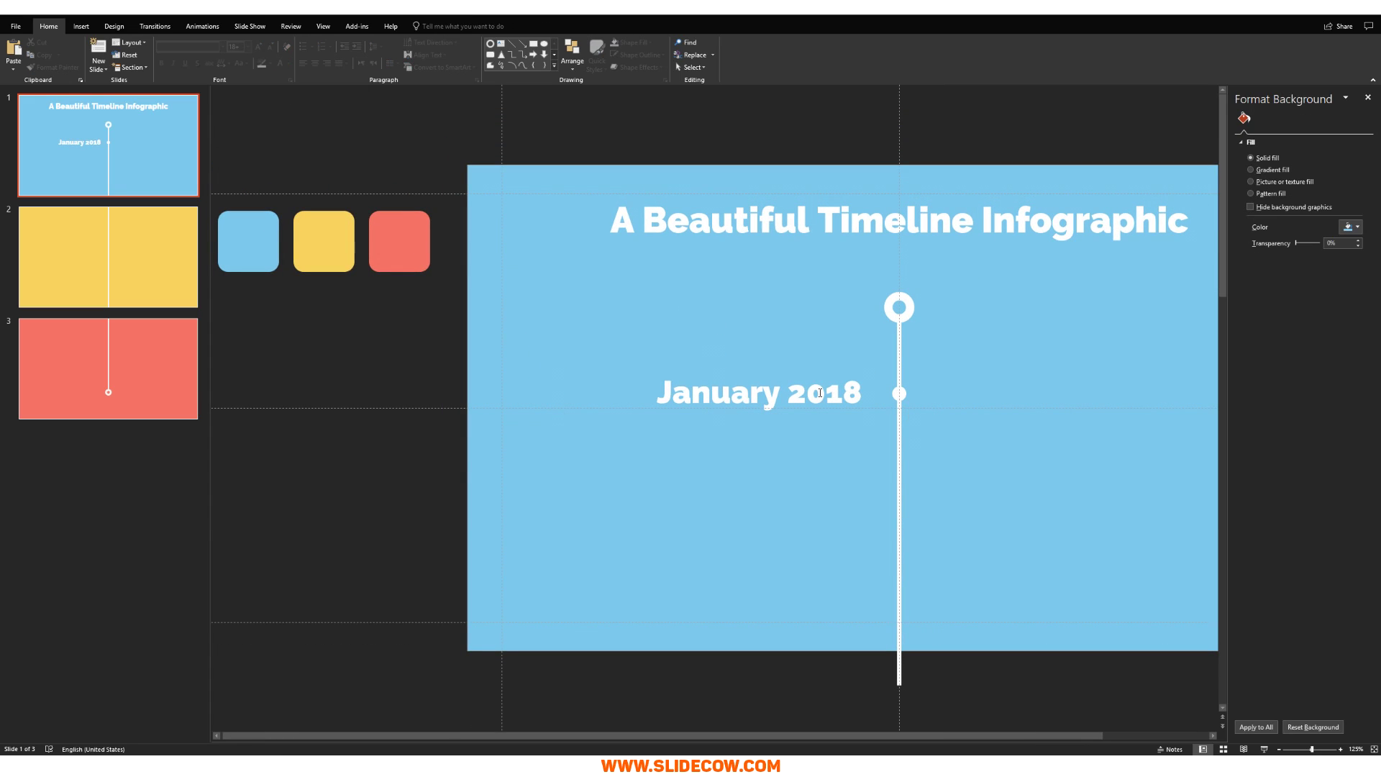
Align the middles of the "January 2018" text box and the small circle, and close the formatting pane.
{"action": "left_click", "coordinate": [820, 393]}
{"action": "left_click", "coordinate": [899, 393], "text": "shift"}
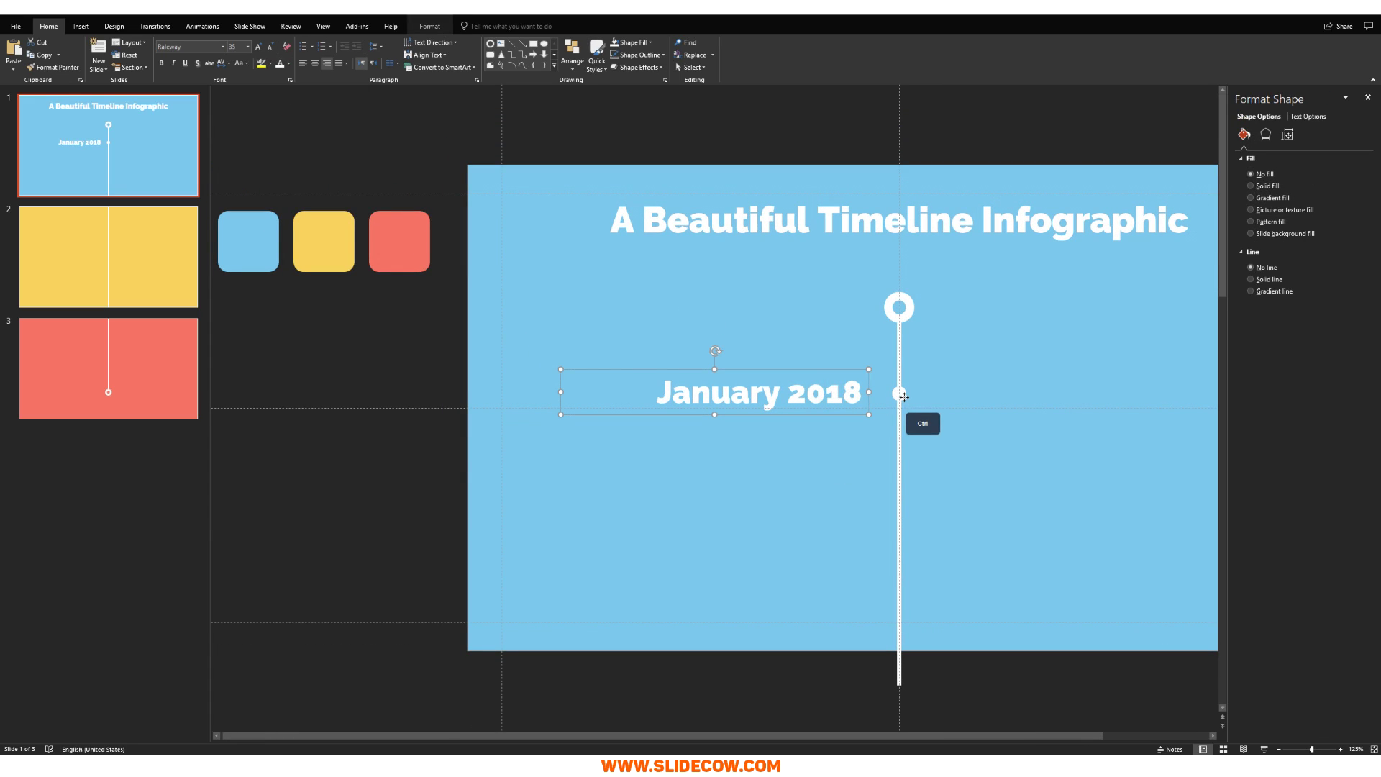
{"action": "left_click", "coordinate": [572, 53]}
{"action": "mouse_move", "coordinate": [590, 208]}
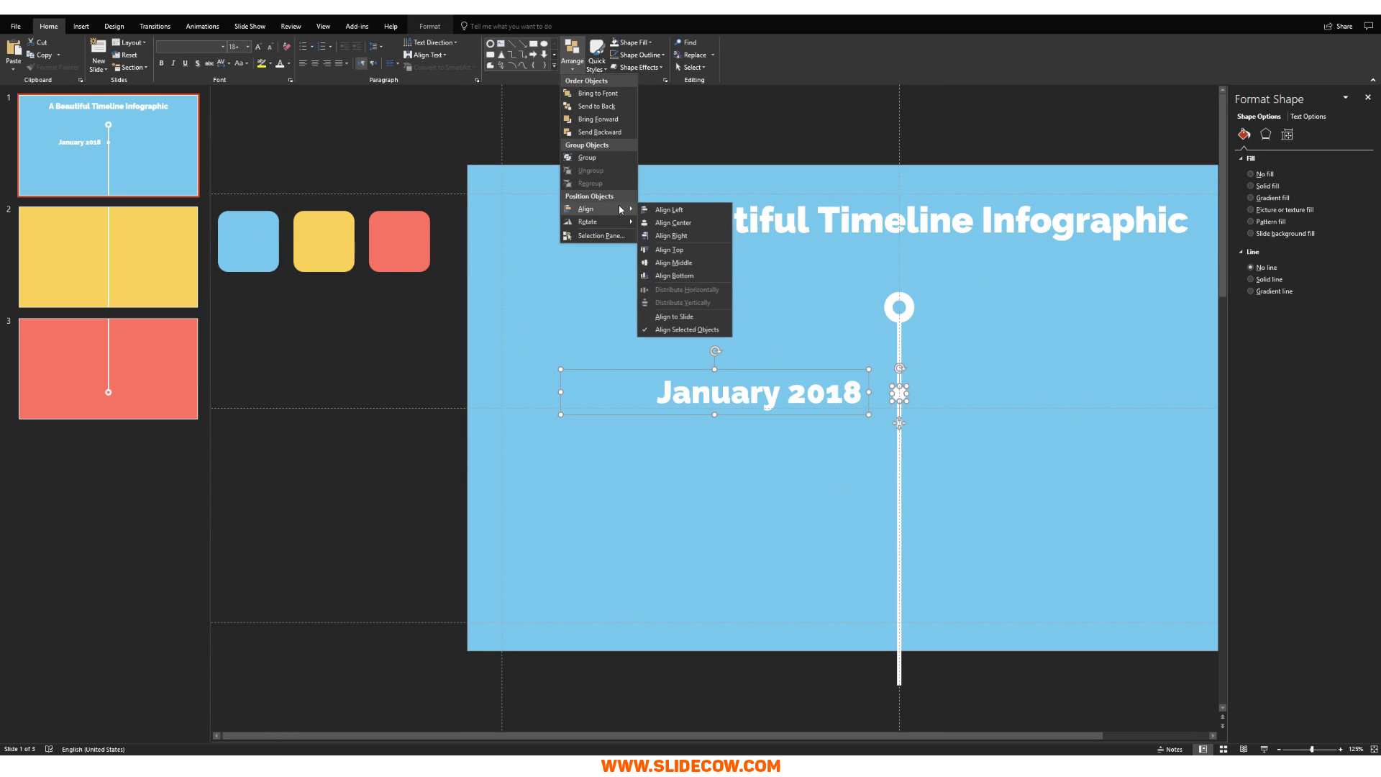
{"action": "left_click", "coordinate": [709, 268]}
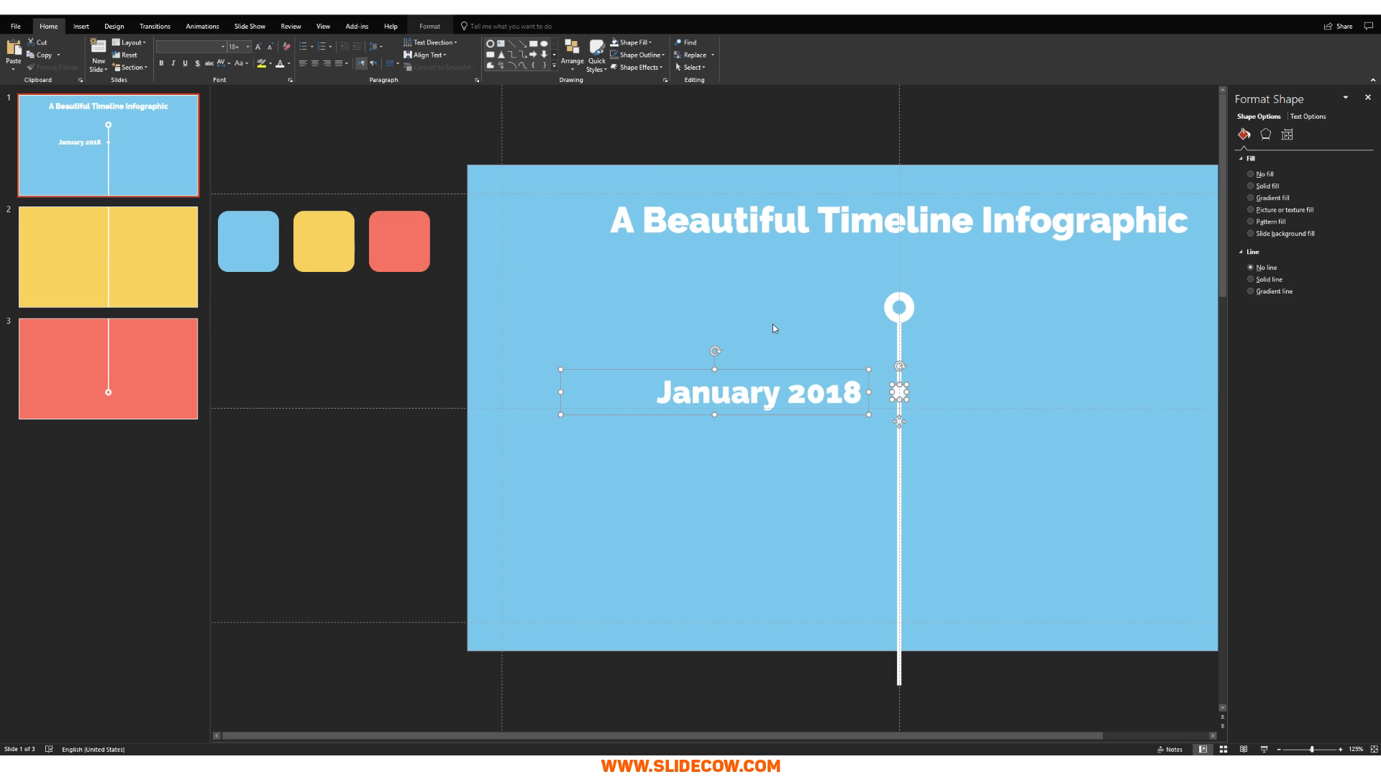
{"action": "left_click", "coordinate": [1027, 380]}
{"action": "left_click", "coordinate": [1368, 98]}
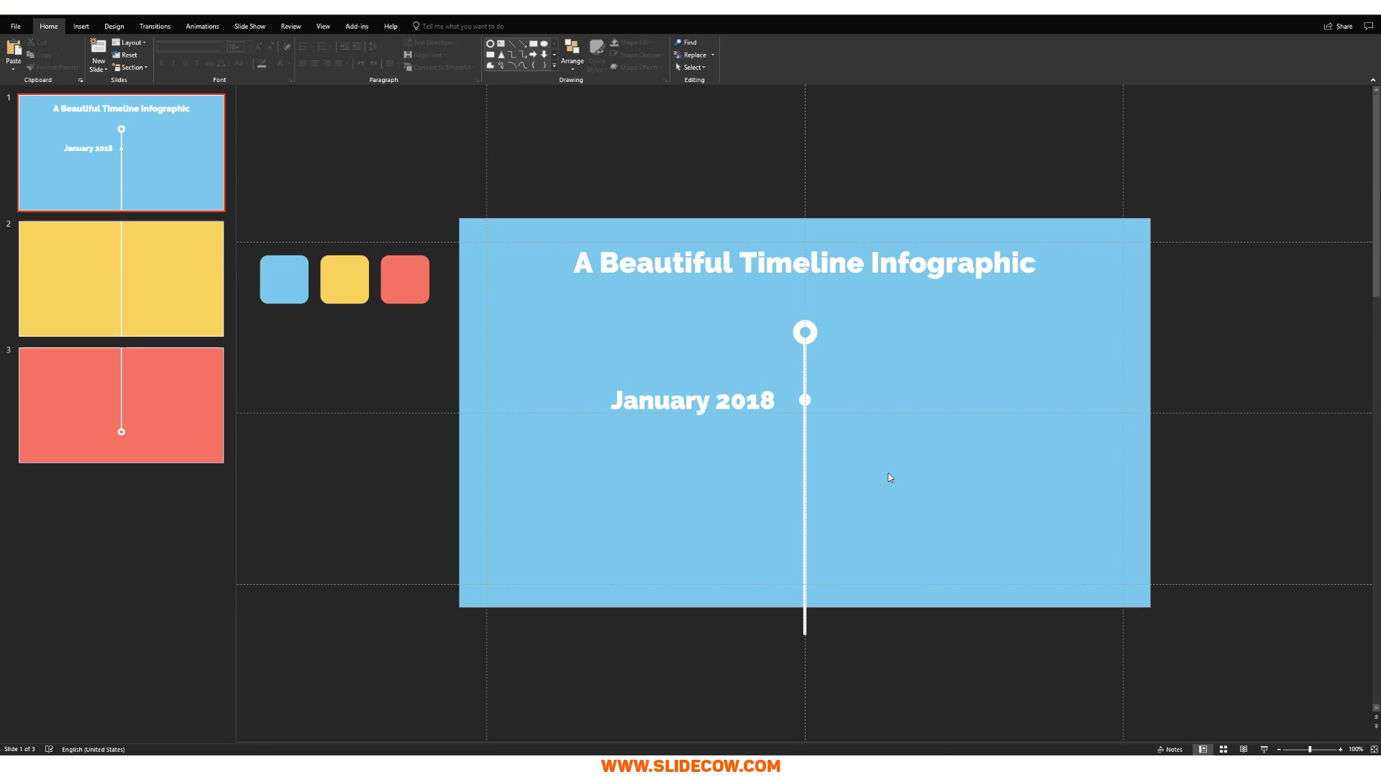
{"action": "left_click", "coordinate": [806, 400]}
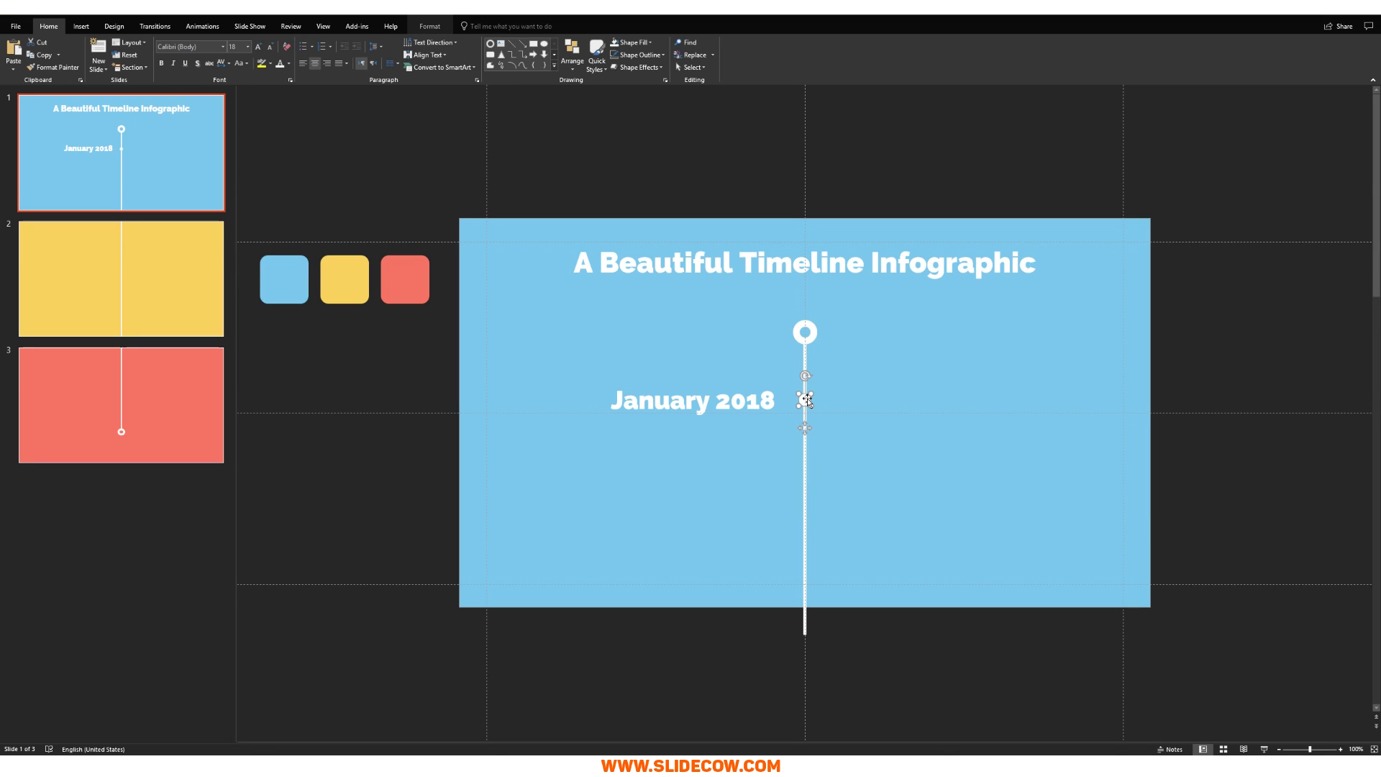
{"action": "left_click", "coordinate": [709, 400]}
{"action": "left_click", "coordinate": [909, 399]}
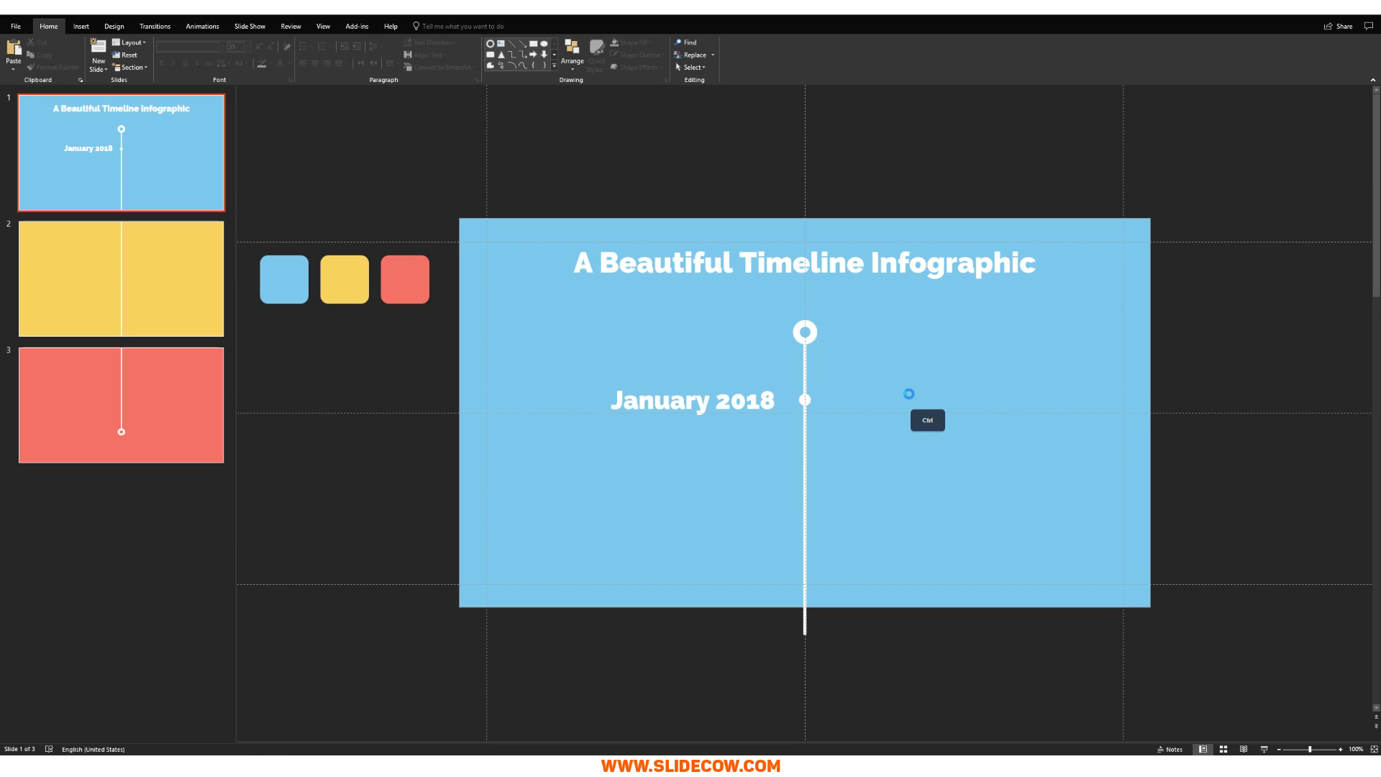
Paste the seven line icons as a column along slide 1's left edge and give them a white fill.
{"action": "key", "text": "ctrl+v"}
{"action": "left_click_drag", "start_coordinate": [621, 450], "coordinate": [499, 326]}
{"action": "left_click", "coordinate": [446, 29]}
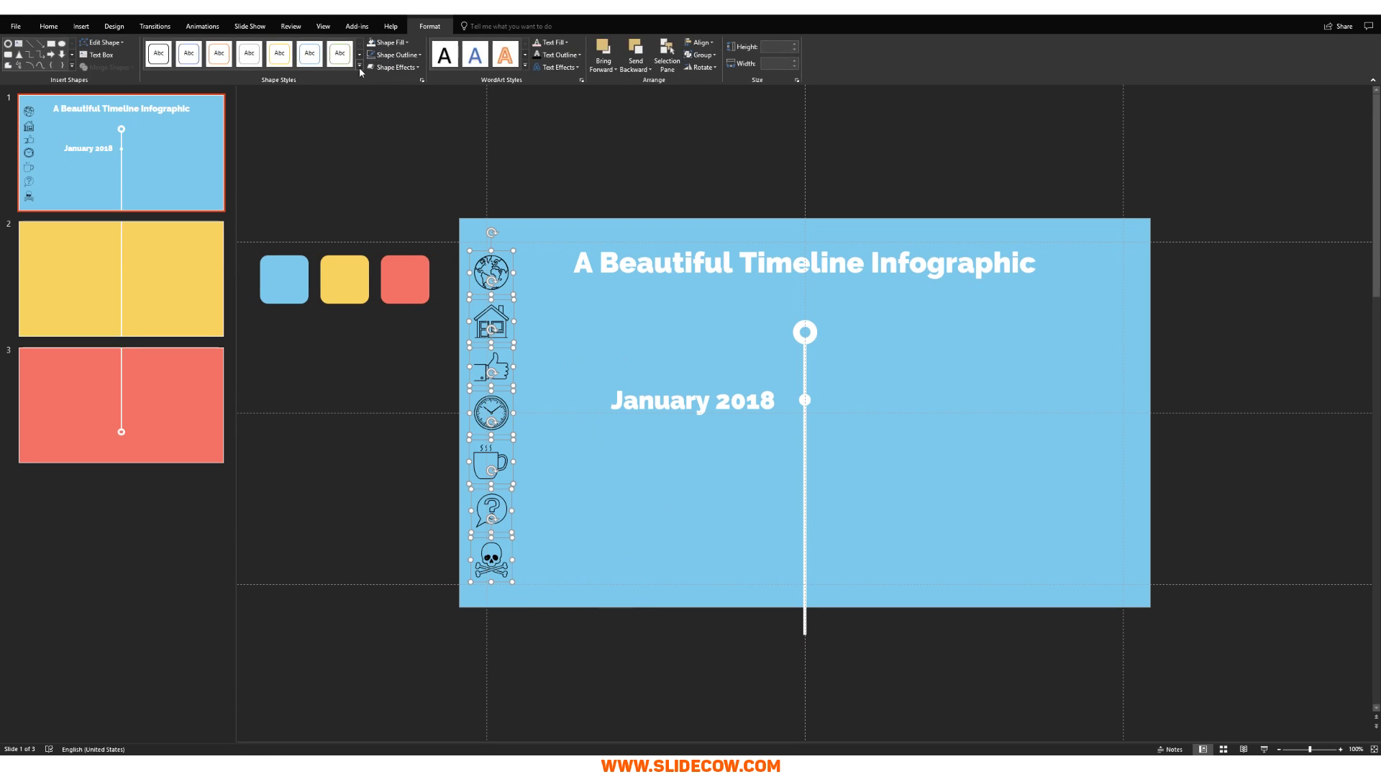
{"action": "left_click", "coordinate": [371, 43]}
{"action": "left_click", "coordinate": [371, 66]}
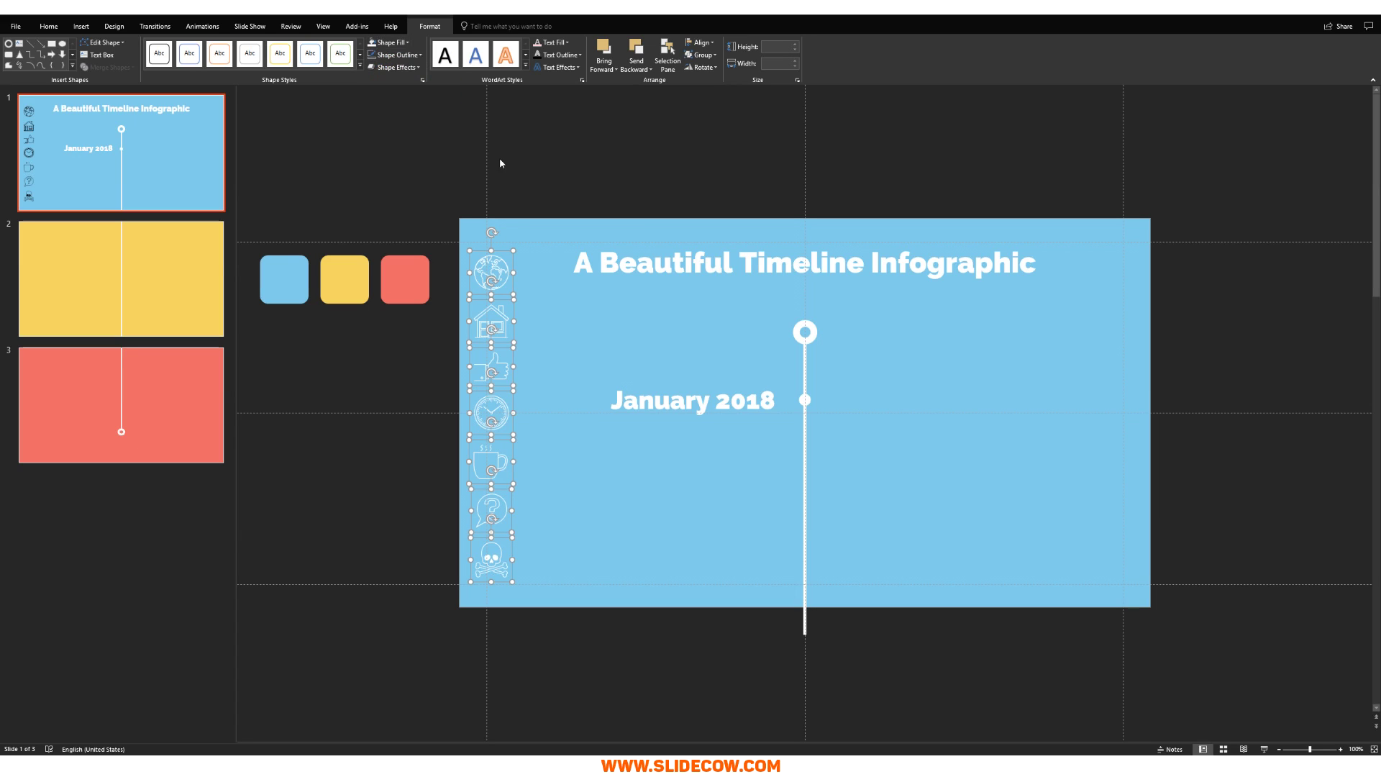
{"action": "left_click", "coordinate": [903, 402]}
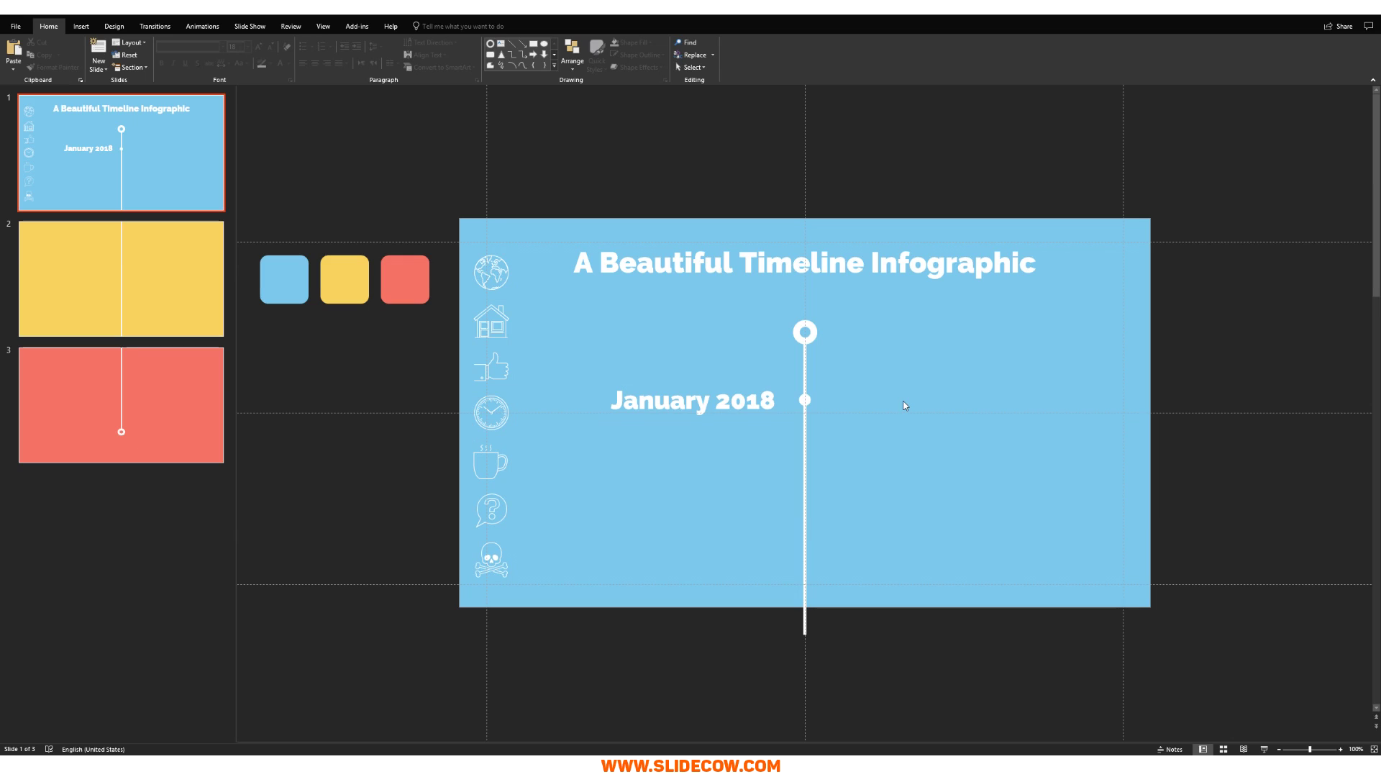
Try an orange fill and a dark outline on the seven icons, and undo both color changes.
{"action": "left_click_drag", "start_coordinate": [422, 204], "coordinate": [618, 604]}
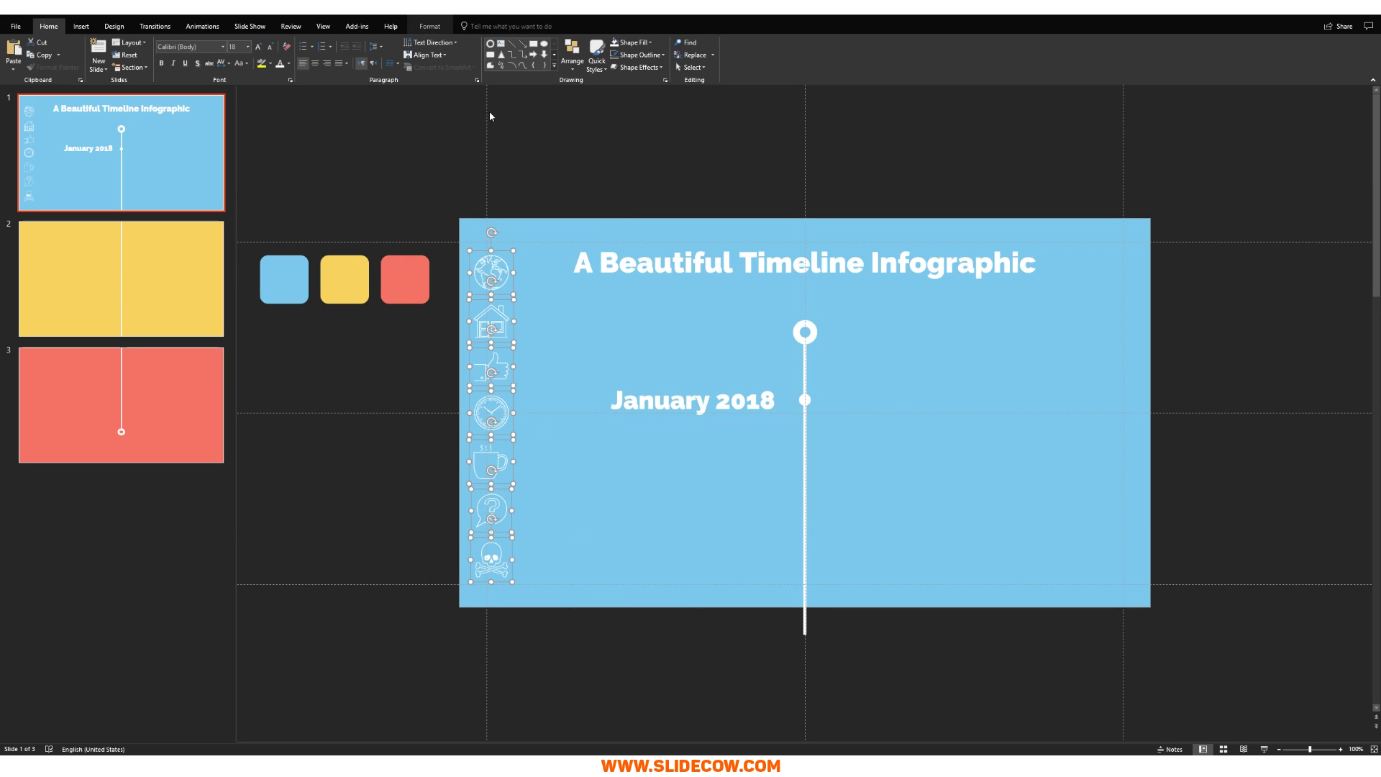
{"action": "left_click", "coordinate": [429, 26]}
{"action": "left_click", "coordinate": [388, 42]}
{"action": "left_click", "coordinate": [412, 81]}
{"action": "left_click", "coordinate": [394, 55]}
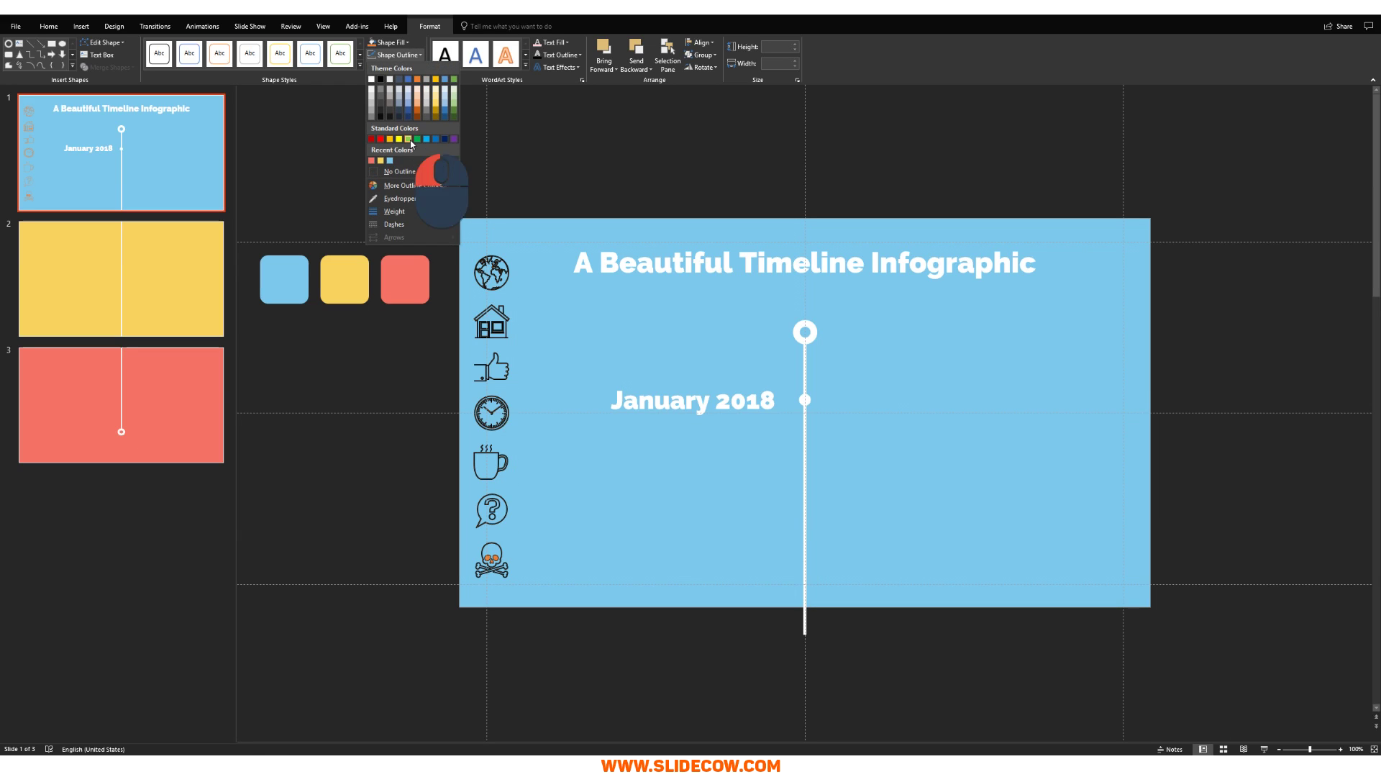
{"action": "left_click", "coordinate": [417, 79]}
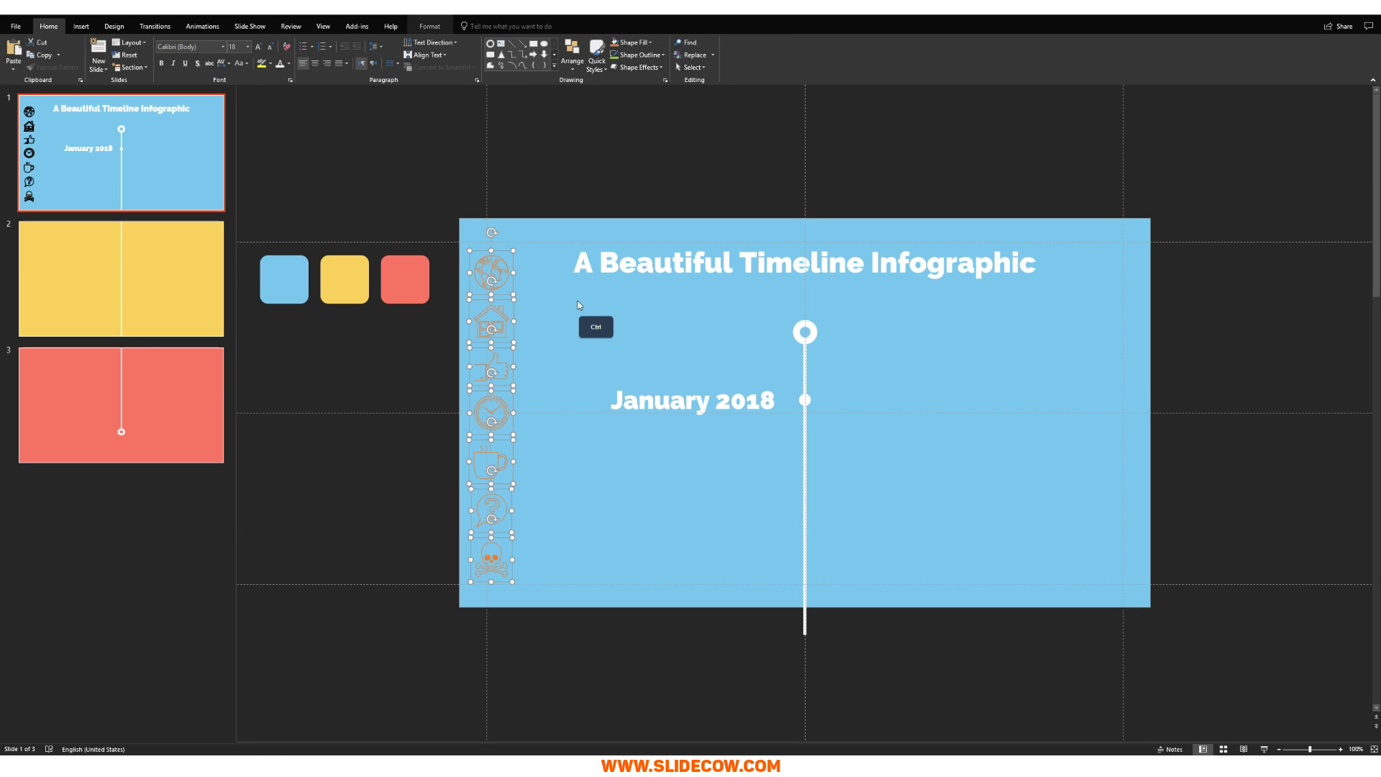
{"action": "key", "text": "ctrl+z"}
{"action": "key", "text": "ctrl+z"}
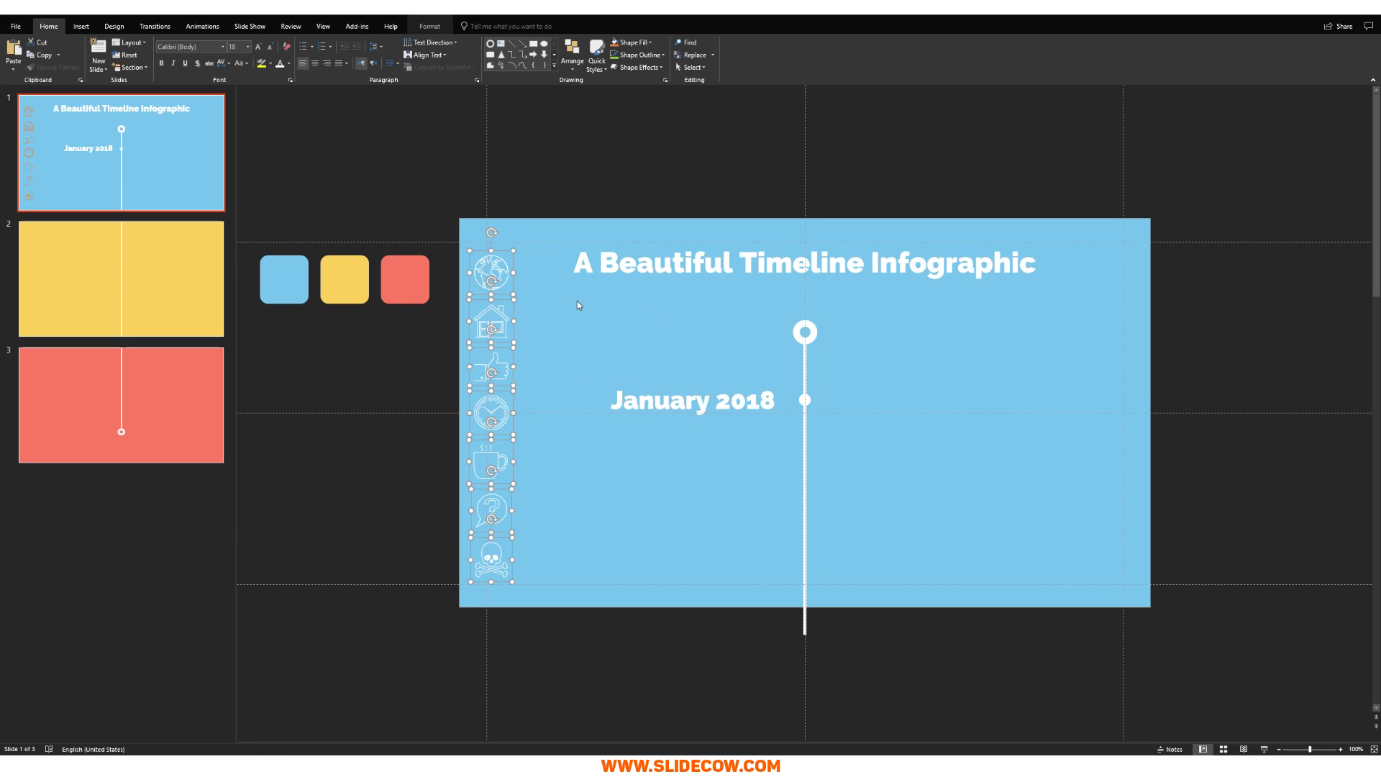
{"action": "left_click", "coordinate": [557, 325]}
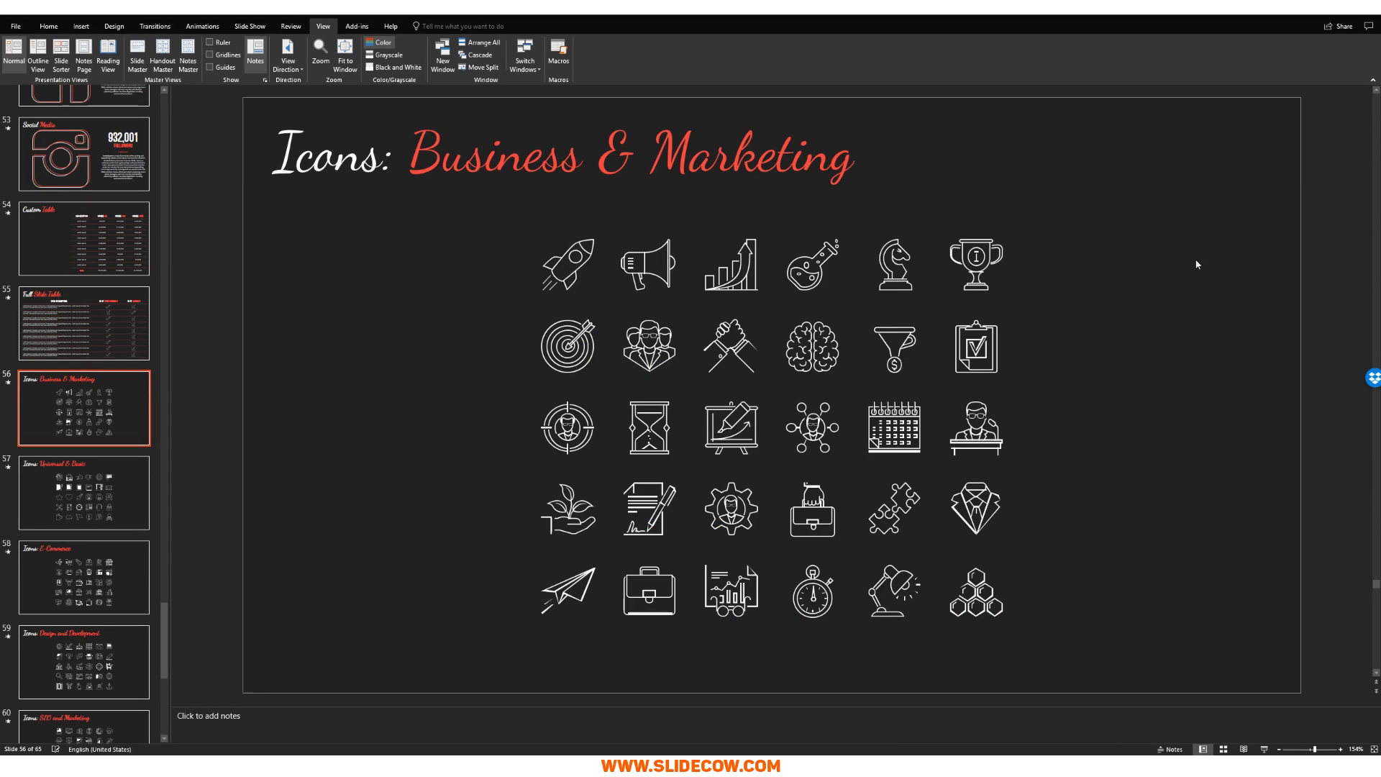
Look through the icon slides of the other open presentation, from Business & Marketing through Banking & Finance.
{"action": "scroll", "coordinate": [1197, 265], "scroll_direction": "down", "scroll_amount": 1}
{"action": "scroll", "coordinate": [1197, 265], "scroll_direction": "down", "scroll_amount": 1}
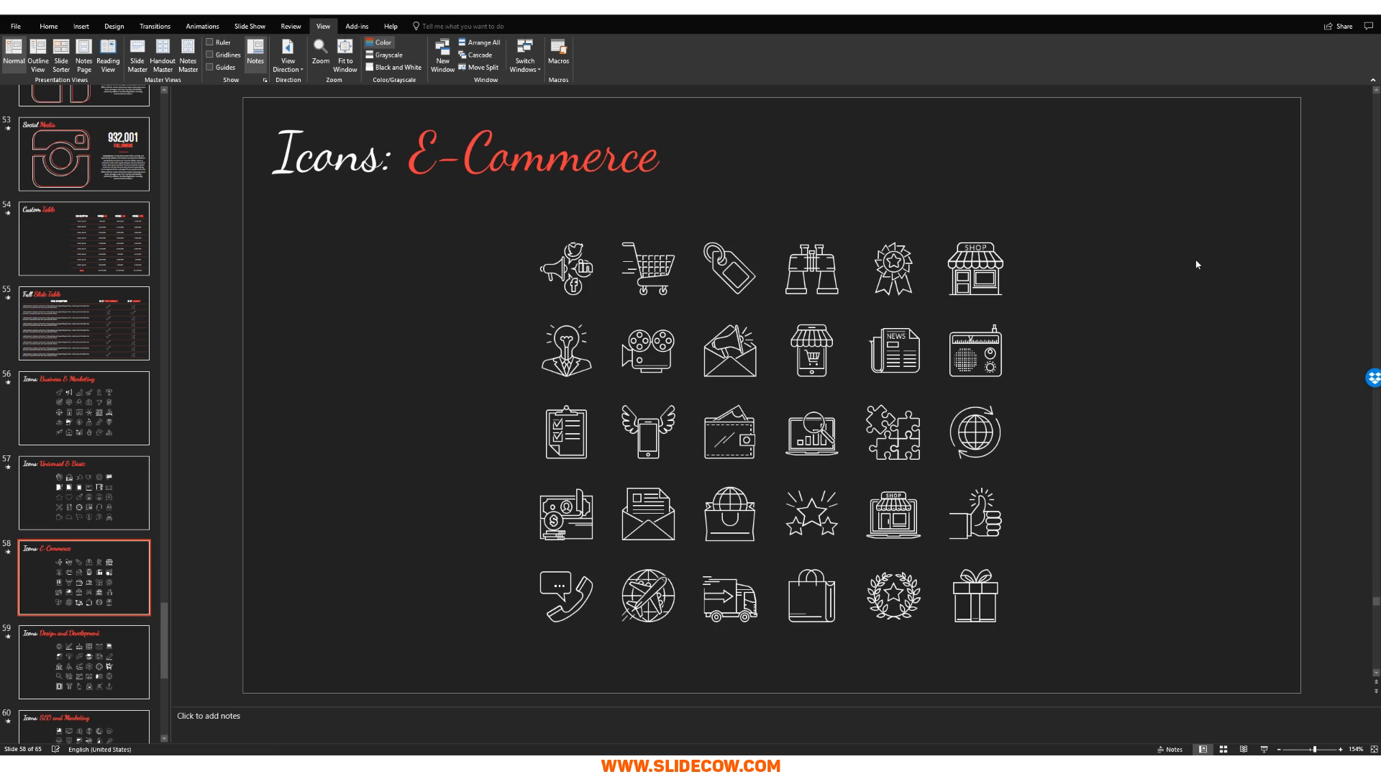
{"action": "scroll", "coordinate": [1197, 264], "scroll_direction": "down", "scroll_amount": 1}
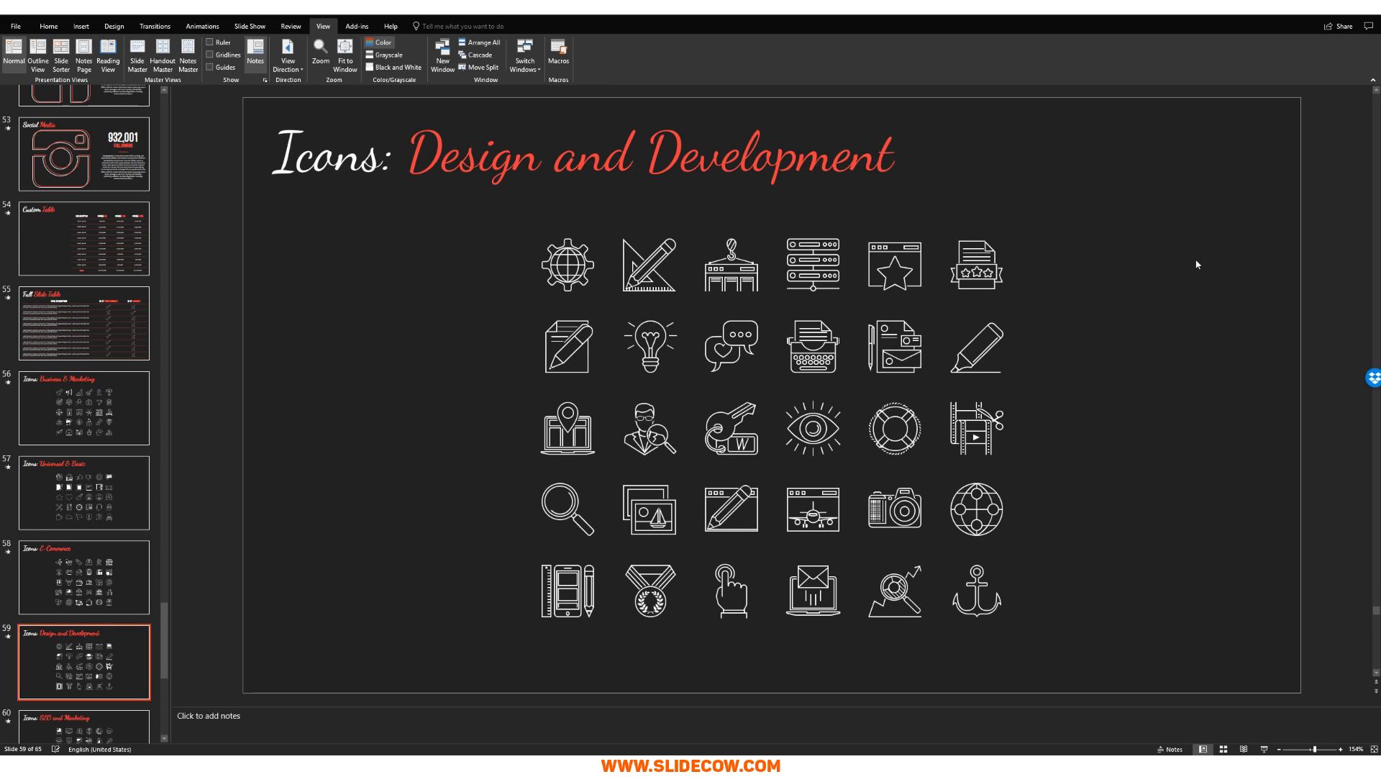
{"action": "scroll", "coordinate": [1198, 265], "scroll_direction": "down", "scroll_amount": 1}
{"action": "scroll", "coordinate": [1198, 265], "scroll_direction": "down", "scroll_amount": 1}
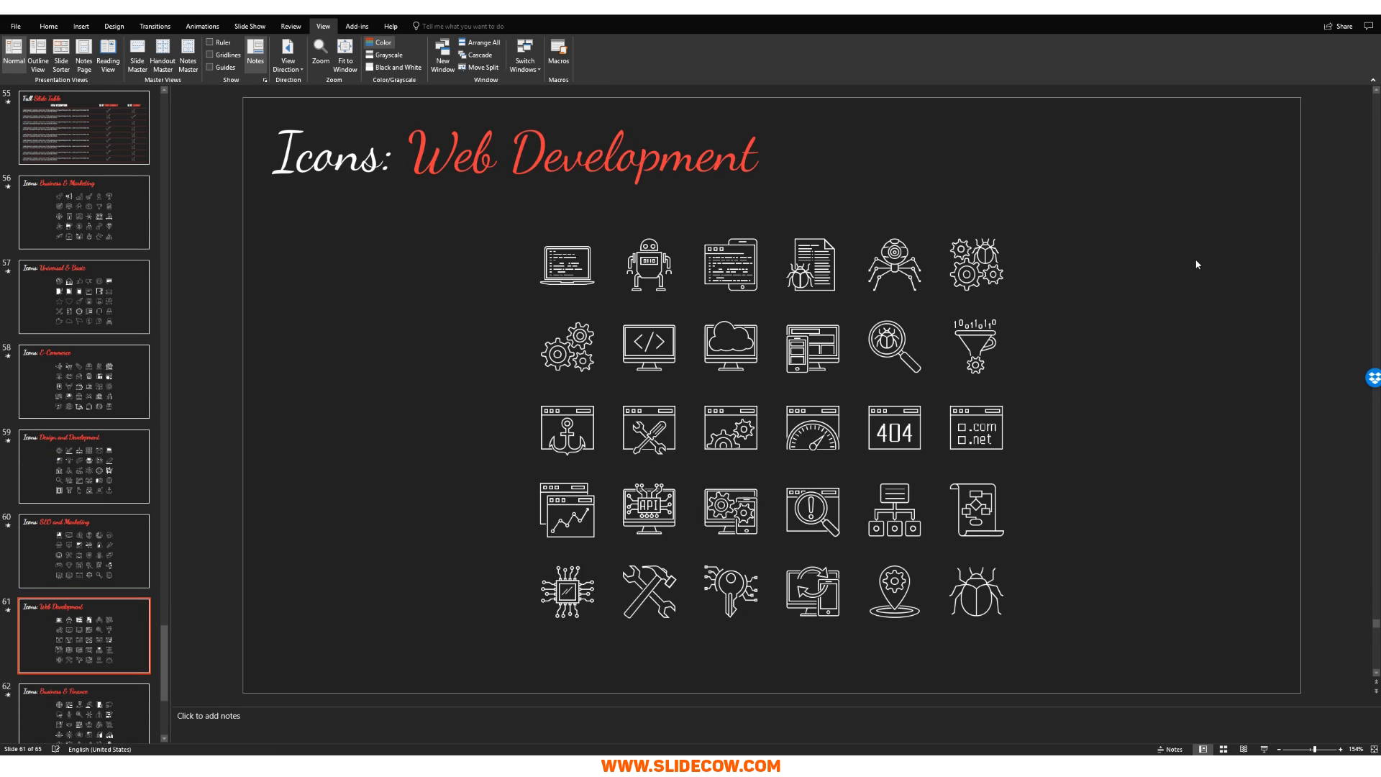
{"action": "scroll", "coordinate": [1198, 264], "scroll_direction": "down", "scroll_amount": 1}
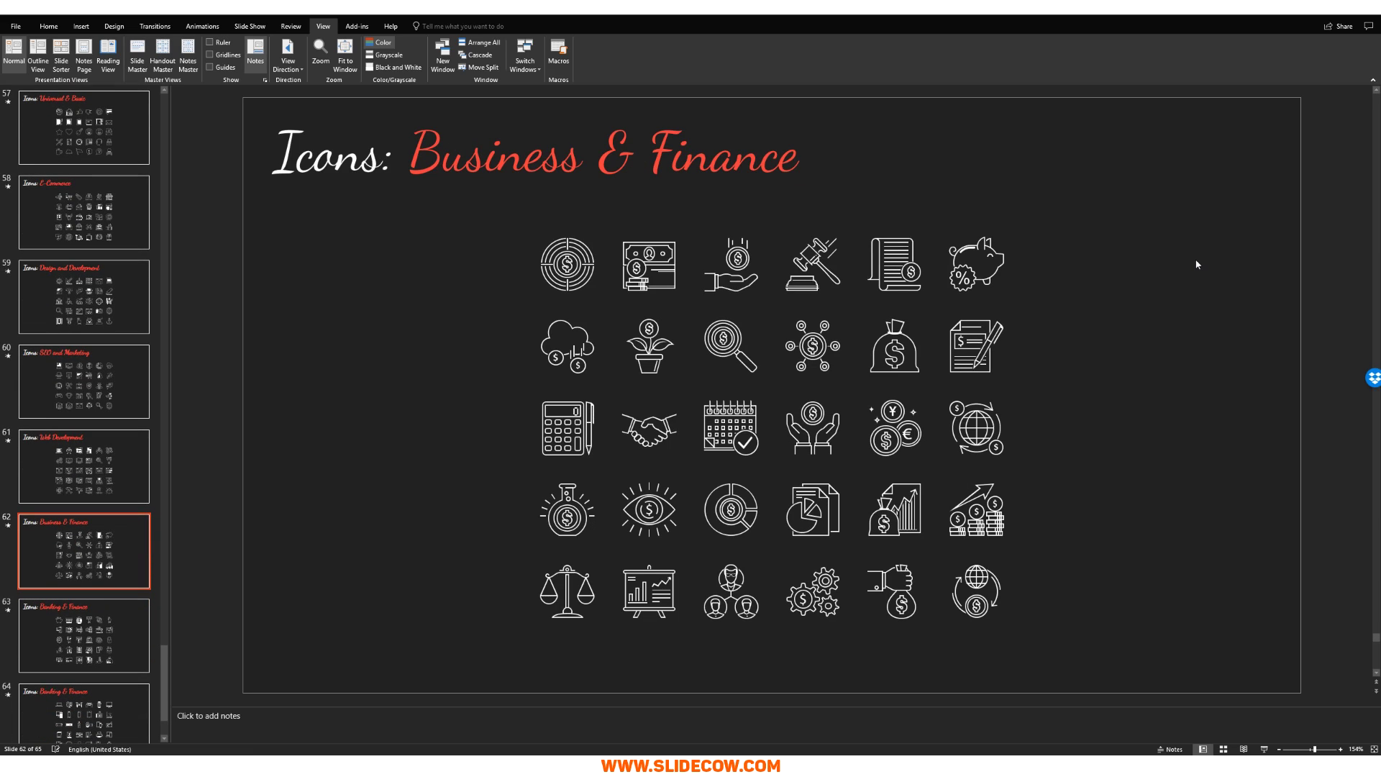
{"action": "scroll", "coordinate": [1197, 265], "scroll_direction": "down", "scroll_amount": 1}
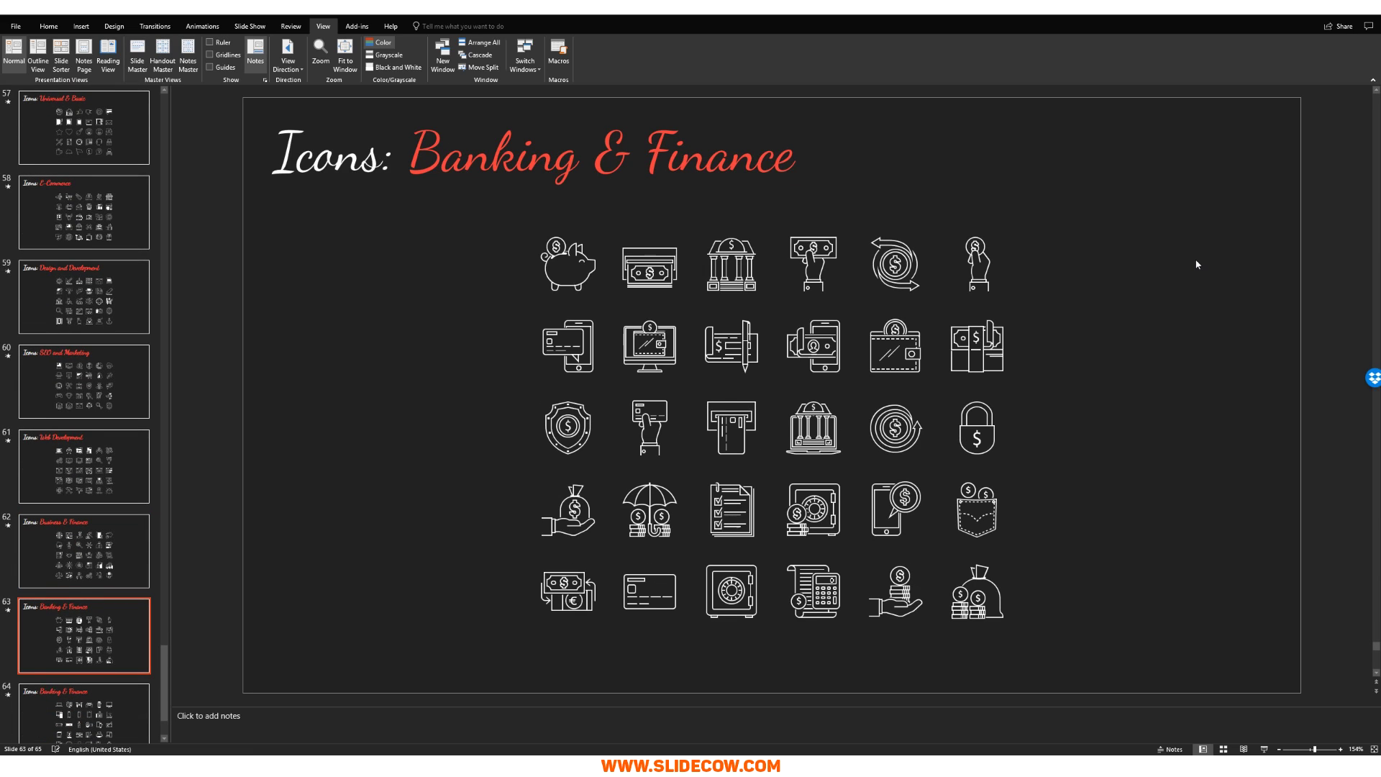
{"action": "scroll", "coordinate": [1197, 265], "scroll_direction": "down", "scroll_amount": 1}
{"action": "scroll", "coordinate": [1197, 264], "scroll_direction": "down", "scroll_amount": 1}
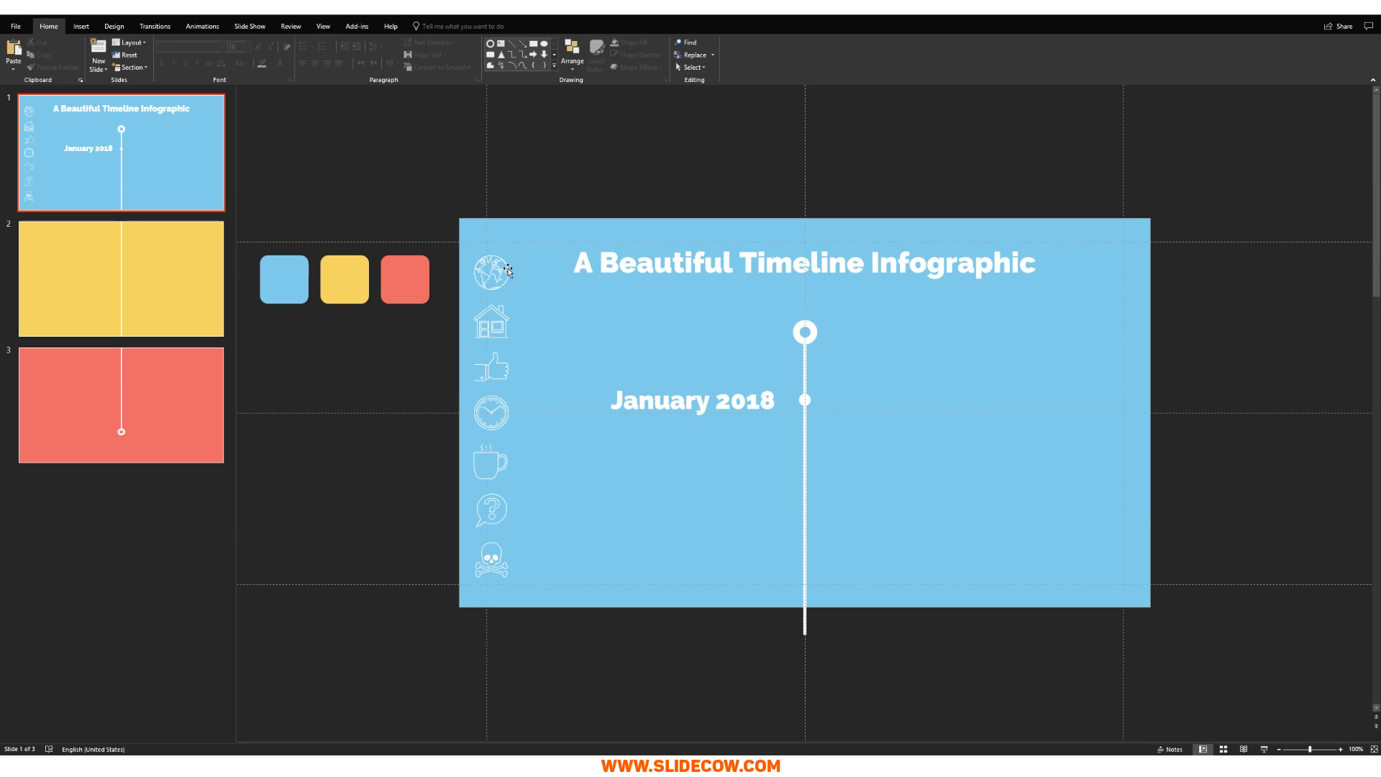
Move the globe icon from the icon column to just right of the small circle on the timeline.
{"action": "left_click", "coordinate": [501, 271]}
{"action": "scroll", "coordinate": [501, 272], "scroll_direction": "up", "scroll_amount": 5}
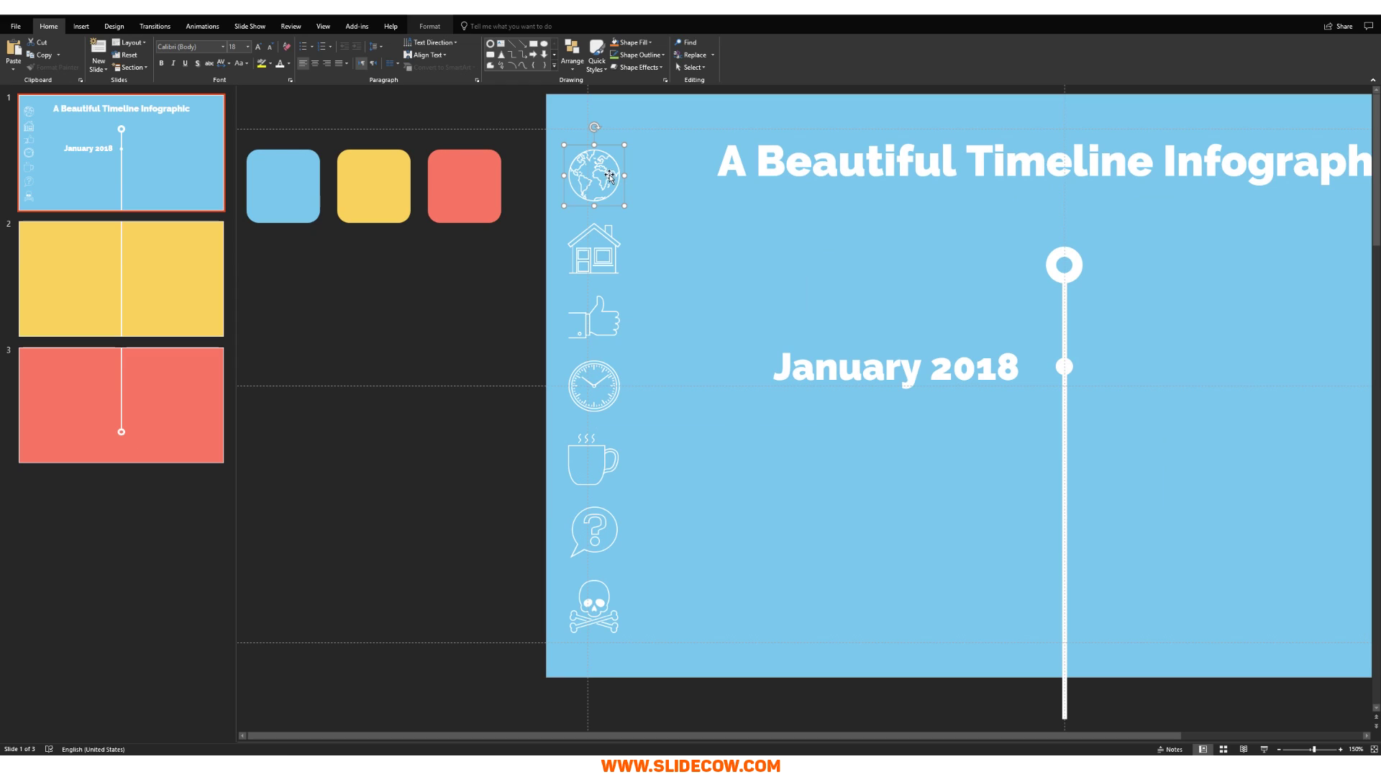
{"action": "left_click_drag", "start_coordinate": [610, 176], "coordinate": [1146, 365]}
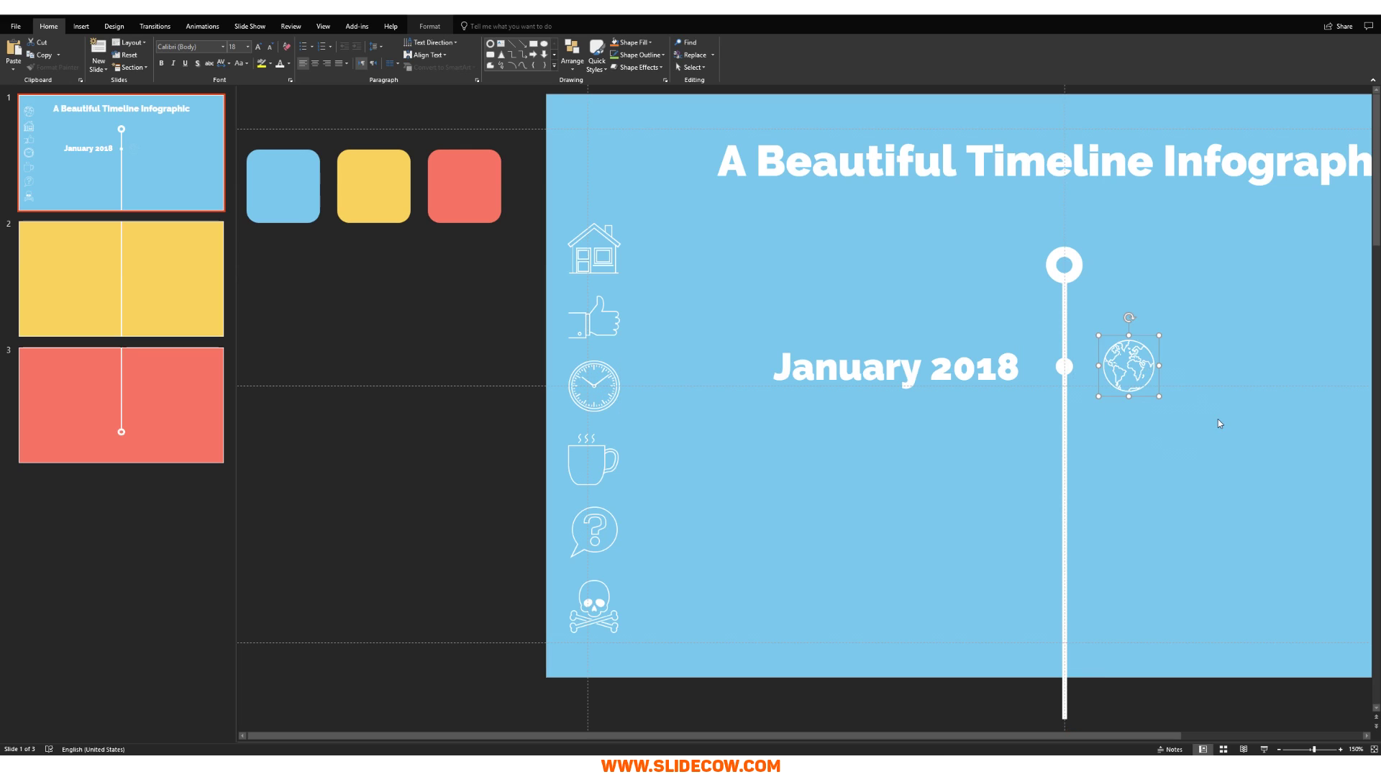
{"action": "left_click", "coordinate": [974, 519]}
Insert a text box to the right of the globe icon reading "The World Was Reborn".
{"action": "left_click", "coordinate": [81, 26]}
{"action": "left_click", "coordinate": [479, 54]}
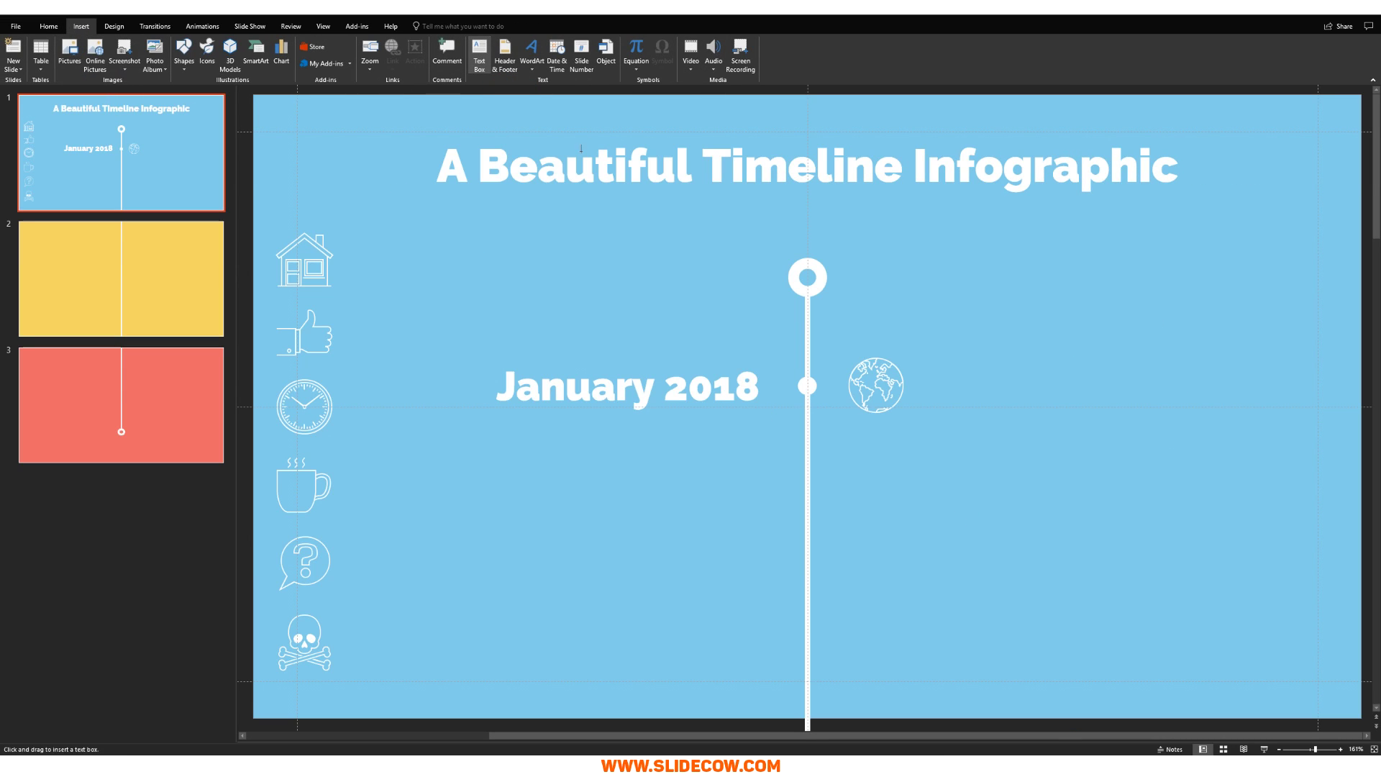
{"action": "left_click_drag", "start_coordinate": [924, 349], "coordinate": [1141, 371]}
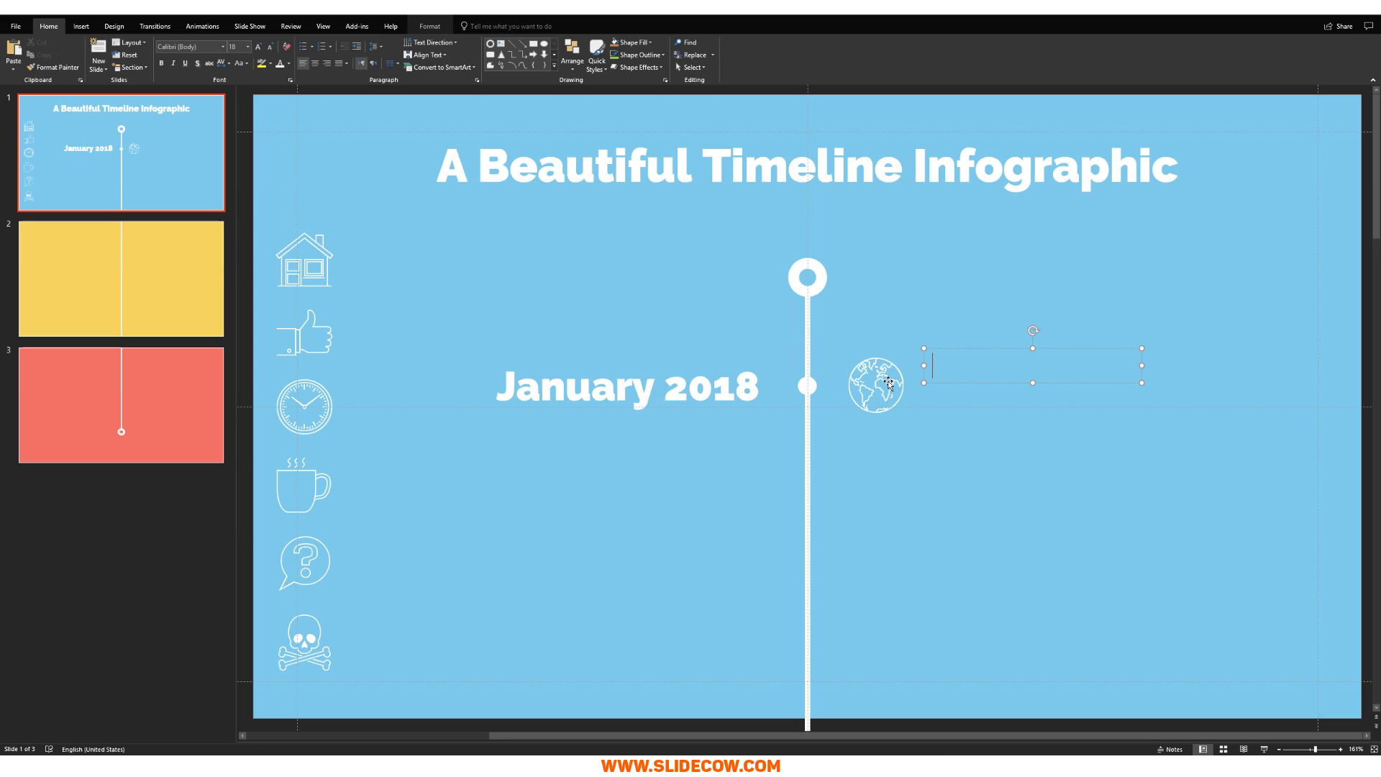
{"action": "type", "text": "The World Was Reborn"}
{"action": "key", "text": "Escape"}
Format the "The World Was Reborn" heading in white 14 pt Raleway and move it up slightly.
{"action": "left_click", "coordinate": [189, 46]}
{"action": "type", "text": "Raleway"}
{"action": "key", "text": "Return"}
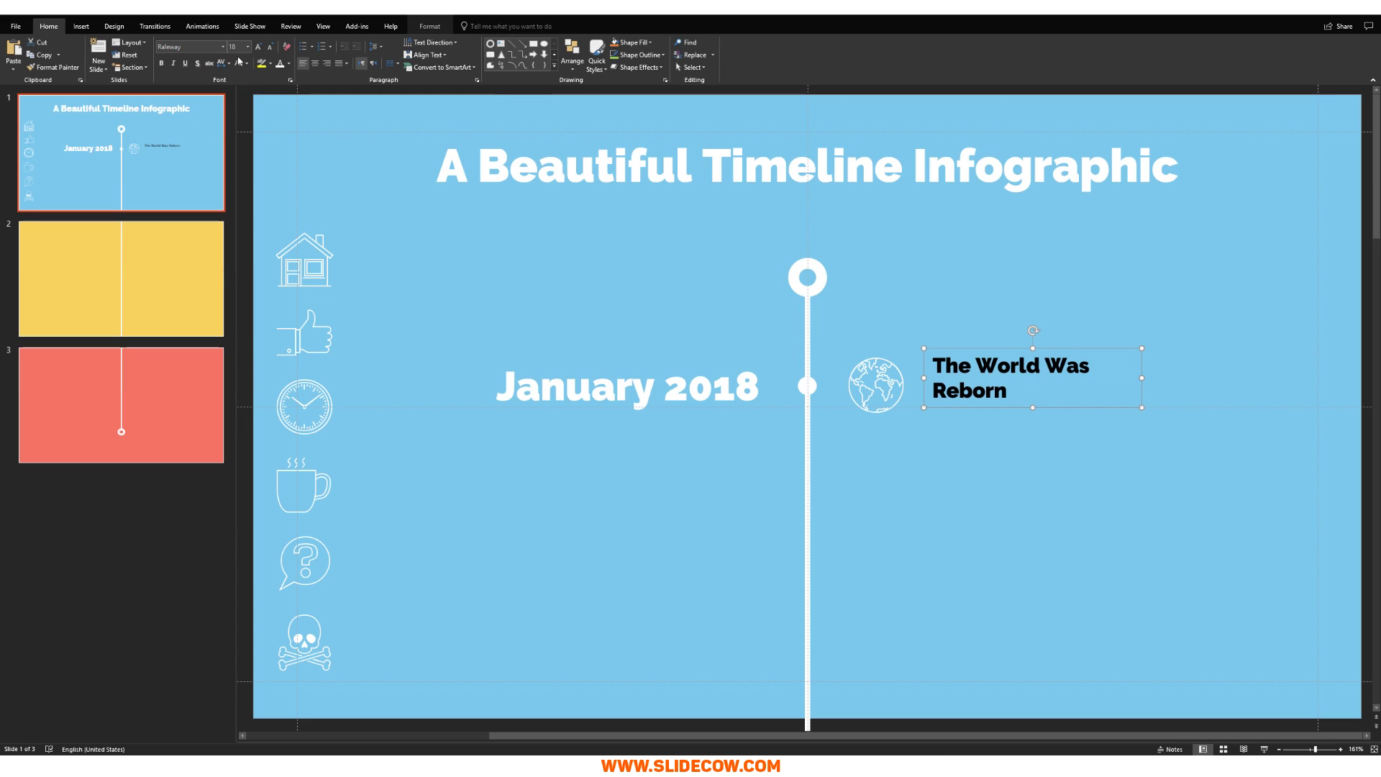
{"action": "left_click", "coordinate": [235, 46]}
{"action": "type", "text": "14"}
{"action": "key", "text": "Return"}
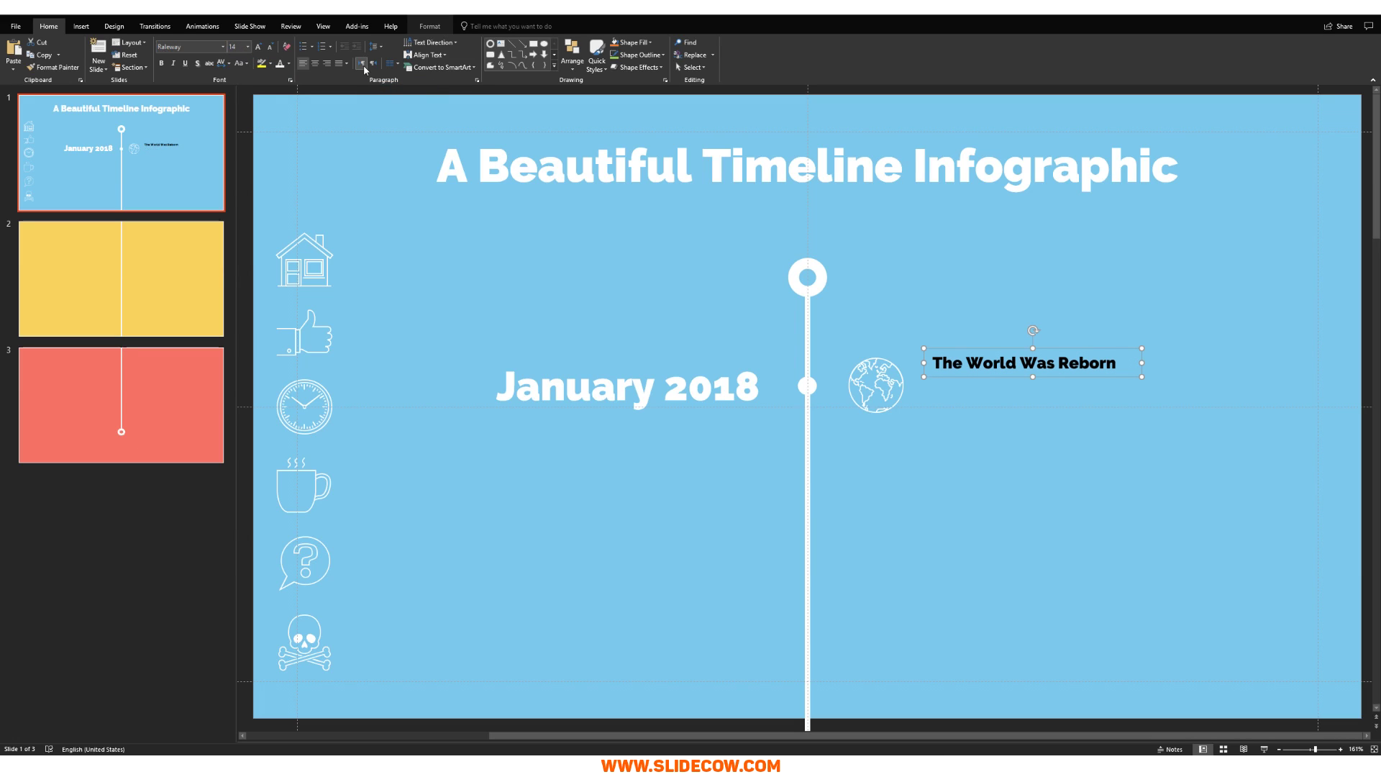
{"action": "left_click", "coordinate": [280, 63]}
{"action": "scroll", "coordinate": [1052, 366], "scroll_direction": "up", "scroll_amount": 10}
{"action": "scroll", "coordinate": [1052, 367], "scroll_direction": "down", "scroll_amount": 10}
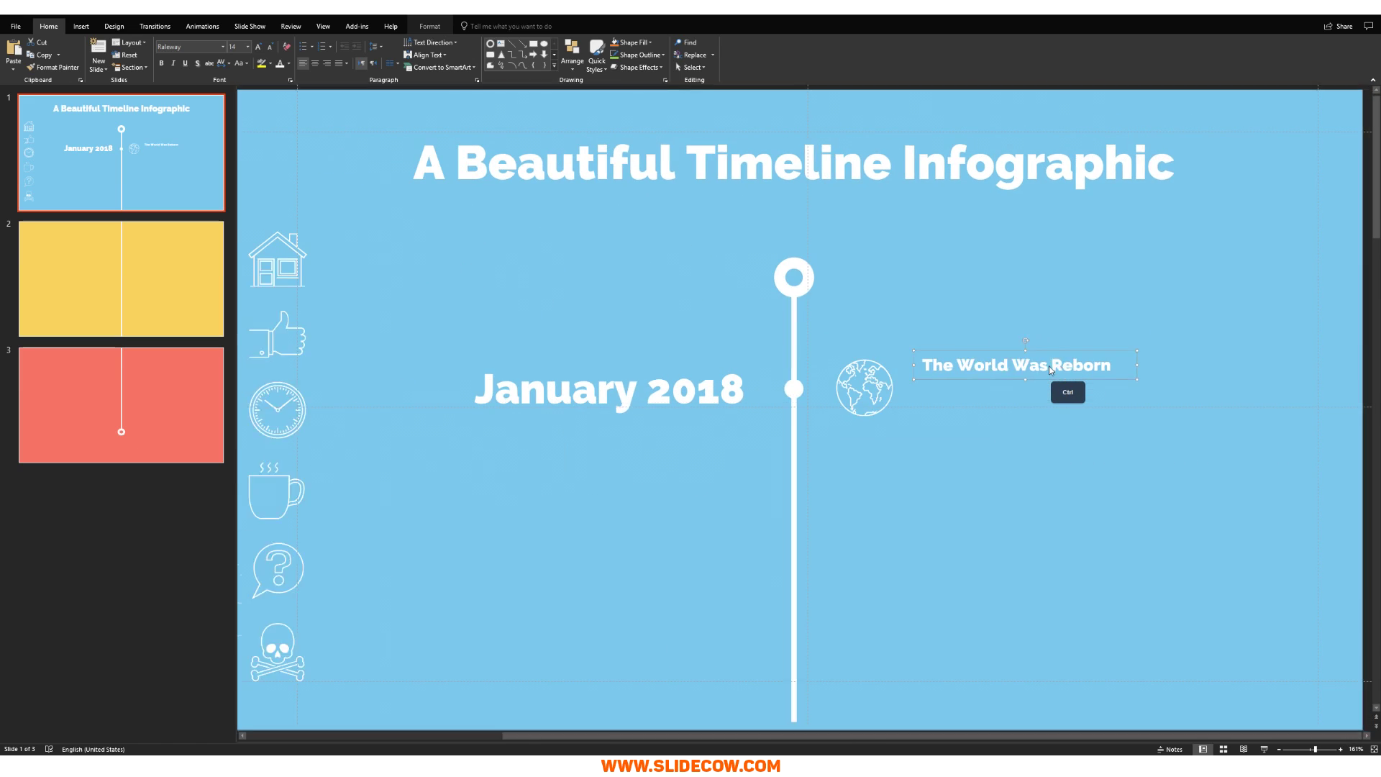
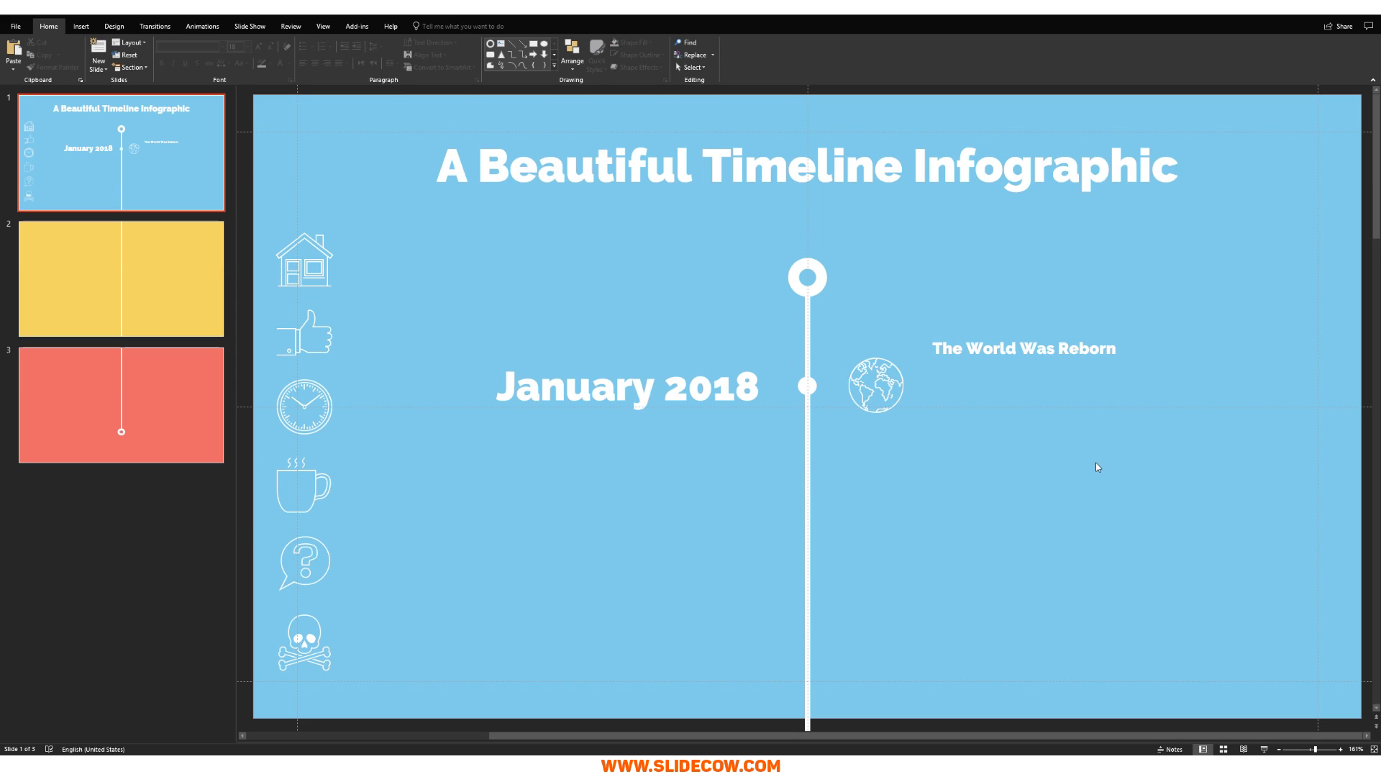
Add a text box below the heading and paste the "The quick brown fox jumps over the lazy dog." filler paragraph into it.
{"action": "left_click", "coordinate": [82, 26]}
{"action": "left_click", "coordinate": [478, 54]}
{"action": "left_click_drag", "start_coordinate": [937, 381], "coordinate": [1245, 460]}
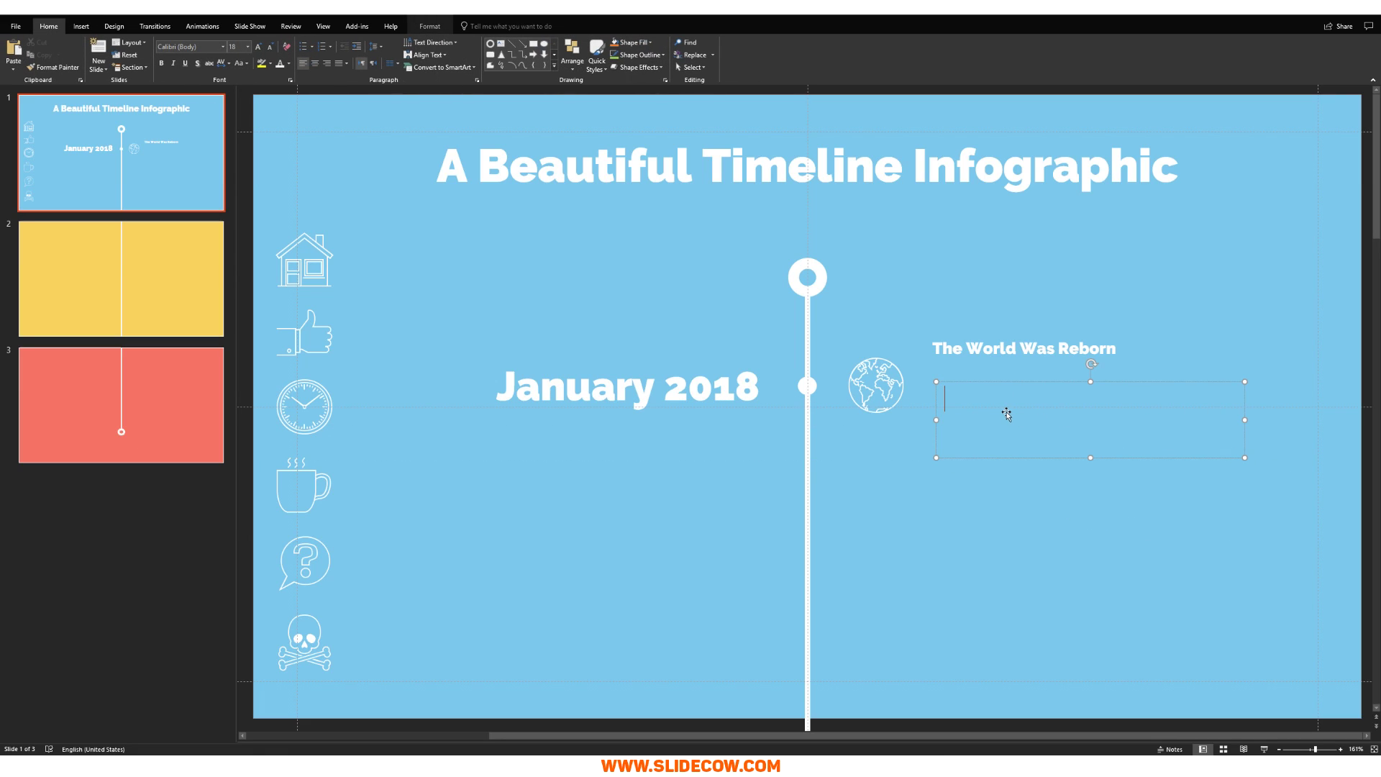
{"action": "right_click", "coordinate": [968, 397]}
{"action": "left_click", "coordinate": [1038, 444]}
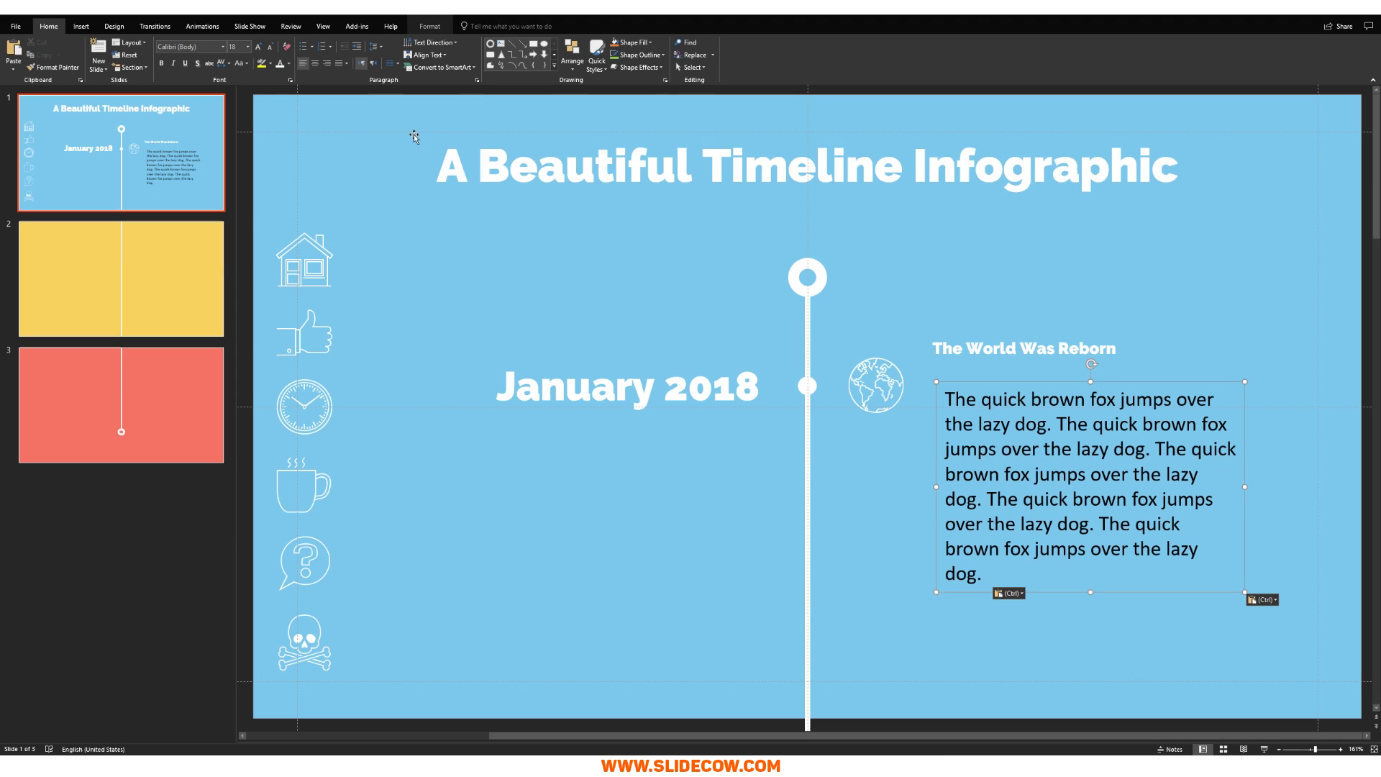
Color the filler paragraph white and set its font size to 14 pt.
{"action": "left_click", "coordinate": [279, 63]}
{"action": "left_click", "coordinate": [232, 46]}
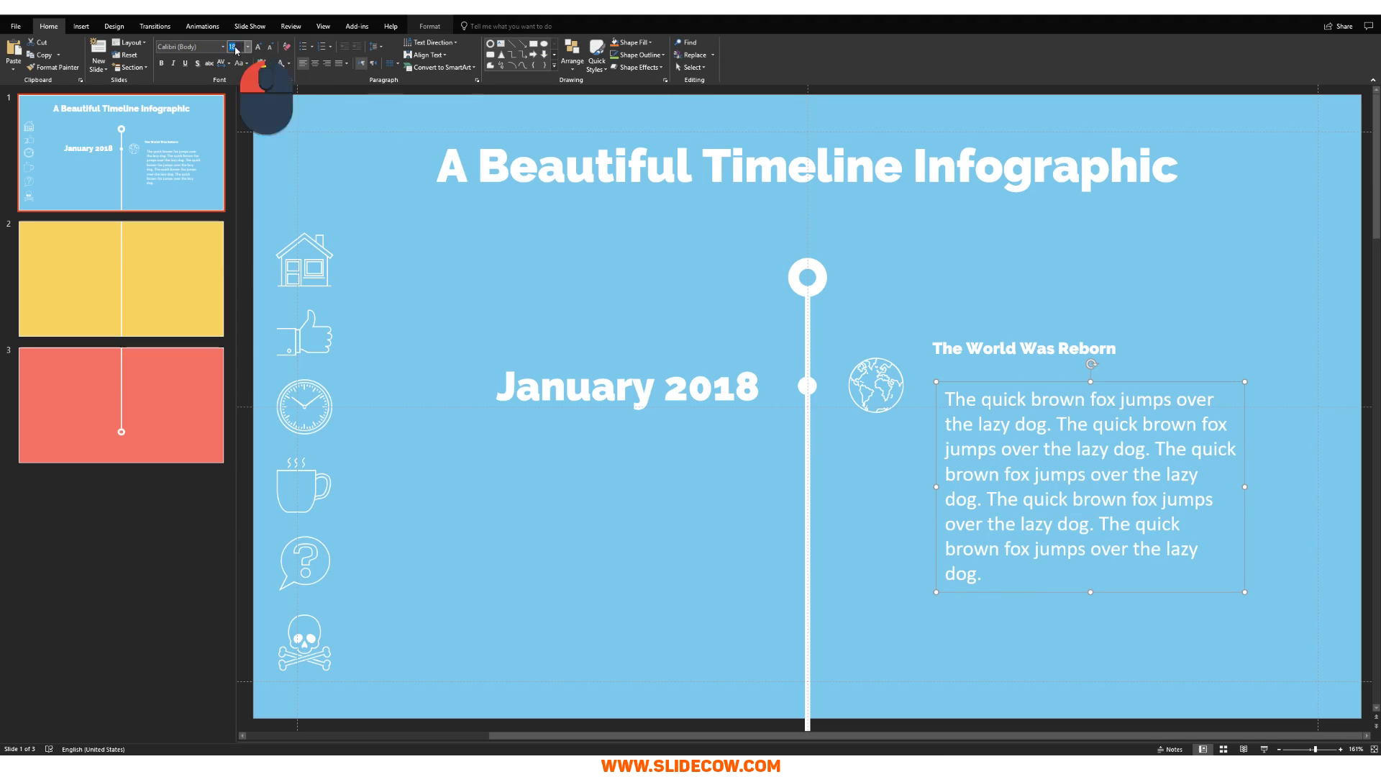
{"action": "type", "text": "14"}
{"action": "key", "text": "Return"}
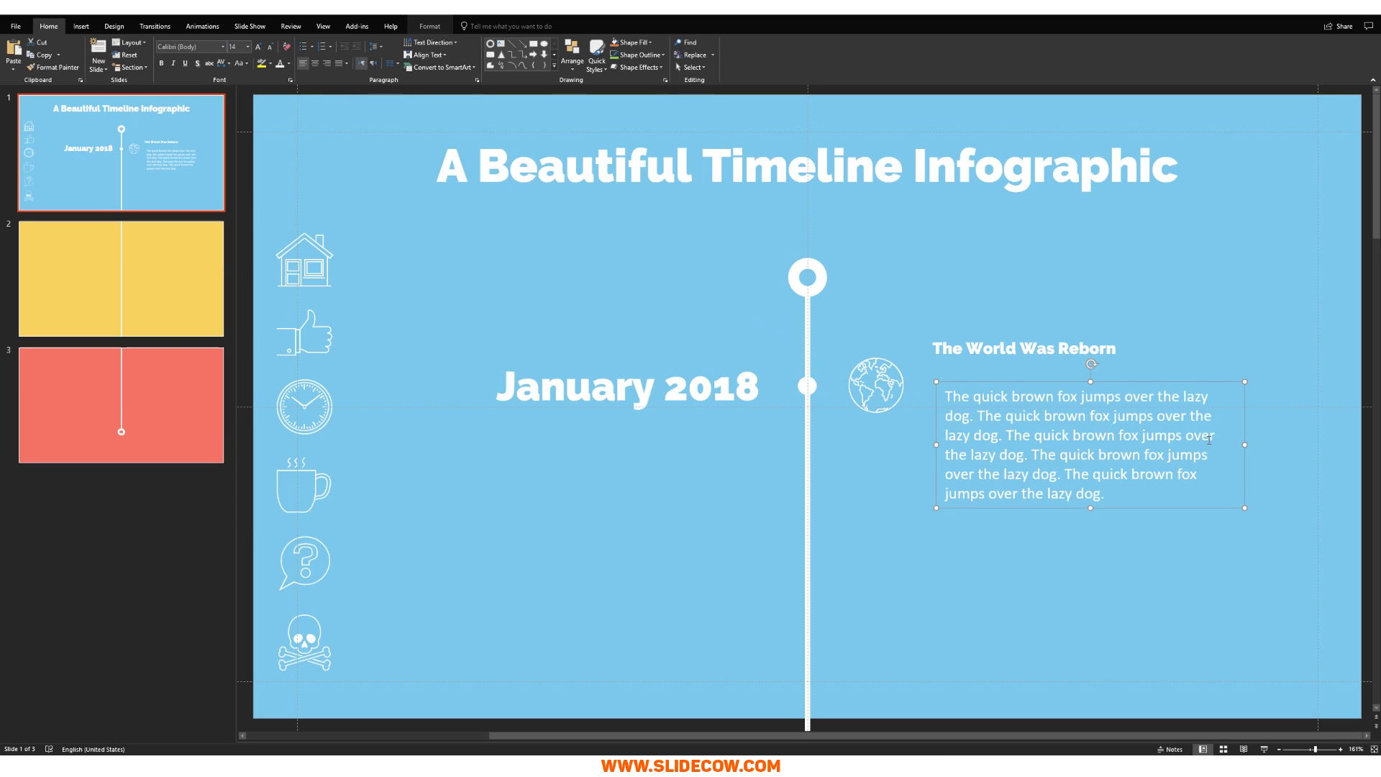
Widen the paragraph's text box, reduce its font size to 11 pt, and trim the box's width slightly.
{"action": "left_click_drag", "start_coordinate": [1246, 446], "coordinate": [1320, 446]}
{"action": "left_click", "coordinate": [237, 46]}
{"action": "type", "text": "11"}
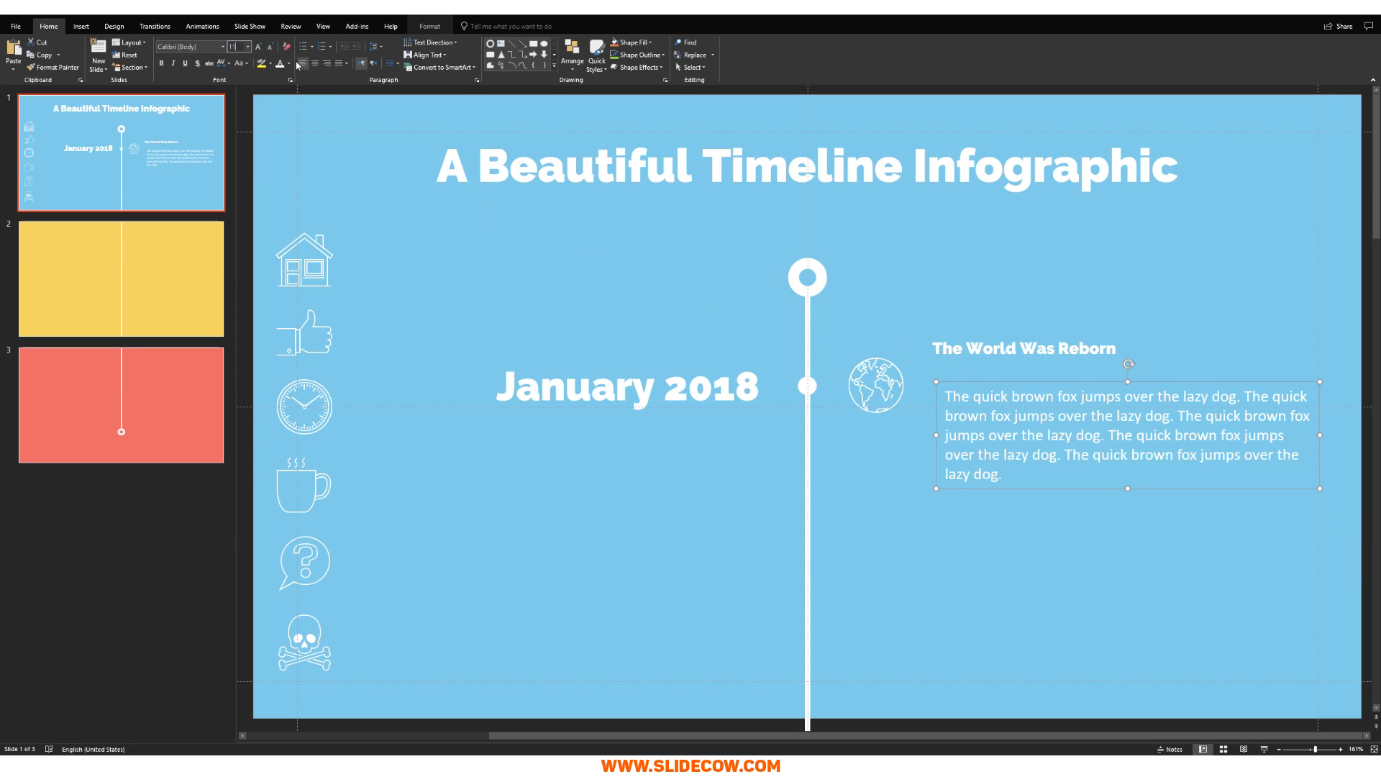
{"action": "key", "text": "Return"}
{"action": "scroll", "coordinate": [1122, 417], "scroll_direction": "up", "scroll_amount": 5, "text": "ctrl"}
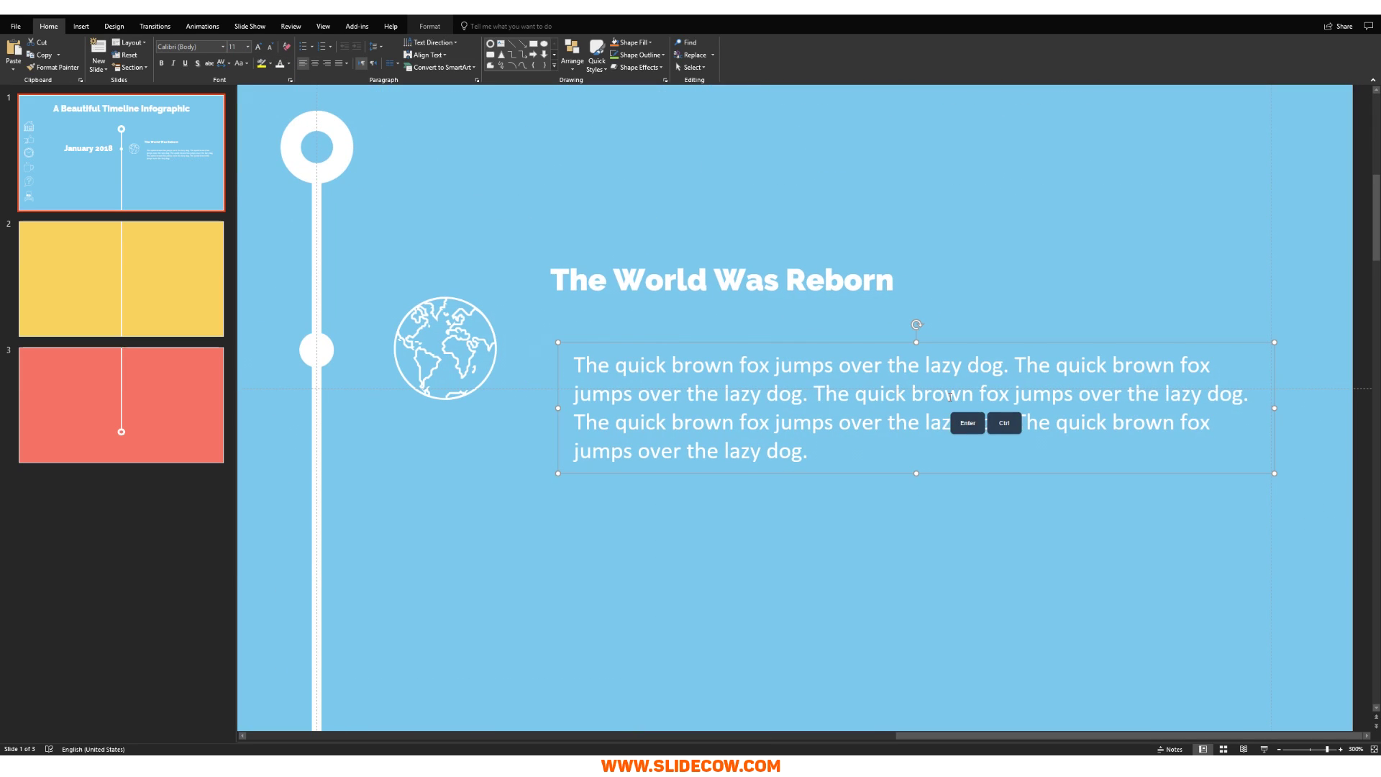
{"action": "left_click_drag", "start_coordinate": [1253, 404], "coordinate": [1231, 404]}
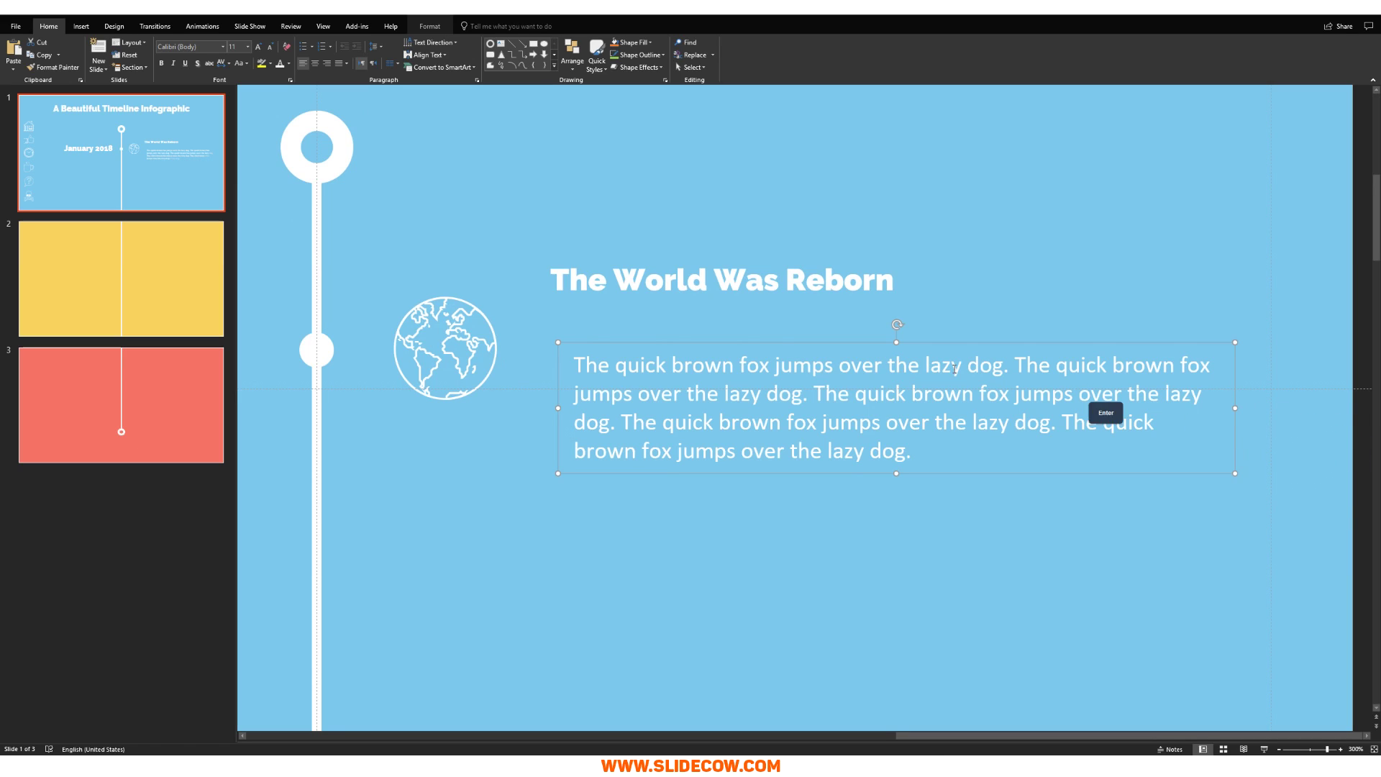
Left-align the heading and paragraph text boxes, and nudge the paragraph up closer to the heading.
{"action": "left_click", "coordinate": [697, 270], "text": "shift"}
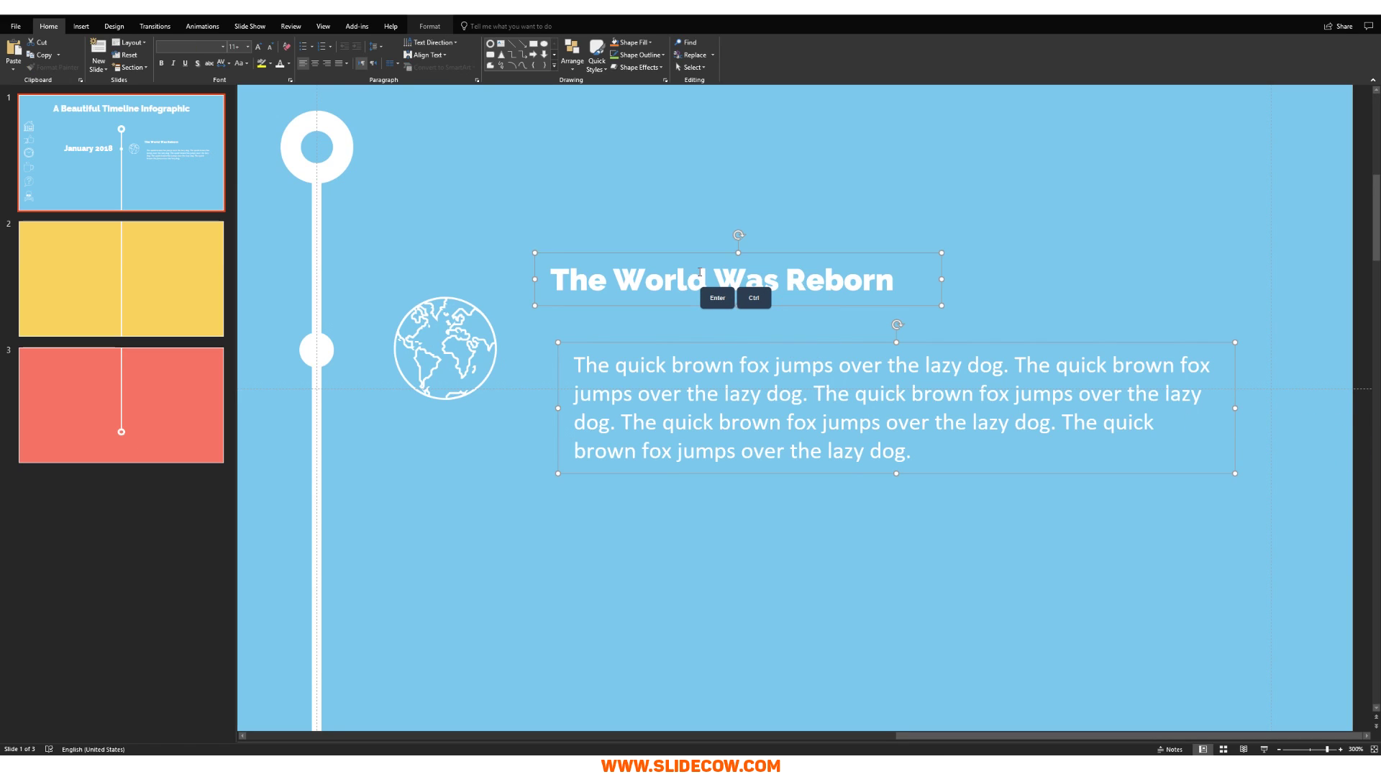
{"action": "left_click", "coordinate": [579, 54]}
{"action": "mouse_move", "coordinate": [597, 209]}
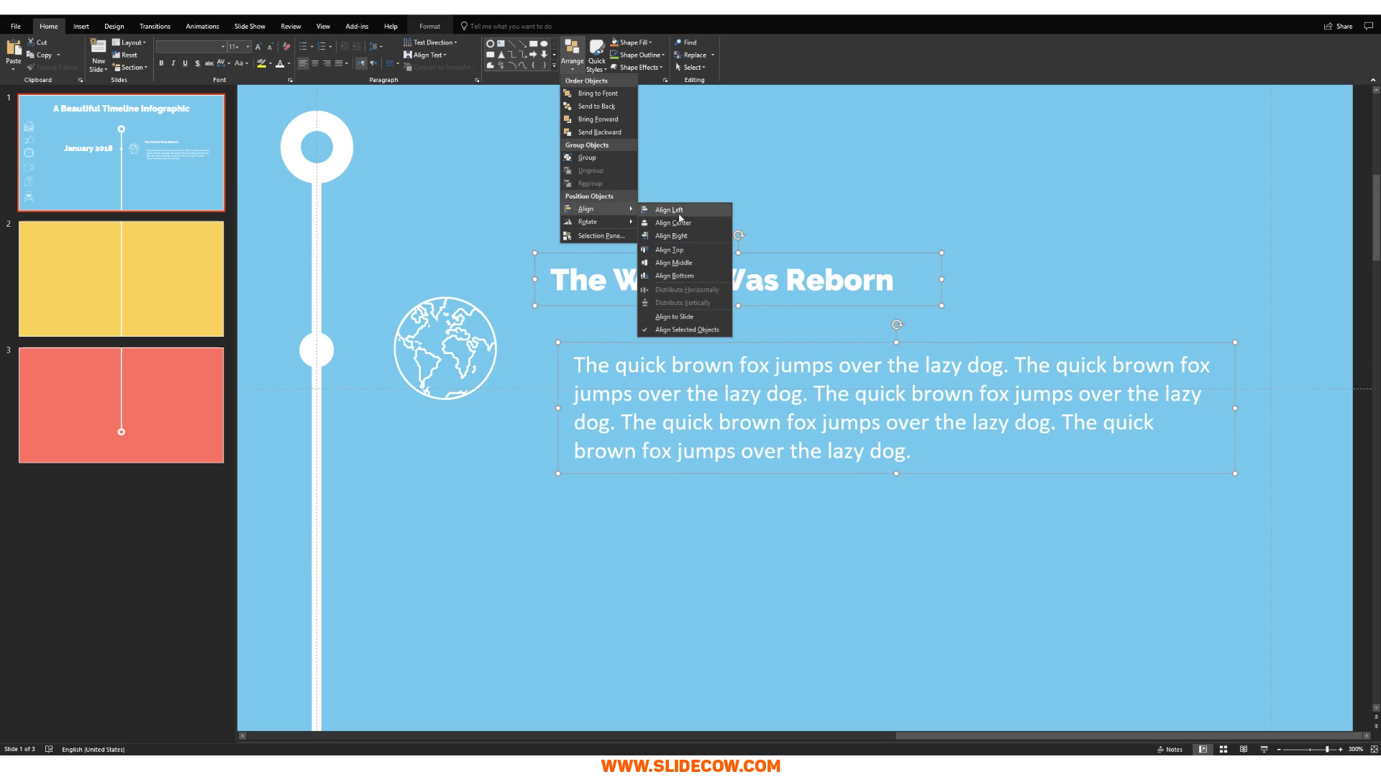
{"action": "key", "text": "Return"}
{"action": "left_click", "coordinate": [647, 388]}
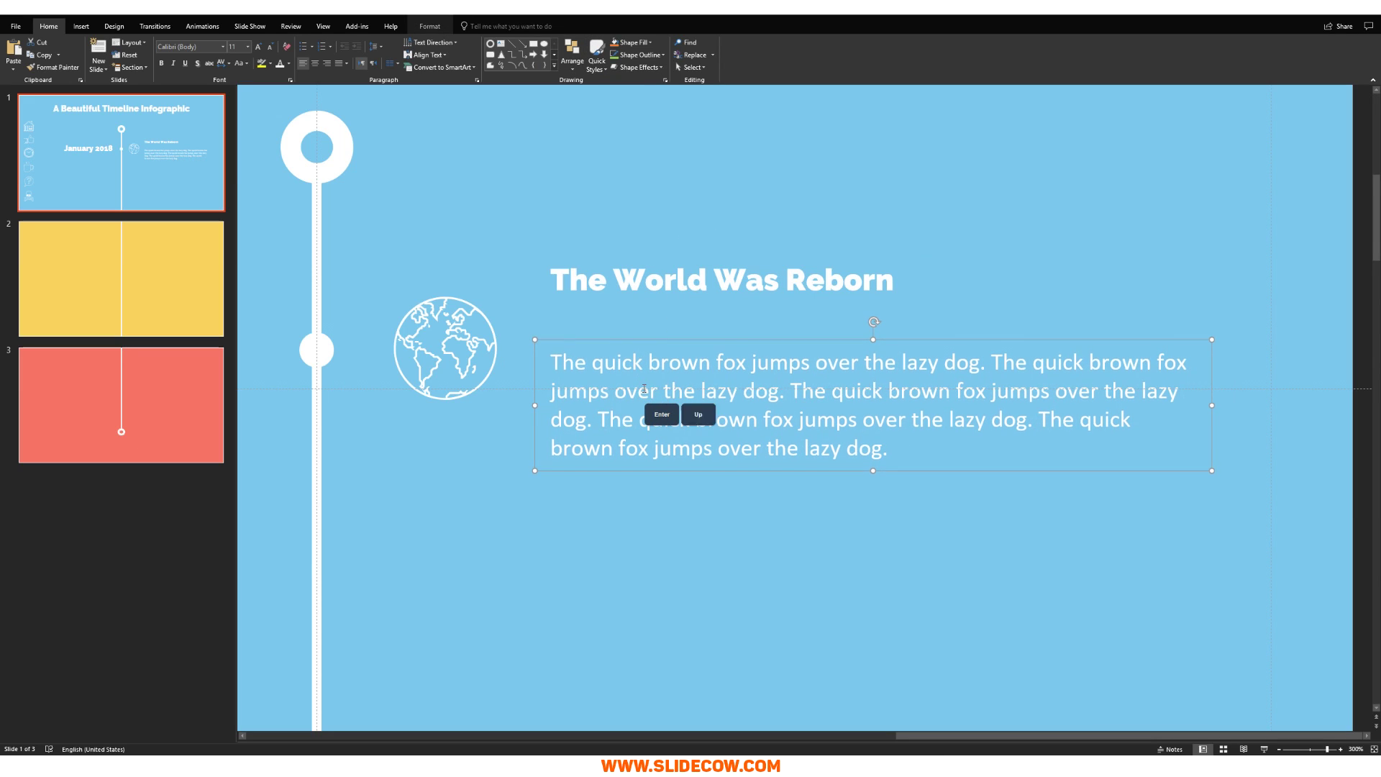
{"action": "key", "text": "Return"}
{"action": "key", "text": "Return"}
{"action": "key", "text": "Escape"}
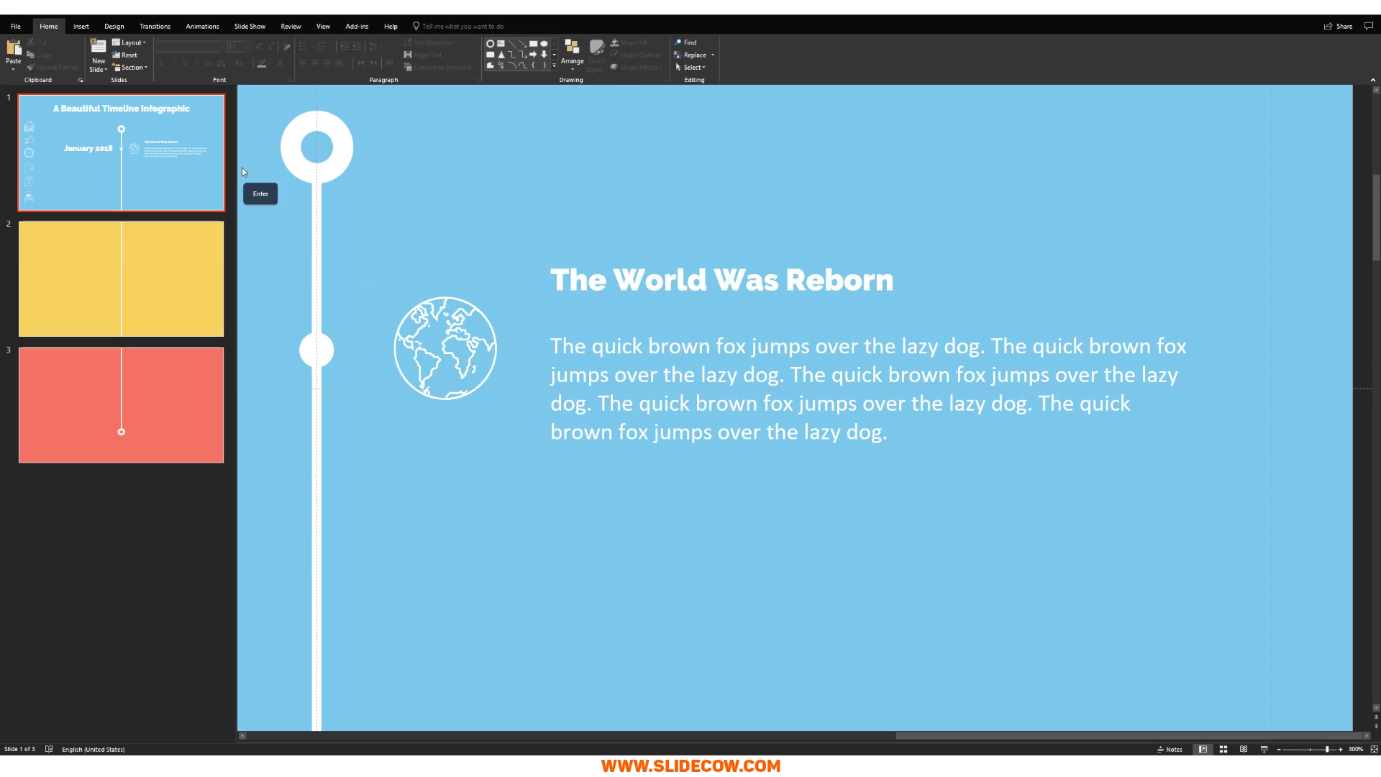
Draw a horizontal line about 1.5 cm long between the heading and the paragraph, starting at their left edge.
{"action": "left_click", "coordinate": [82, 26]}
{"action": "left_click", "coordinate": [184, 52]}
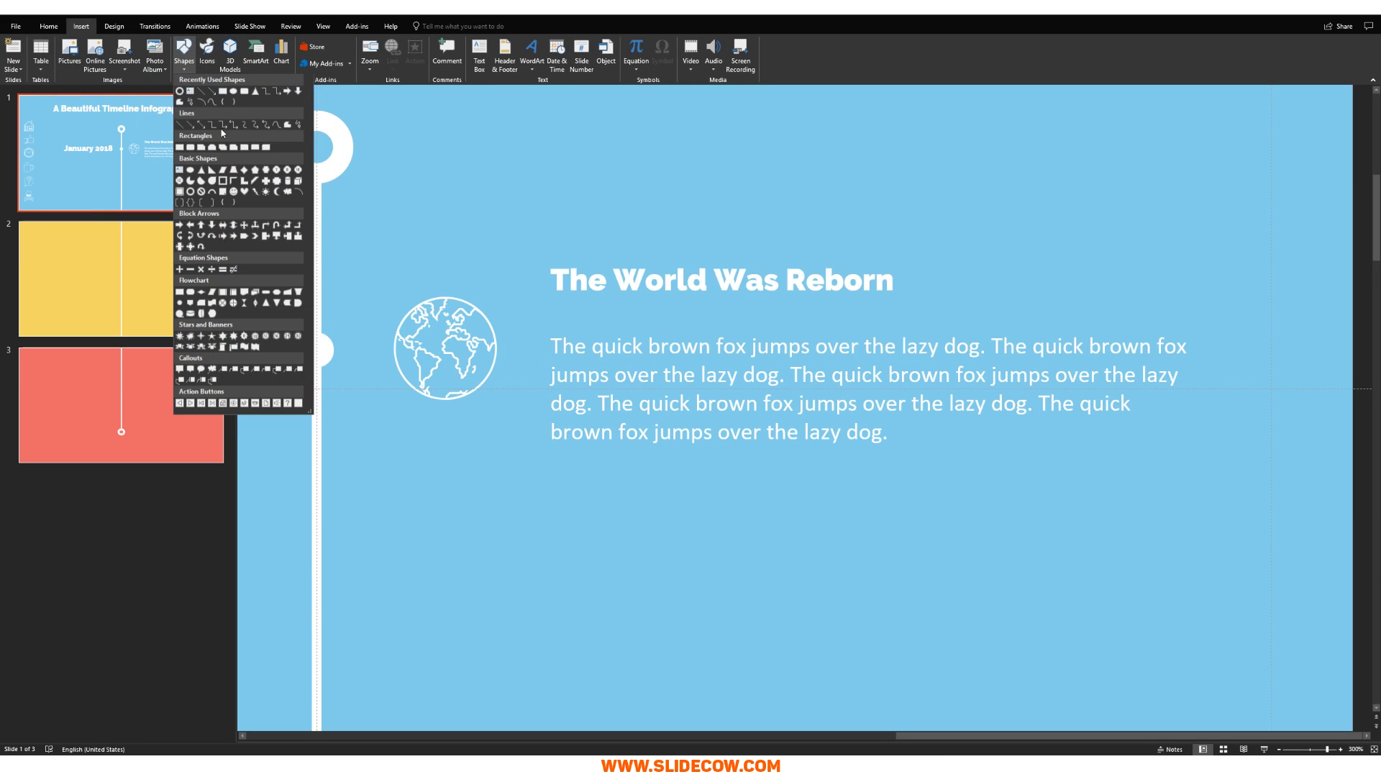
{"action": "left_click", "coordinate": [179, 119]}
{"action": "key", "text": "Return"}
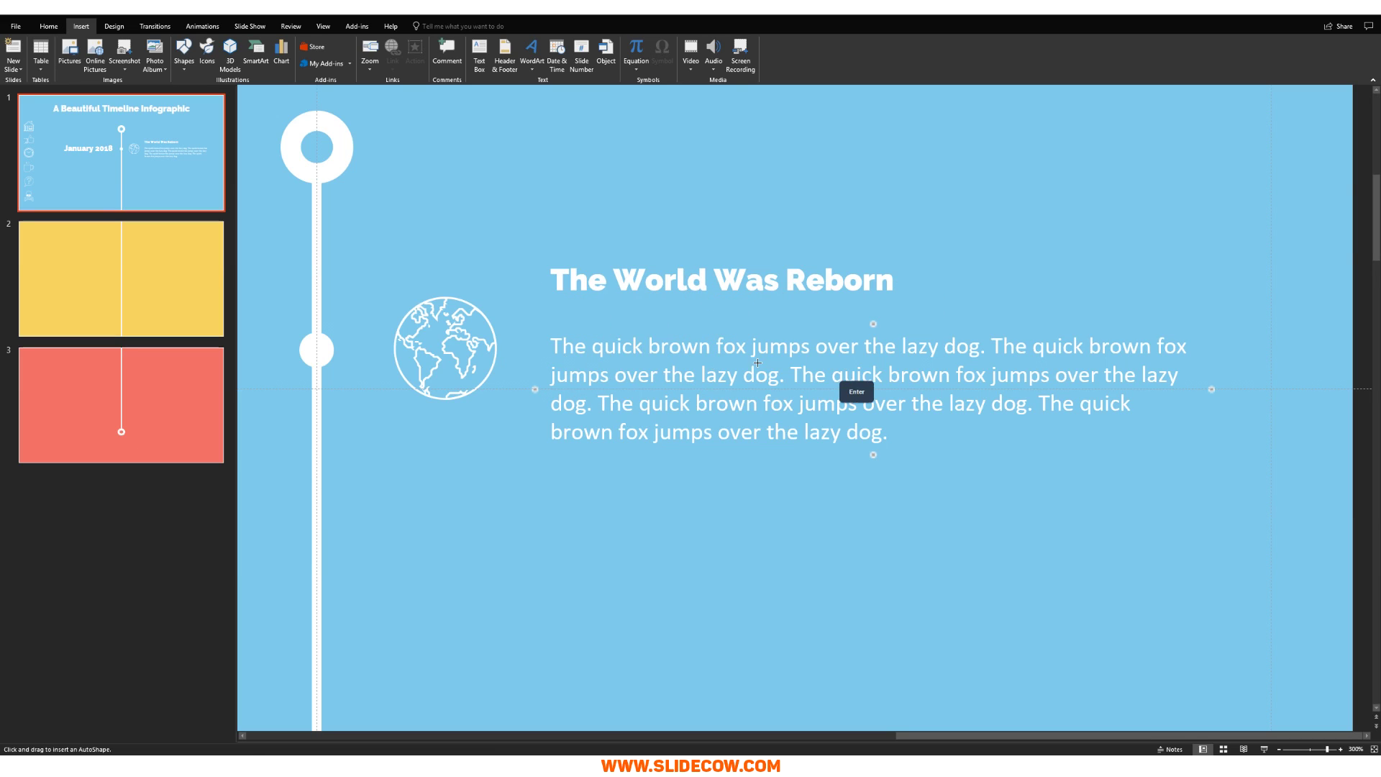
{"action": "left_click_drag", "start_coordinate": [554, 316], "coordinate": [646, 316]}
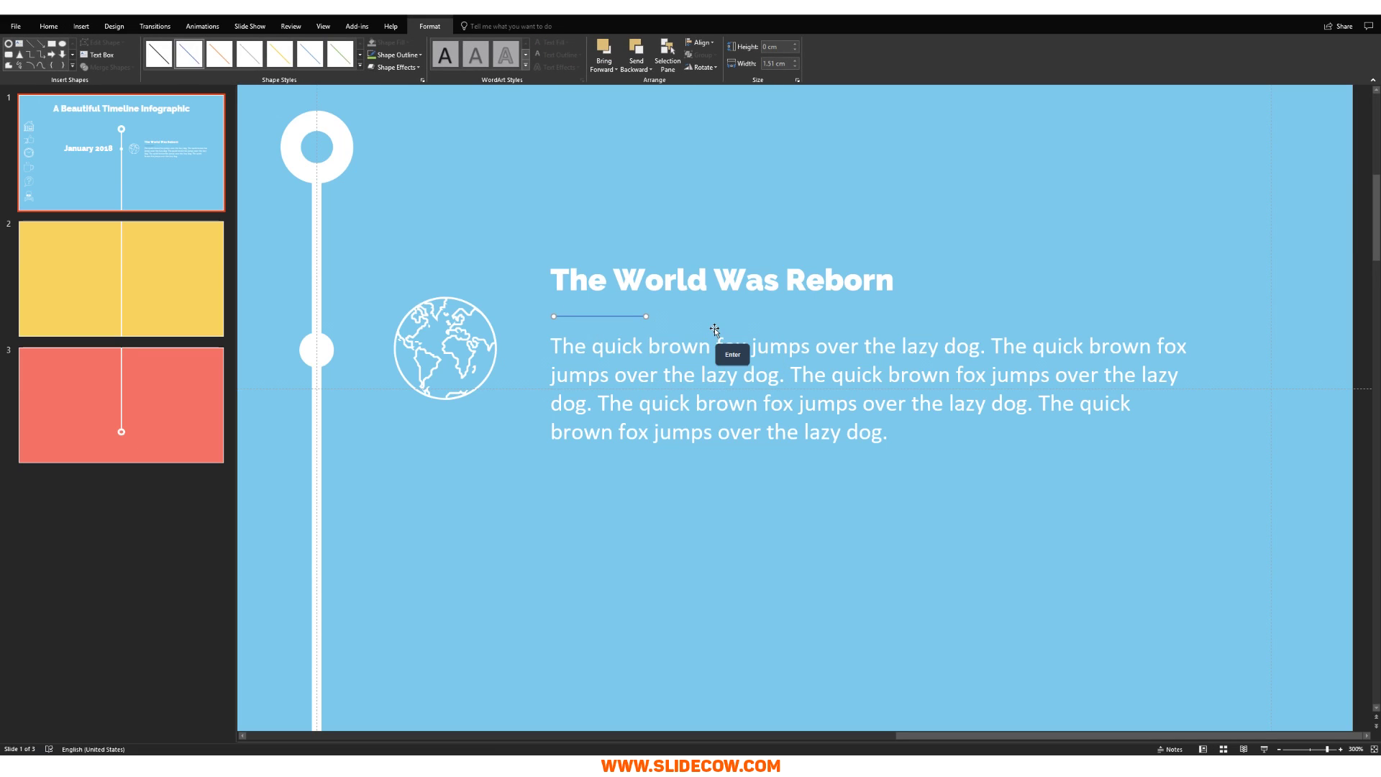
Give the divider line under the heading a white outline and shorten it slightly from its right end.
{"action": "left_click", "coordinate": [48, 26]}
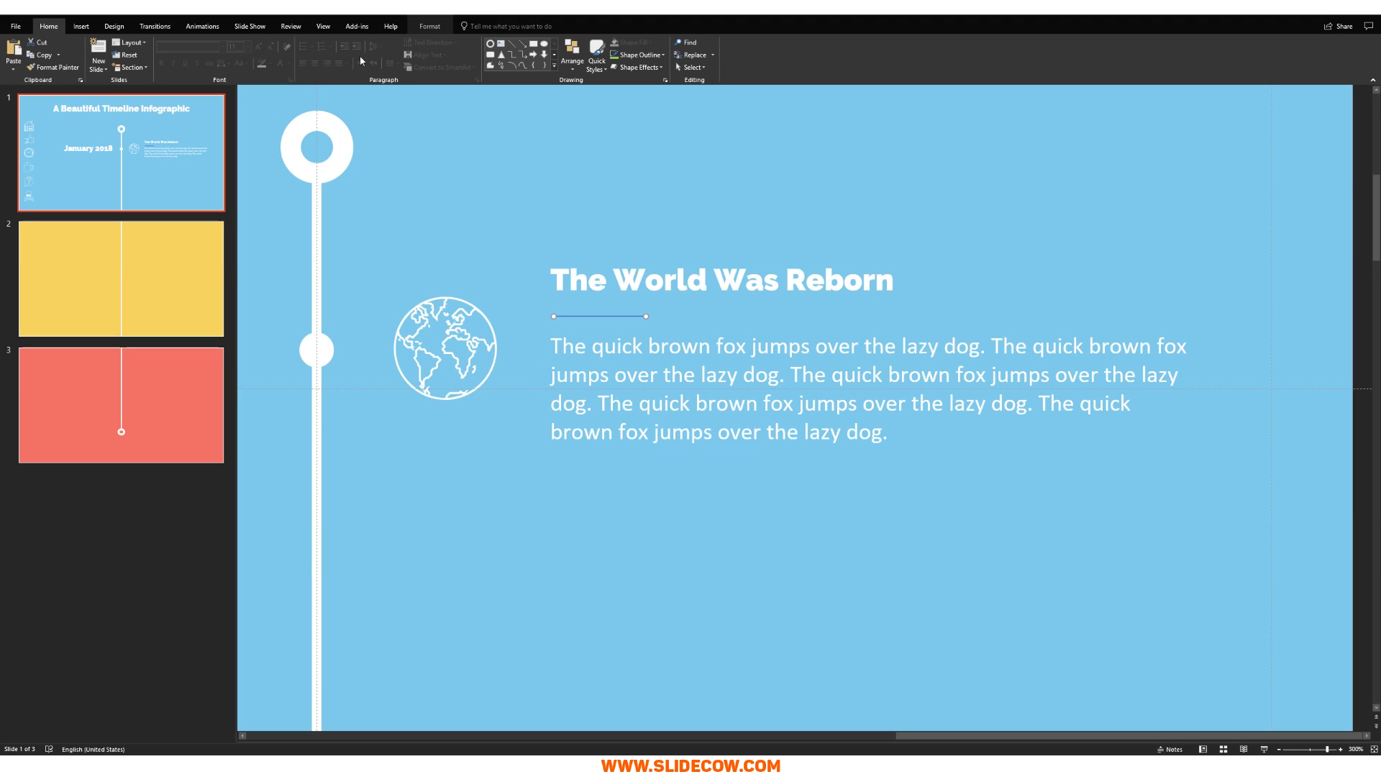
{"action": "left_click", "coordinate": [429, 26]}
{"action": "left_click", "coordinate": [397, 55]}
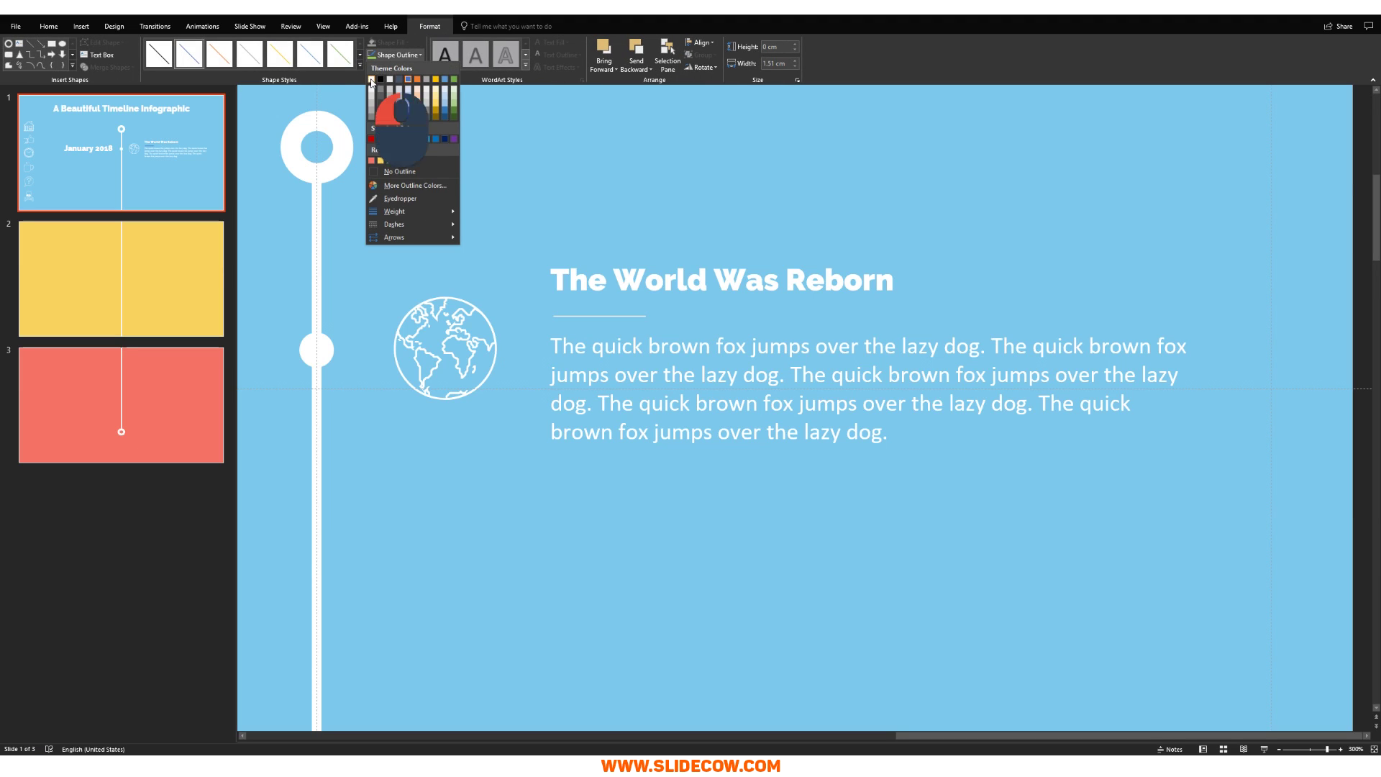
{"action": "left_click", "coordinate": [371, 82]}
{"action": "scroll", "coordinate": [693, 347], "scroll_direction": "up", "scroll_amount": 5}
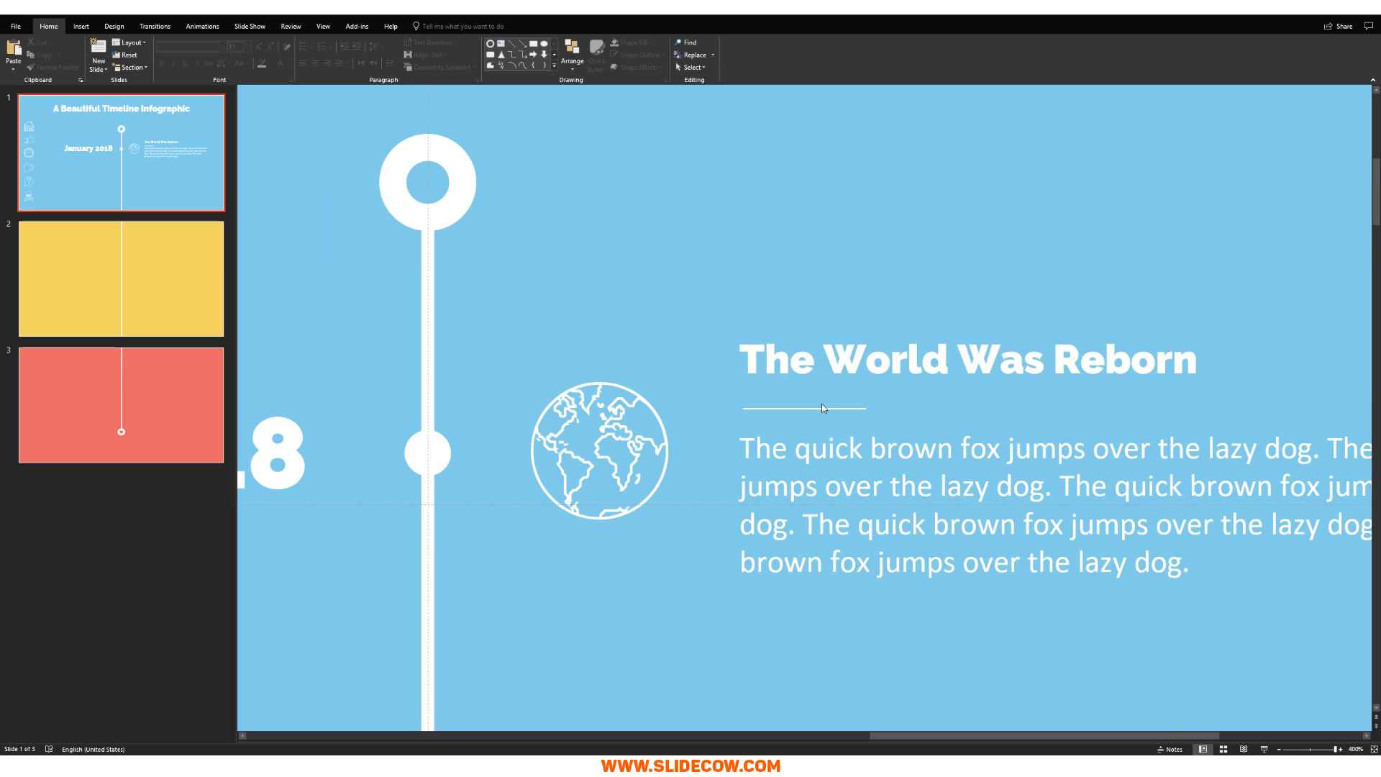
{"action": "left_click_drag", "start_coordinate": [866, 409], "coordinate": [840, 408]}
{"action": "left_click", "coordinate": [951, 419]}
{"action": "scroll", "coordinate": [1086, 451], "scroll_direction": "down", "scroll_amount": 5, "text": "ctrl"}
{"action": "scroll", "coordinate": [1086, 452], "scroll_direction": "down", "scroll_amount": 1, "text": "ctrl"}
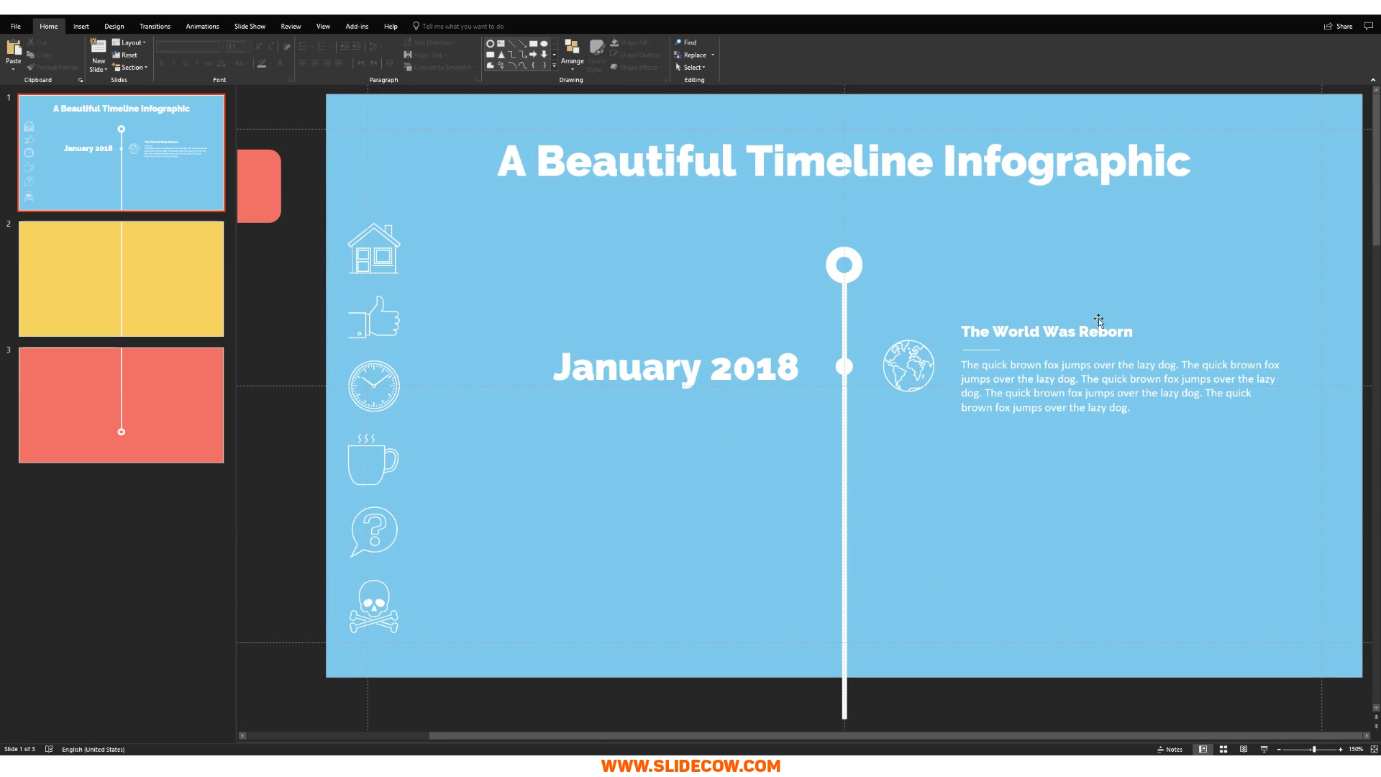
Group the heading, divider line and paragraph, and align the group's middle with the globe icon and the small circle.
{"action": "left_click_drag", "start_coordinate": [950, 310], "coordinate": [1295, 495]}
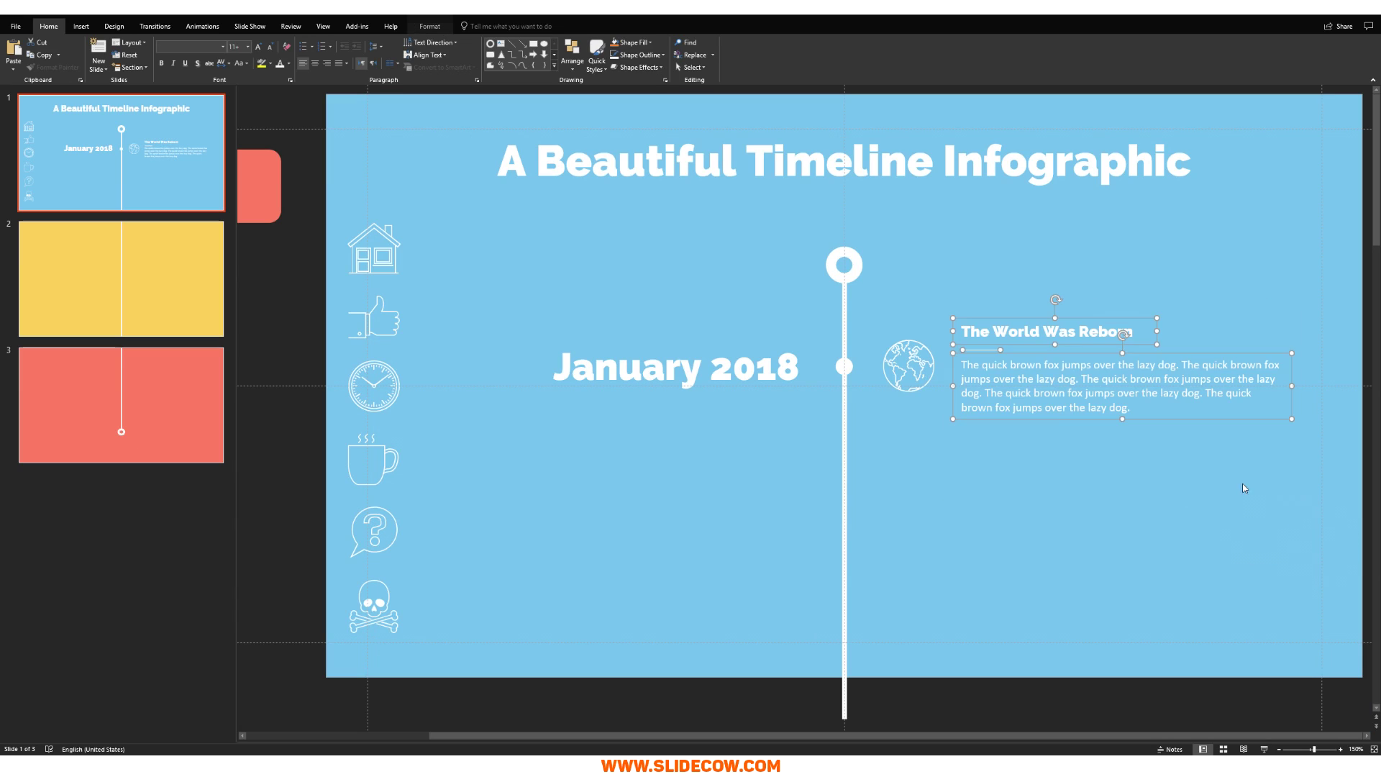
{"action": "key", "text": "ctrl+g"}
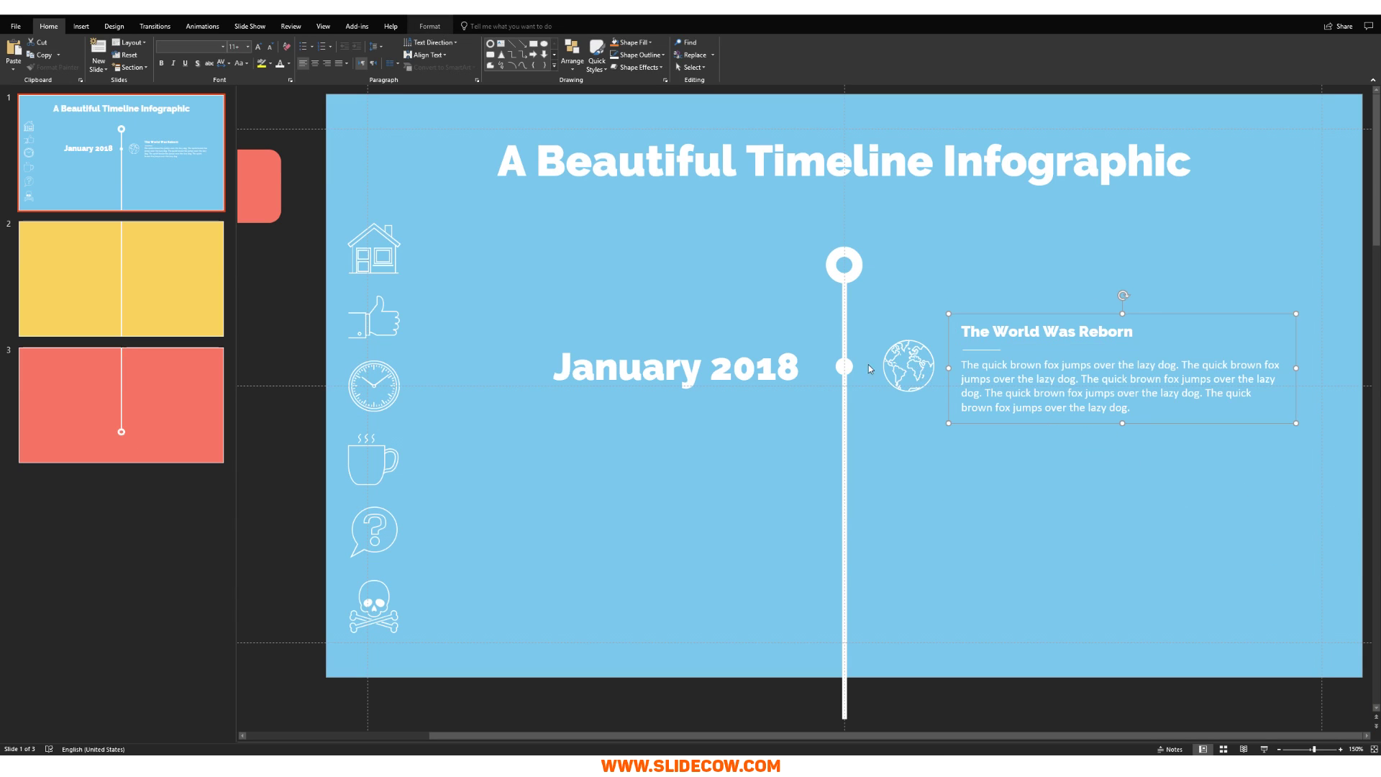
{"action": "left_click_drag", "start_coordinate": [498, 288], "coordinate": [1309, 456]}
{"action": "left_click", "coordinate": [573, 51]}
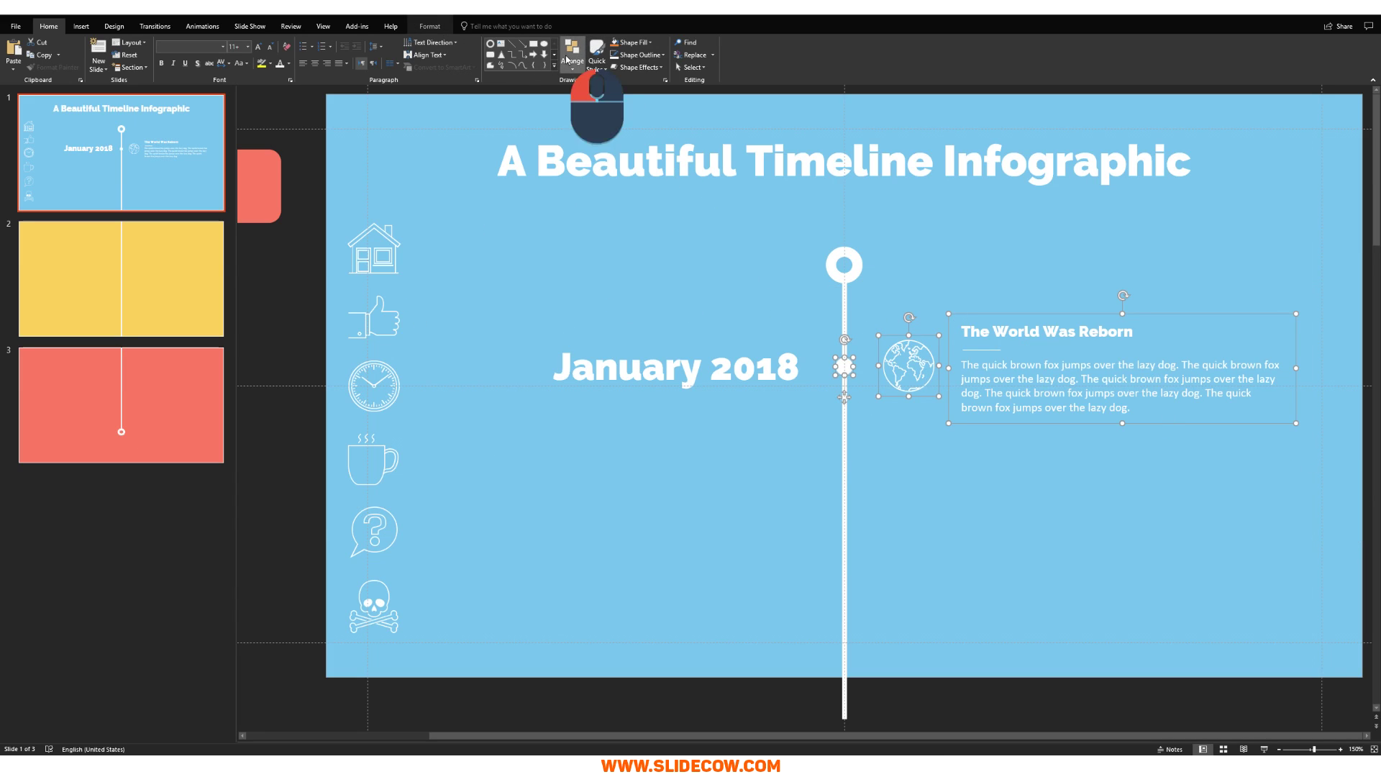
{"action": "mouse_move", "coordinate": [627, 210]}
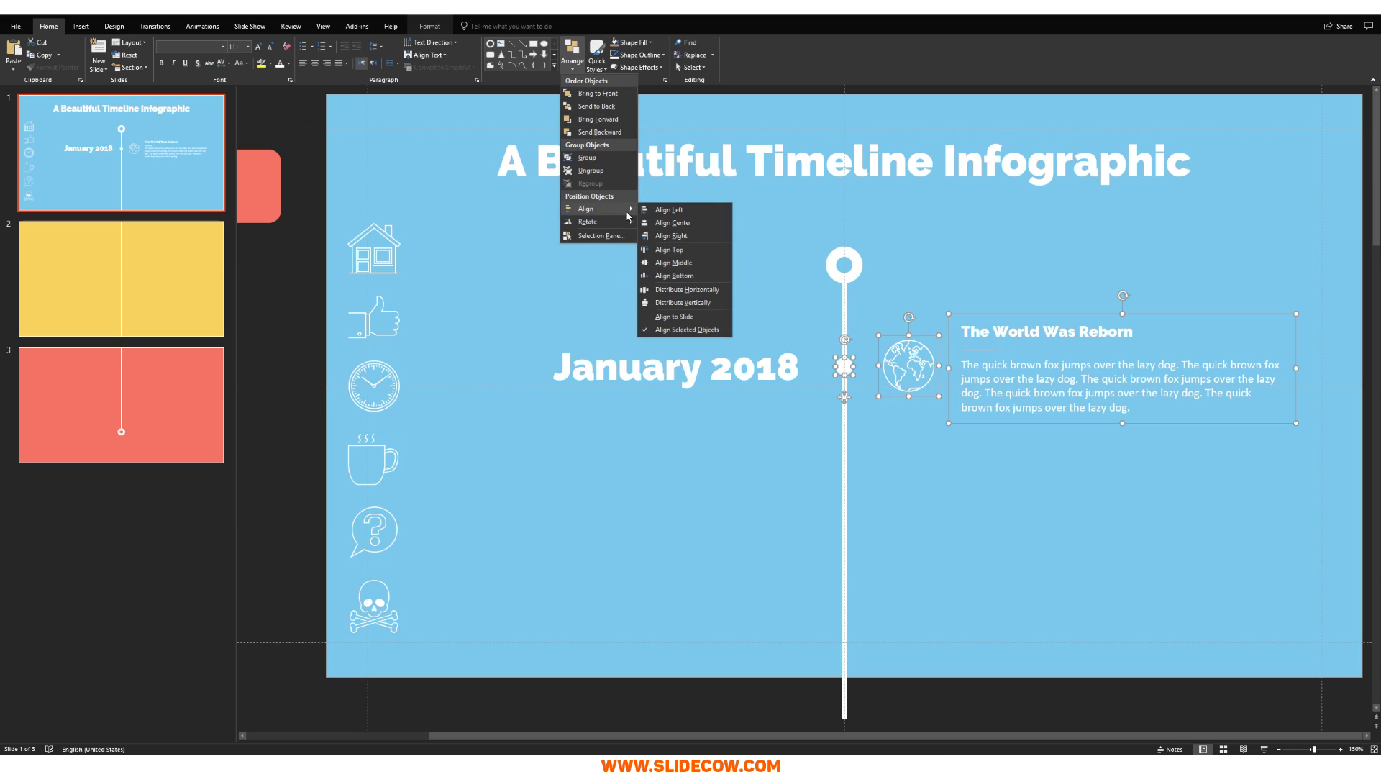
{"action": "left_click", "coordinate": [696, 268]}
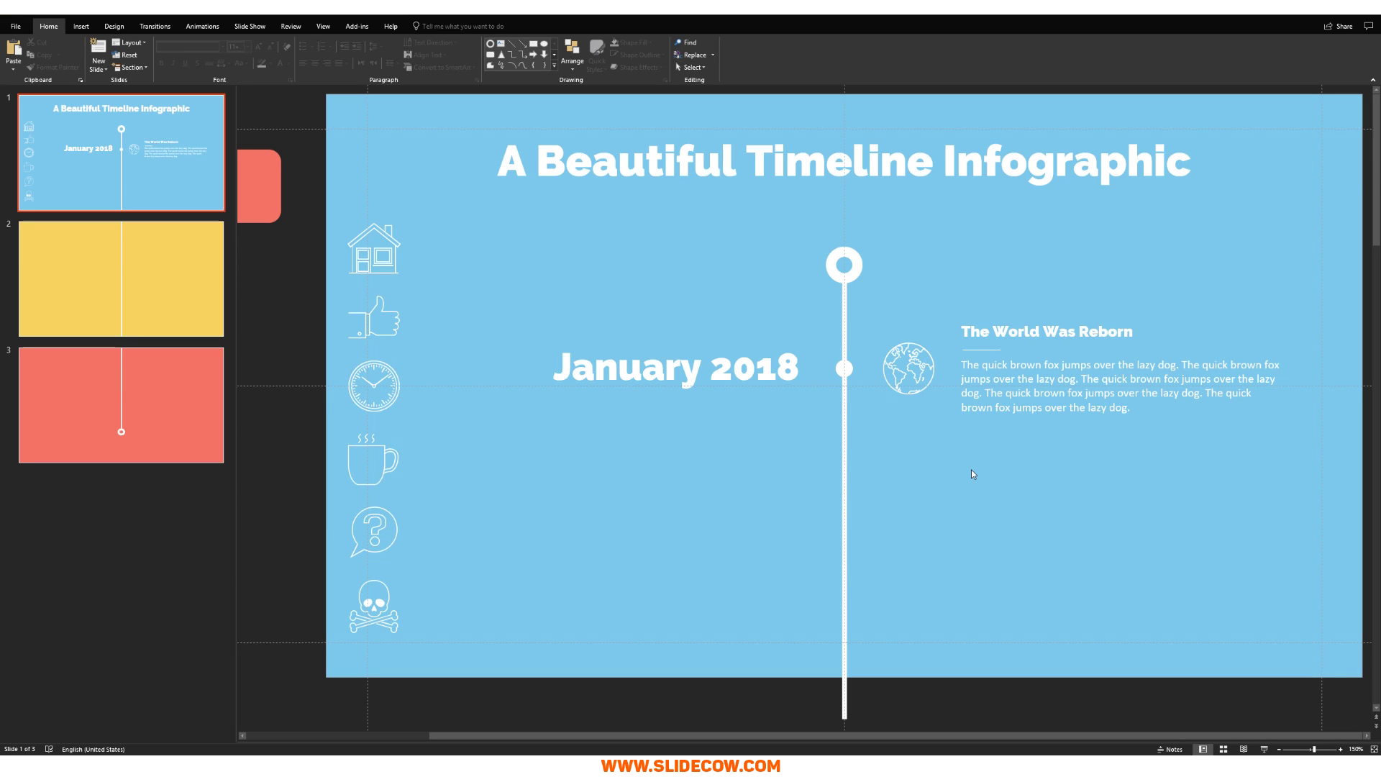
Group the date, small circle, globe icon and text, and place a copy of the group straight below it on the timeline.
{"action": "scroll", "coordinate": [717, 344], "scroll_direction": "down", "scroll_amount": 2, "text": "ctrl"}
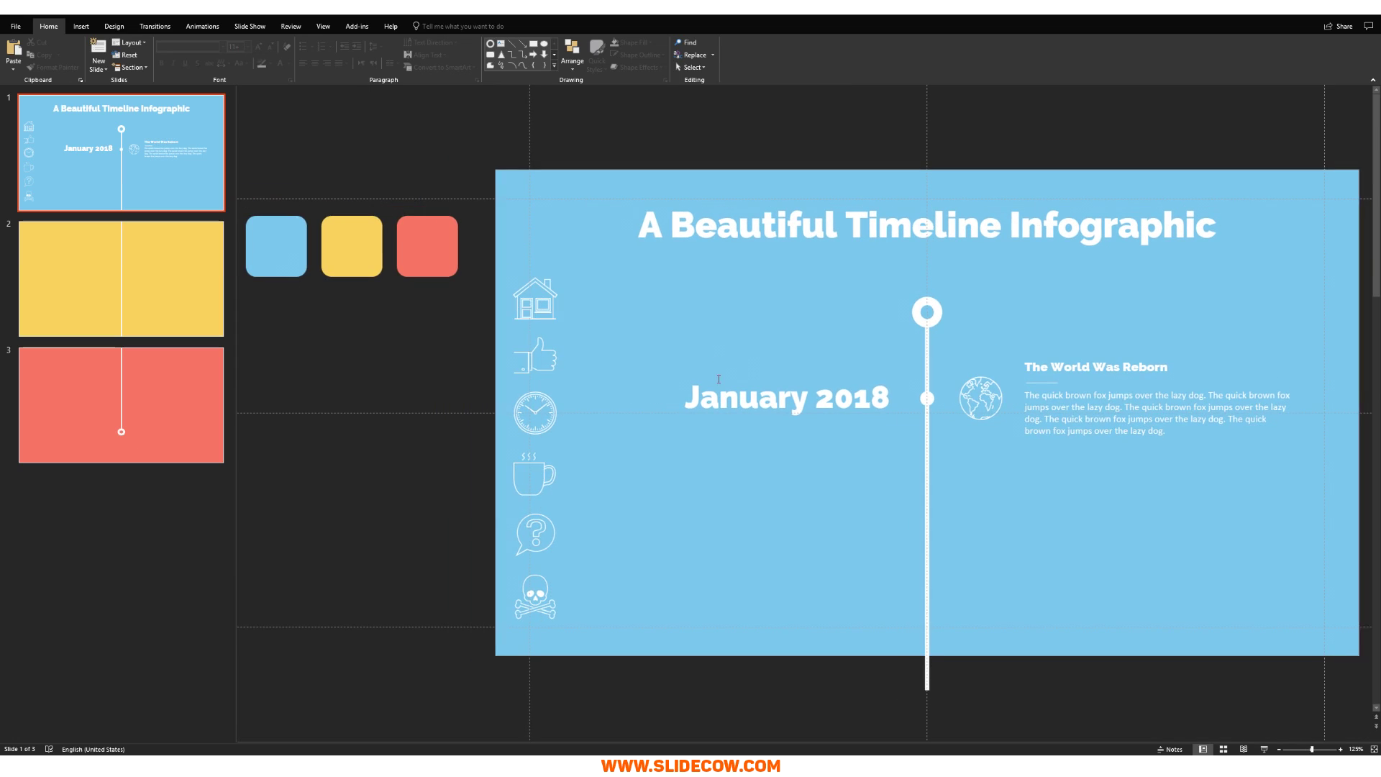
{"action": "left_click_drag", "start_coordinate": [647, 327], "coordinate": [1323, 529]}
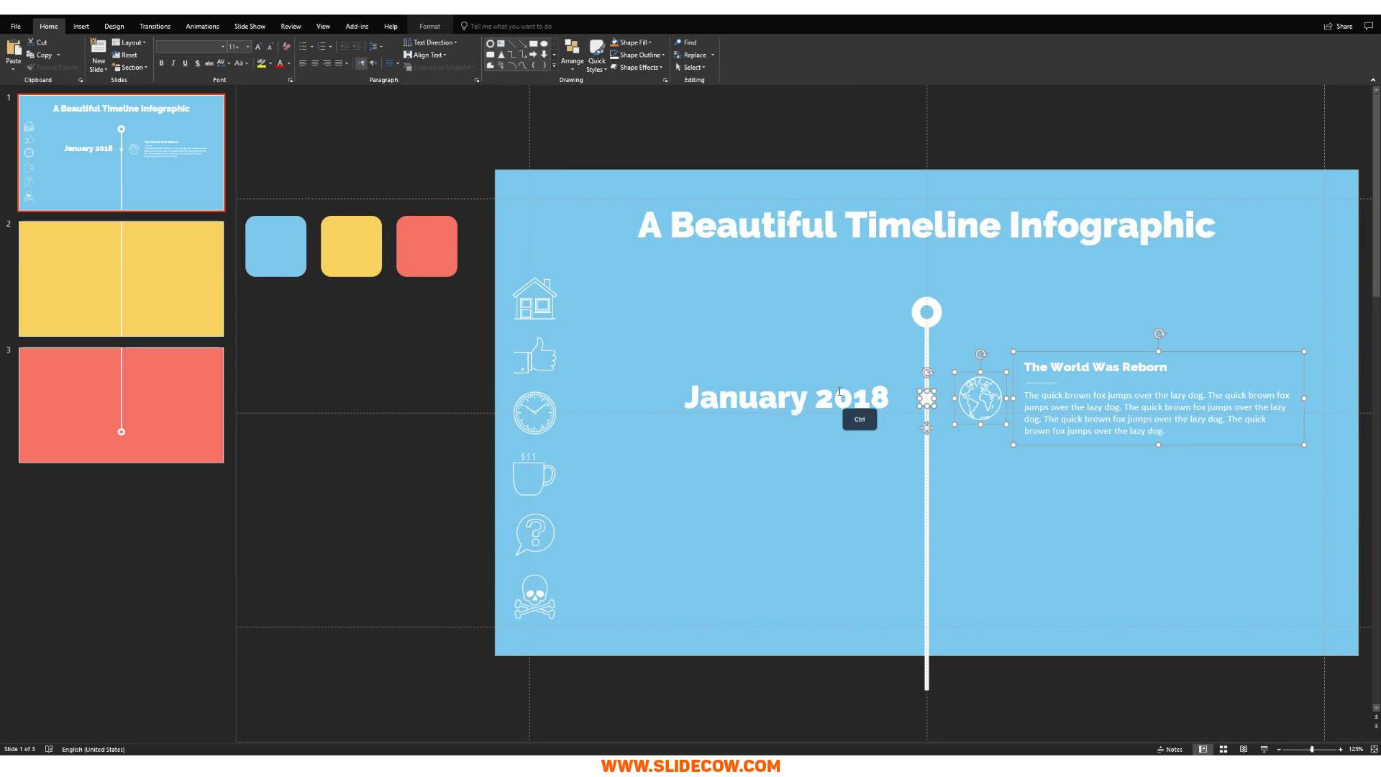
{"action": "left_click", "coordinate": [863, 416], "text": "shift"}
{"action": "key", "text": "ctrl+g"}
{"action": "left_click_drag", "start_coordinate": [970, 450], "coordinate": [979, 581], "text": "ctrl+shift"}
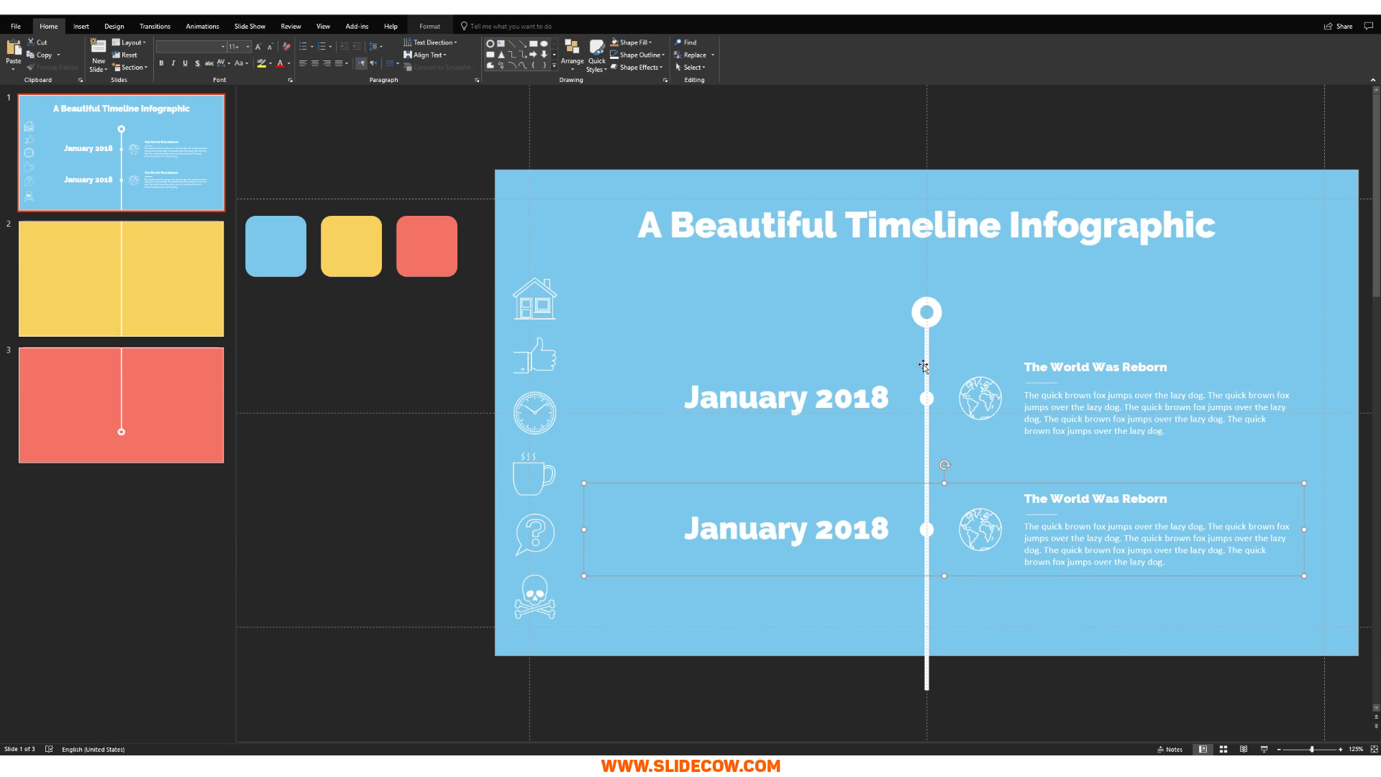
{"action": "left_click_drag", "start_coordinate": [956, 482], "coordinate": [956, 496], "text": "shift"}
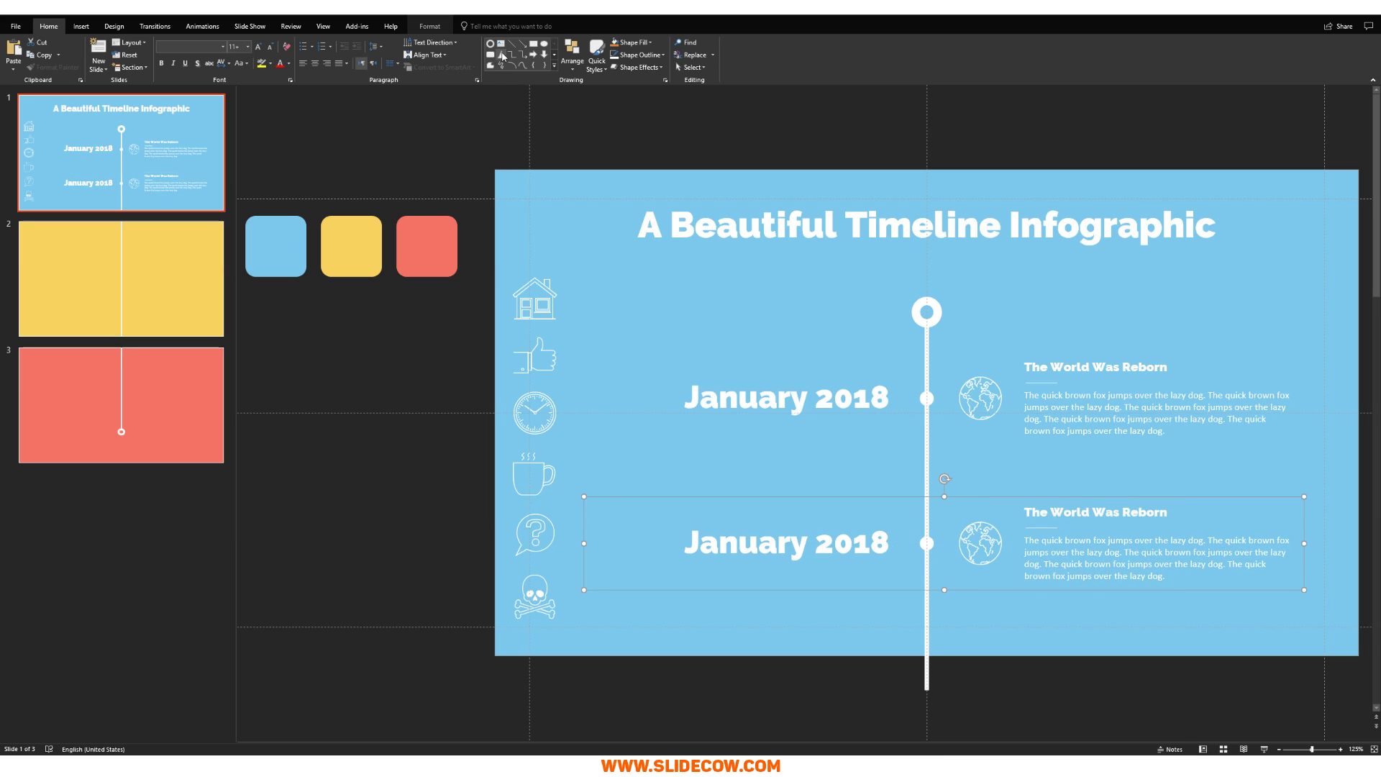
Flip the lower copy of the timeline entry group horizontally.
{"action": "left_click", "coordinate": [572, 54]}
{"action": "mouse_move", "coordinate": [615, 219]}
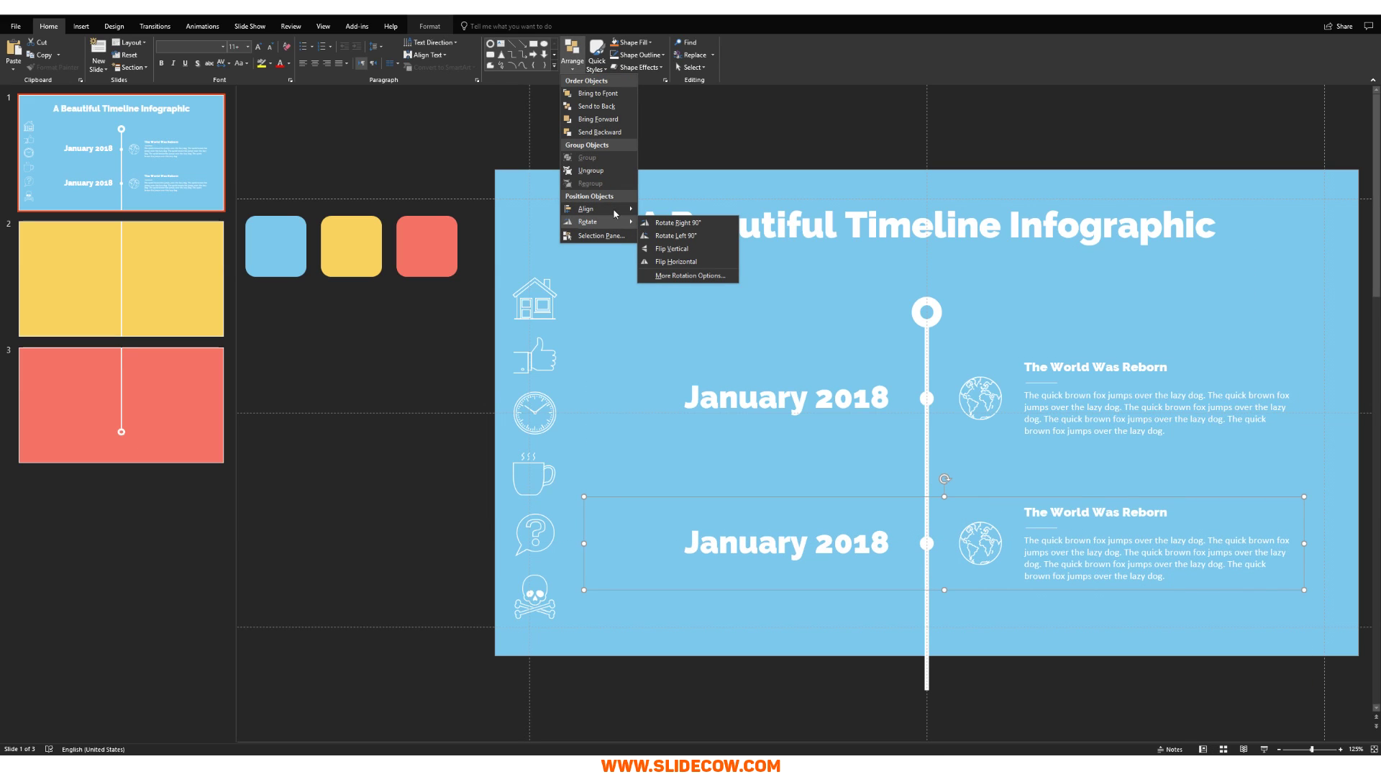
{"action": "left_click", "coordinate": [690, 262]}
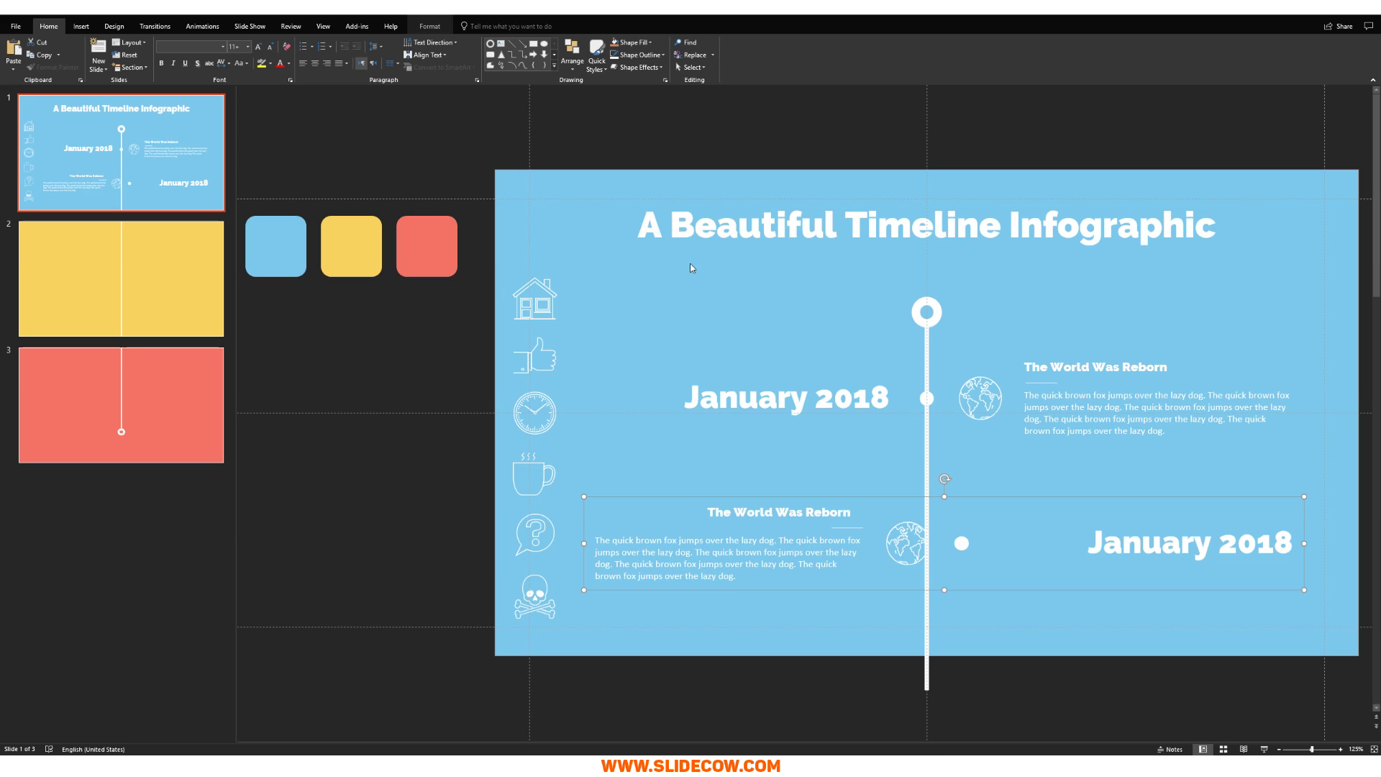
Shift the flipped group sideways until its small circle sits centered on the vertical timeline.
{"action": "scroll", "coordinate": [699, 353], "scroll_direction": "up", "scroll_amount": 3, "text": "ctrl"}
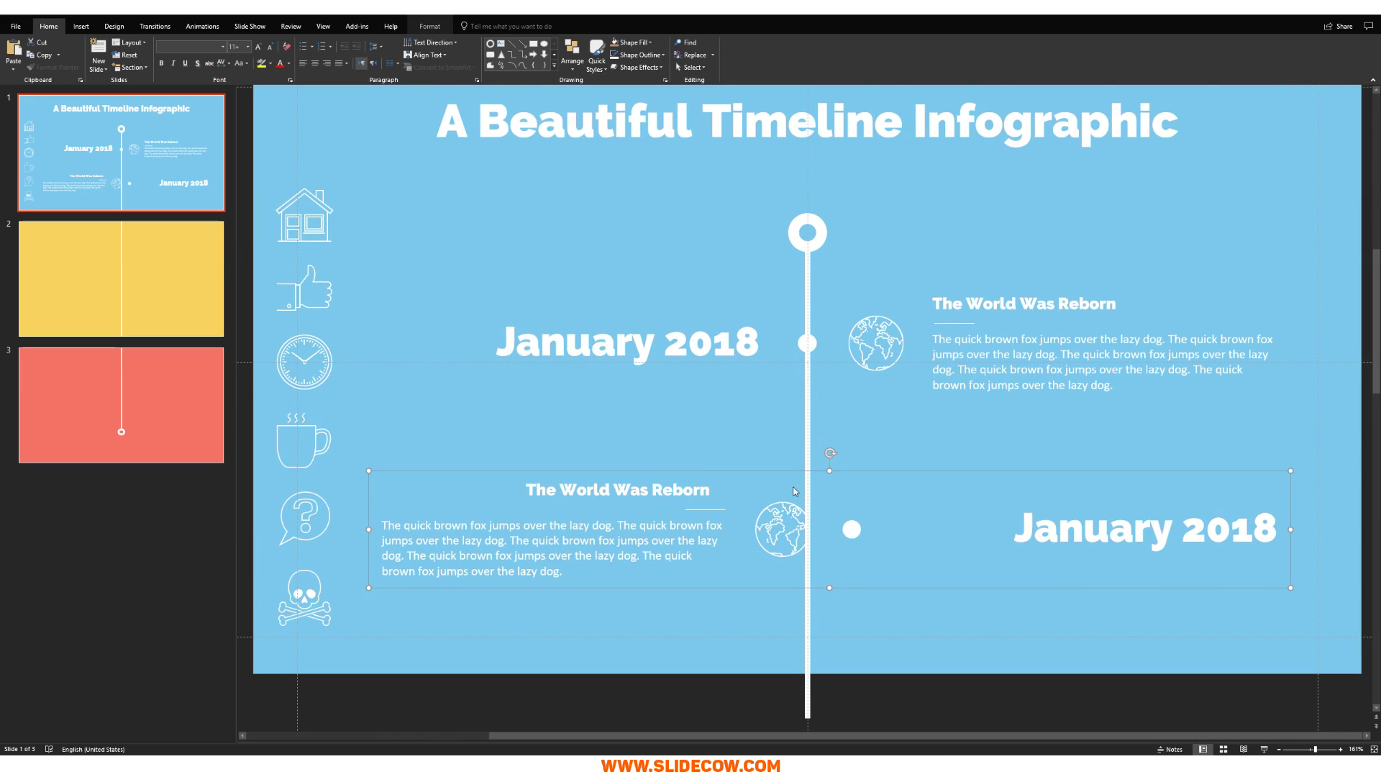
{"action": "left_click", "coordinate": [852, 528]}
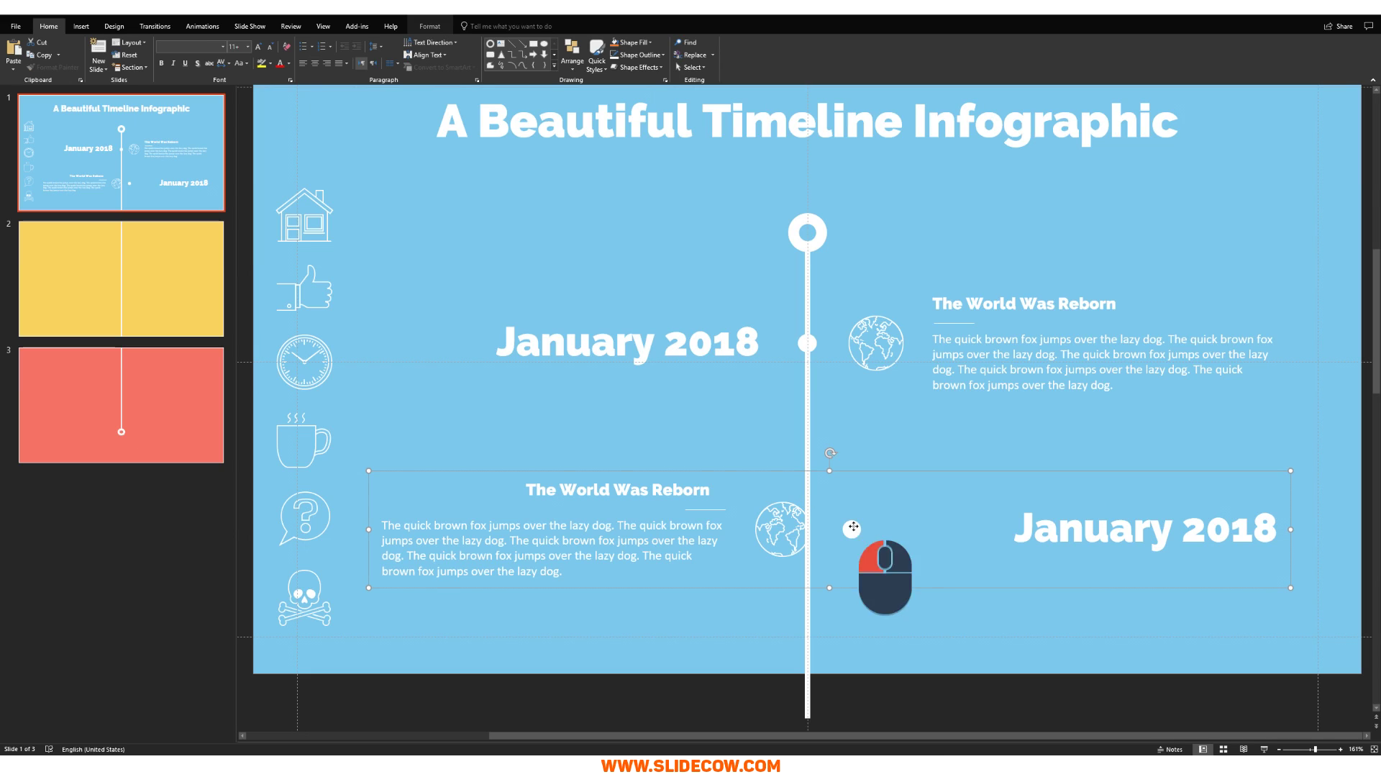
{"action": "left_click", "coordinate": [867, 475]}
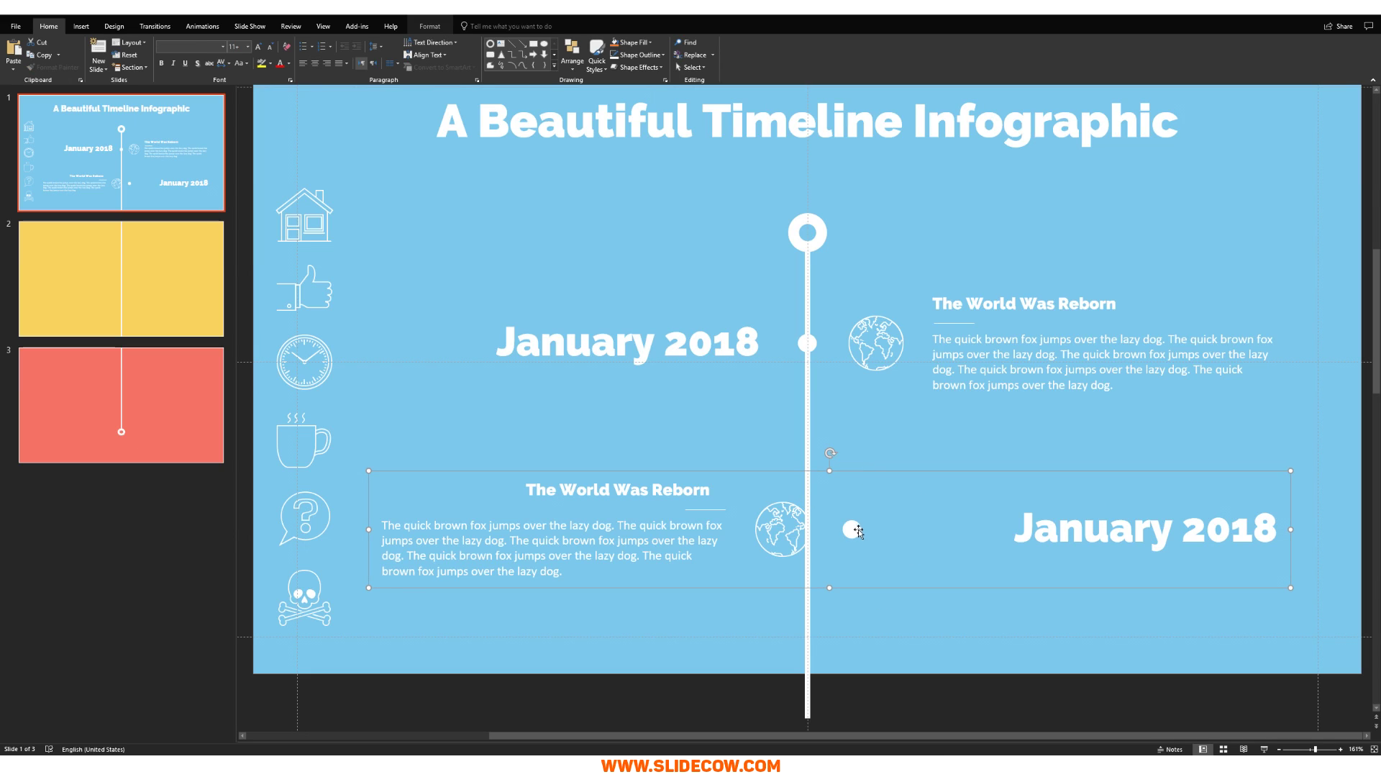
{"action": "key", "text": "Left"}
{"action": "key", "text": "Left"}
{"action": "key", "text": "Left"}
{"action": "key", "text": "Left"}
{"action": "key", "text": "Left"}
{"action": "key", "text": "Left"}
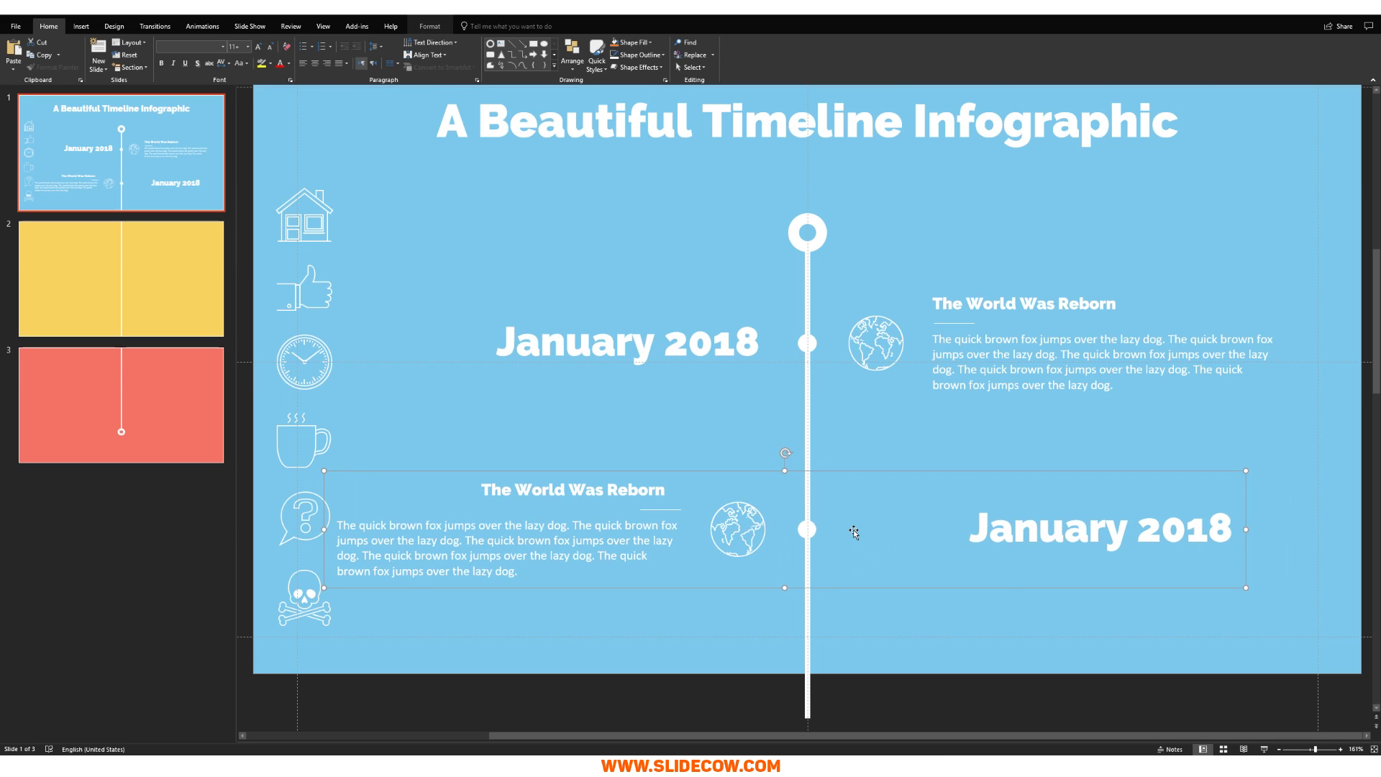
Select the date text box inside the flipped group.
{"action": "key", "text": "ctrl"}
{"action": "scroll", "coordinate": [853, 529], "scroll_direction": "down", "scroll_amount": 1}
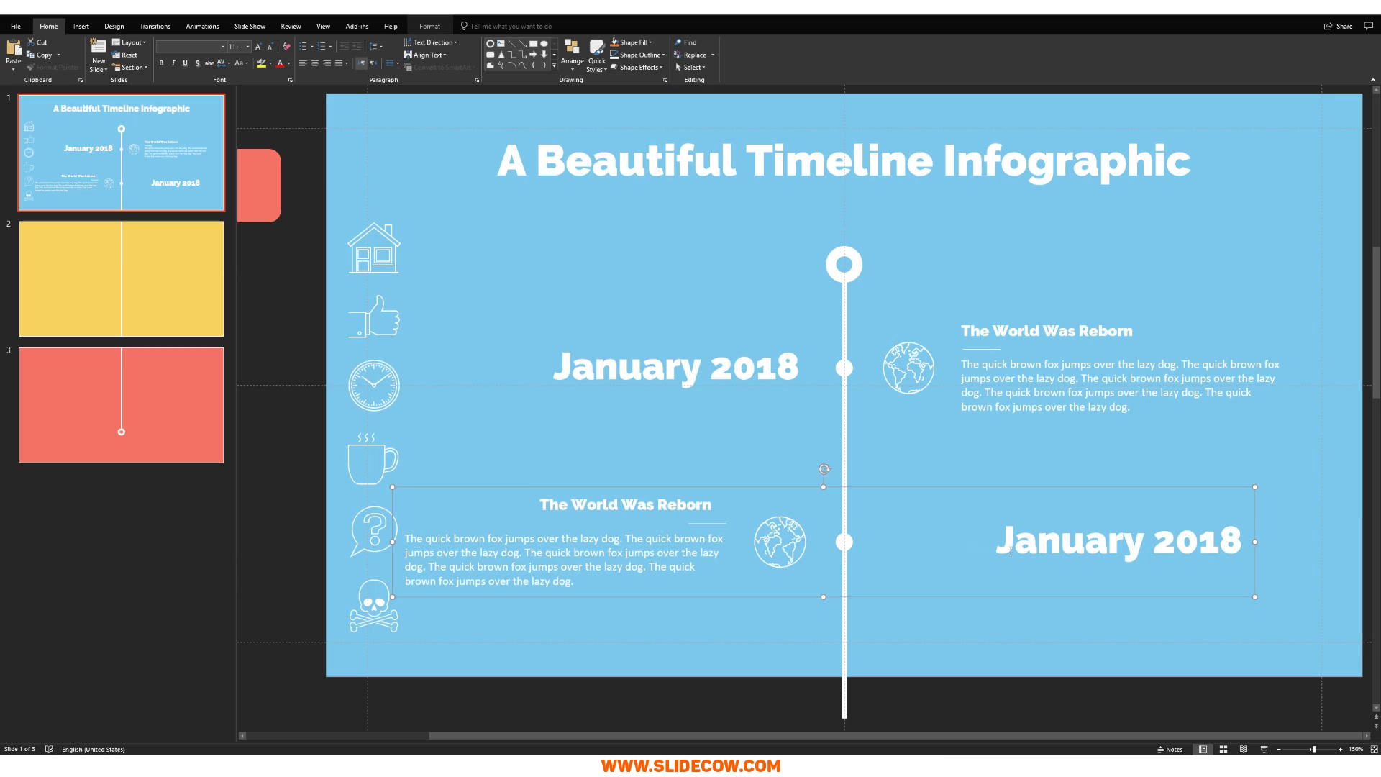
{"action": "left_click", "coordinate": [1047, 540]}
{"action": "left_click", "coordinate": [1062, 566]}
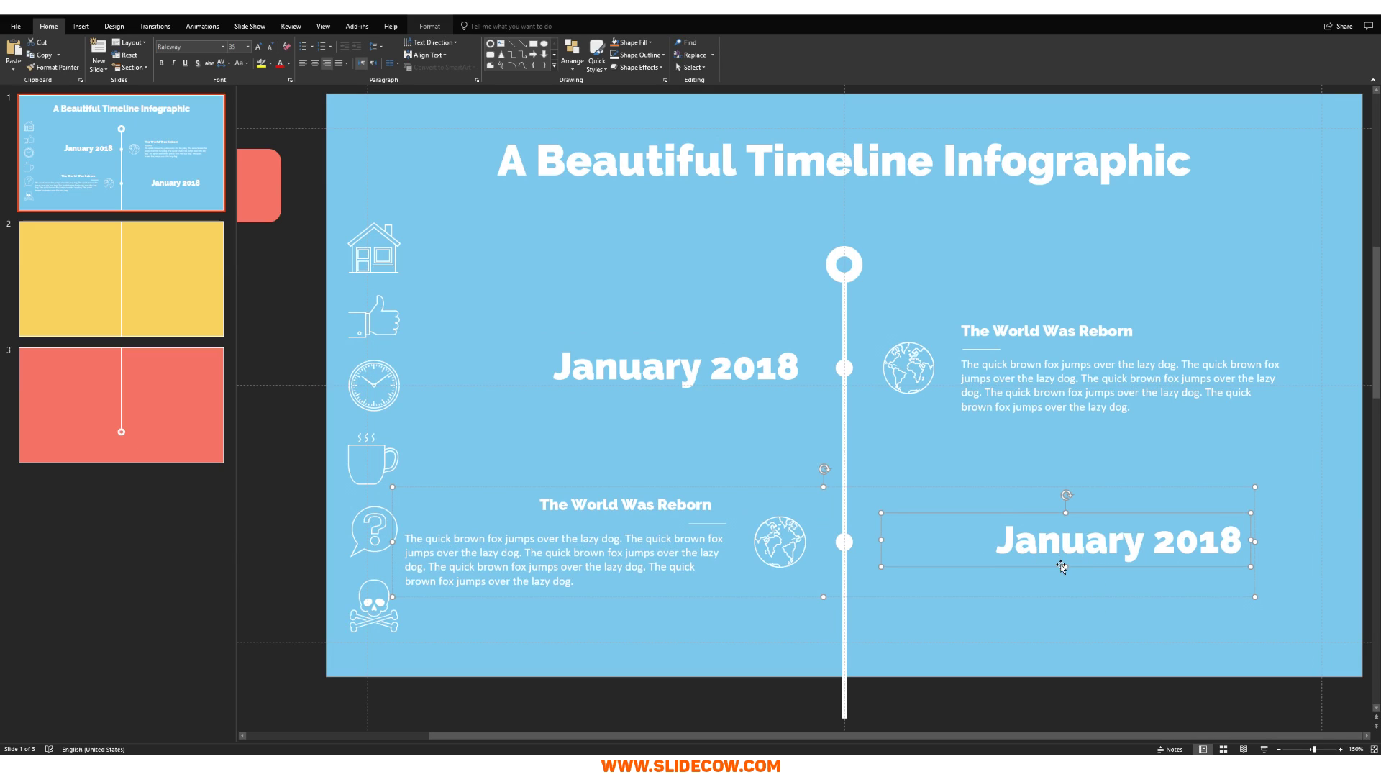
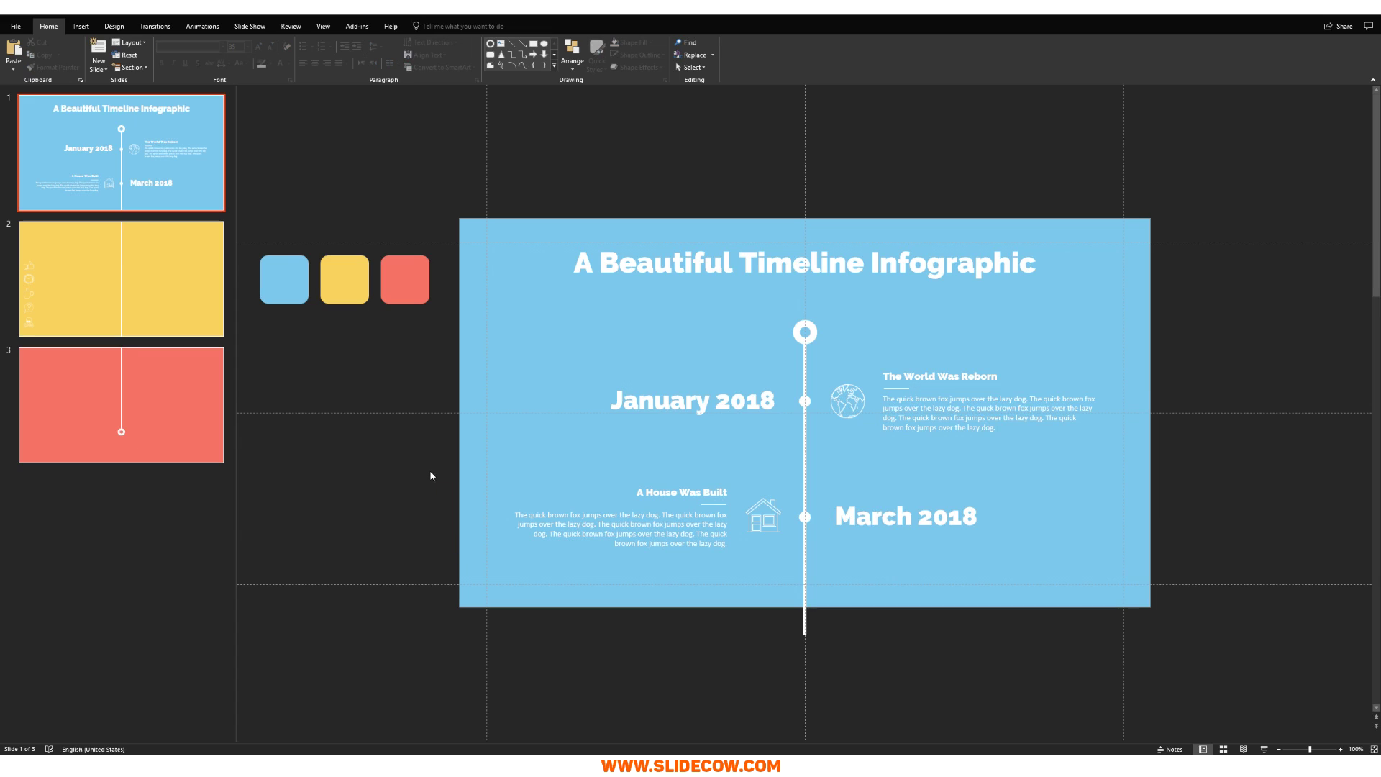
Group the March 2018 entry, and place copies of both entry groups on the yellow slide, moved up toward its upper edge.
{"action": "key", "text": "ctrl+g"}
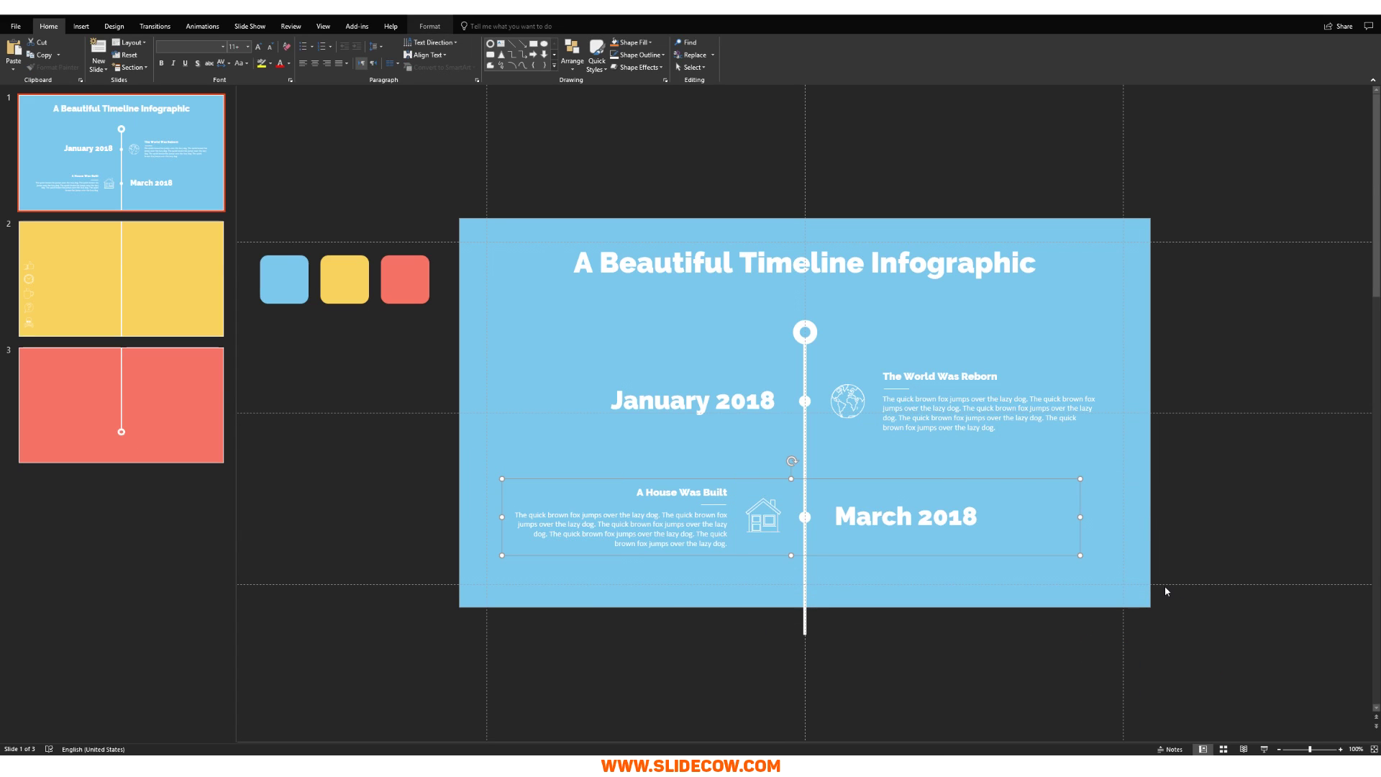
{"action": "left_click_drag", "start_coordinate": [414, 343], "coordinate": [1201, 593]}
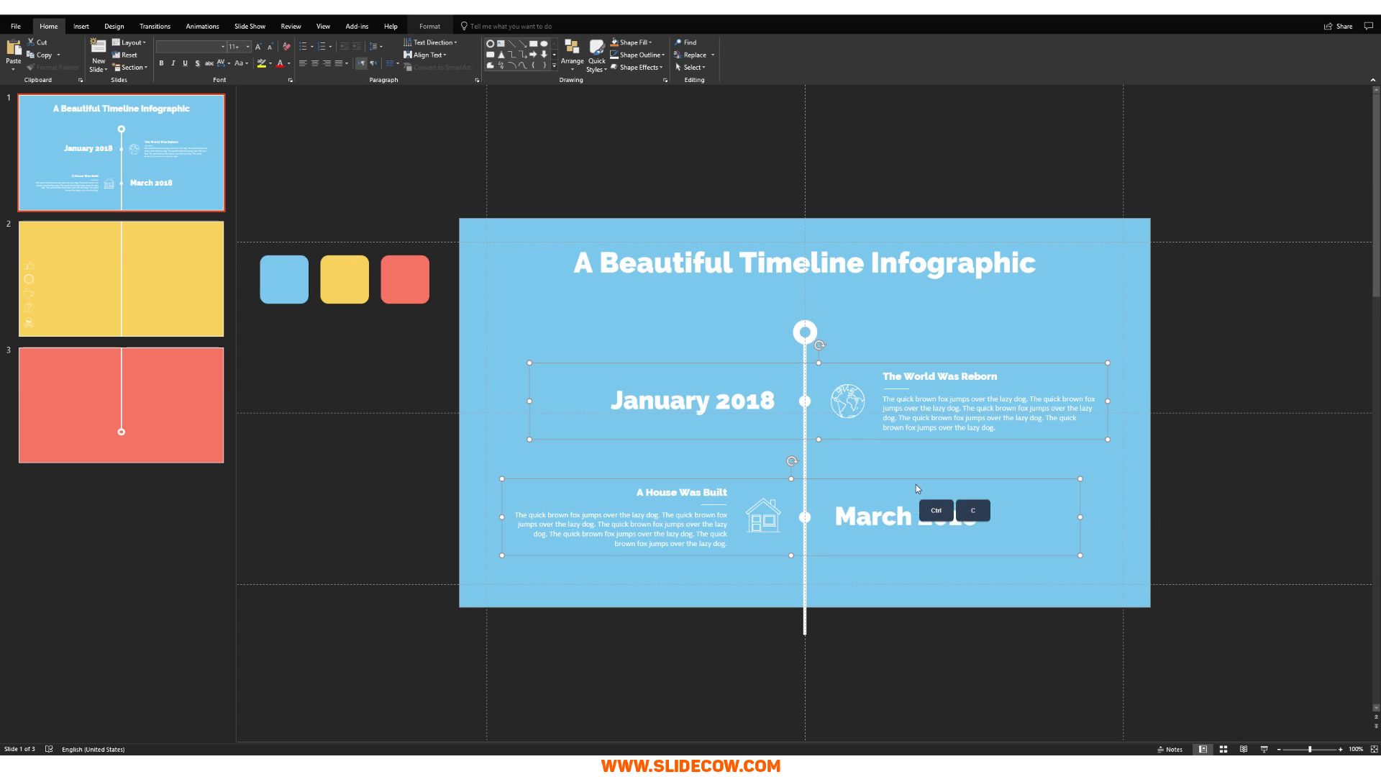
{"action": "left_click", "coordinate": [142, 275]}
{"action": "key", "text": "ctrl+v"}
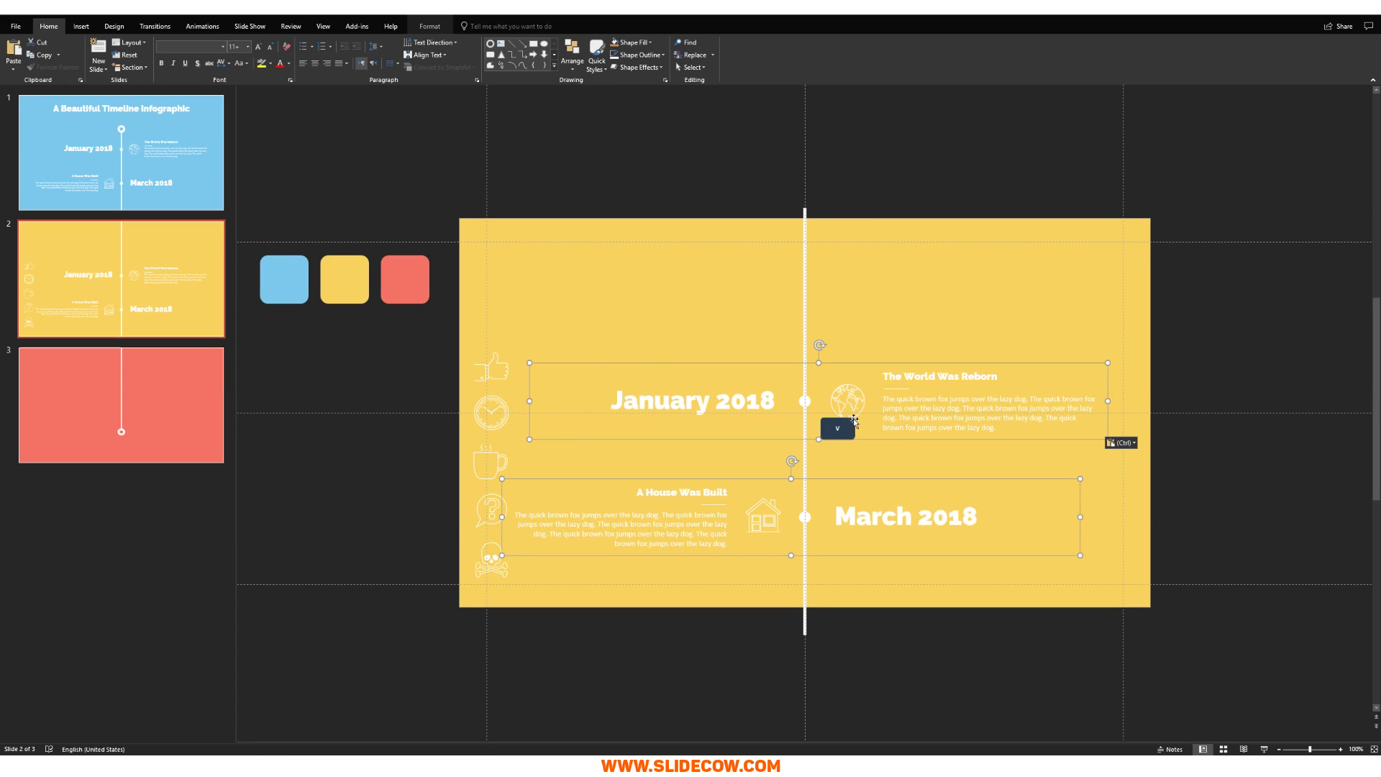
{"action": "left_click_drag", "start_coordinate": [865, 412], "coordinate": [870, 357]}
{"action": "left_click", "coordinate": [840, 471]}
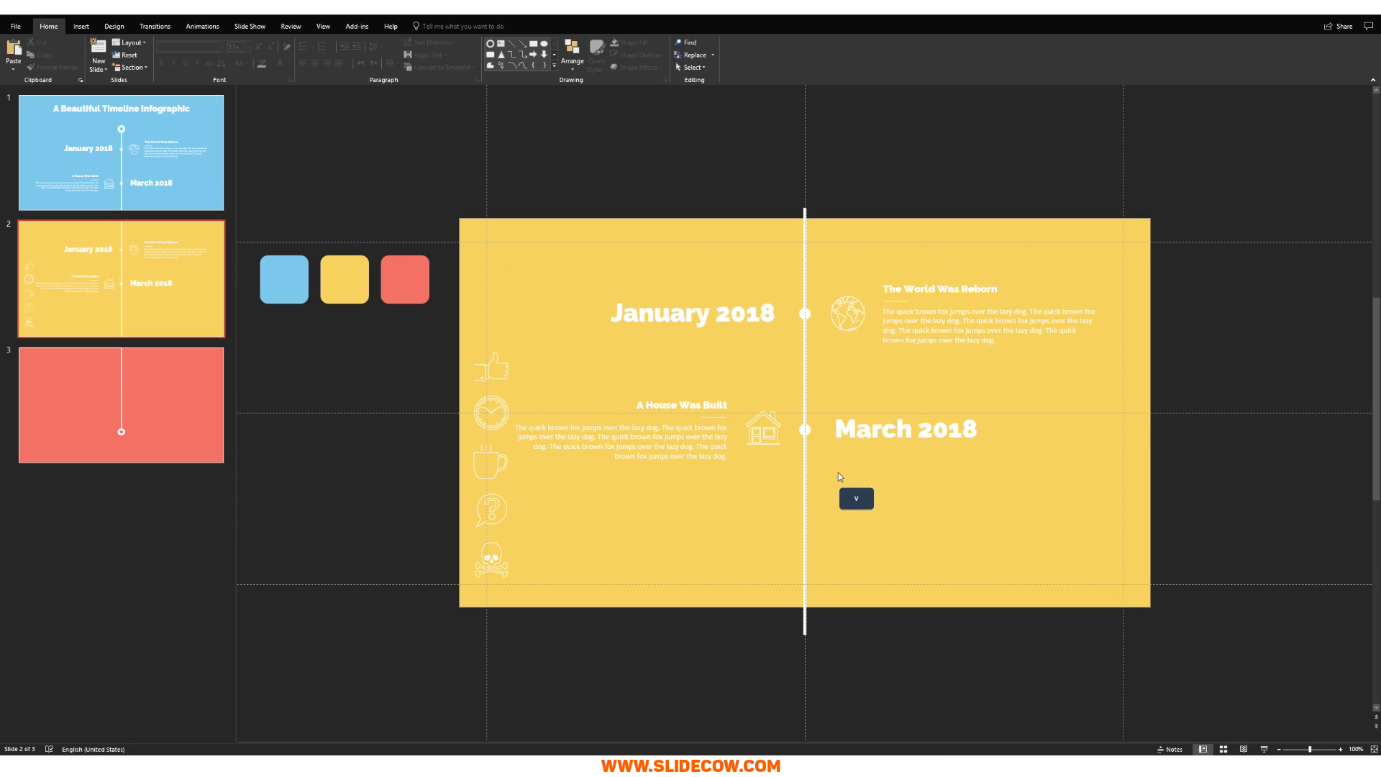
Duplicate the January 2018 entry group below the March 2018 entry and distribute the three groups vertically.
{"action": "left_click", "coordinate": [806, 315]}
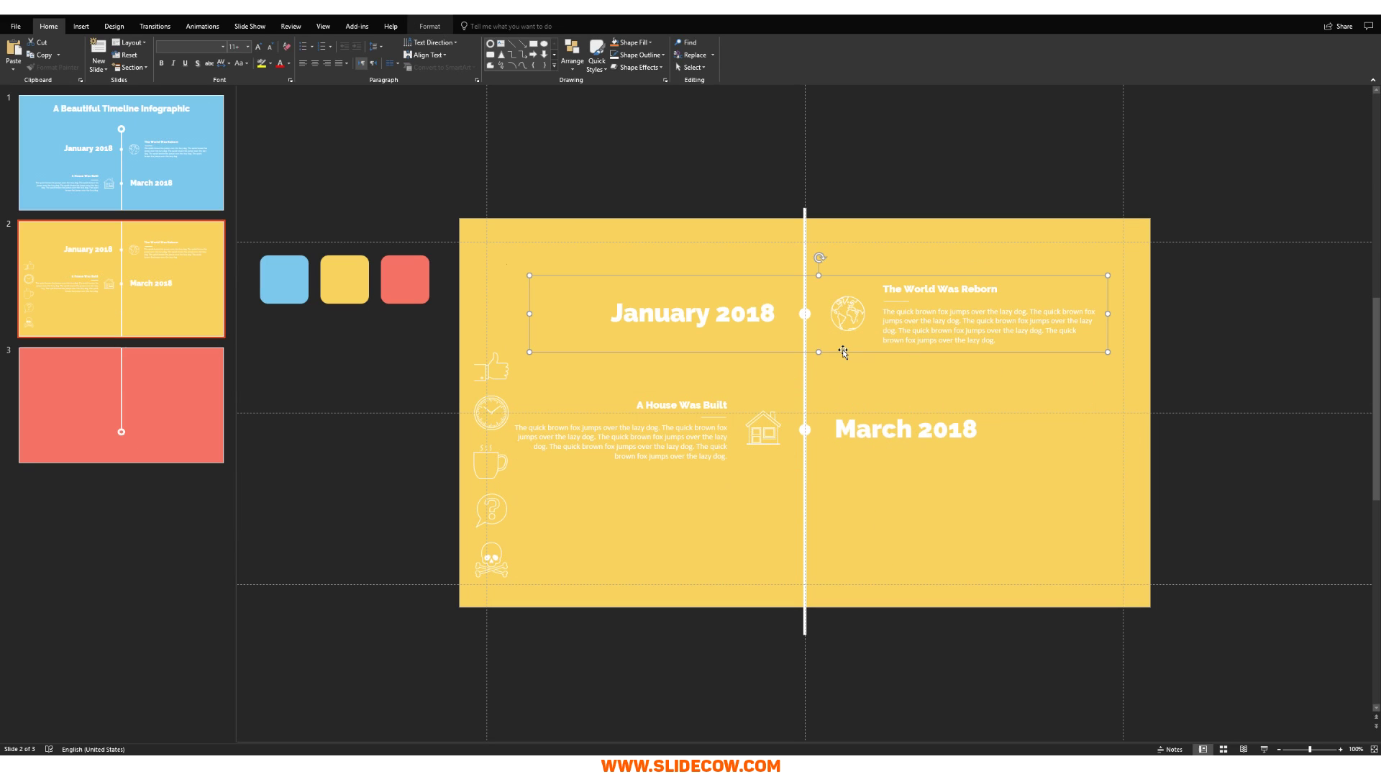
{"action": "left_click_drag", "start_coordinate": [852, 351], "coordinate": [870, 576]}
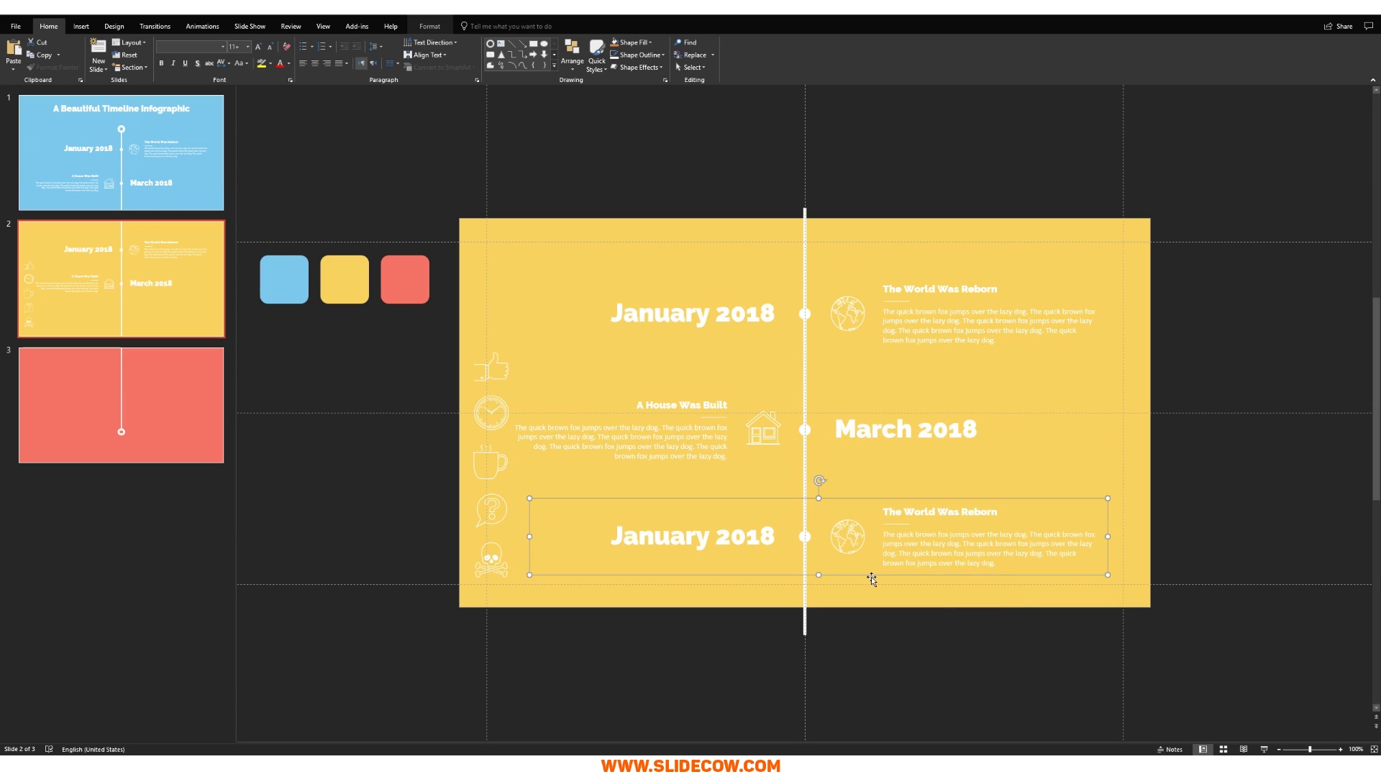
{"action": "left_click", "coordinate": [807, 432], "text": "ctrl"}
{"action": "left_click", "coordinate": [804, 317], "text": "ctrl"}
{"action": "left_click", "coordinate": [573, 51]}
{"action": "mouse_move", "coordinate": [622, 210]}
{"action": "left_click", "coordinate": [708, 302]}
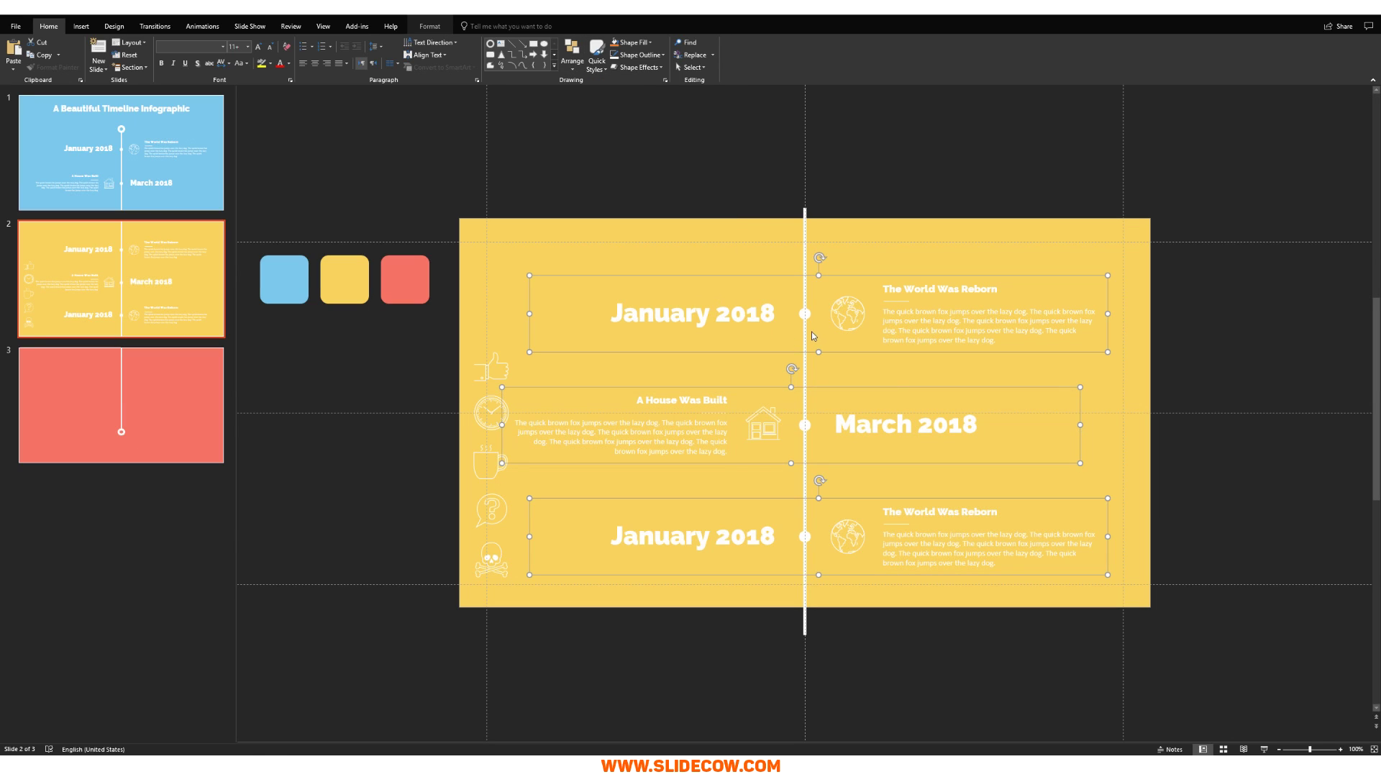
{"action": "key", "text": "Escape"}
{"action": "scroll", "coordinate": [908, 383], "scroll_direction": "down", "scroll_amount": 2}
{"action": "scroll", "coordinate": [909, 383], "scroll_direction": "up", "scroll_amount": 5}
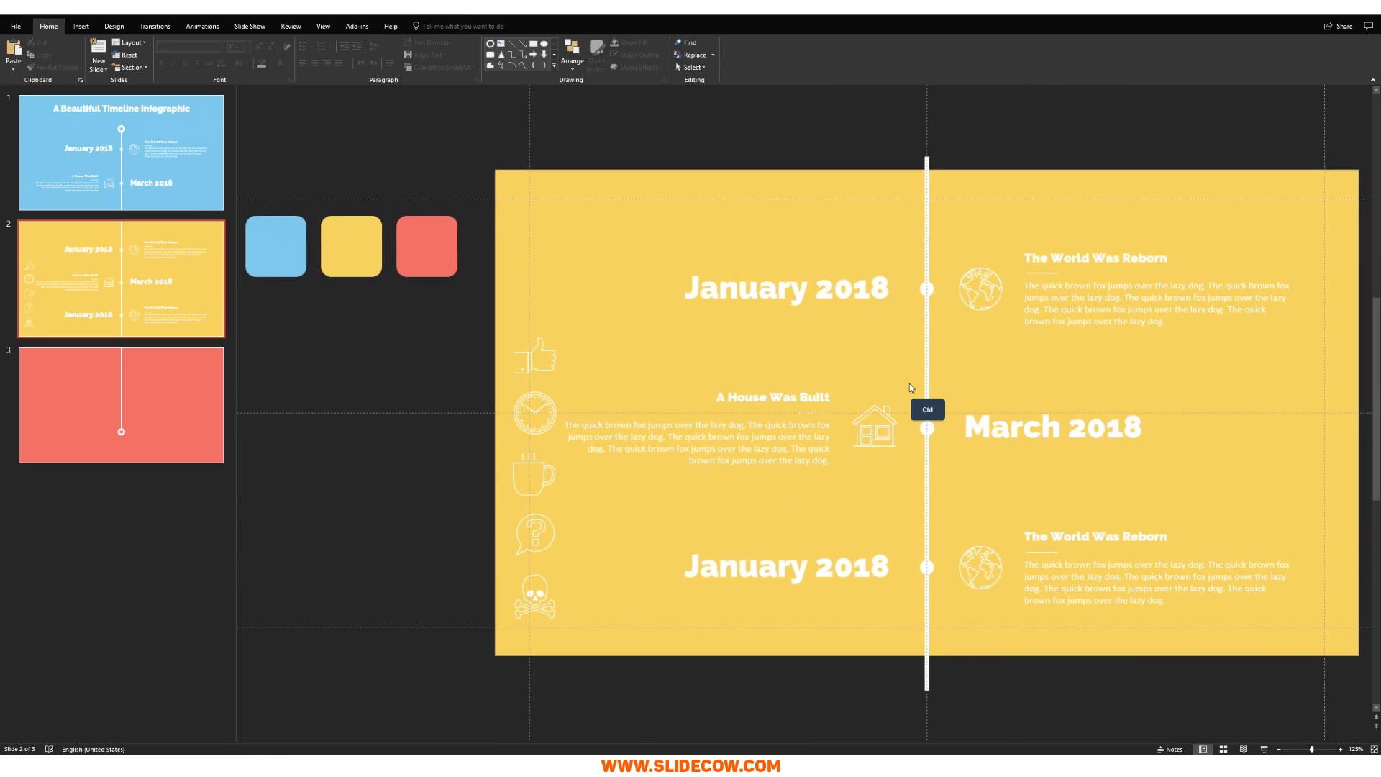
{"action": "scroll", "coordinate": [909, 382], "scroll_direction": "down", "scroll_amount": 3}
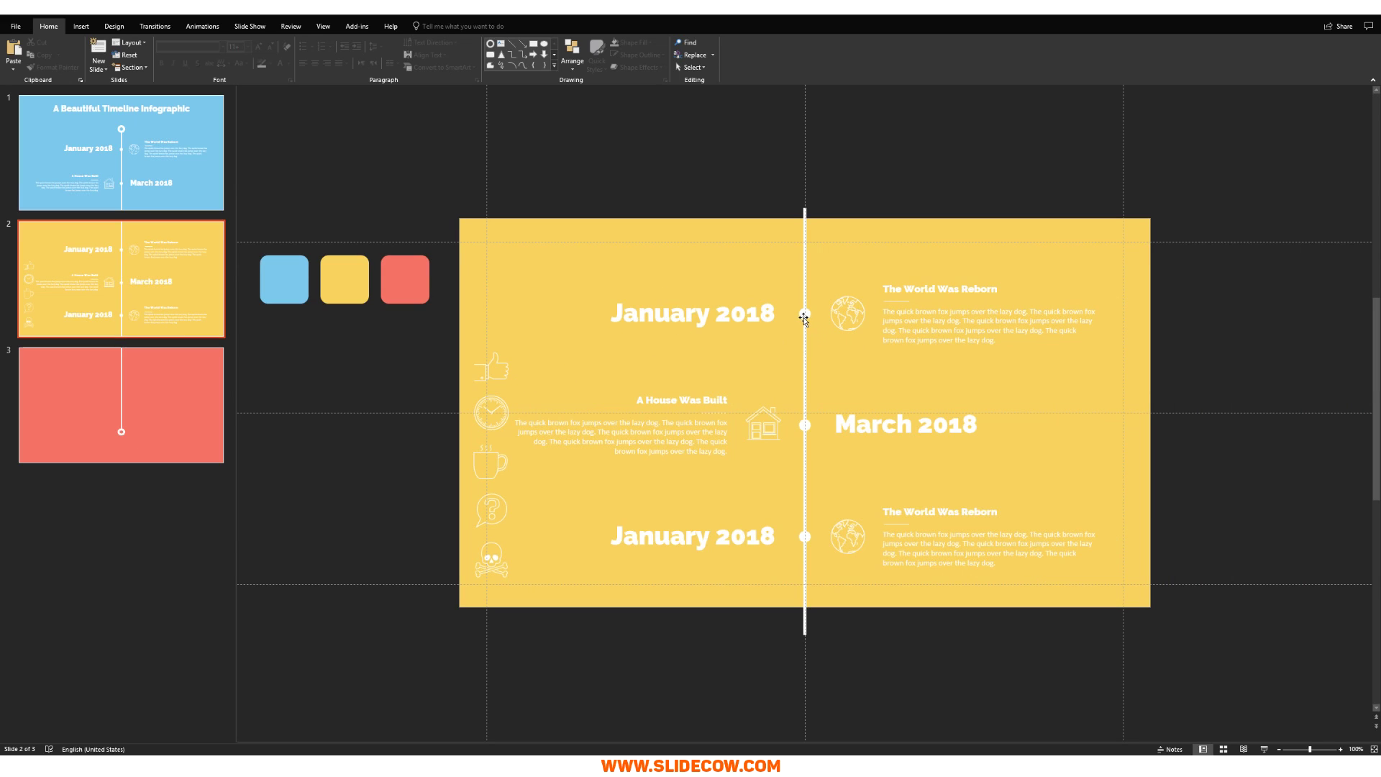
{"action": "left_click", "coordinate": [197, 187]}
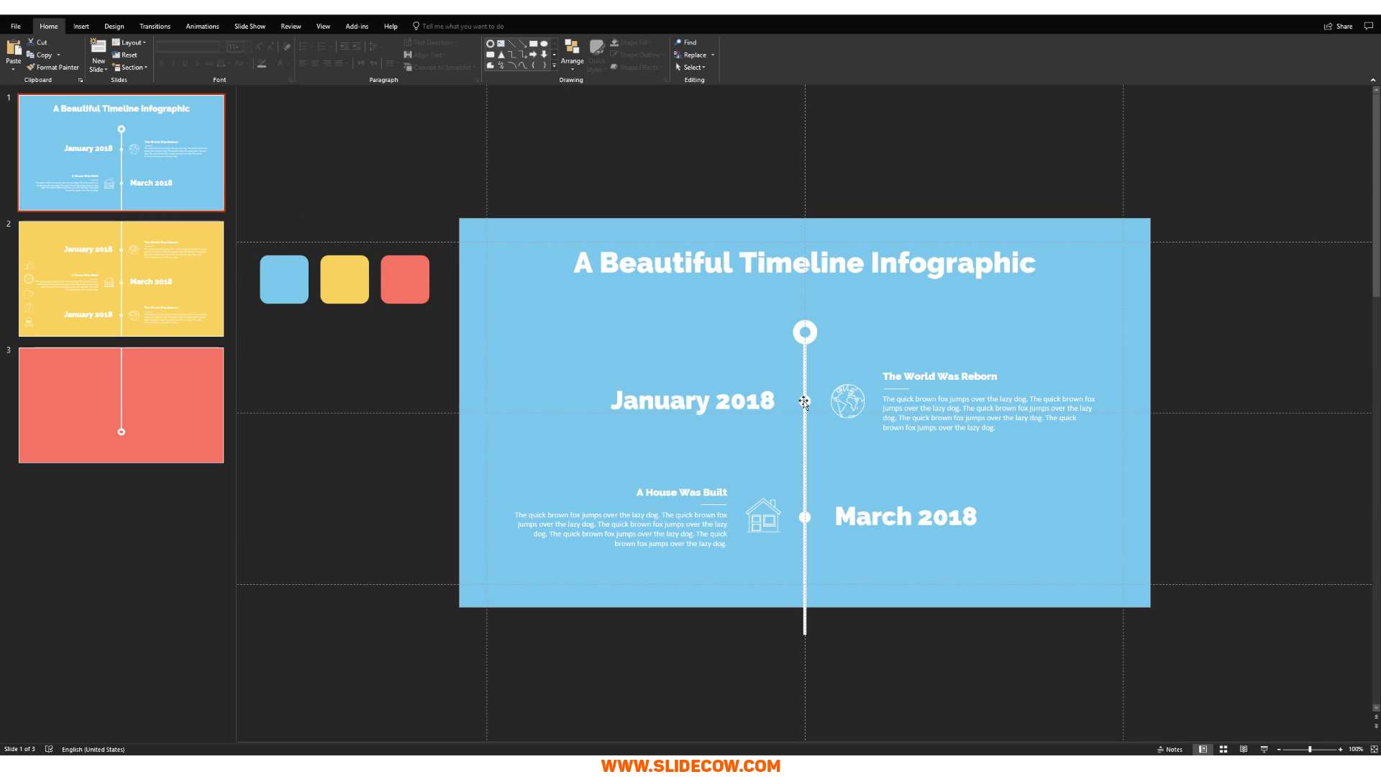
{"action": "left_click", "coordinate": [182, 305]}
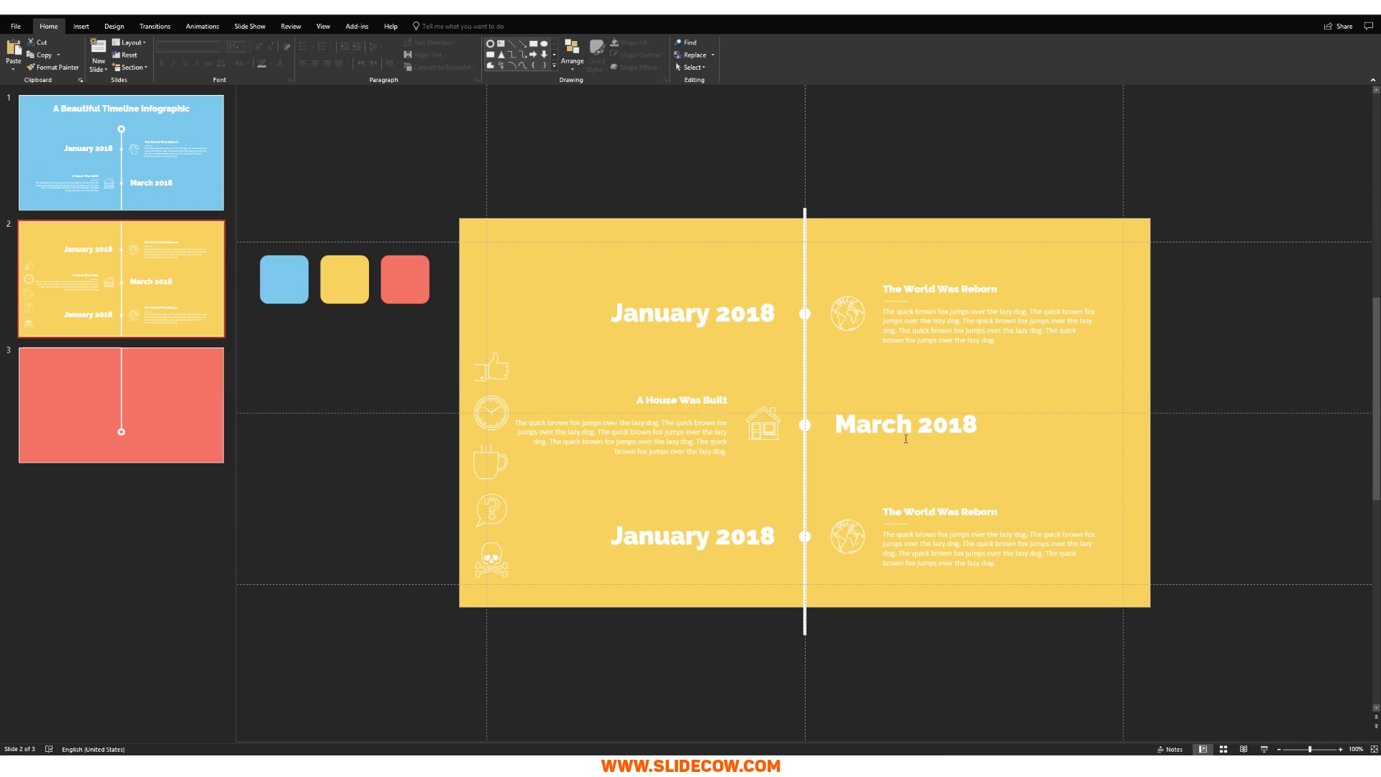
Change the date of the yellow slide's uppermost entry to April 2018.
{"action": "scroll", "coordinate": [905, 439], "scroll_direction": "up", "scroll_amount": 2, "text": "ctrl"}
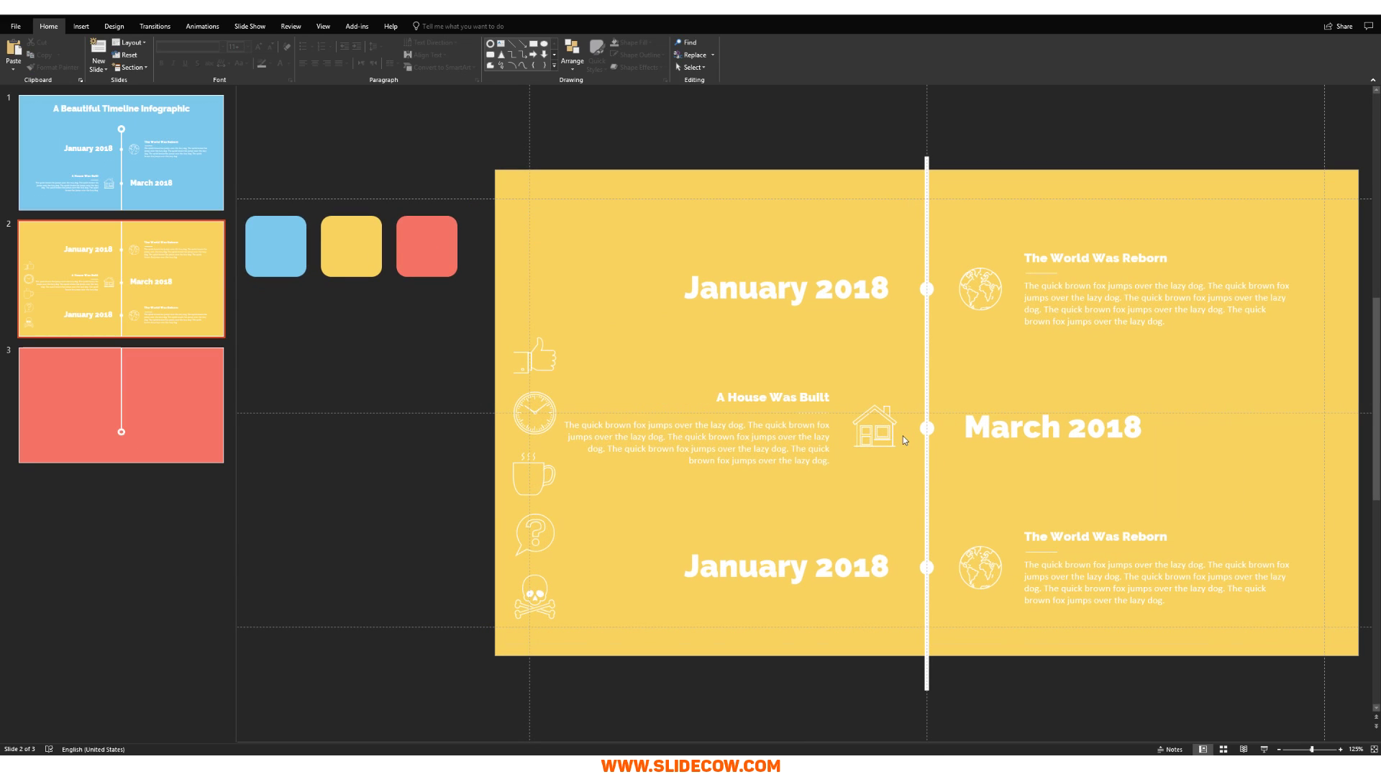
{"action": "double_click", "coordinate": [759, 292]}
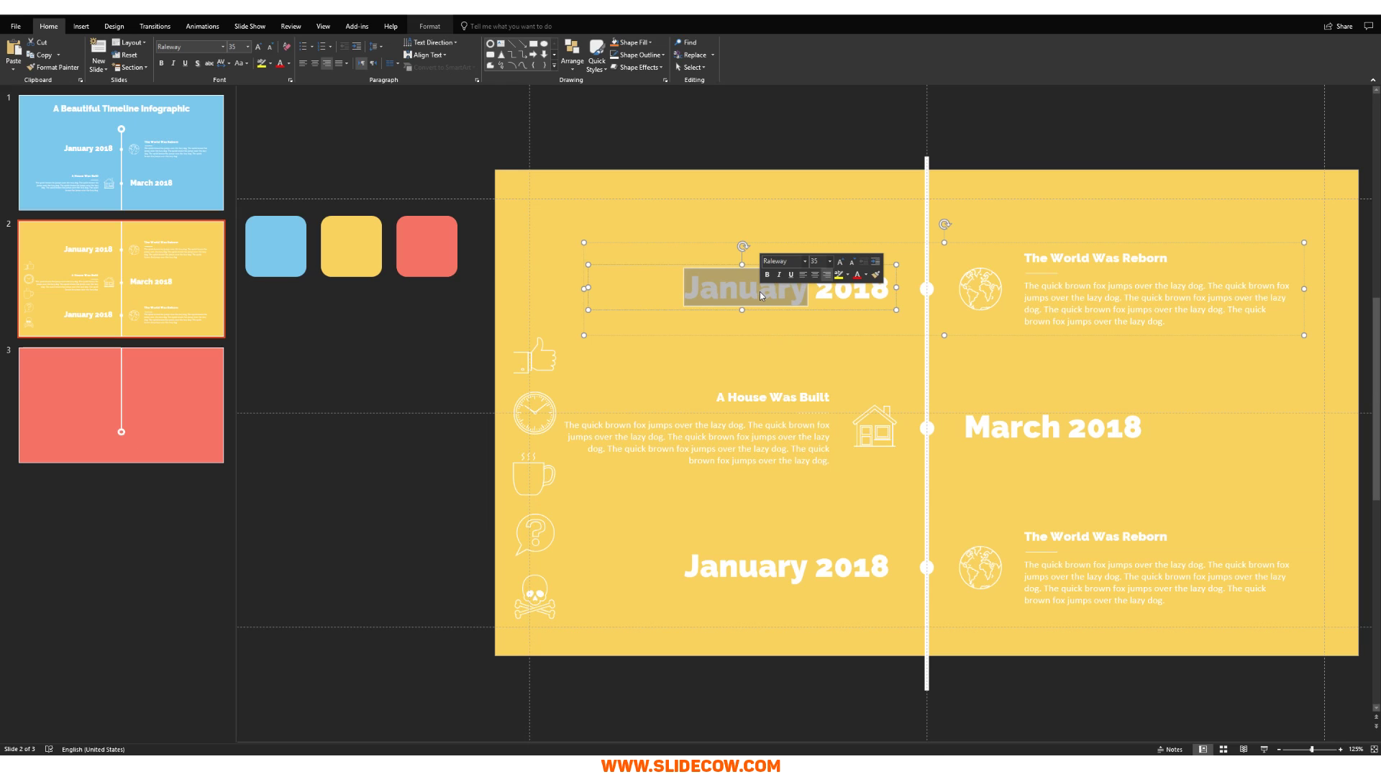
{"action": "type", "text": "April"}
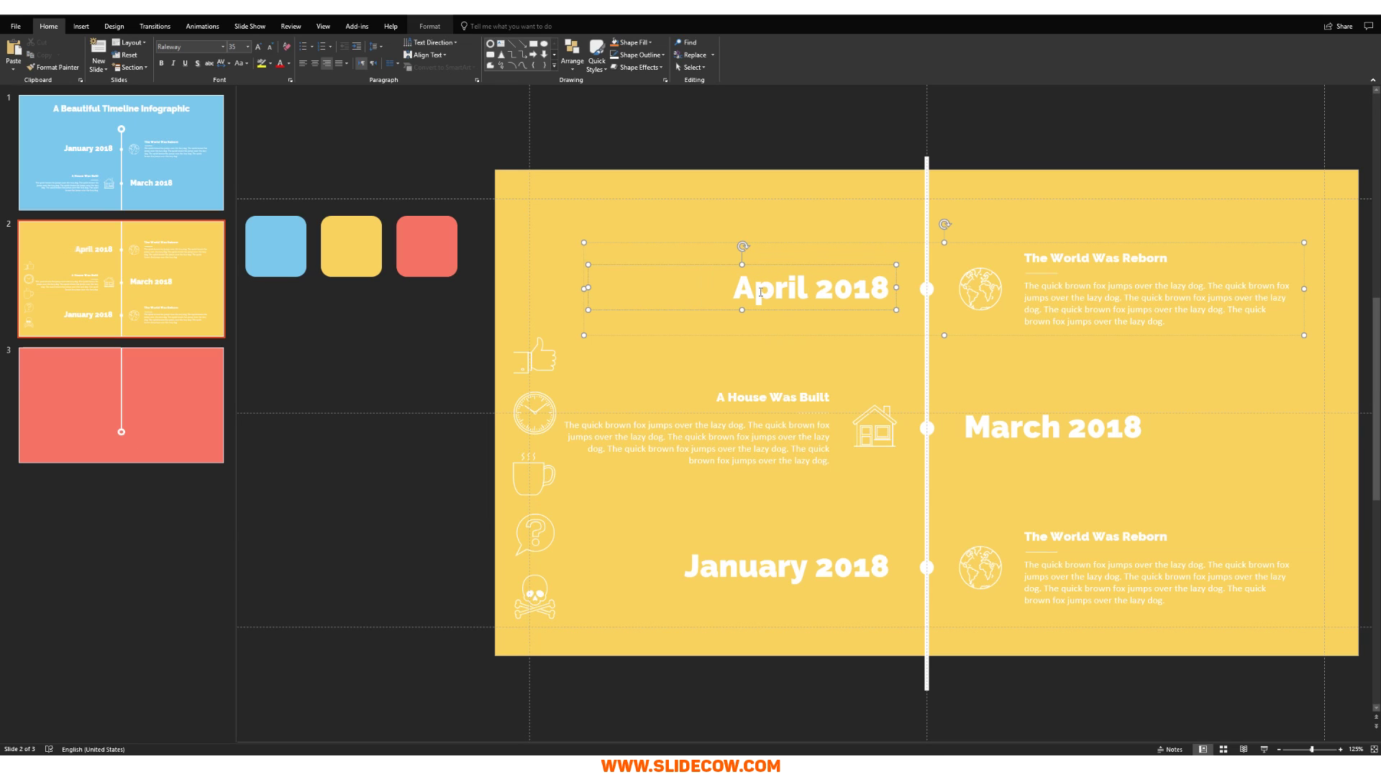
{"action": "key", "text": "Escape"}
Ungroup the April 2018 entry and replace its globe icon with the thumbs-up icon.
{"action": "key", "text": "ctrl+shift+g"}
{"action": "left_click", "coordinate": [969, 334]}
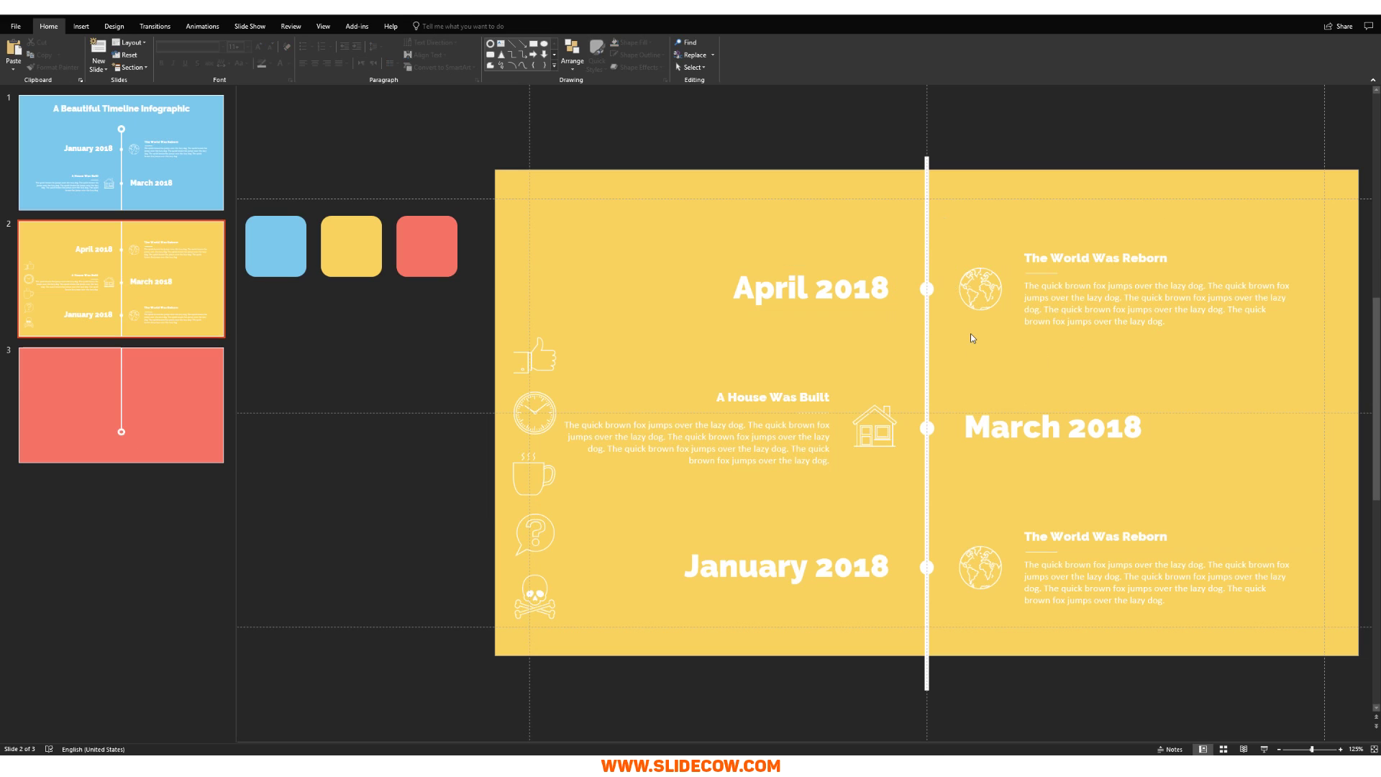
{"action": "left_click_drag", "start_coordinate": [610, 336], "coordinate": [992, 299]}
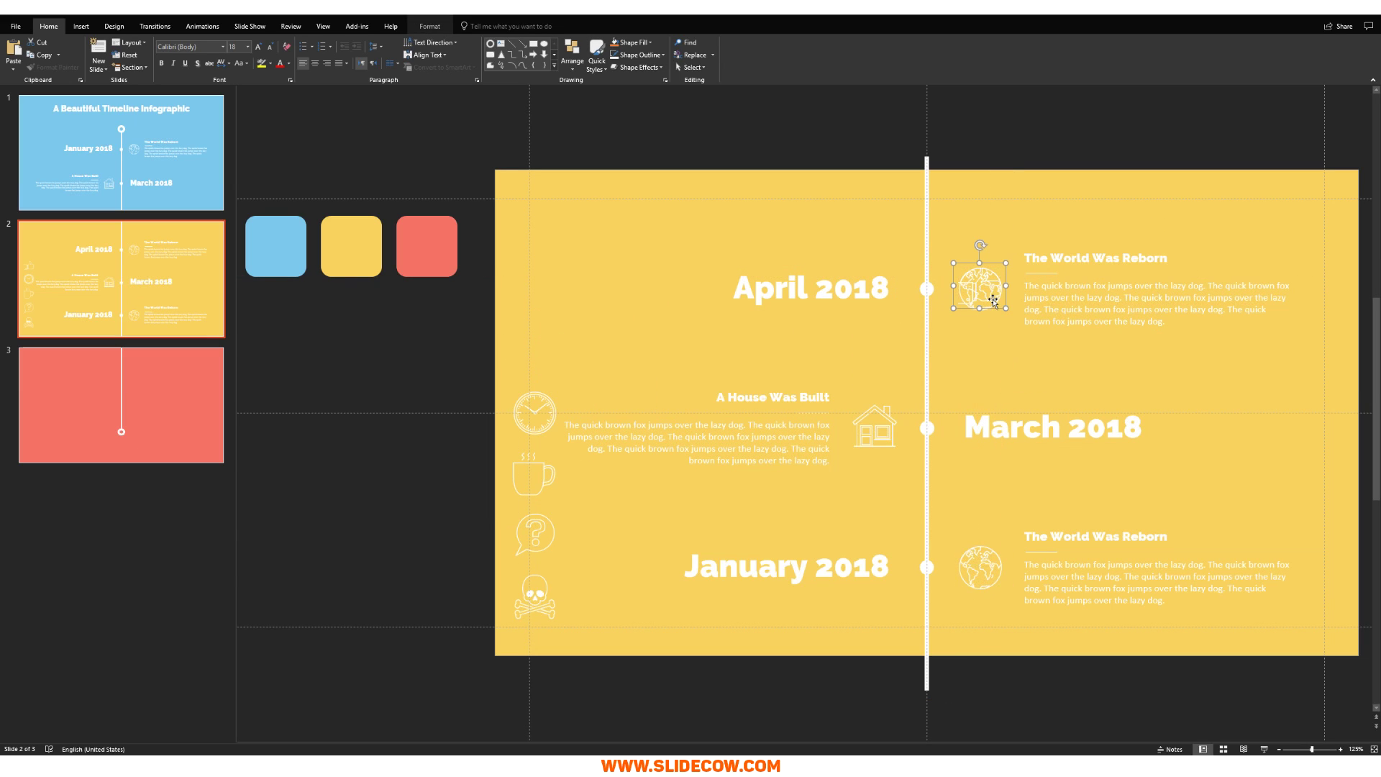
{"action": "key", "text": "Delete"}
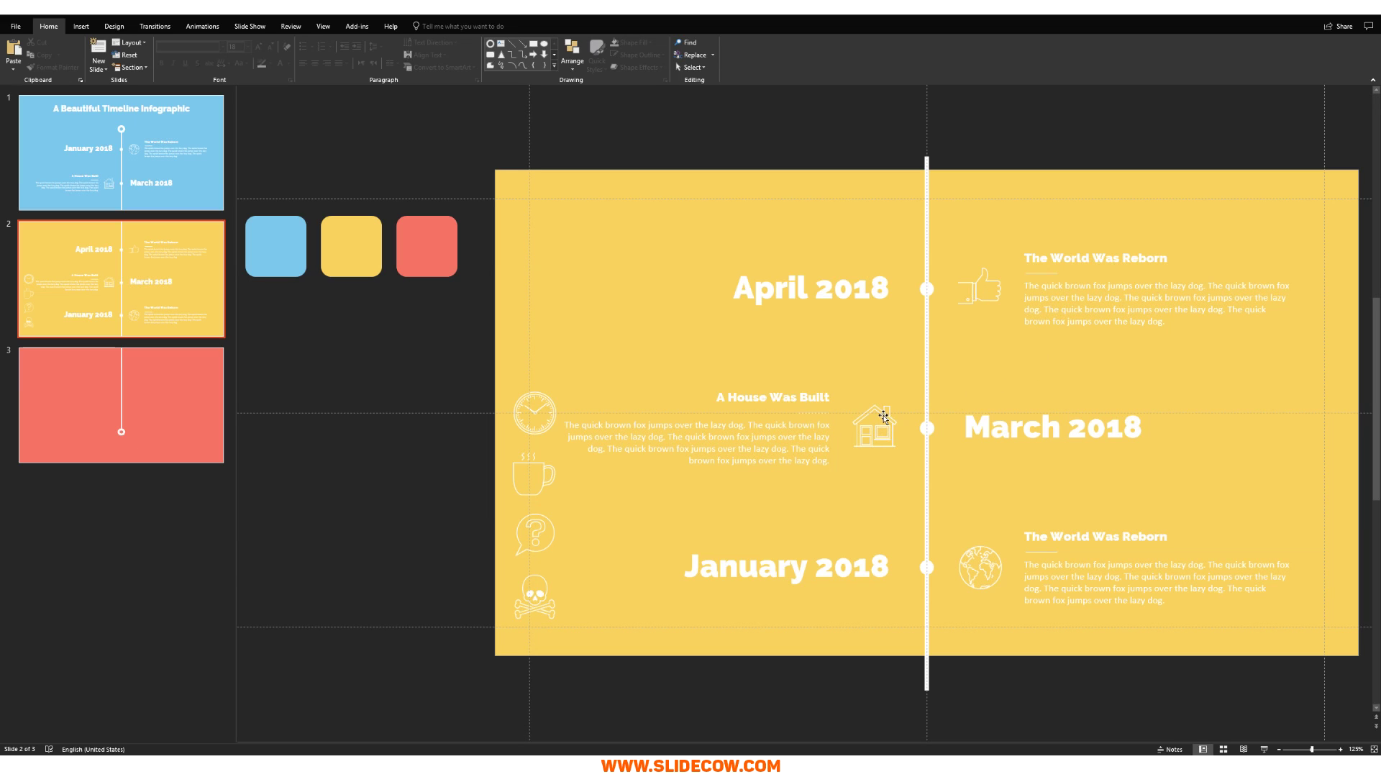
Change the heading of the April 2018 entry to "A Thumbs Up Was Given".
{"action": "triple_click", "coordinate": [1078, 256]}
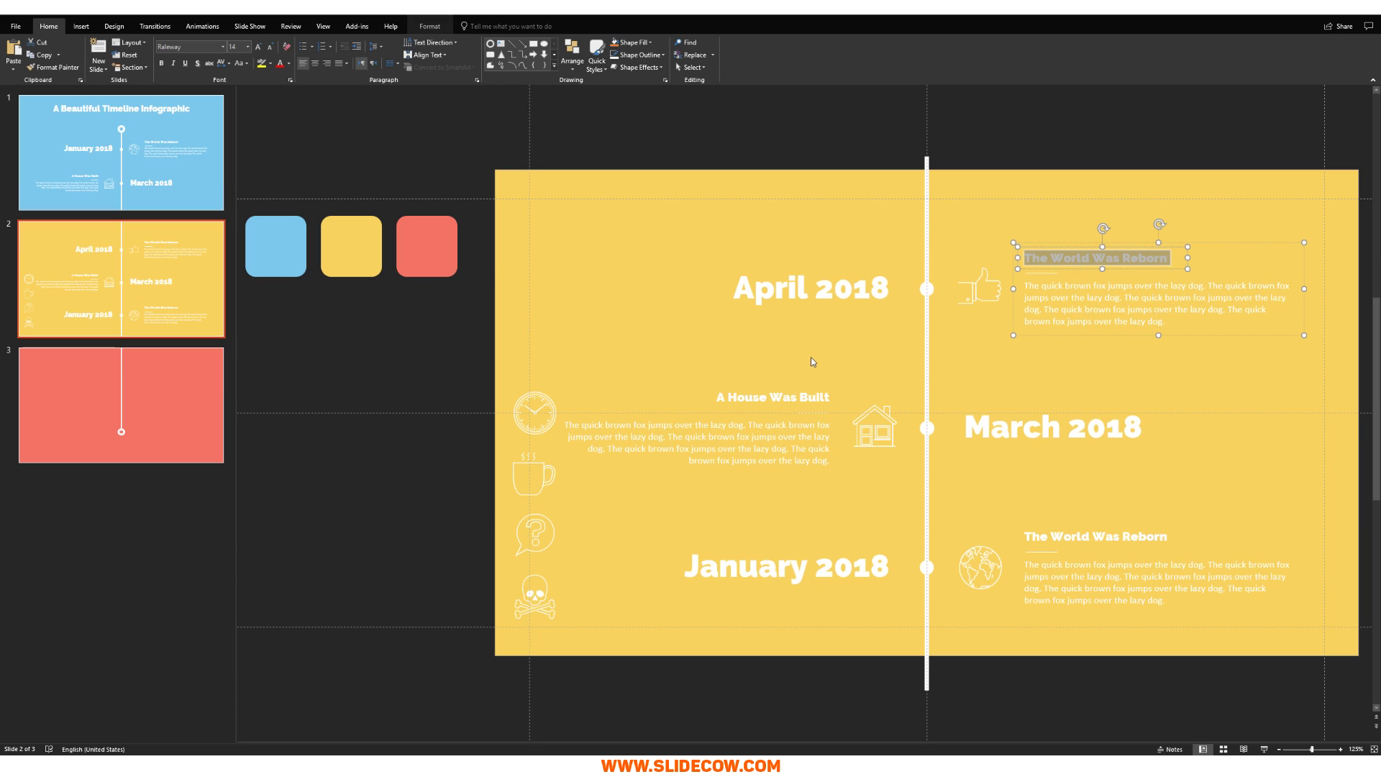
{"action": "type", "text": "Thumbs Up Were Given"}
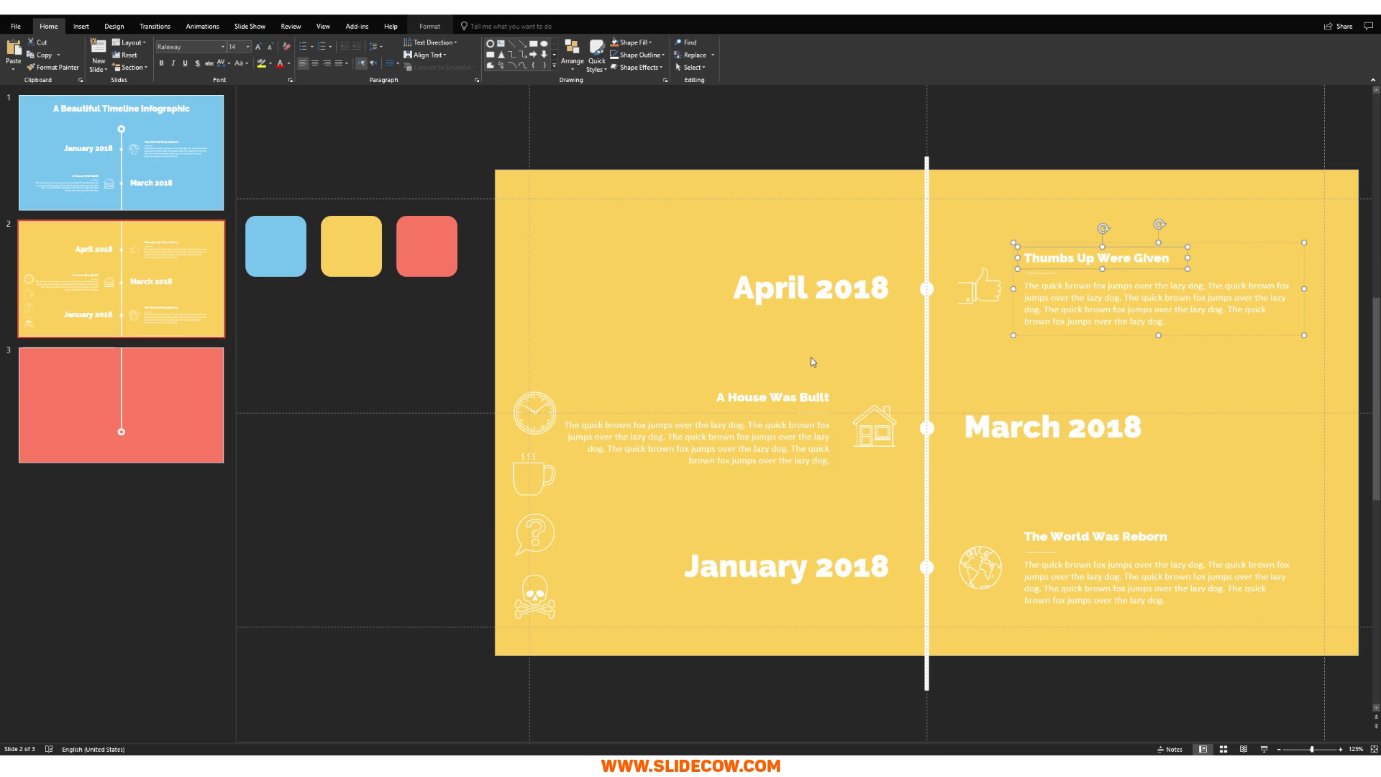
{"action": "left_click", "coordinate": [877, 326]}
{"action": "left_click", "coordinate": [1025, 257]}
{"action": "key", "text": "ctrl+shift+Right"}
{"action": "type", "text": "Was"}
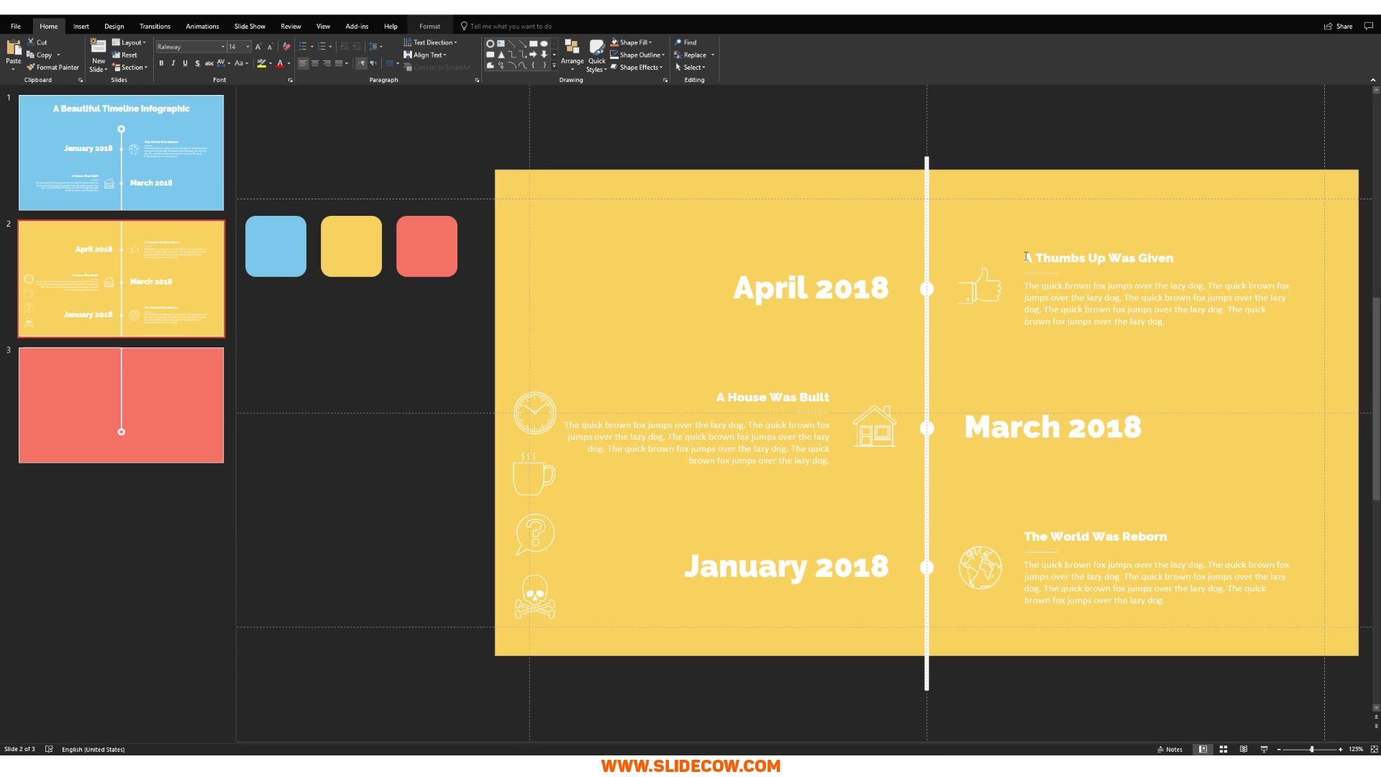
{"action": "left_click", "coordinate": [892, 338]}
Change the date of the yellow slide's middle entry to June 2018.
{"action": "left_click", "coordinate": [895, 427]}
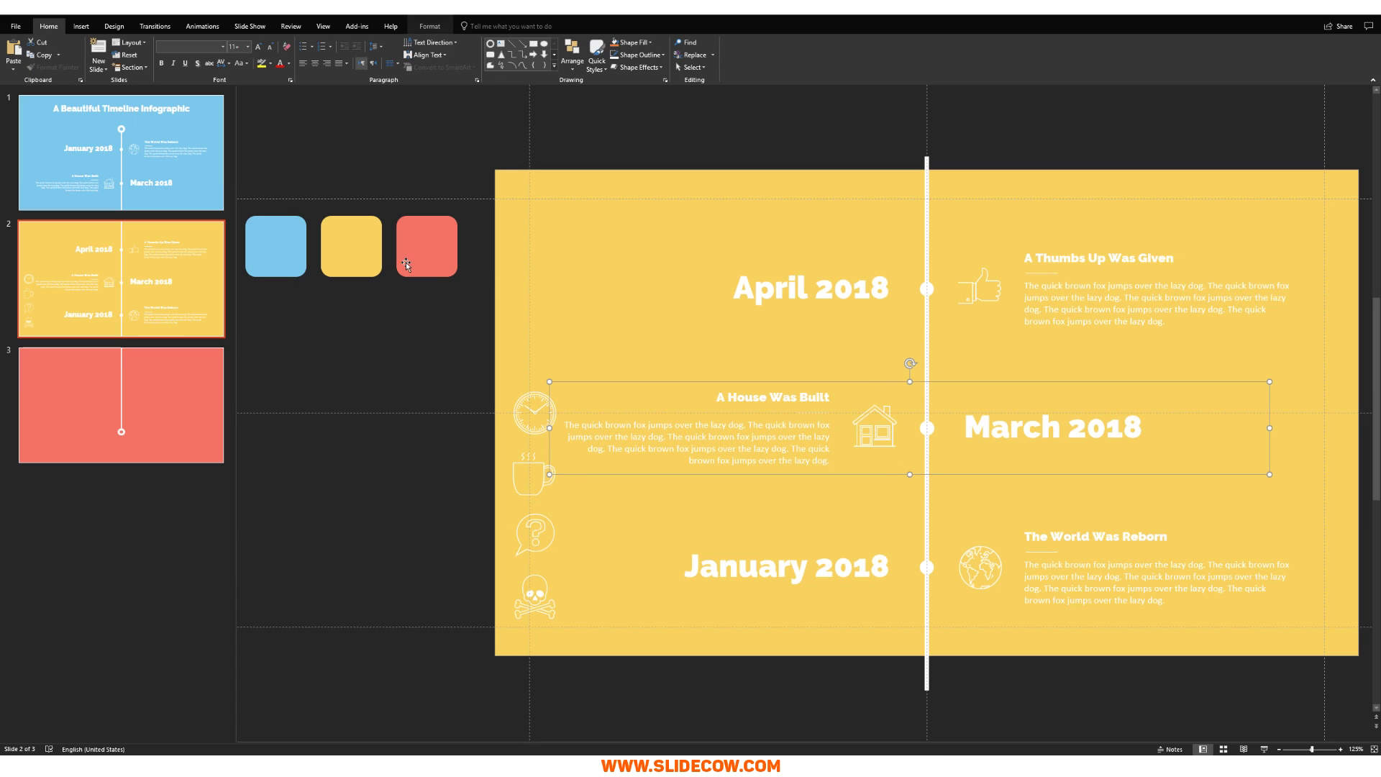
{"action": "left_click", "coordinate": [166, 188]}
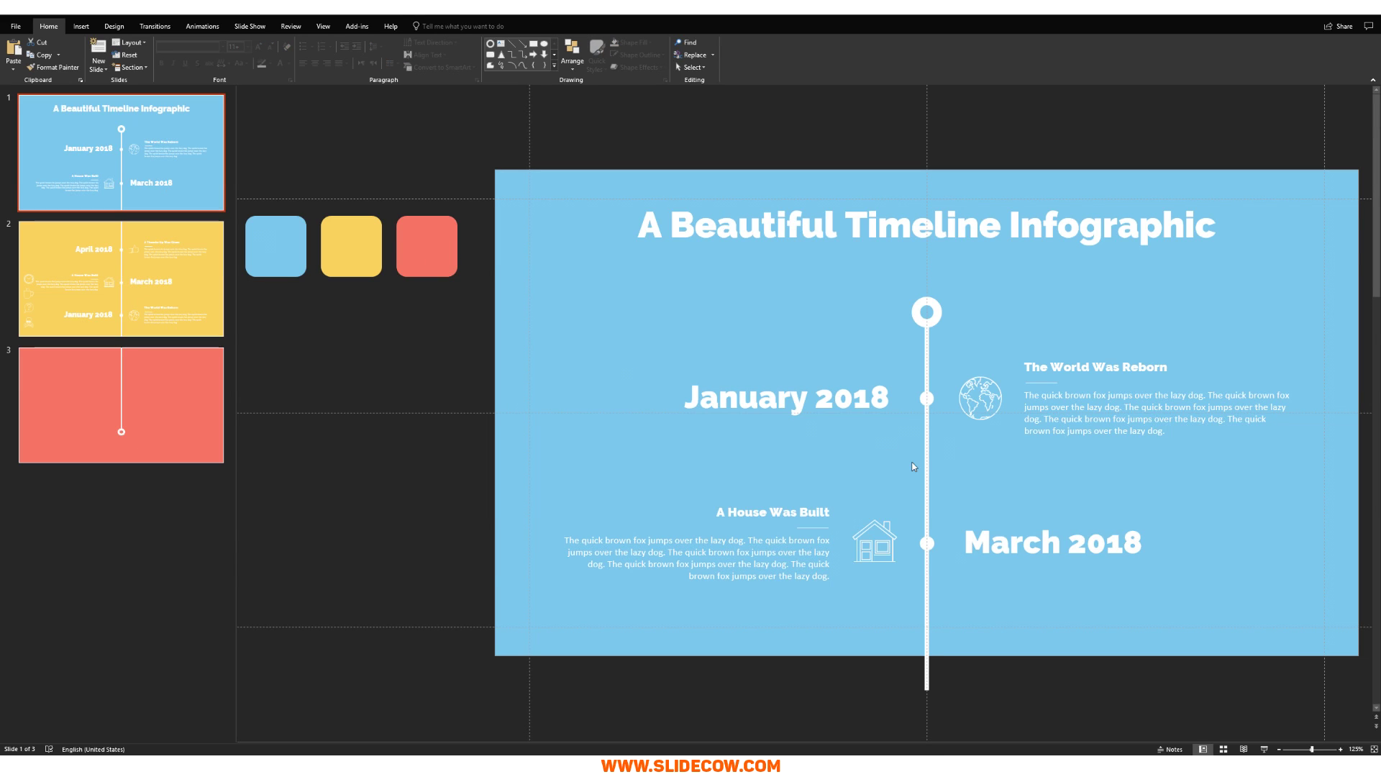
{"action": "key", "text": "Down"}
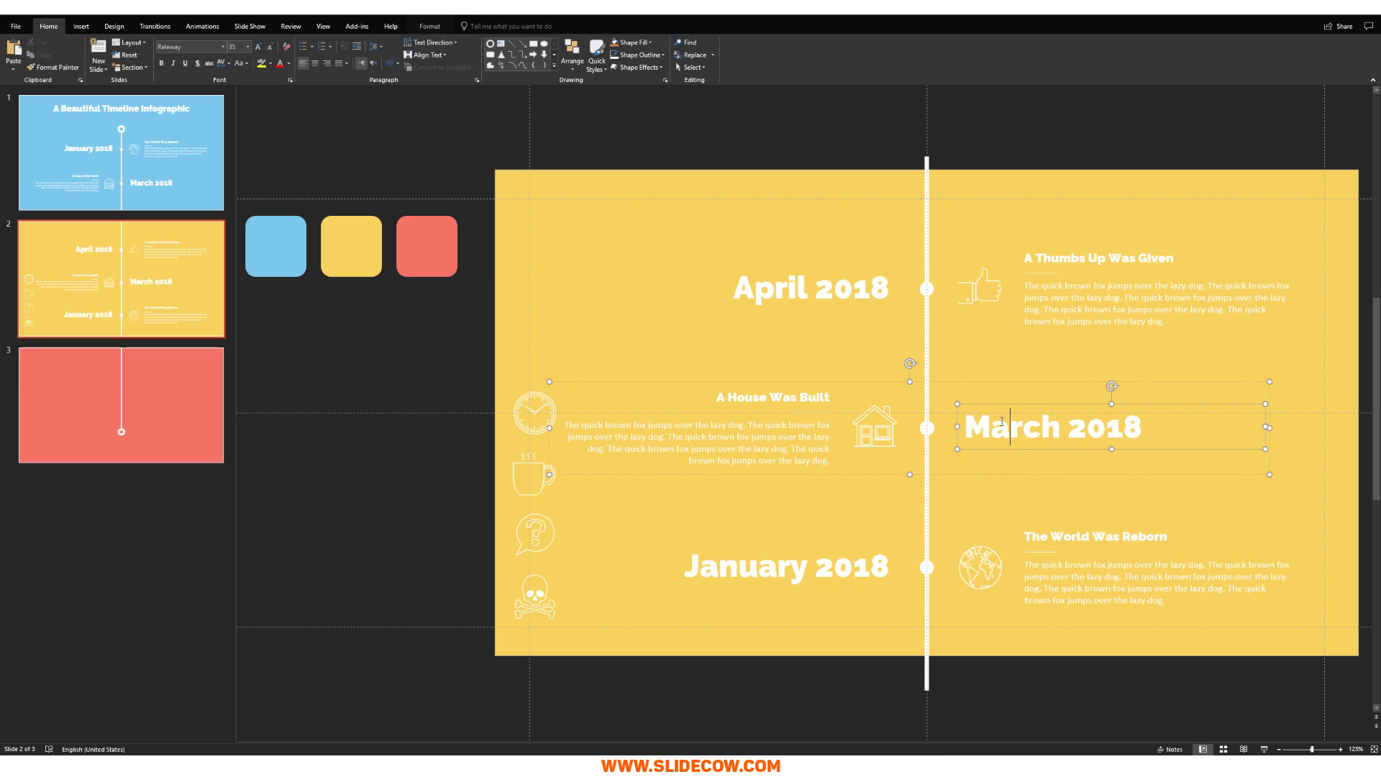
{"action": "double_click", "coordinate": [1000, 425]}
{"action": "type", "text": "June"}
{"action": "left_click", "coordinate": [1017, 460]}
Ungroup the June 2018 entry and replace its house icon with the clock icon.
{"action": "left_click", "coordinate": [539, 410]}
{"action": "left_click_drag", "start_coordinate": [554, 435], "coordinate": [880, 428]}
{"action": "left_click", "coordinate": [912, 468], "text": "ctrl"}
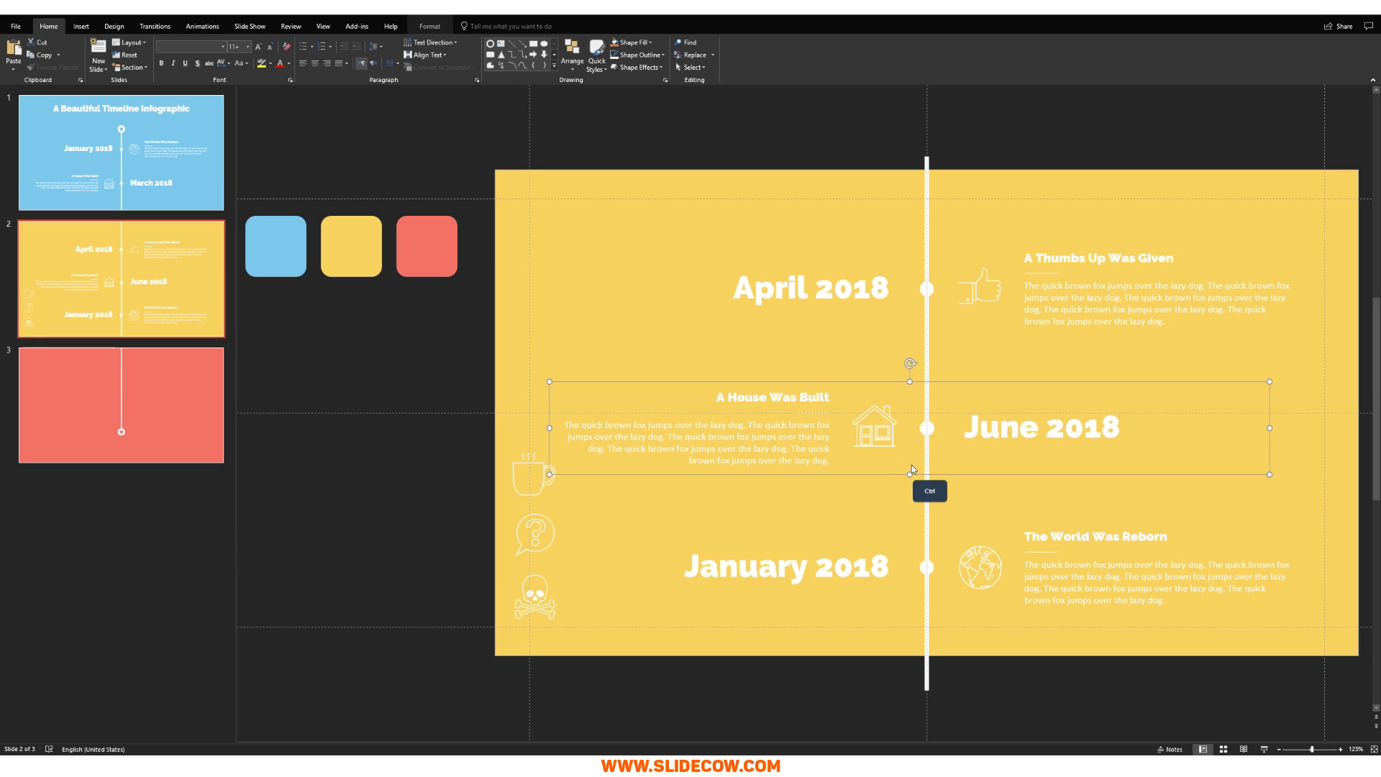
{"action": "key", "text": "ctrl+shift+g"}
{"action": "key", "text": "Escape"}
{"action": "left_click", "coordinate": [888, 436]}
{"action": "key", "text": "Delete"}
{"action": "key", "text": "ctrl+v"}
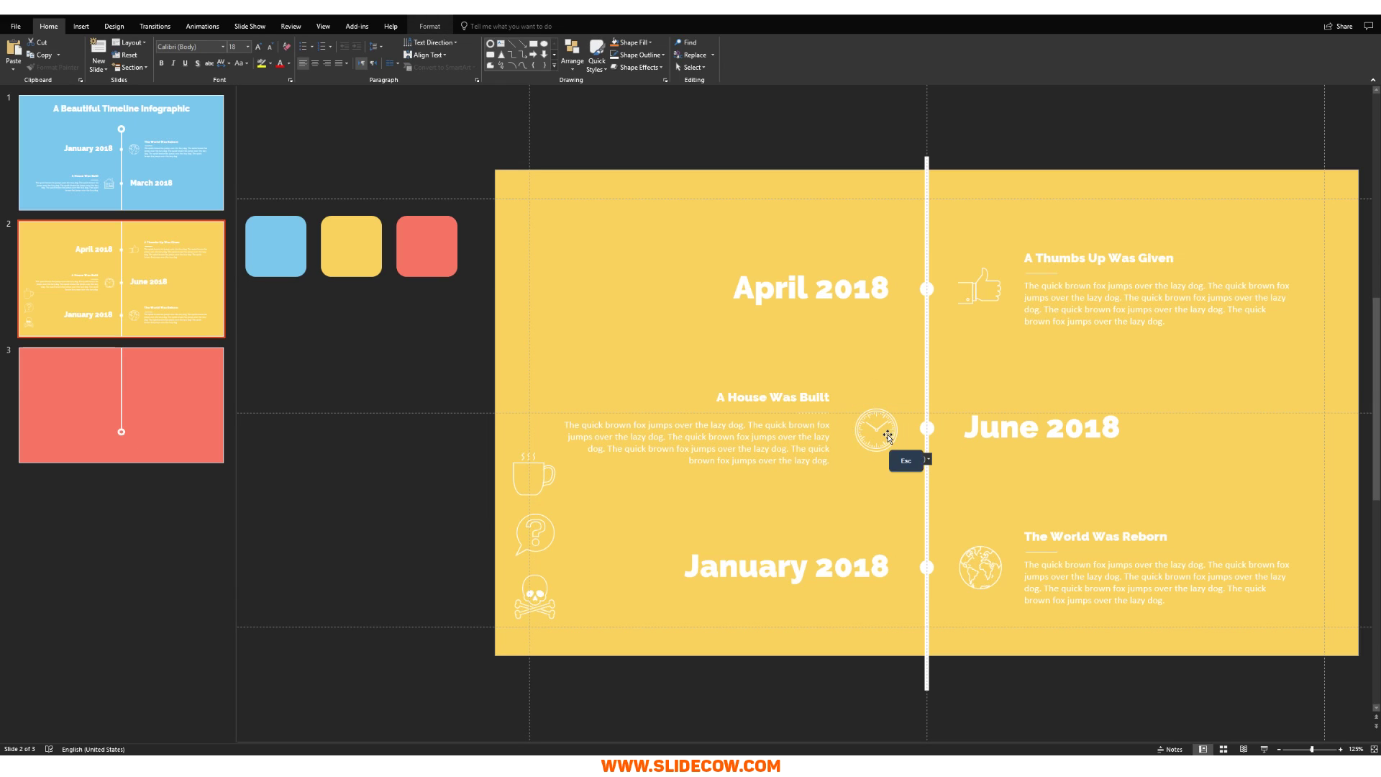
{"action": "key", "text": "Escape"}
Change the heading of the June 2018 entry to "Time Was Ticking".
{"action": "double_click", "coordinate": [792, 401]}
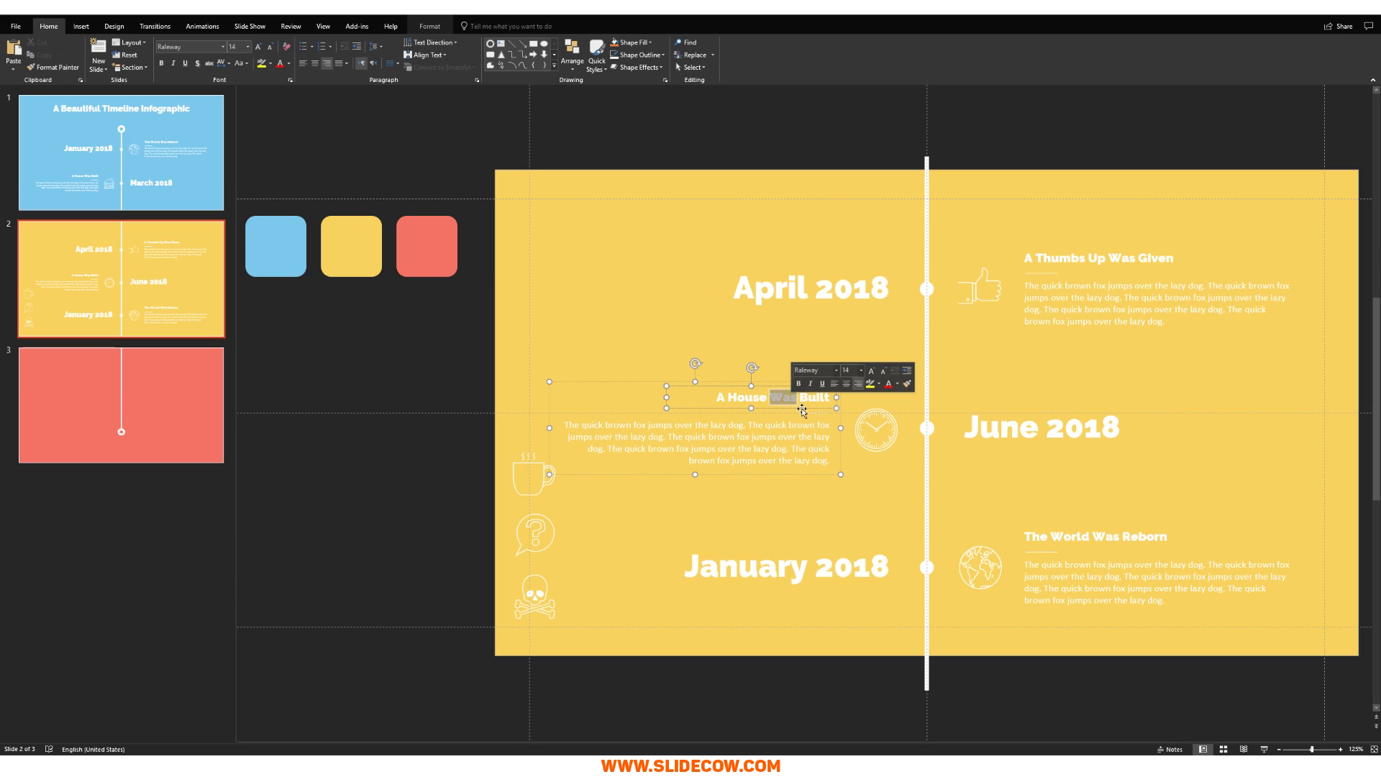
{"action": "key", "text": "ctrl+a"}
{"action": "type", "text": "Time Was"}
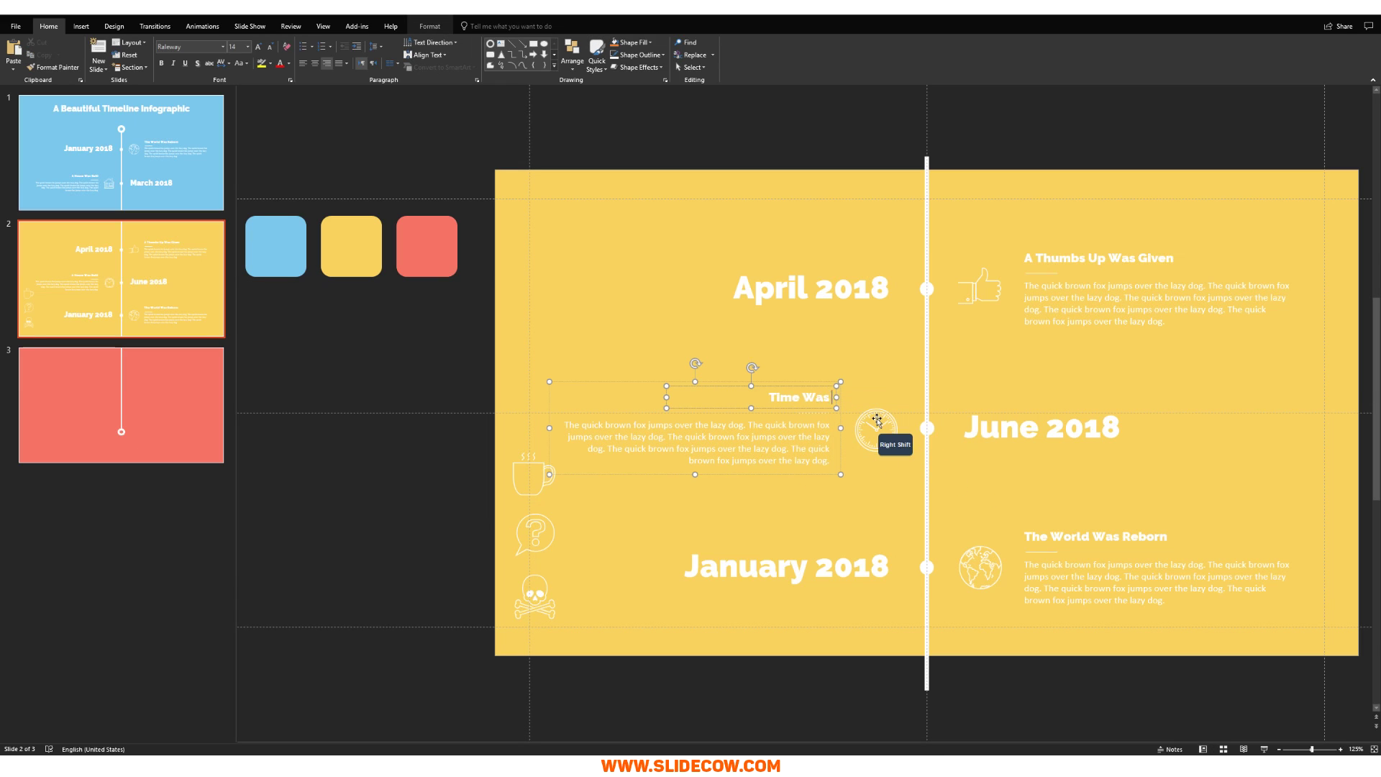
{"action": "type", "text": " Ticking"}
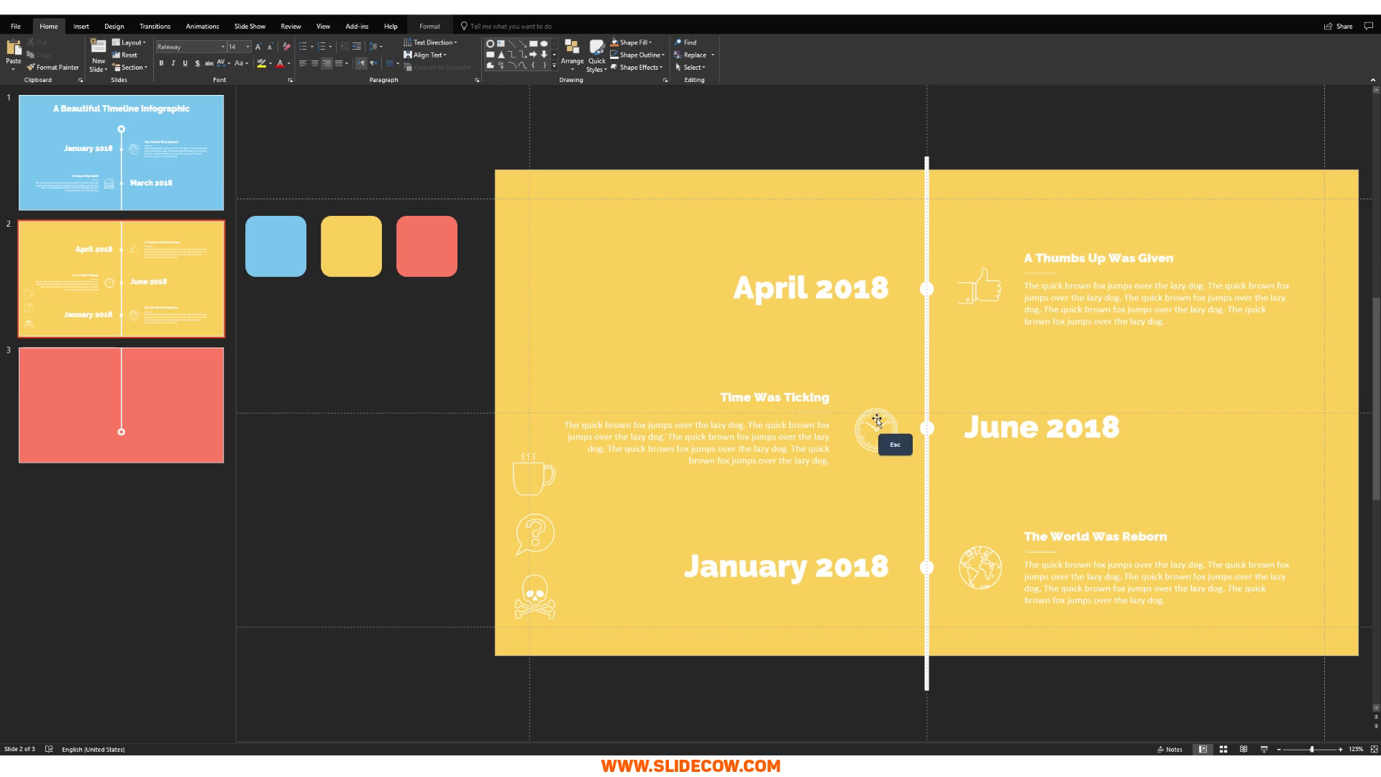
{"action": "key", "text": "Escape"}
{"action": "key", "text": "Escape"}
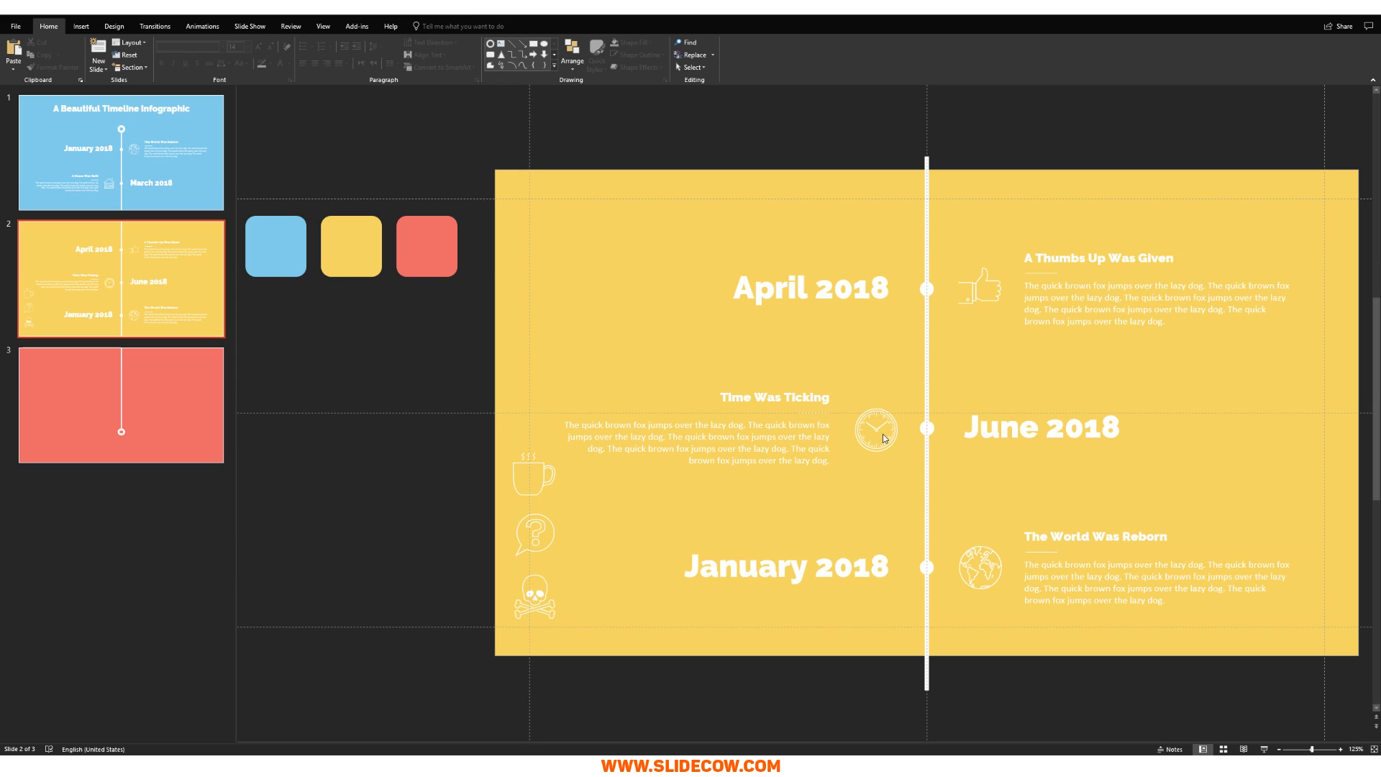
Ungroup the yellow slide's lowest entry and replace its globe icon with the coffee cup icon.
{"action": "left_click", "coordinate": [947, 587]}
{"action": "key", "text": "ctrl"}
{"action": "key", "text": "ctrl+shift+g"}
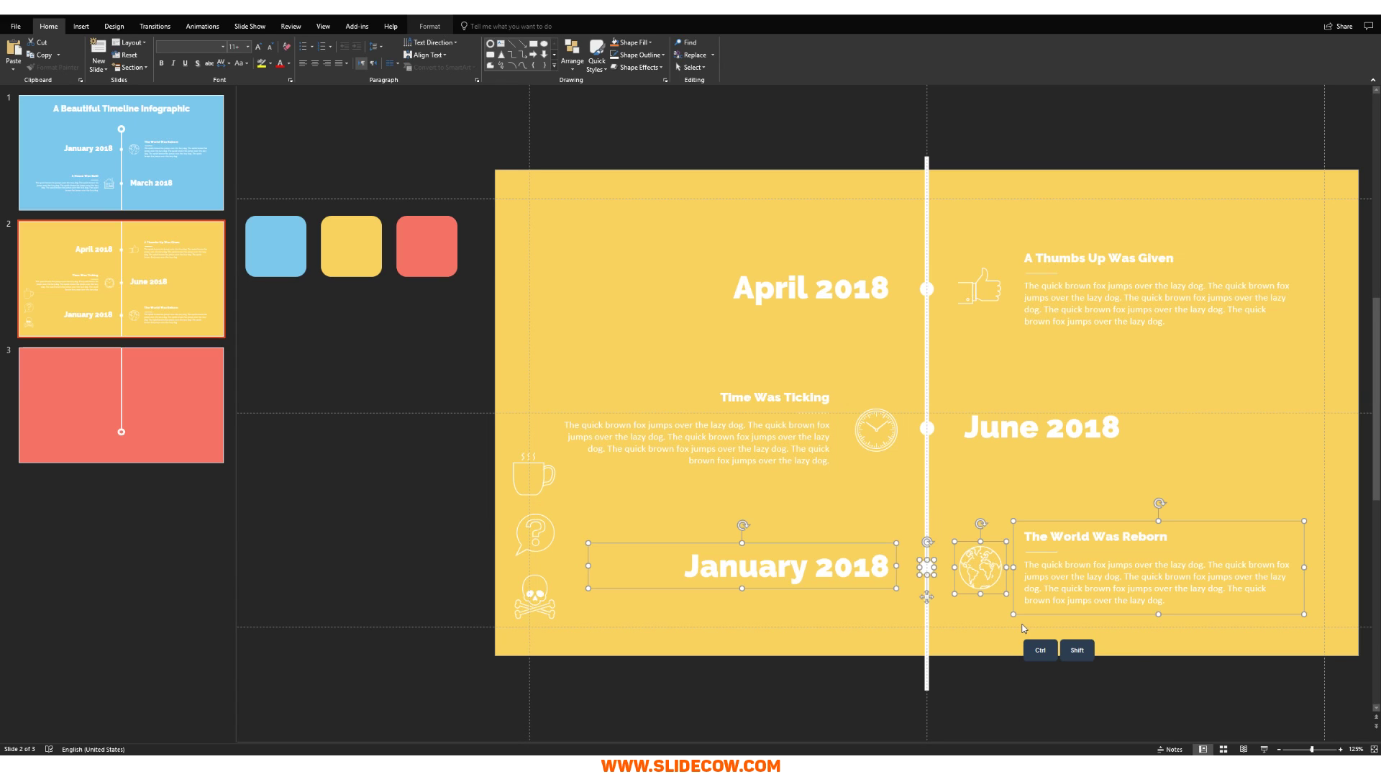
{"action": "left_click", "coordinate": [1007, 584]}
{"action": "left_click", "coordinate": [1004, 584]}
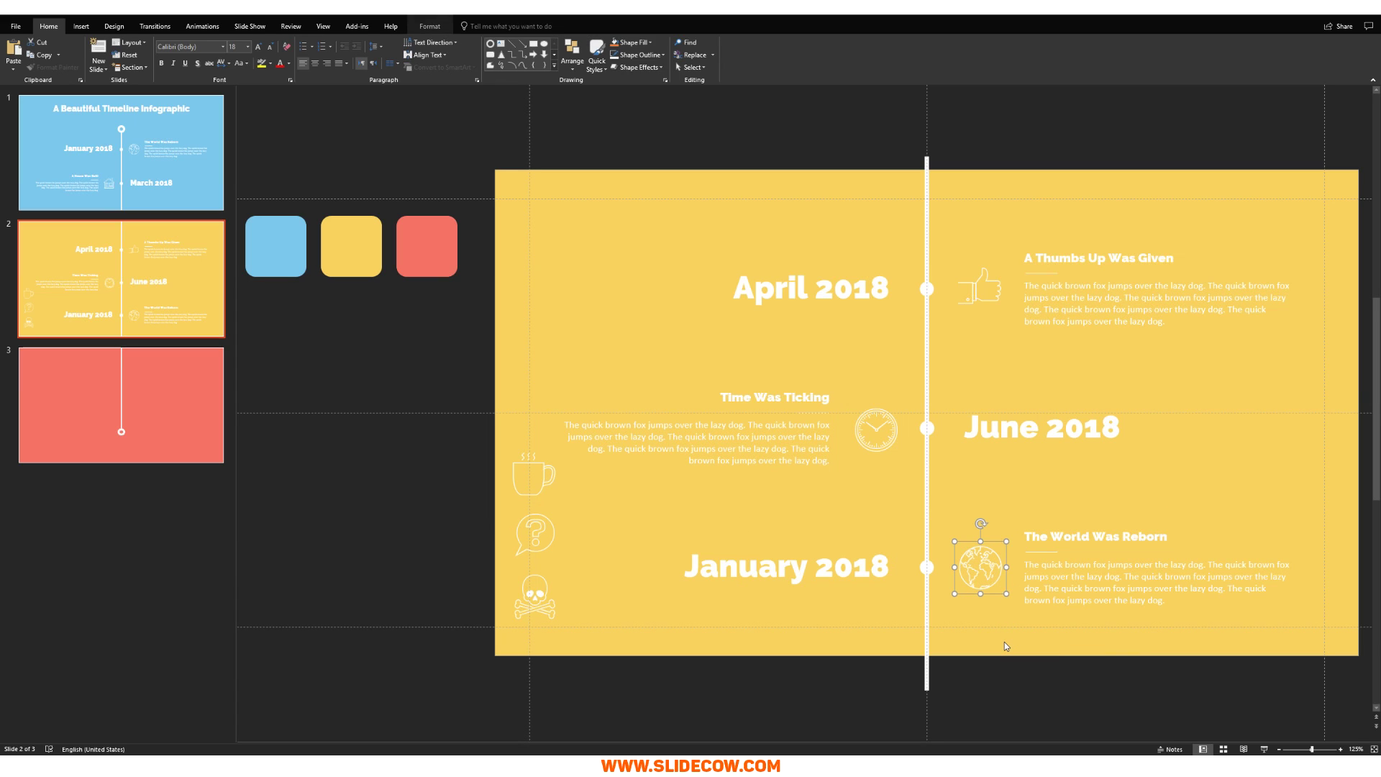
{"action": "left_click_drag", "start_coordinate": [536, 474], "coordinate": [1007, 573]}
{"action": "key", "text": "Delete"}
{"action": "key", "text": "ctrl+v"}
Change the coffee cup entry's heading to "Our Coffee Smelled Good?" and widen its text box to fit one line.
{"action": "triple_click", "coordinate": [1088, 537]}
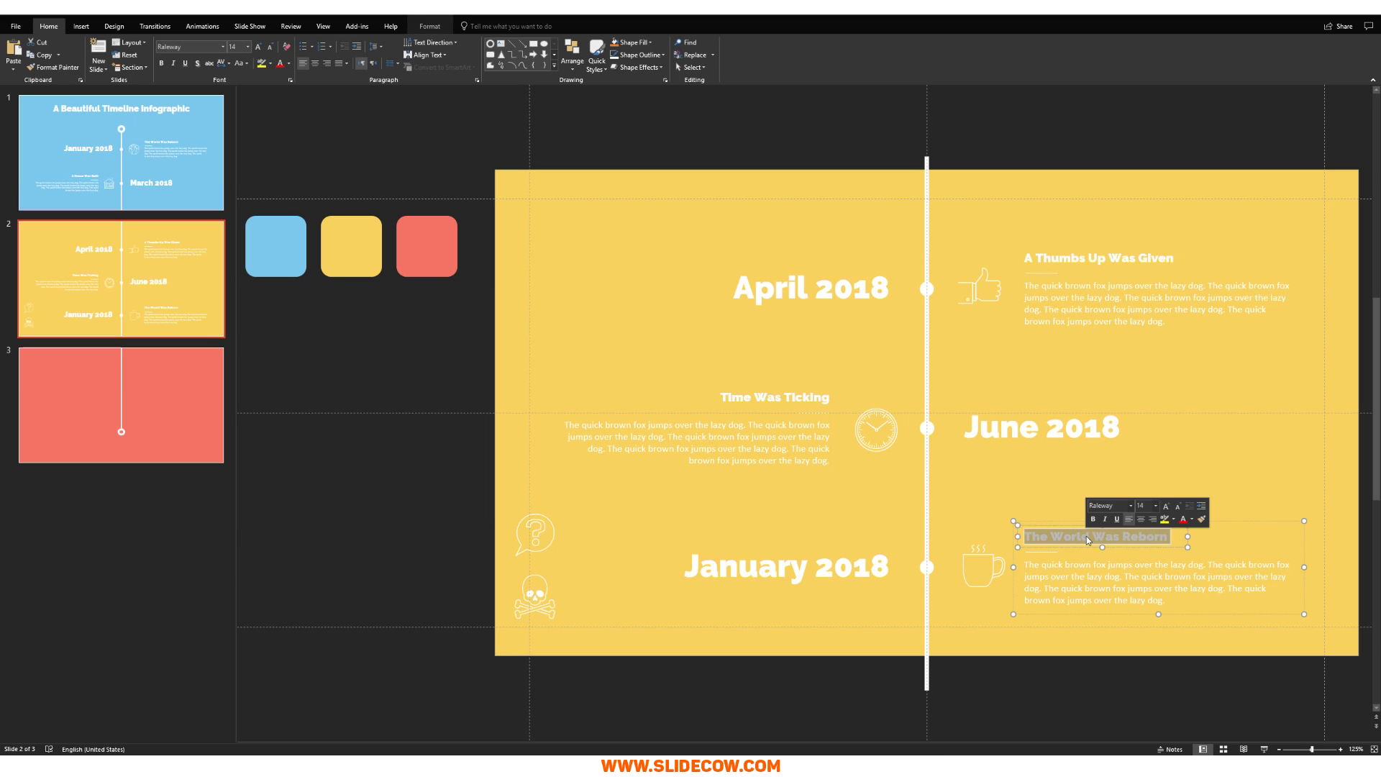
{"action": "type", "text": "Our Coffee Smelled Good"}
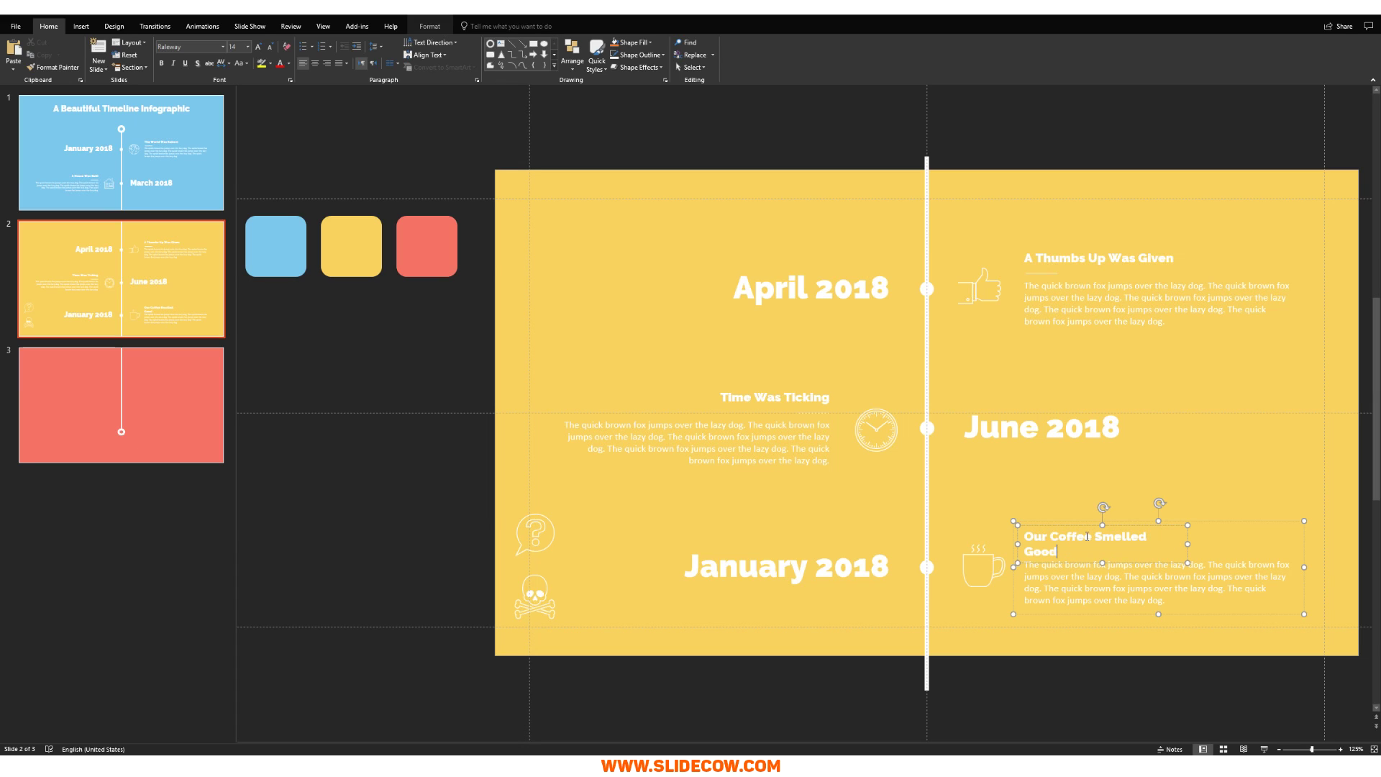
{"action": "left_click_drag", "start_coordinate": [1188, 544], "coordinate": [1252, 544]}
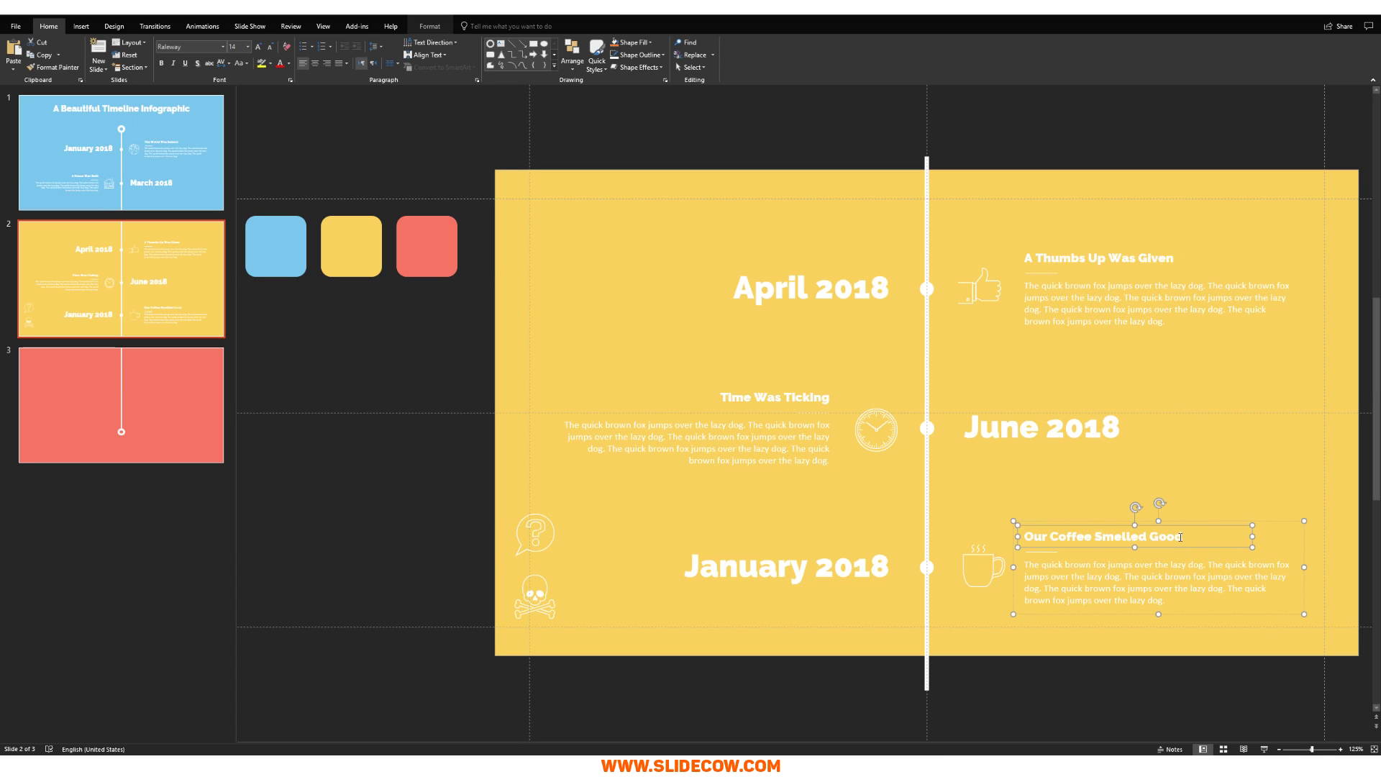
{"action": "key", "text": "shift"}
{"action": "type", "text": "?"}
{"action": "key", "text": "Escape"}
{"action": "key", "text": "Escape"}
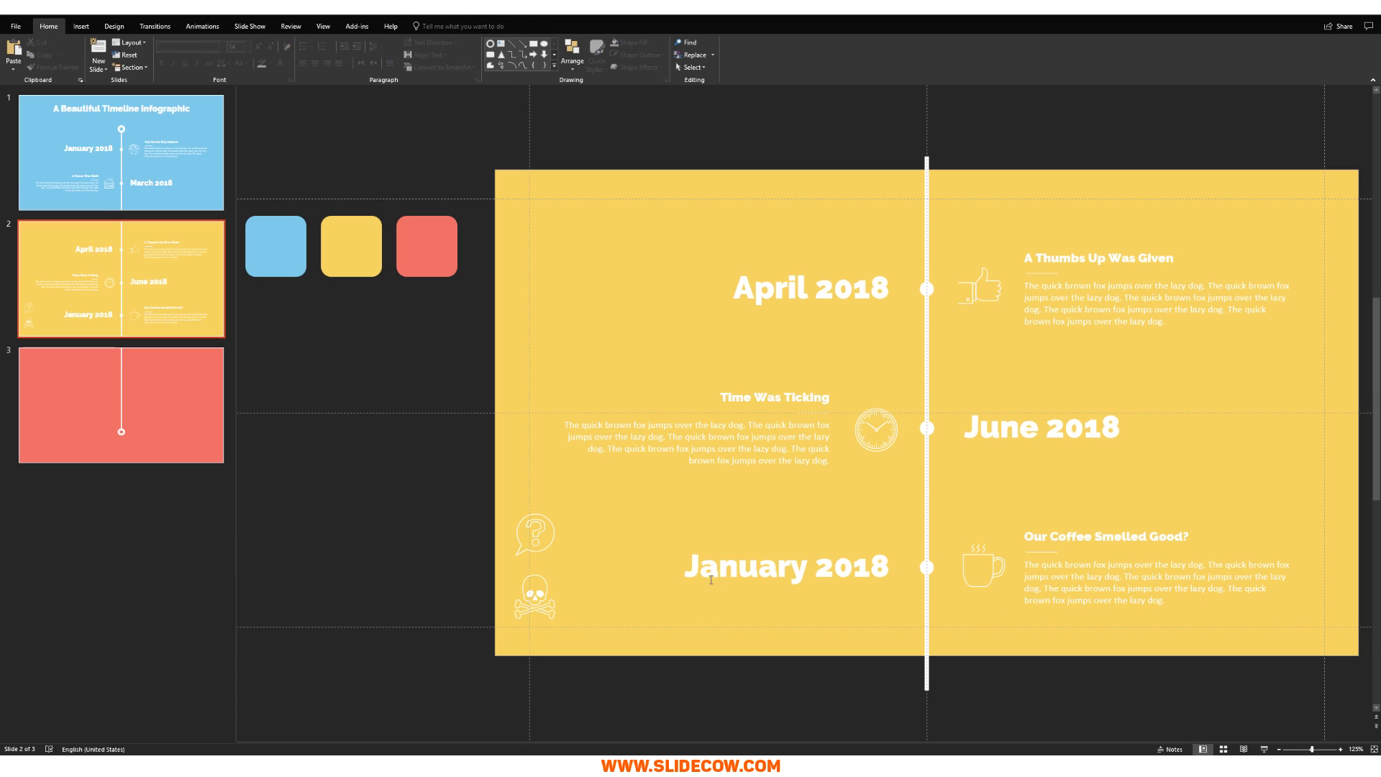
Change the date of the coffee cup entry to November 2018.
{"action": "double_click", "coordinate": [753, 571]}
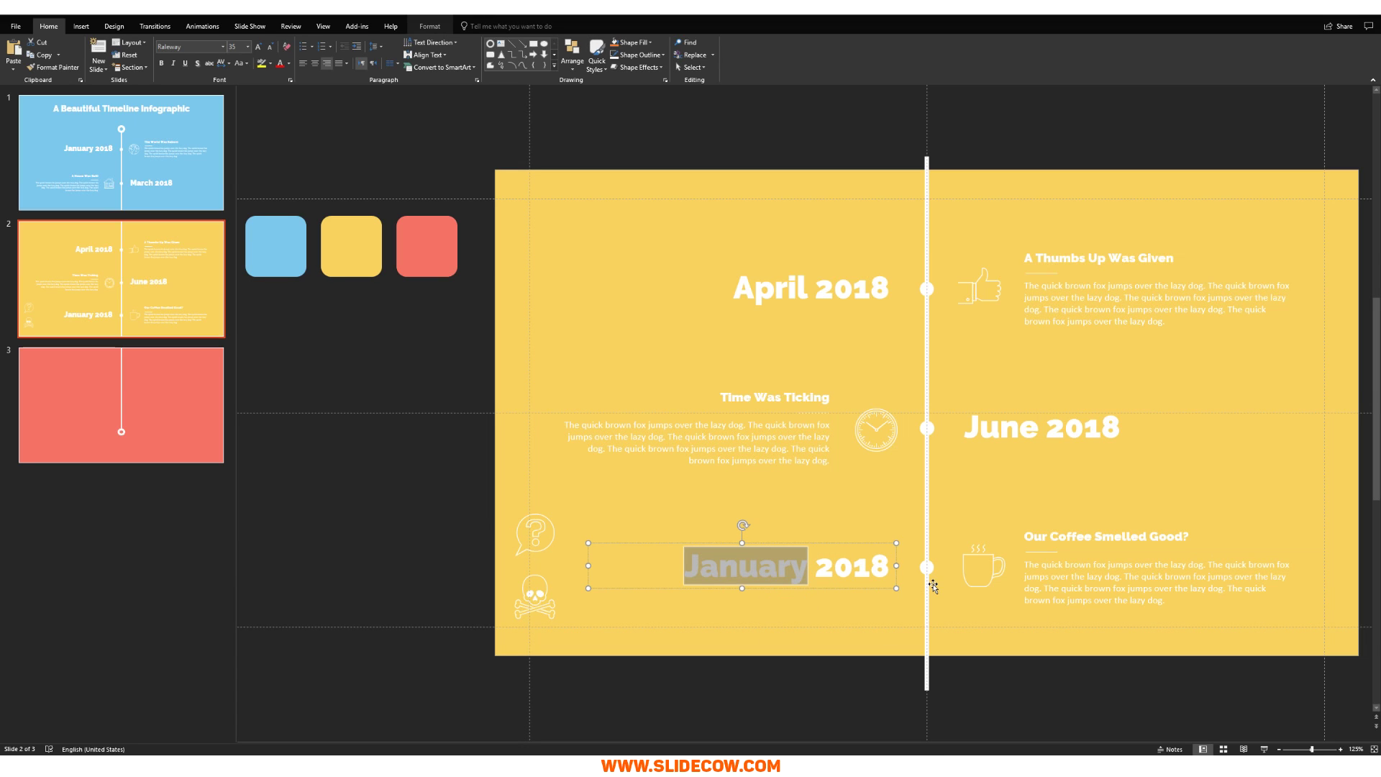
{"action": "type", "text": "November"}
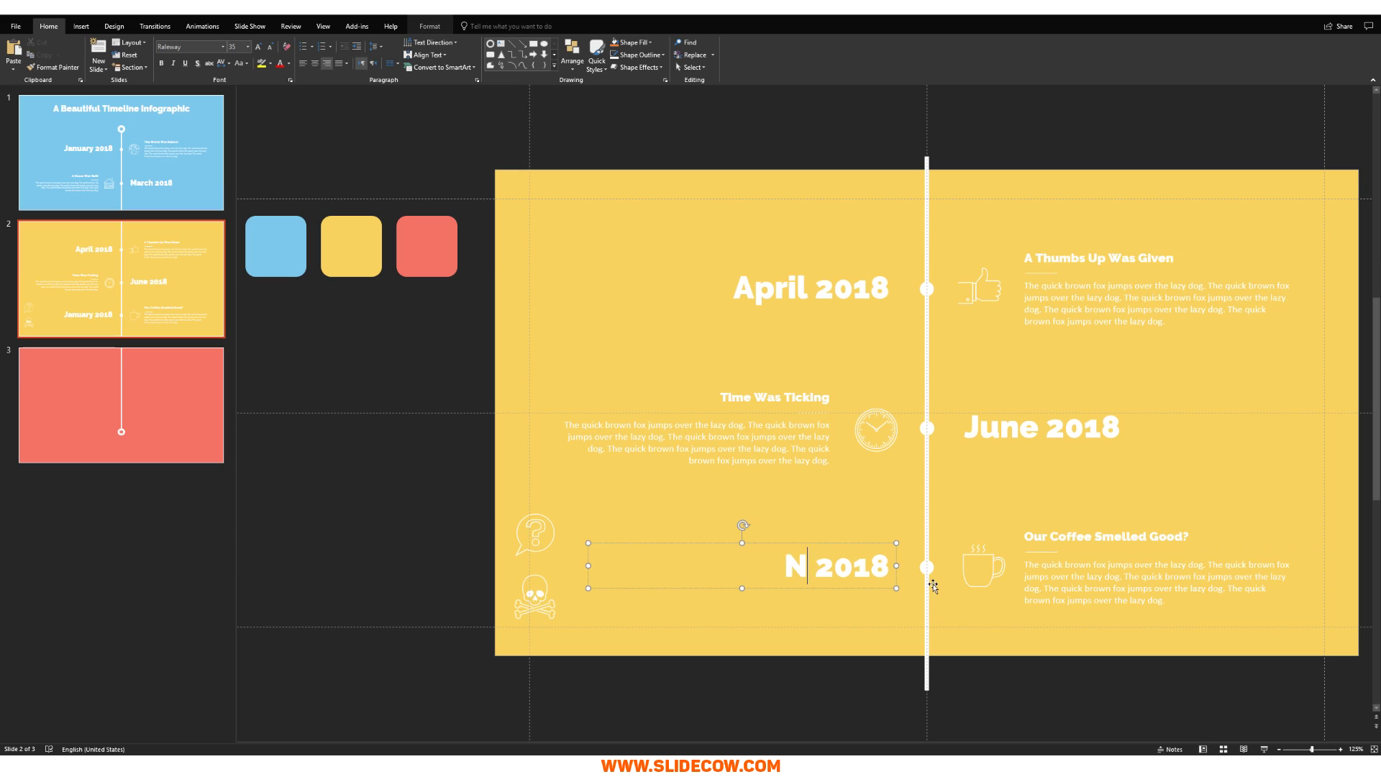
{"action": "key", "text": "Escape"}
{"action": "key", "text": "Escape"}
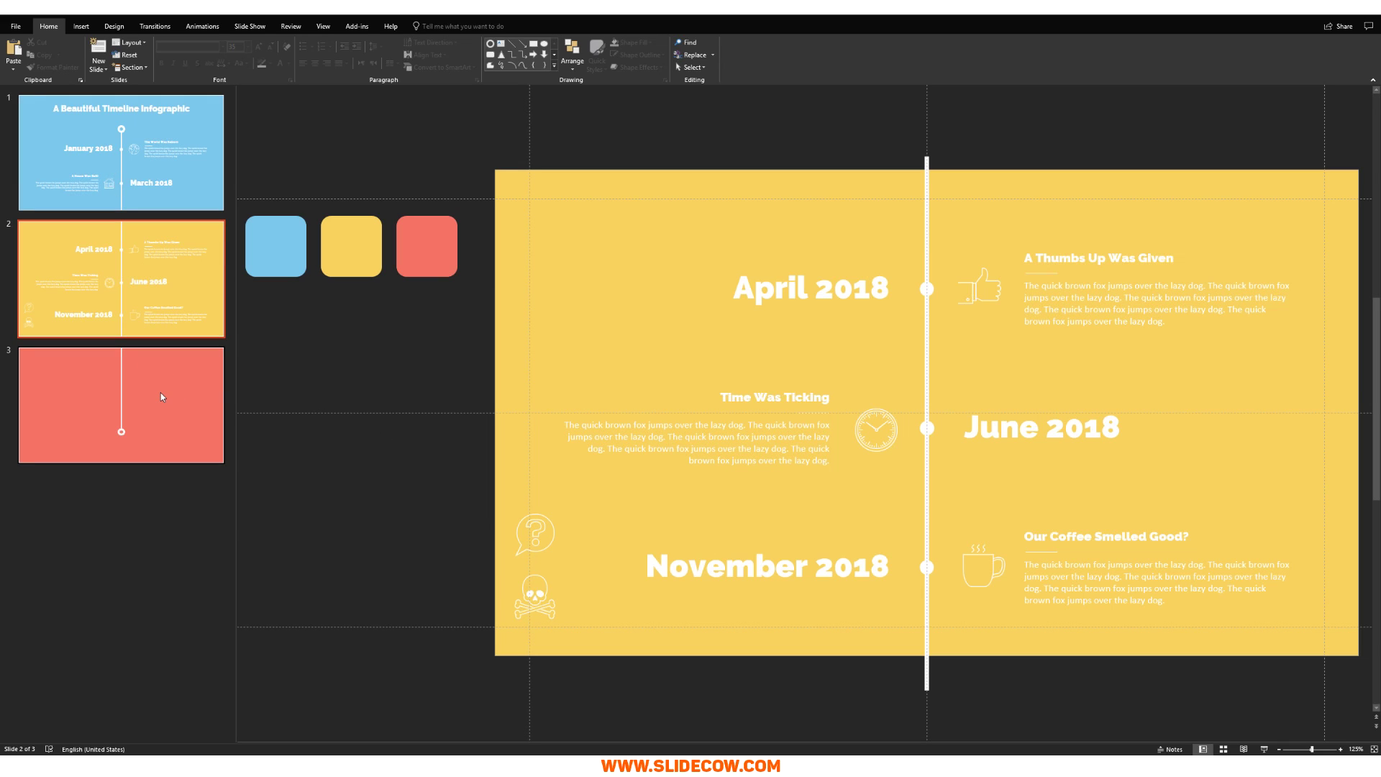
Move the leftover question mark and skull icons from the yellow slide to the red slide.
{"action": "left_click_drag", "start_coordinate": [458, 494], "coordinate": [603, 653]}
{"action": "key", "text": "Delete"}
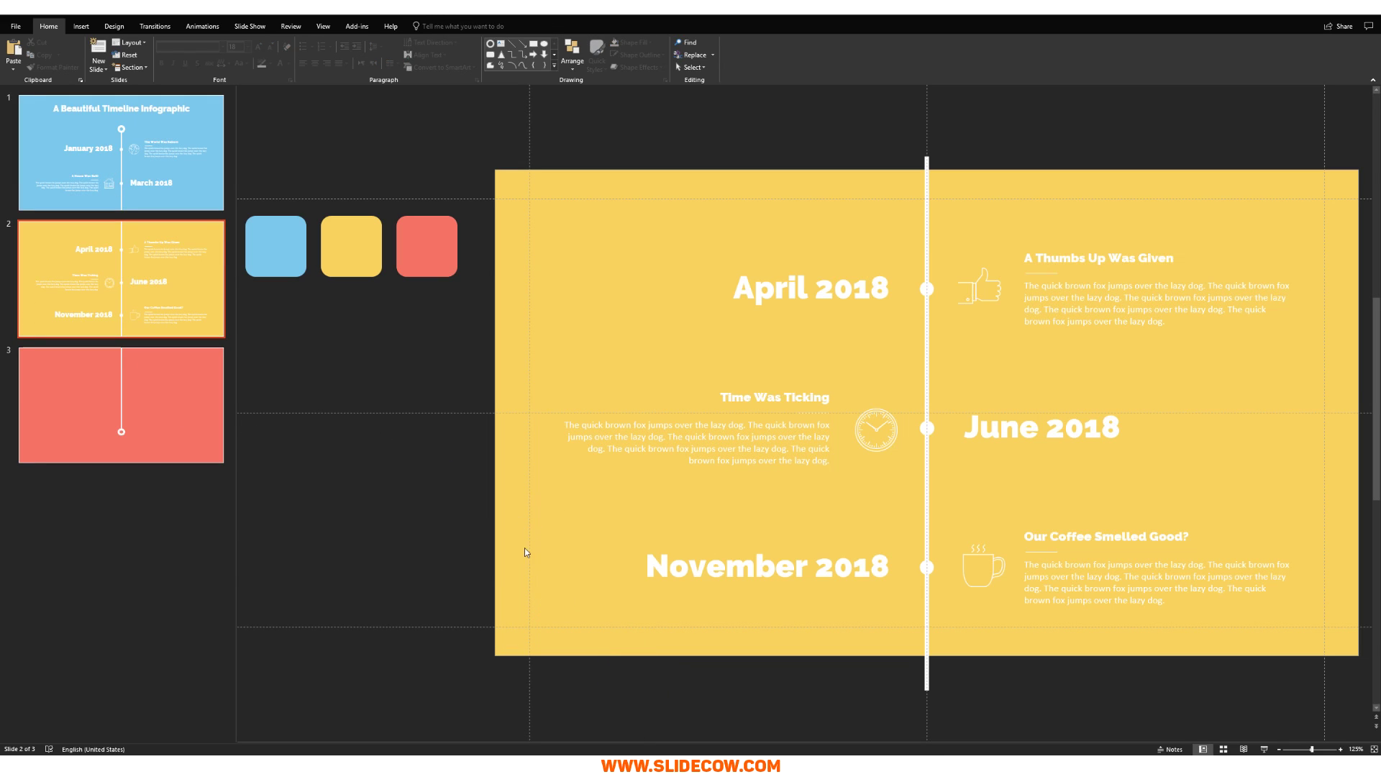
{"action": "left_click", "coordinate": [123, 395]}
{"action": "key", "text": "ctrl+v"}
{"action": "left_click", "coordinate": [546, 462]}
Copy both timeline entries from the blue slide to the red slide and move them straight up above the line's end circle.
{"action": "left_click", "coordinate": [120, 162]}
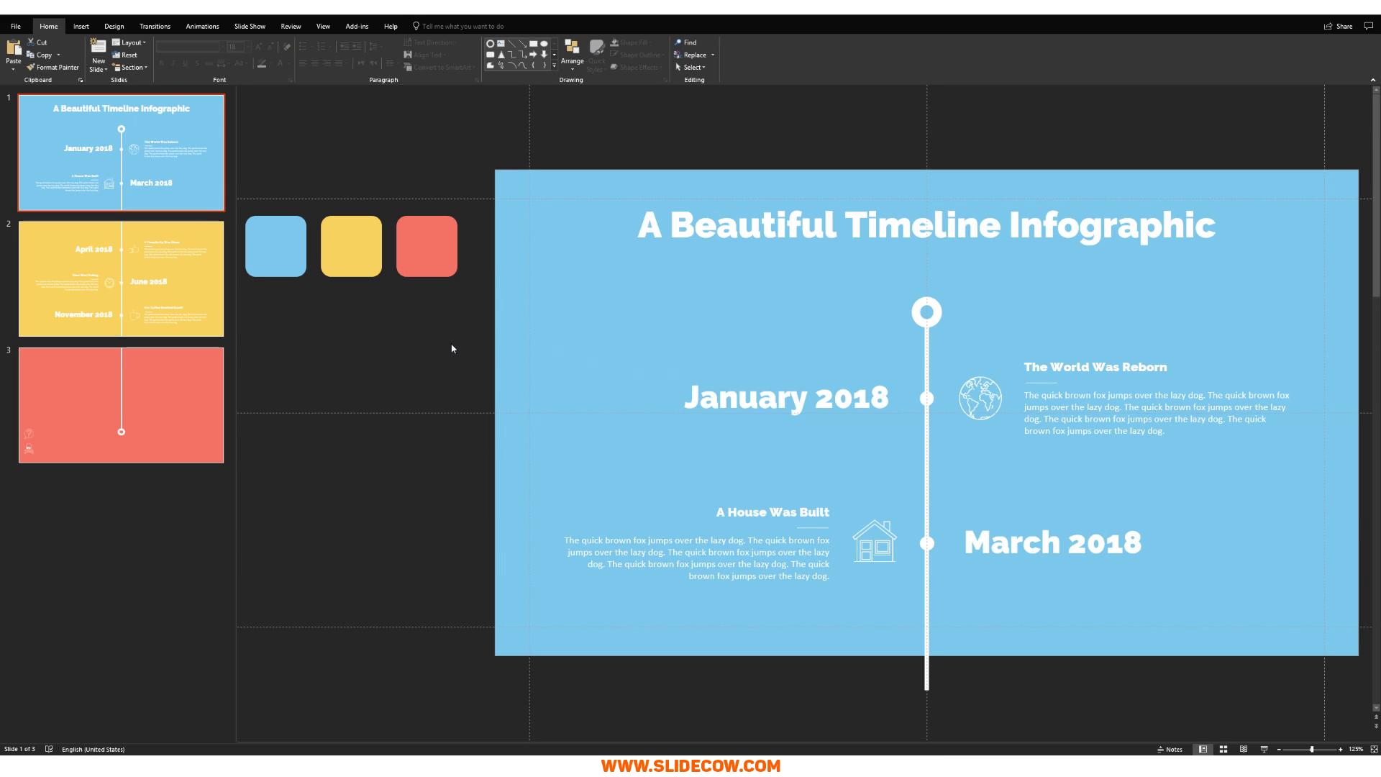
{"action": "left_click_drag", "start_coordinate": [452, 343], "coordinate": [1363, 672]}
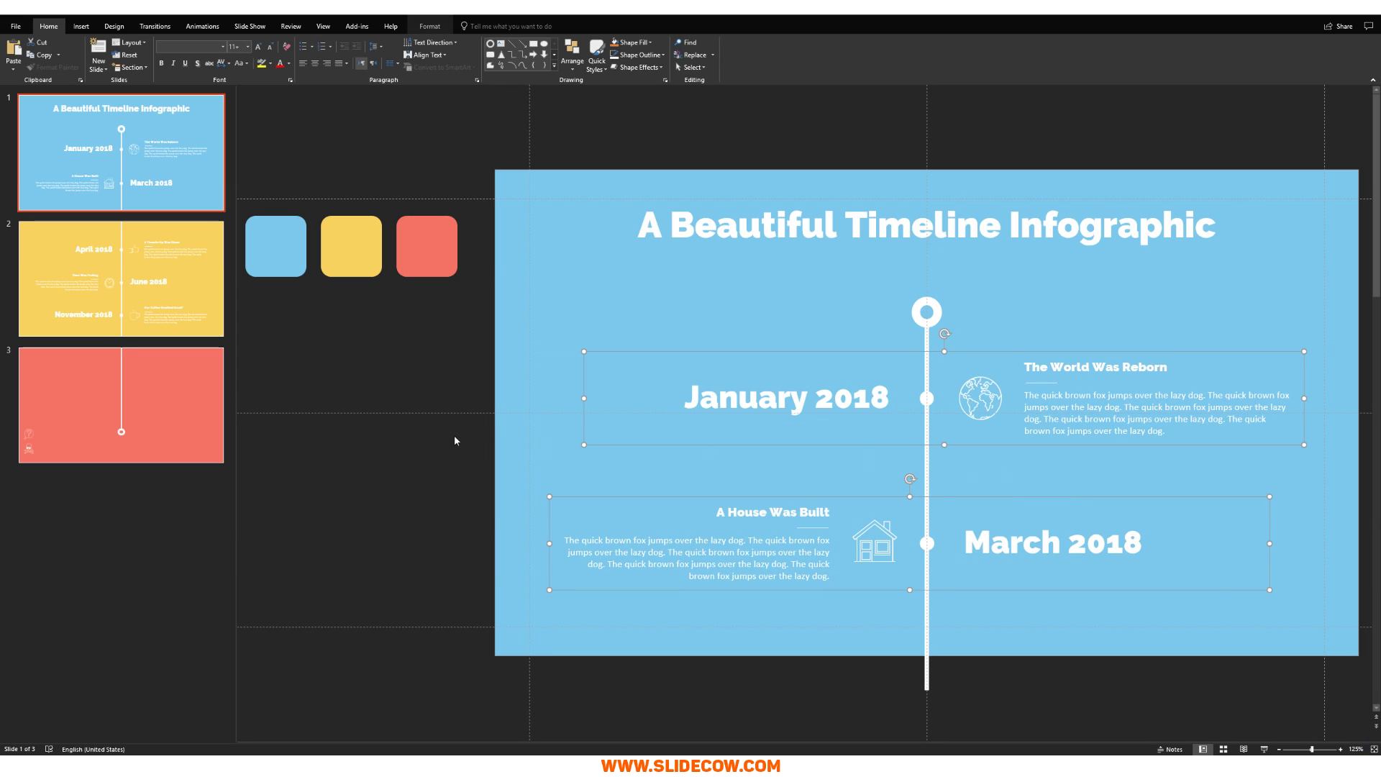
{"action": "left_click", "coordinate": [179, 412]}
{"action": "key", "text": "ctrl+v"}
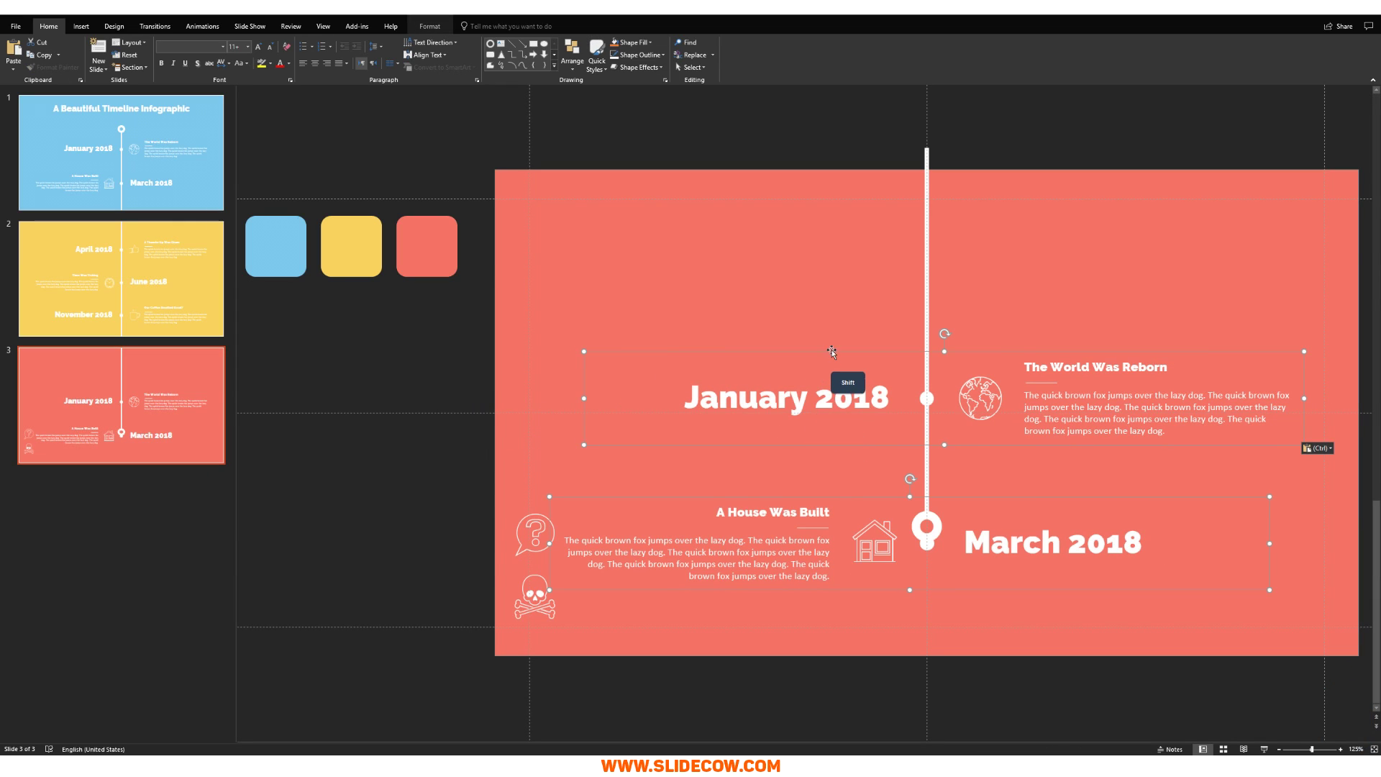
{"action": "left_click_drag", "start_coordinate": [831, 351], "coordinate": [839, 244]}
{"action": "key", "text": "Escape"}
{"action": "scroll", "coordinate": [985, 380], "scroll_direction": "down", "scroll_amount": 4}
{"action": "scroll", "coordinate": [986, 379], "scroll_direction": "up", "scroll_amount": 4}
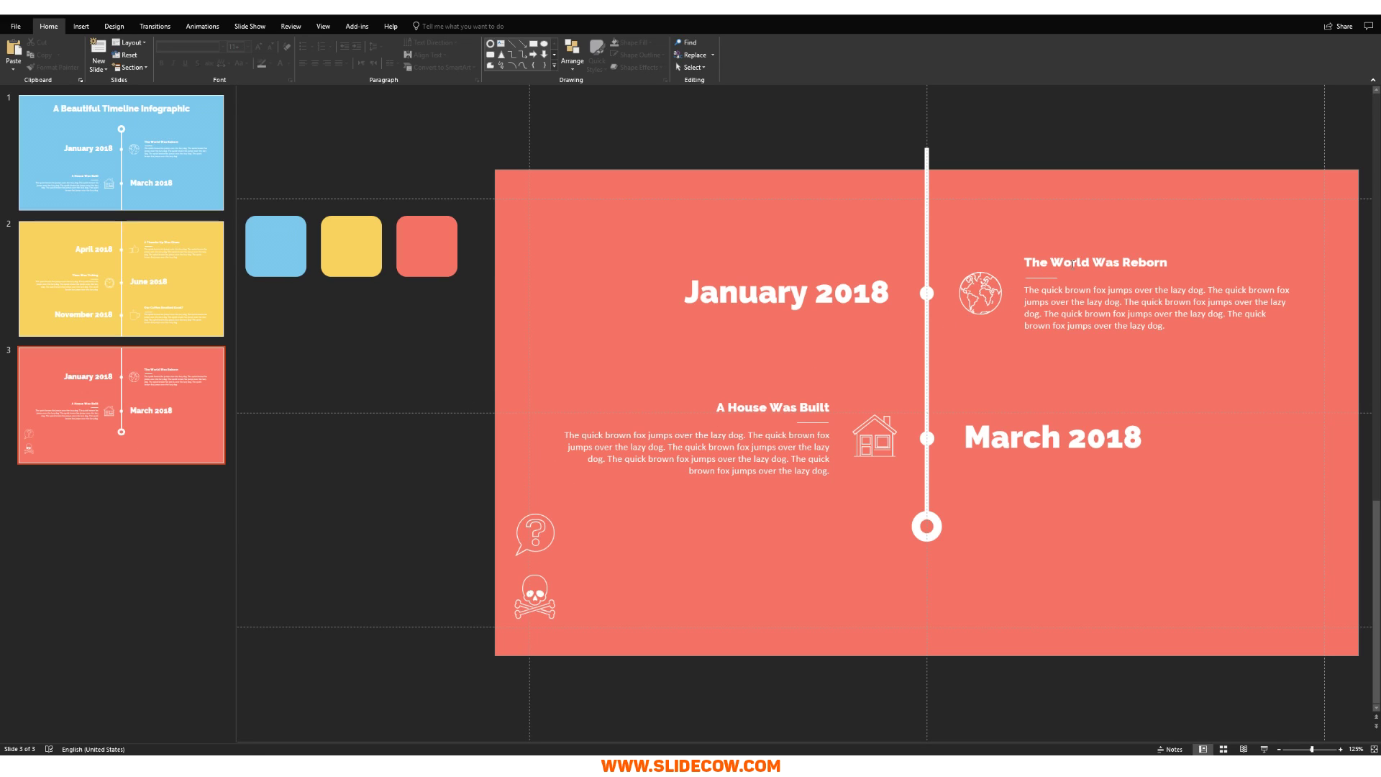
Ungroup both entries on the red slide and replace the globe icon with the question mark icon.
{"action": "left_click", "coordinate": [944, 323]}
{"action": "left_click", "coordinate": [903, 435], "text": "shift"}
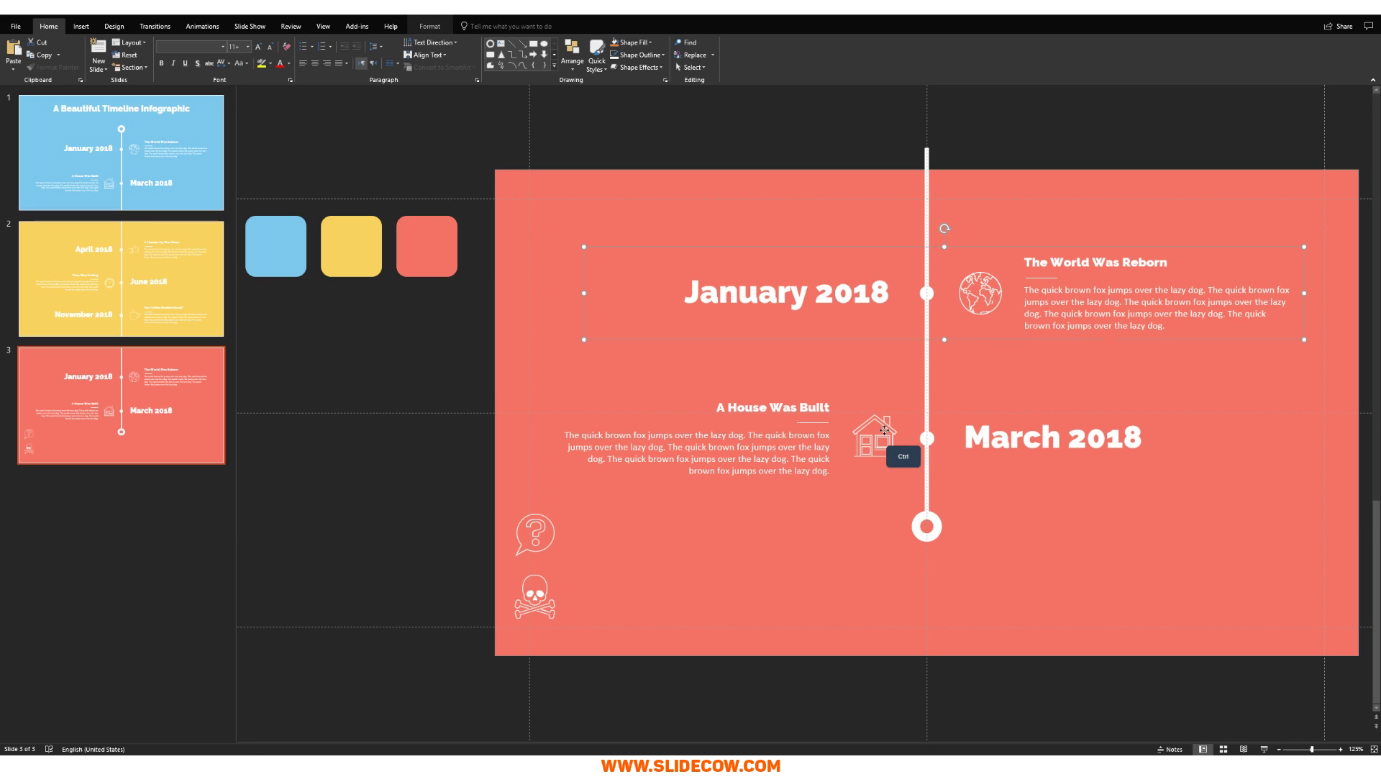
{"action": "key", "text": "Escape"}
{"action": "left_click_drag", "start_coordinate": [534, 538], "coordinate": [981, 298]}
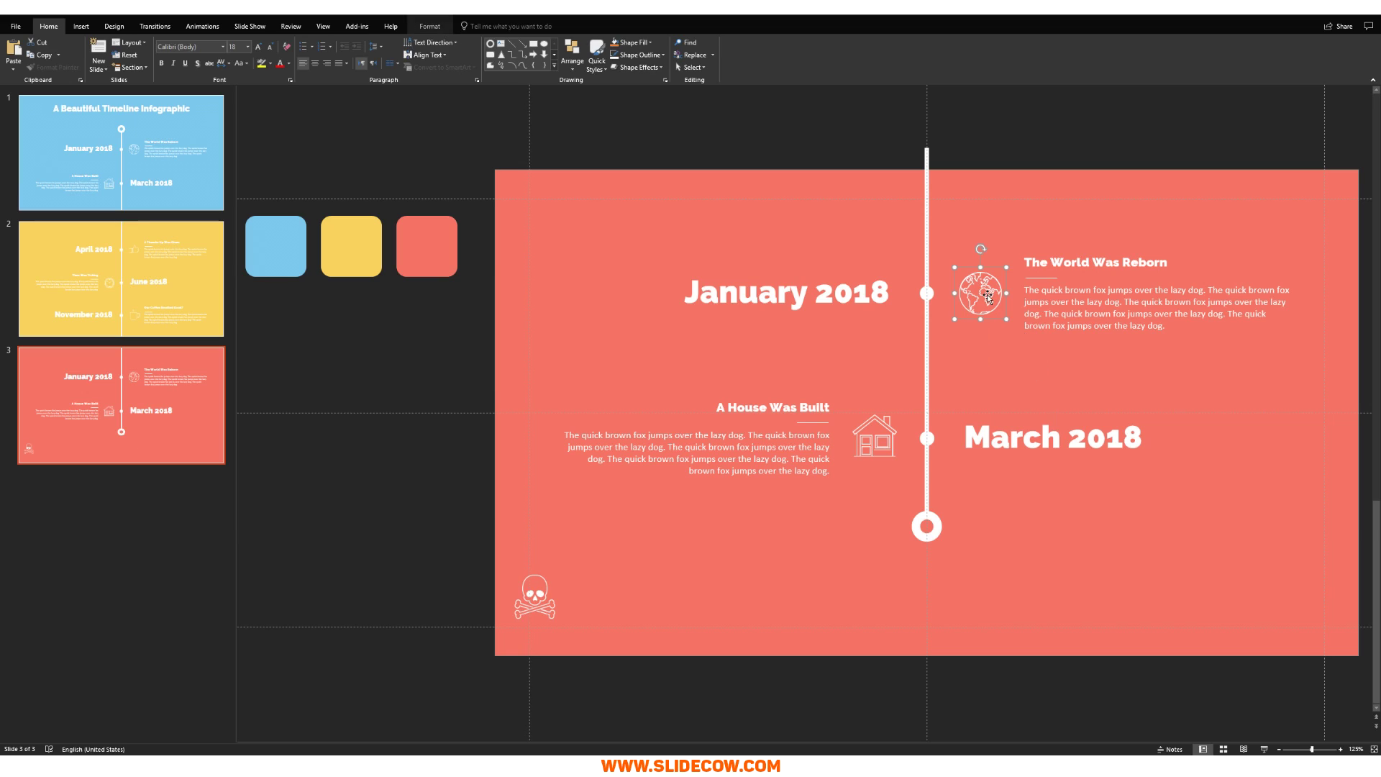
{"action": "key", "text": "Delete"}
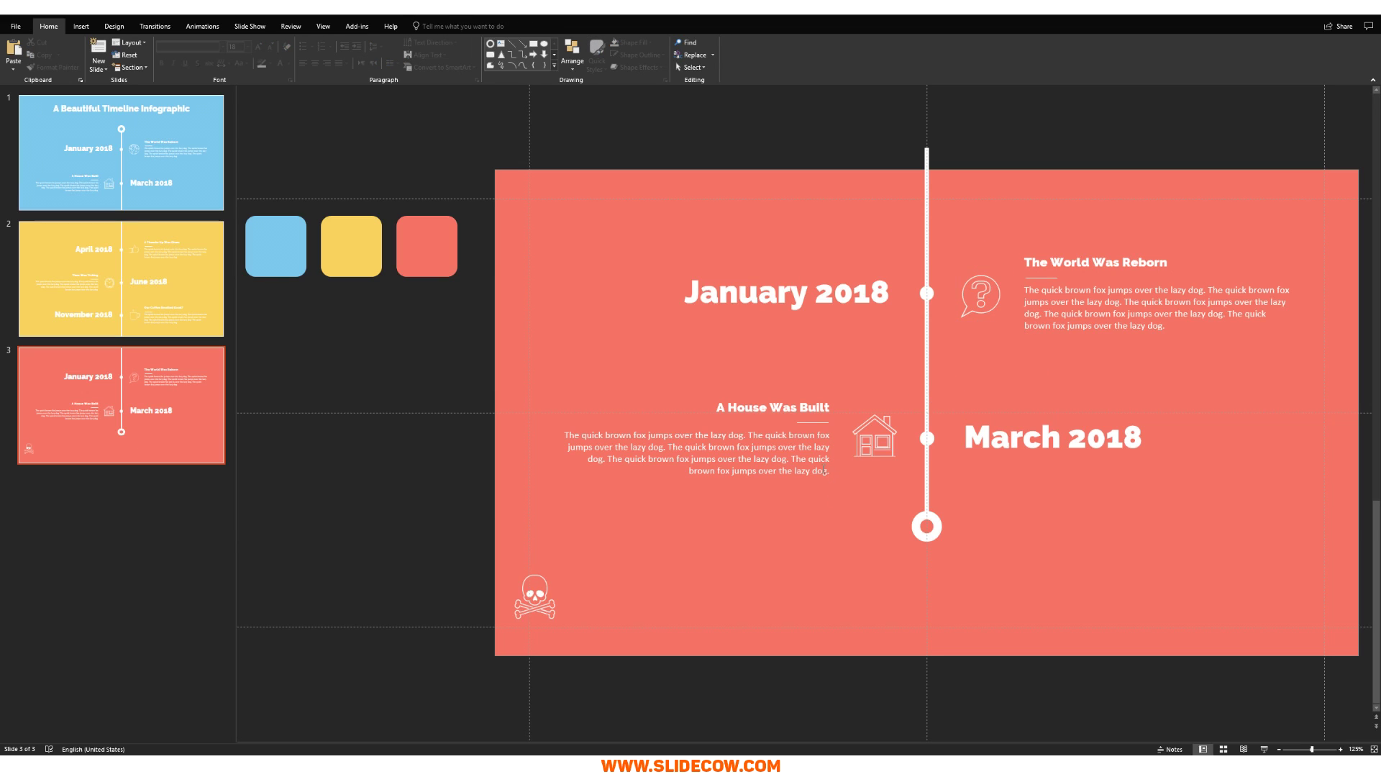
Change the date of the red slide's upper entry to December 2018.
{"action": "left_click", "coordinate": [739, 291]}
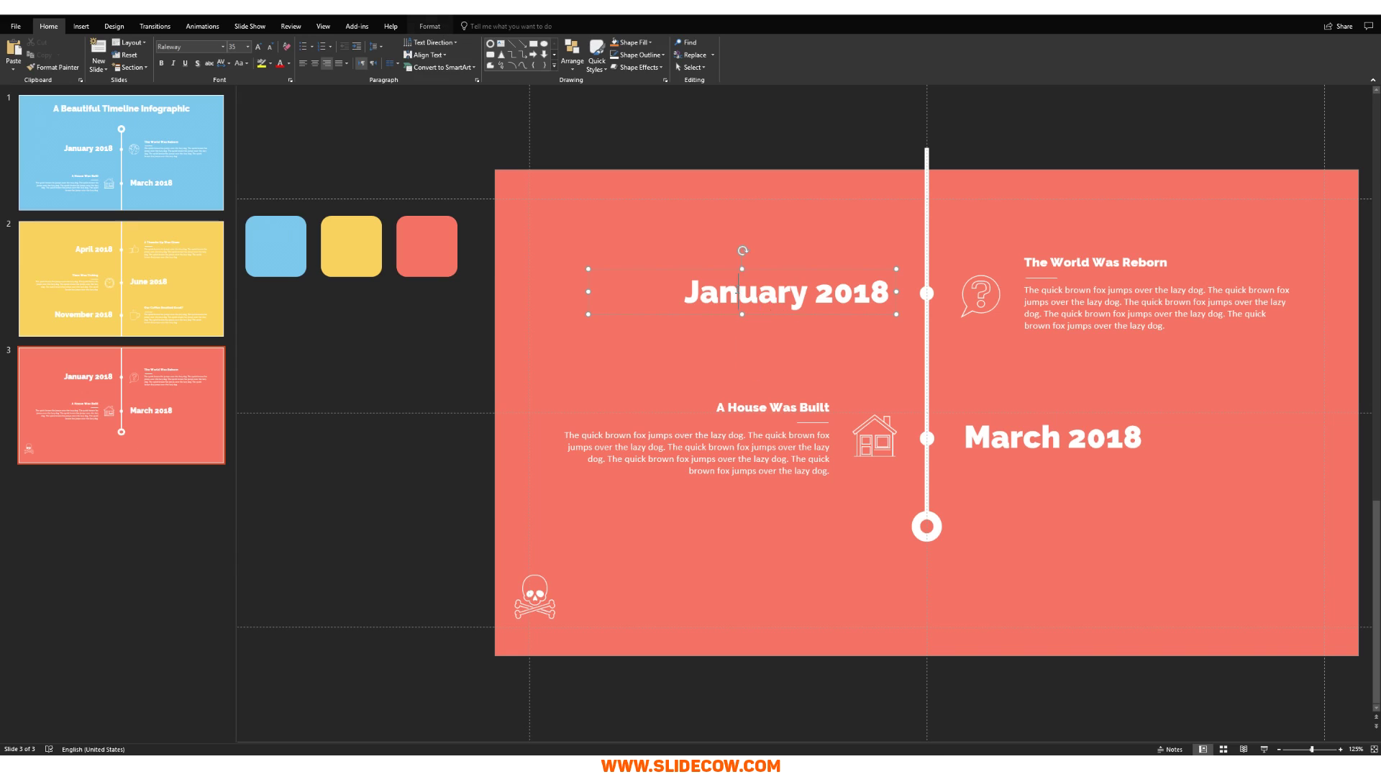
{"action": "double_click", "coordinate": [738, 291]}
{"action": "type", "text": "December"}
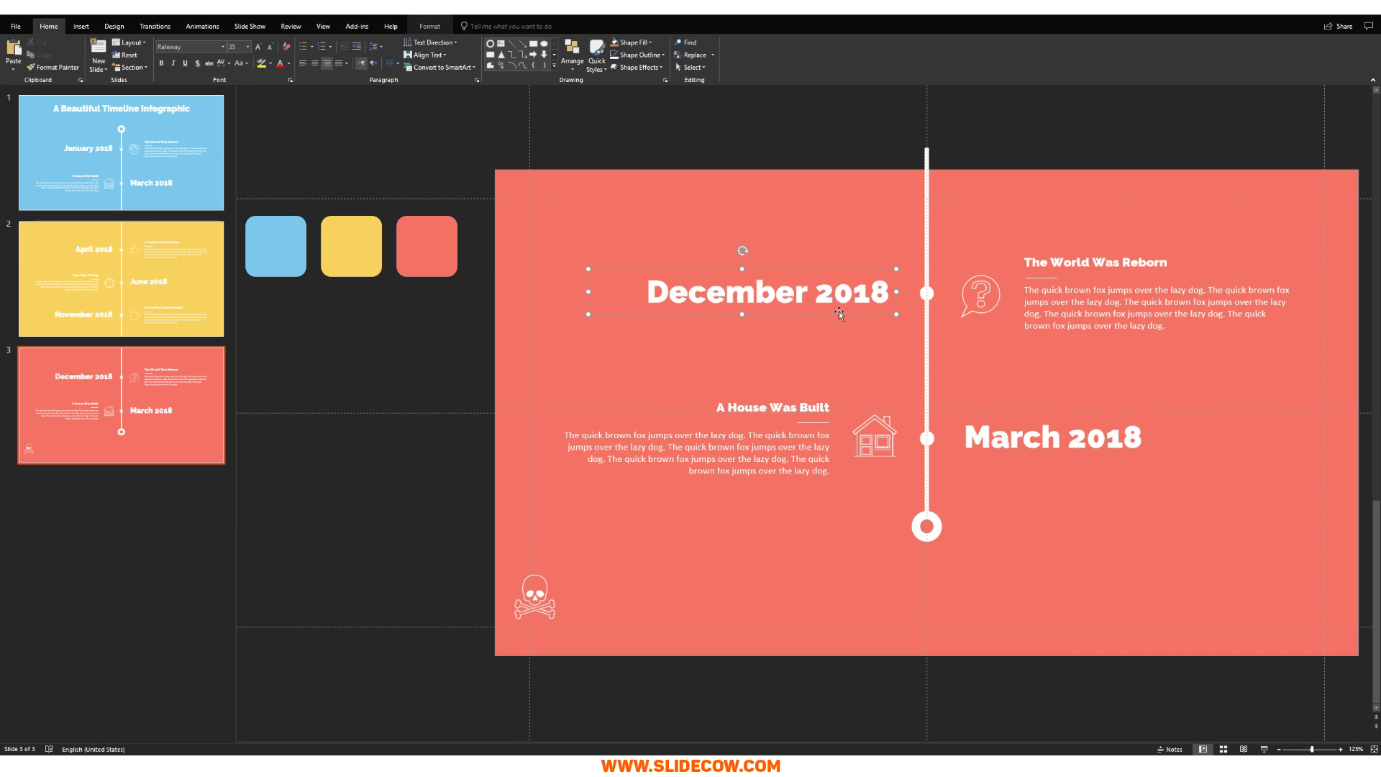
Change the heading of the December 2018 entry to "Questions Were Raised".
{"action": "double_click", "coordinate": [1102, 262]}
{"action": "triple_click", "coordinate": [1102, 262]}
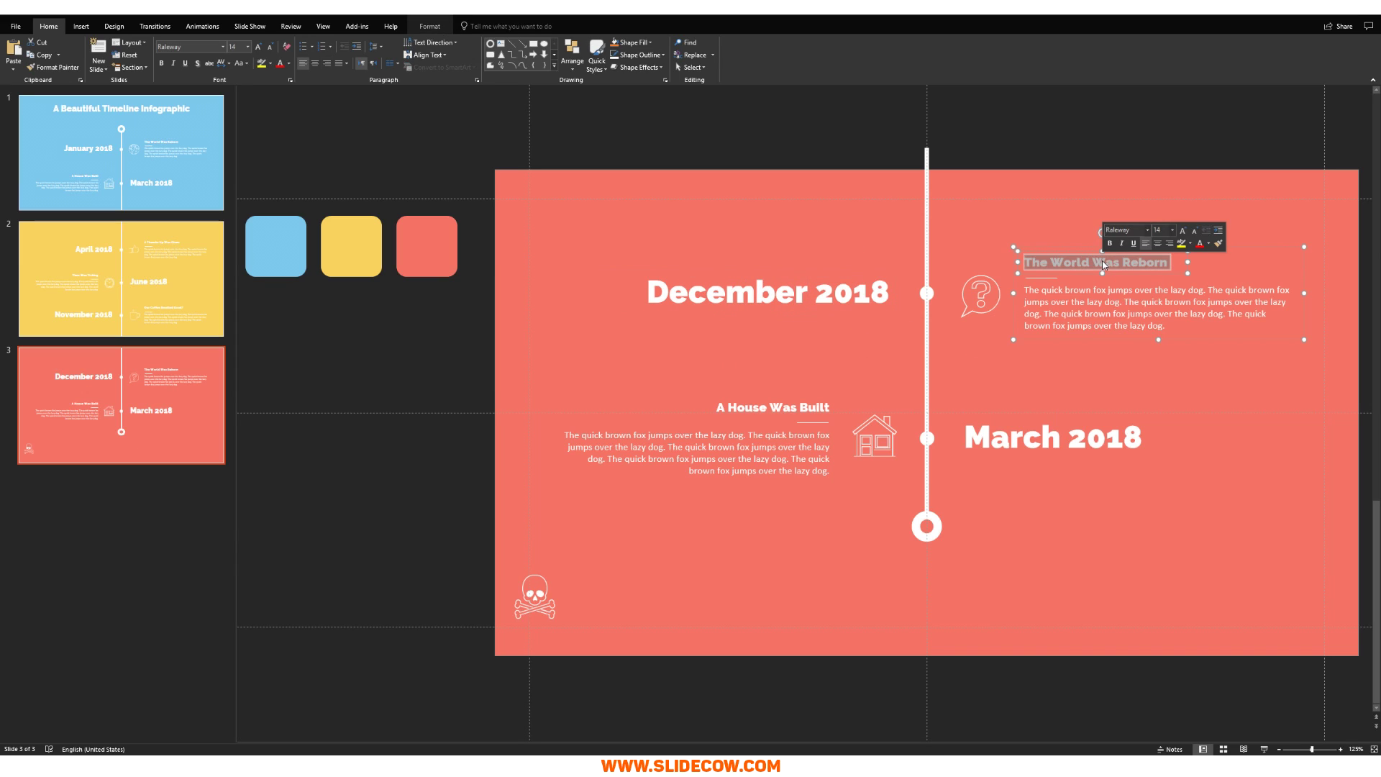
{"action": "type", "text": "Questions Wer"}
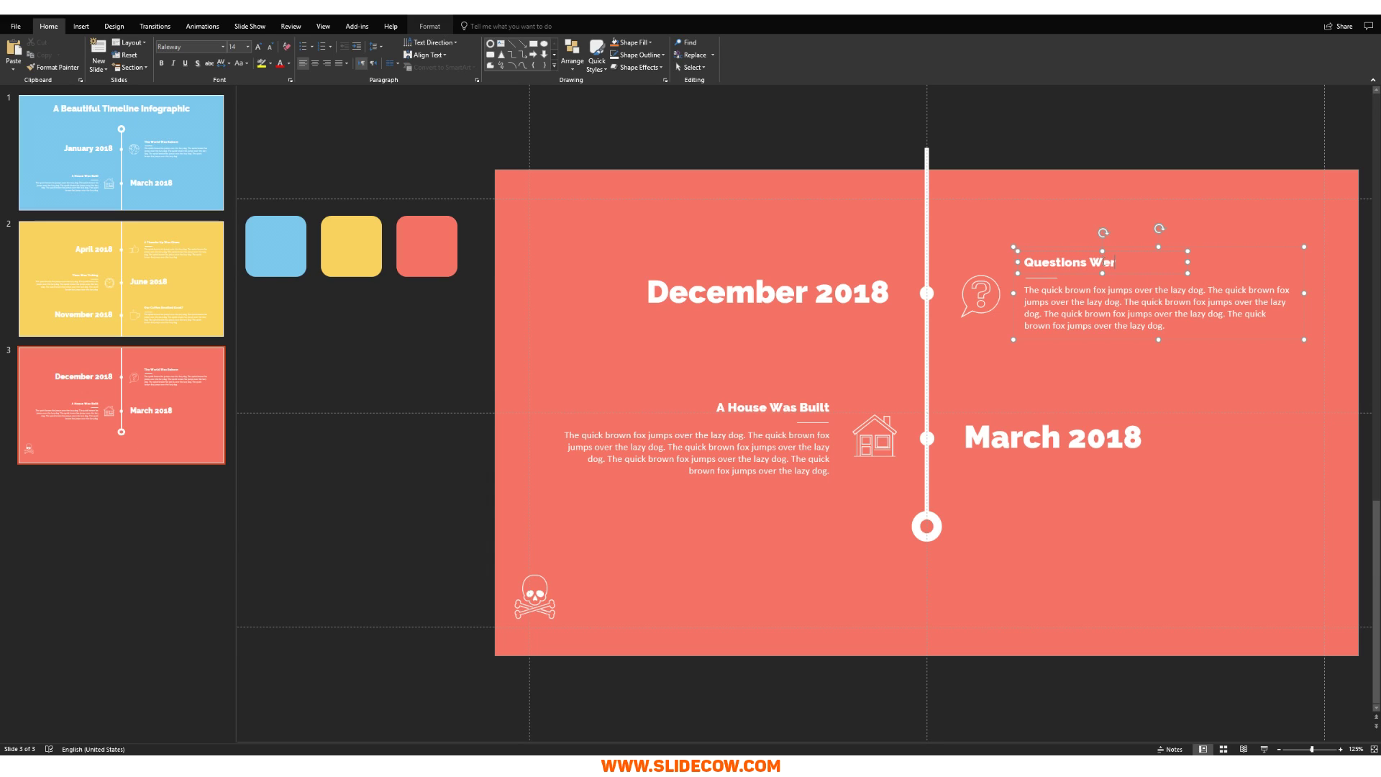
{"action": "type", "text": "e Raised"}
{"action": "left_click", "coordinate": [850, 386]}
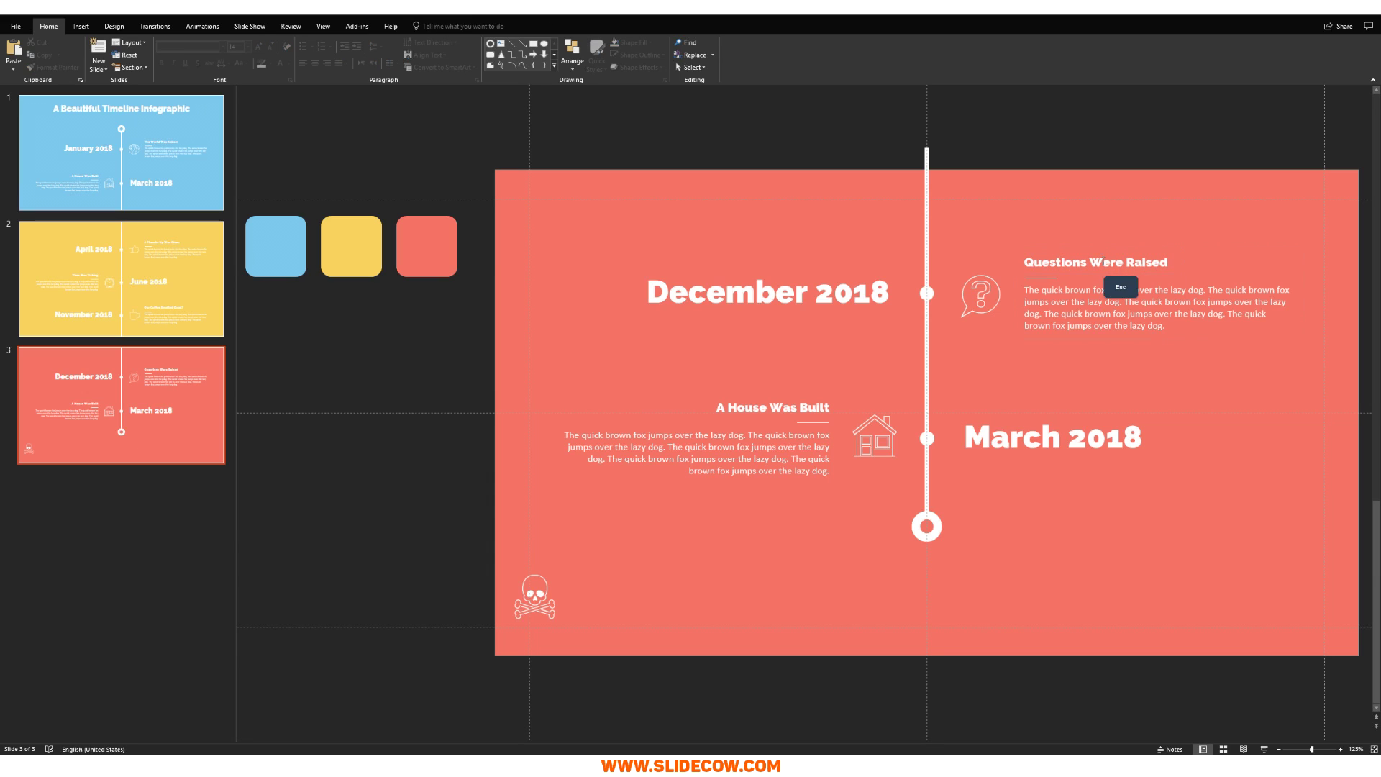
Replace the house icon in the red slide's lower entry with the skull icon.
{"action": "left_click_drag", "start_coordinate": [545, 593], "coordinate": [847, 551]}
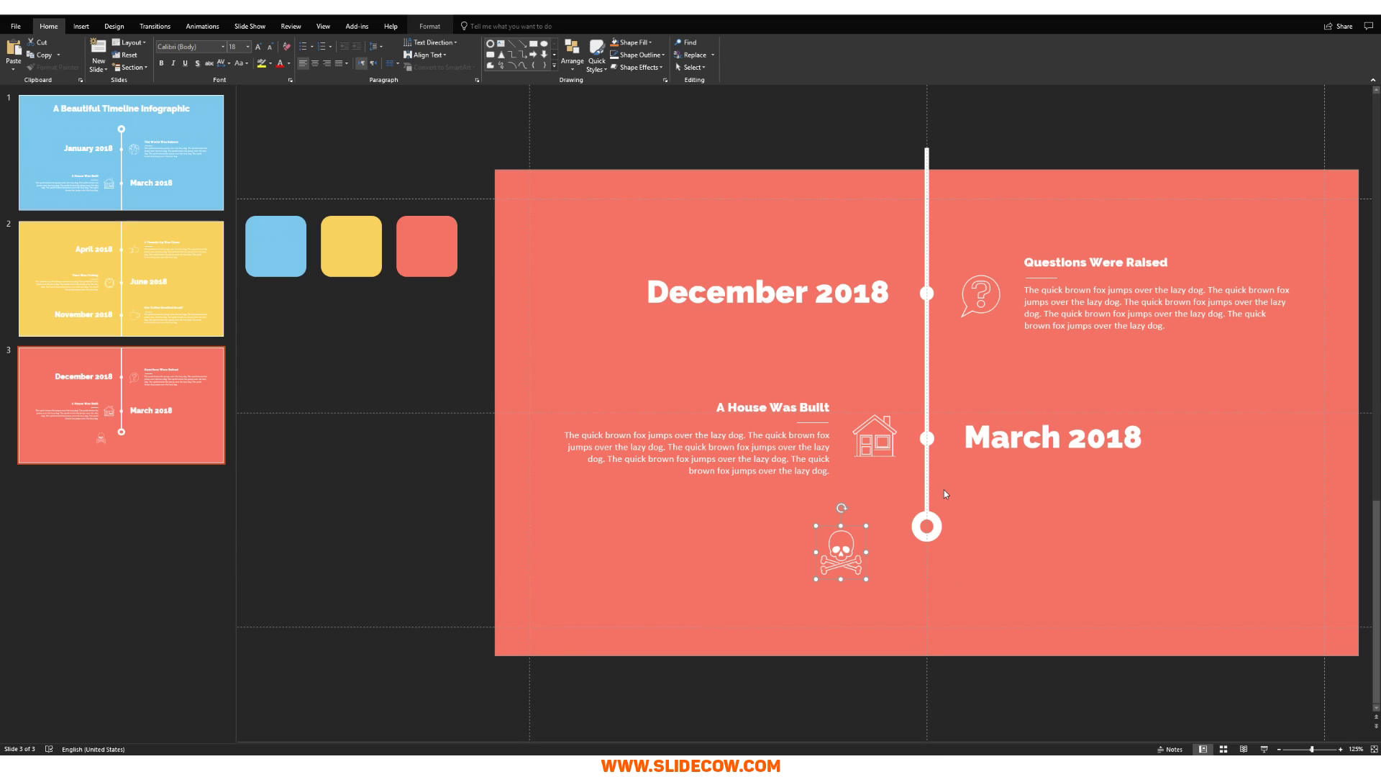
{"action": "left_click_drag", "start_coordinate": [837, 561], "coordinate": [879, 446]}
{"action": "left_click_drag", "start_coordinate": [880, 458], "coordinate": [878, 458]}
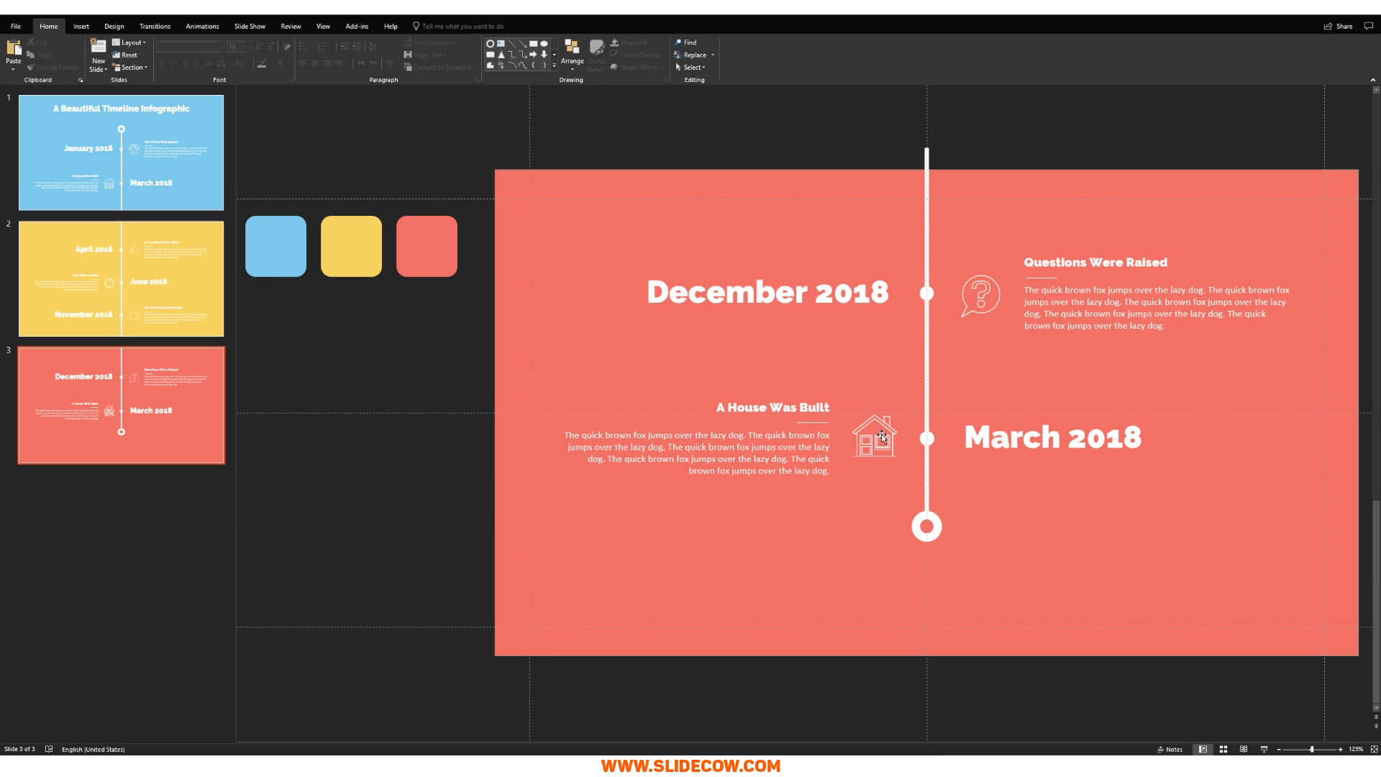
{"action": "key", "text": "ctrl+z"}
Change the date of the red slide's lower entry to January 2019.
{"action": "double_click", "coordinate": [1012, 436]}
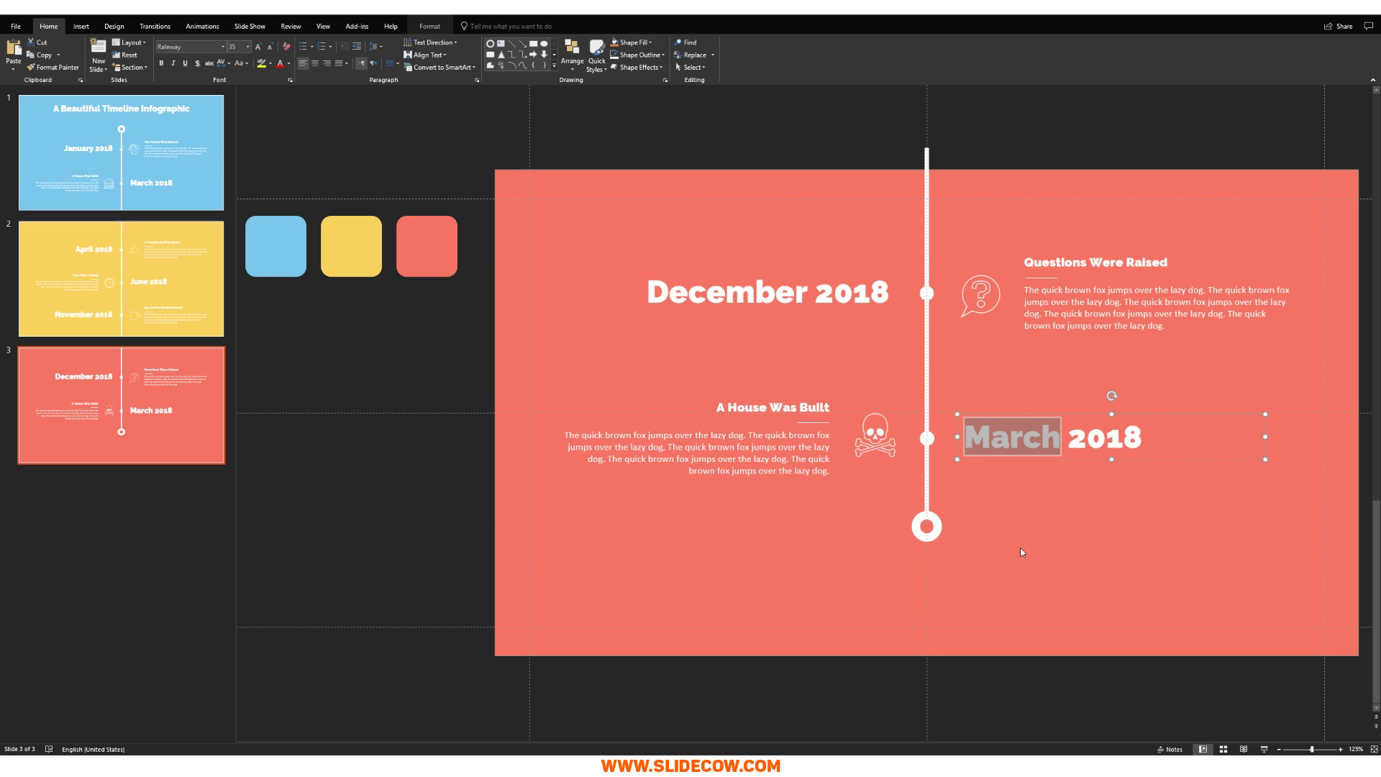
{"action": "type", "text": "January"}
{"action": "key", "text": "ctrl+Right"}
{"action": "key", "text": "ctrl+Right"}
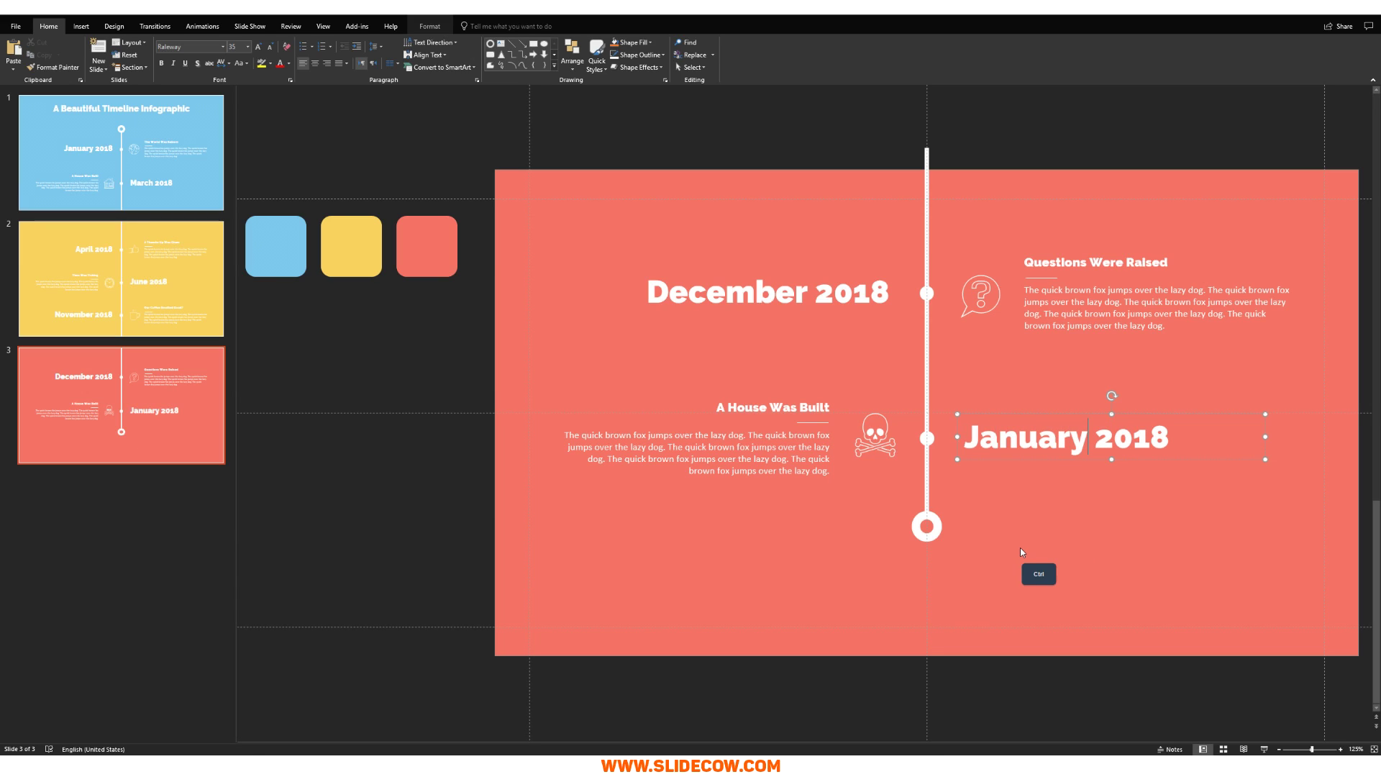
{"action": "key", "text": "BackSpace"}
{"action": "type", "text": "9"}
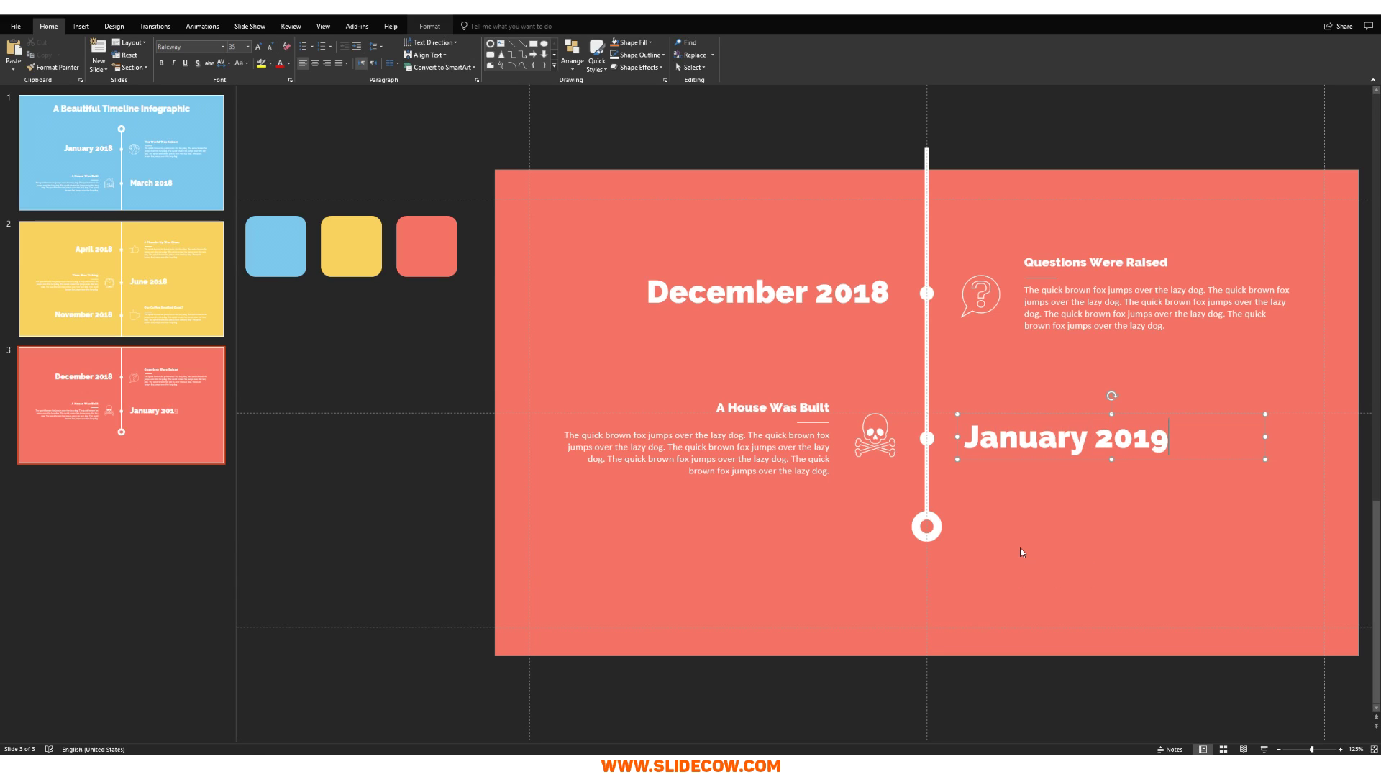
Change the heading of the January 2019 entry to "Hazards Were Identified".
{"action": "triple_click", "coordinate": [757, 408]}
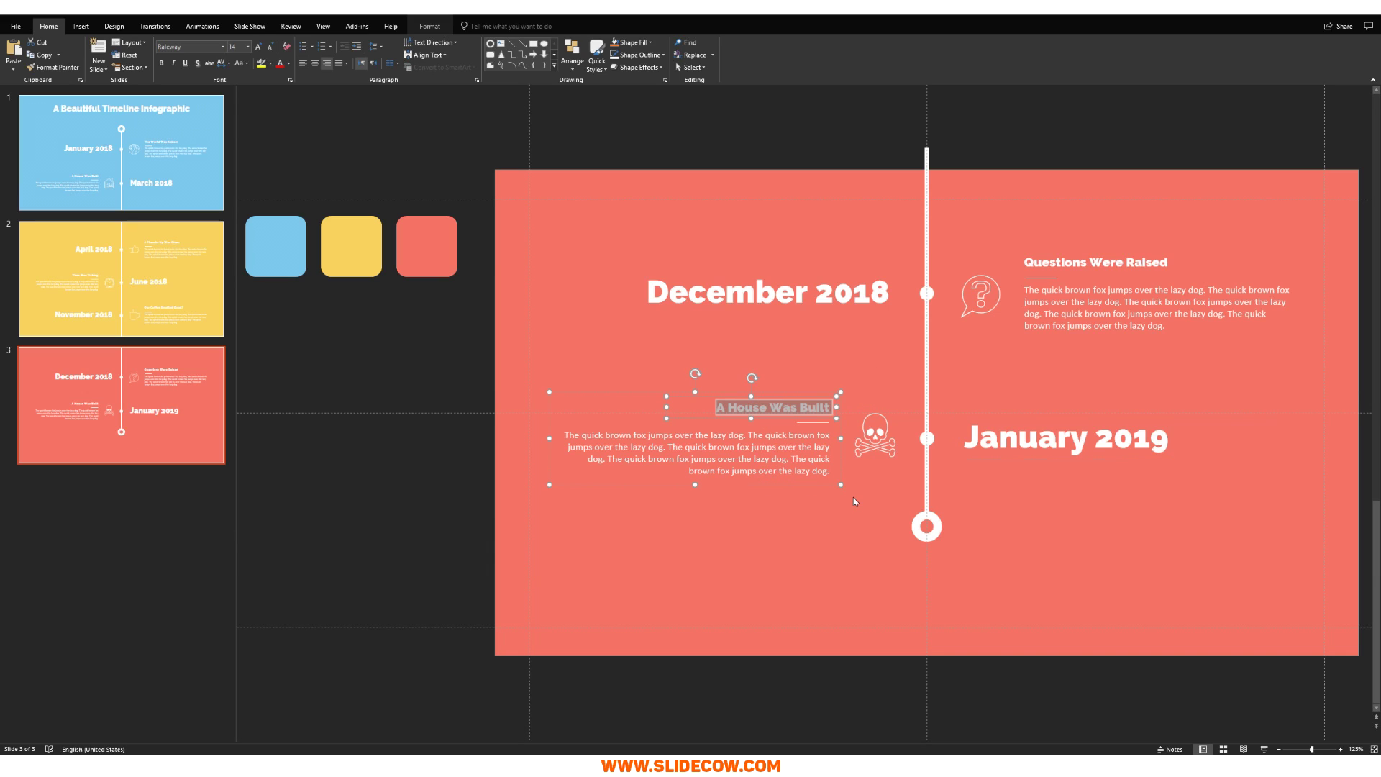
{"action": "type", "text": "Hazard"}
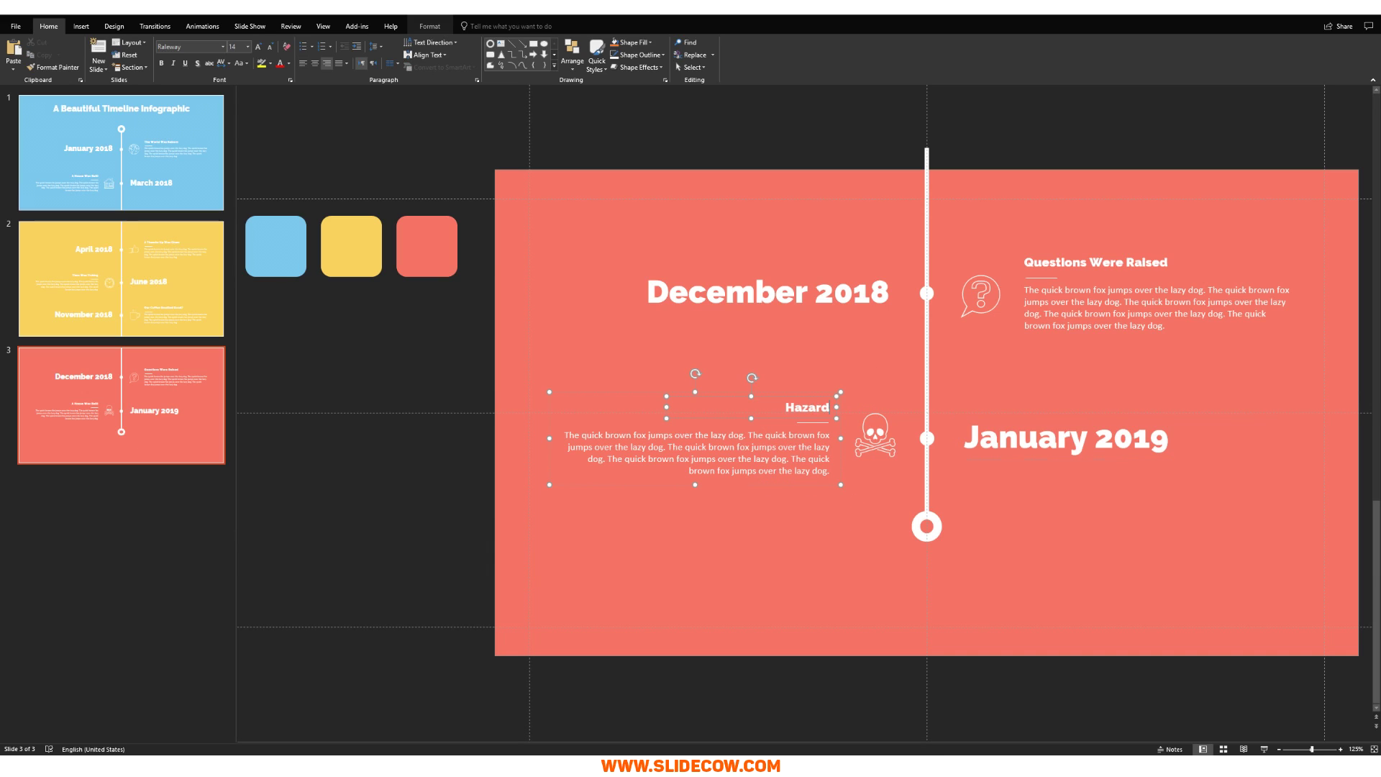
{"action": "type", "text": "s Were Iden"}
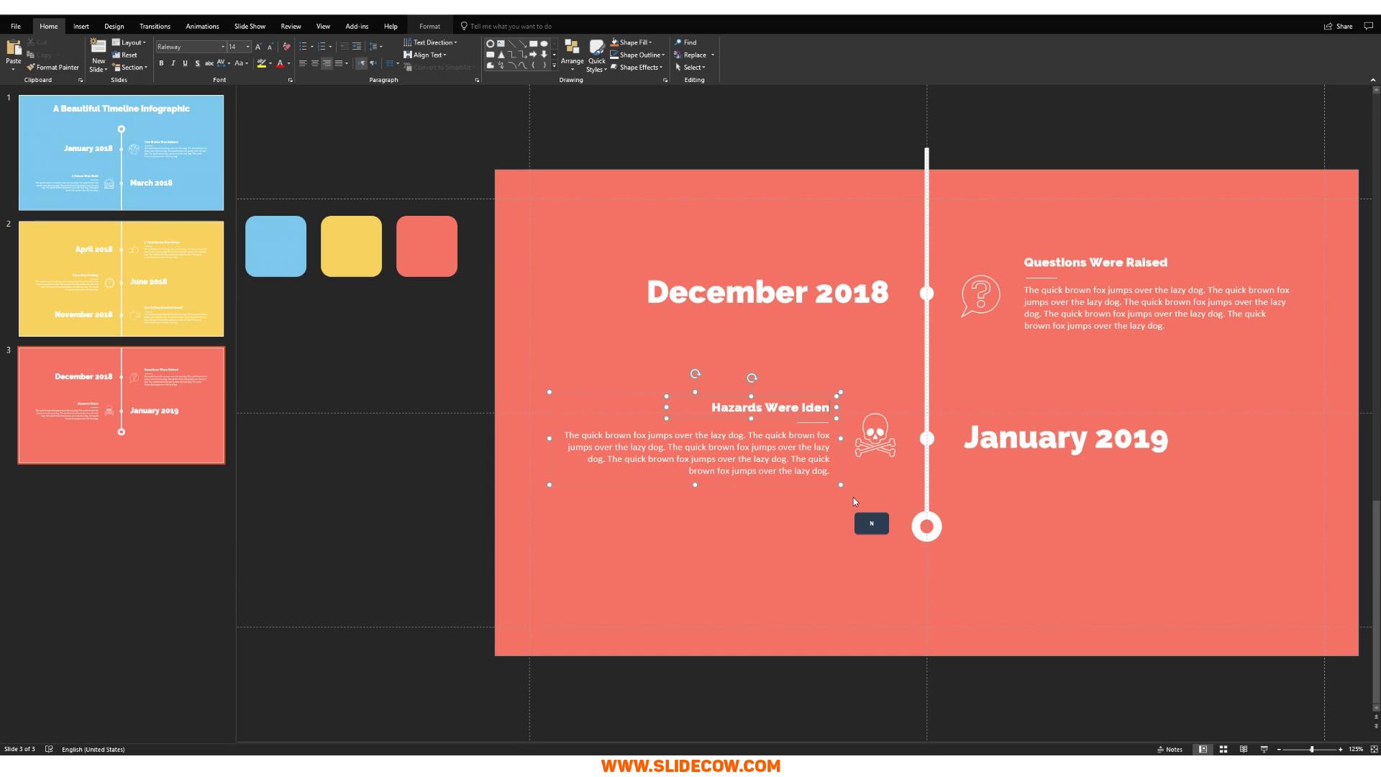
{"action": "type", "text": "tified"}
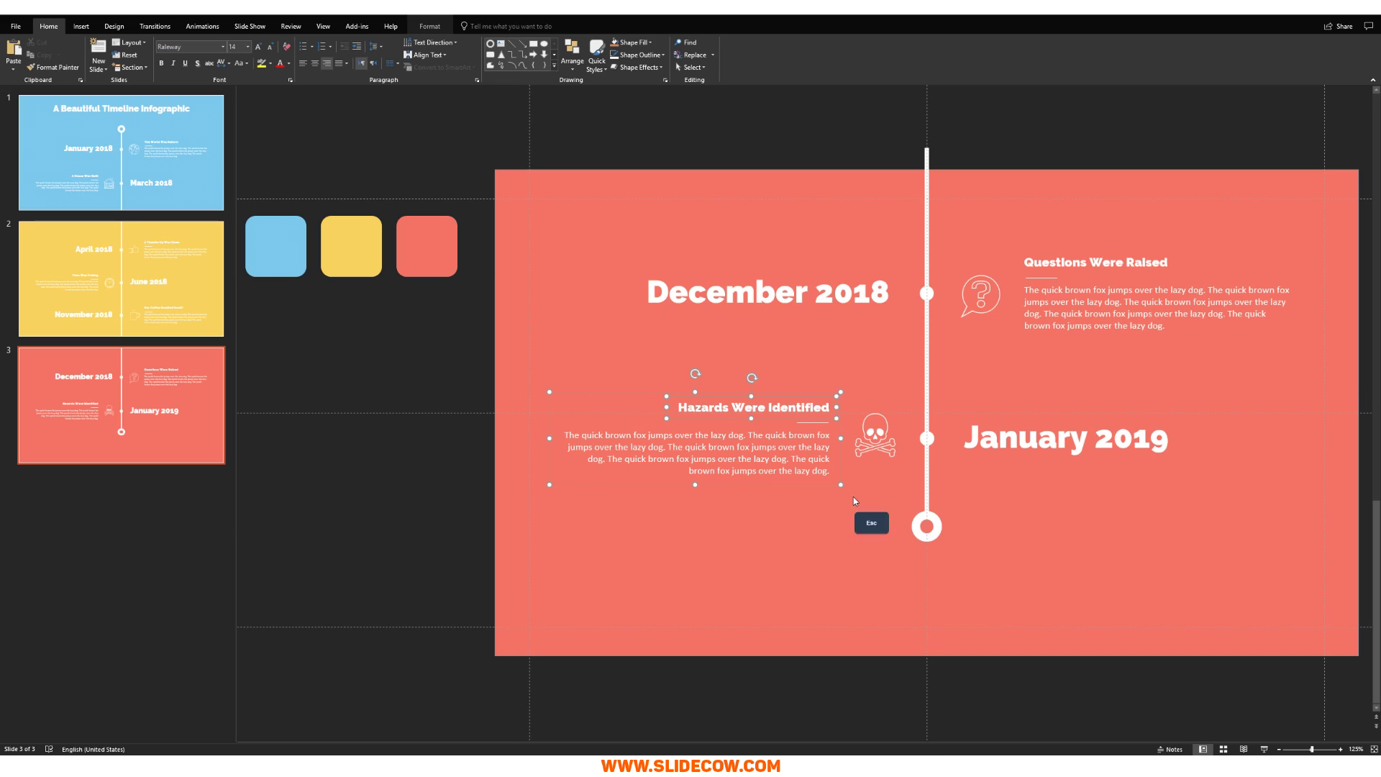
Try the Fade, Flash, Fracture and Airplane transitions on the blue title slide.
{"action": "left_click", "coordinate": [881, 519]}
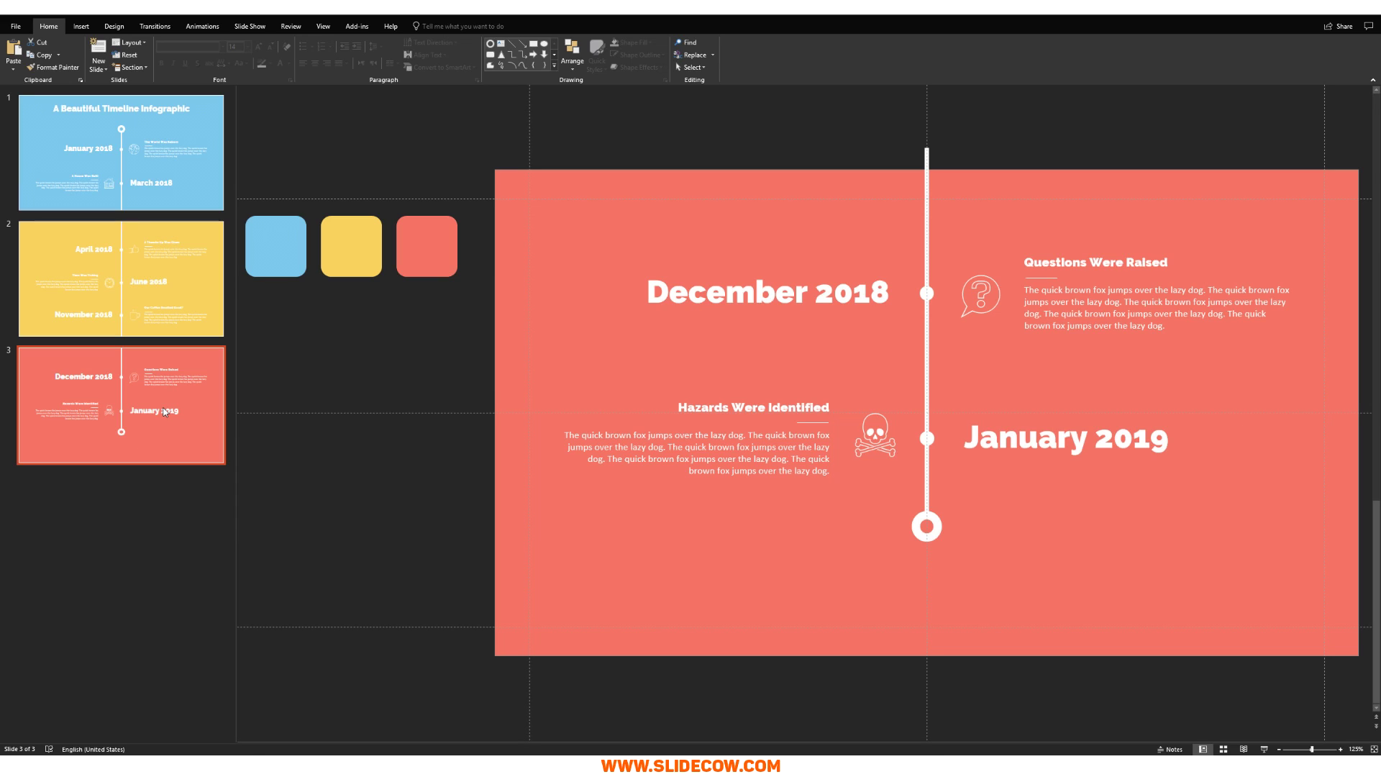
{"action": "left_click", "coordinate": [203, 161]}
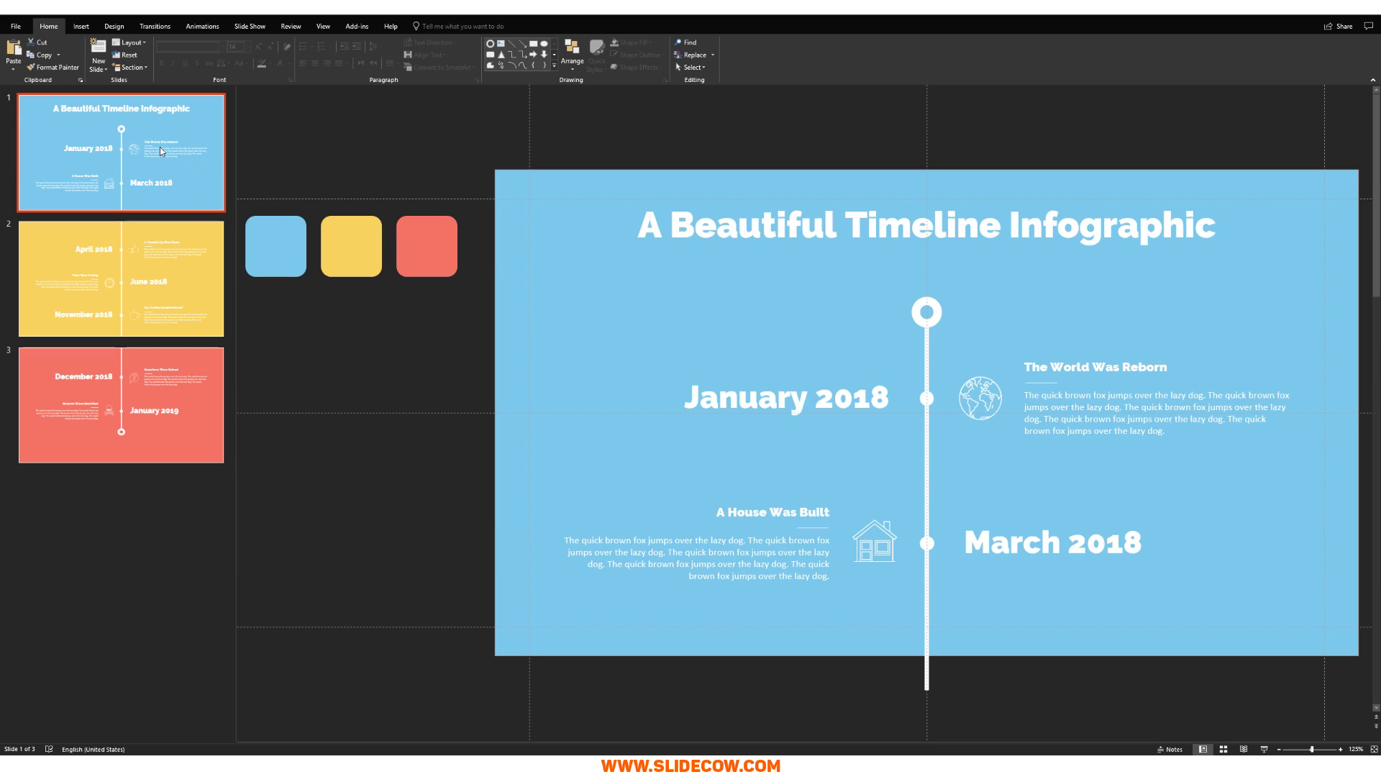
{"action": "left_click", "coordinate": [165, 32]}
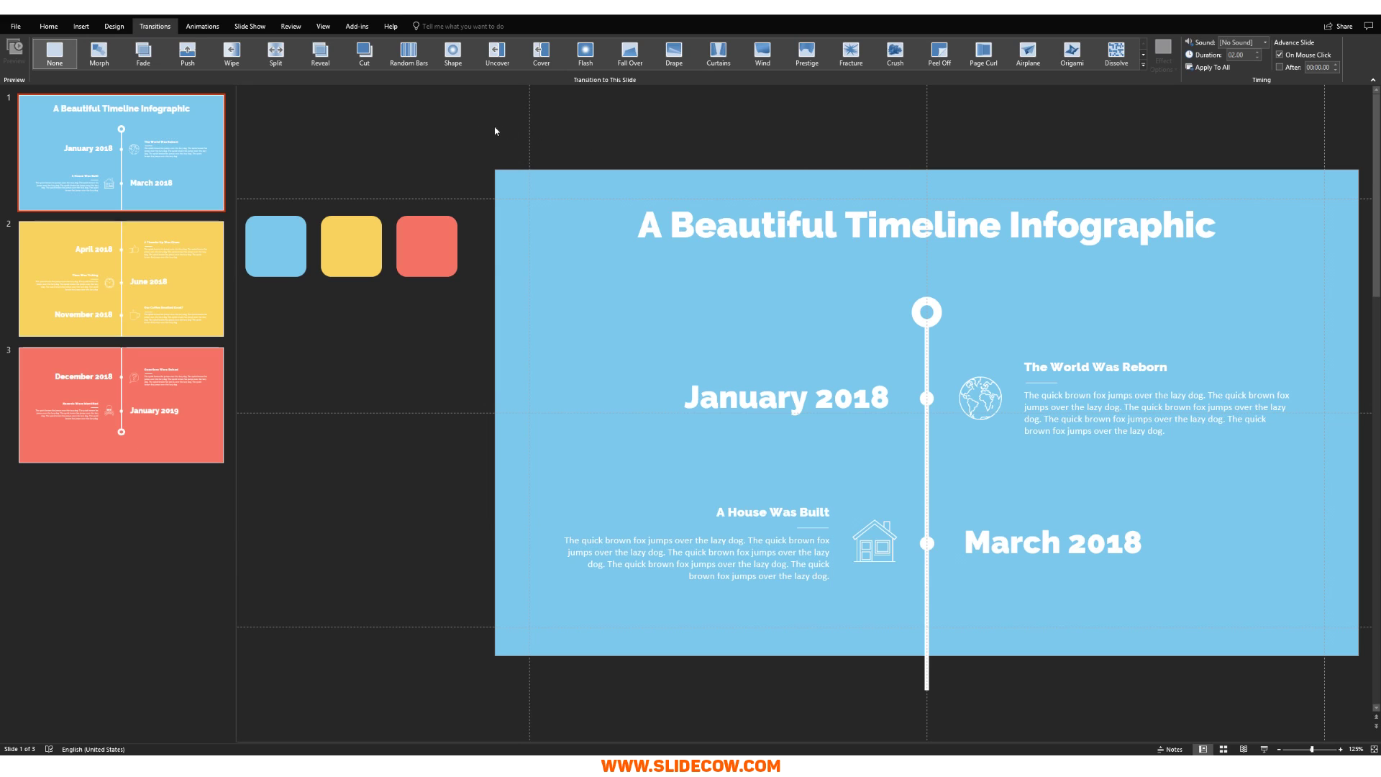
{"action": "left_click", "coordinate": [153, 65]}
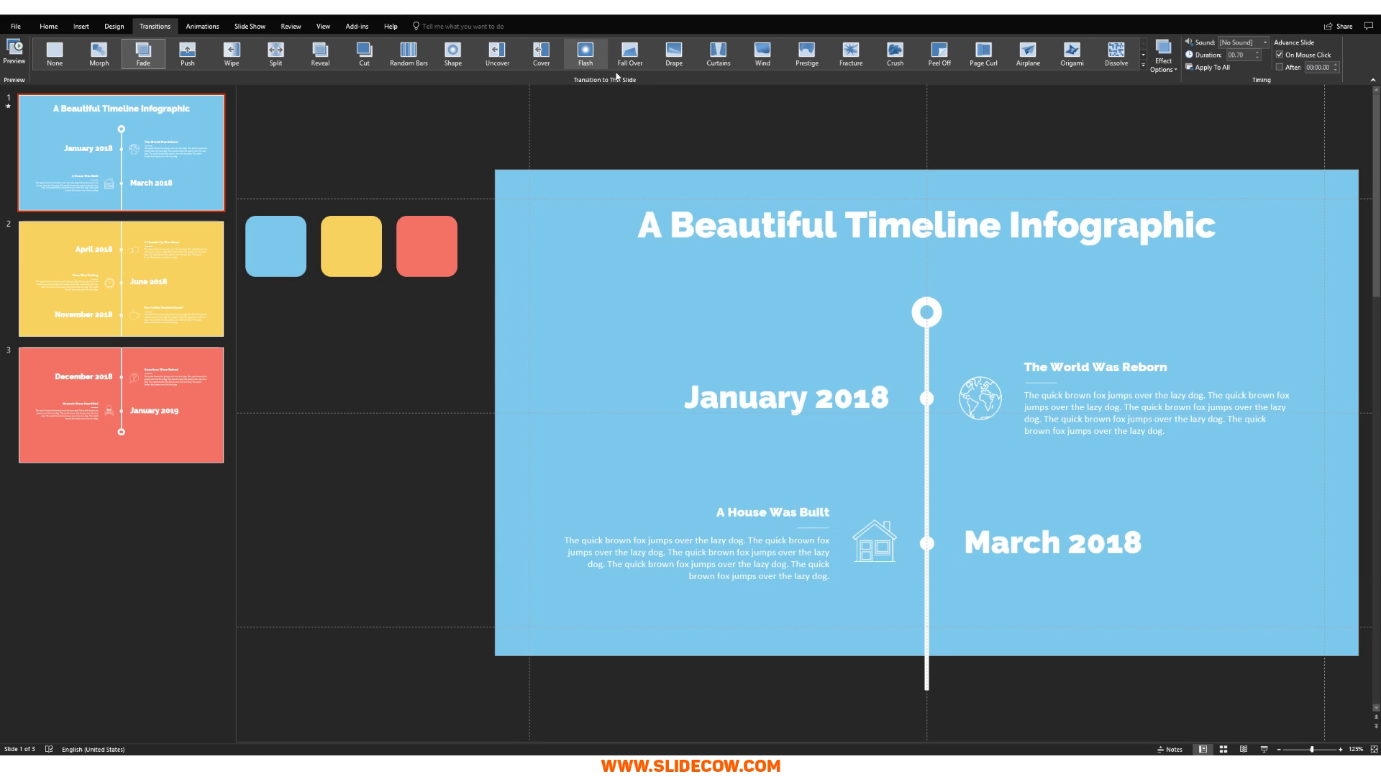
{"action": "left_click", "coordinate": [586, 54]}
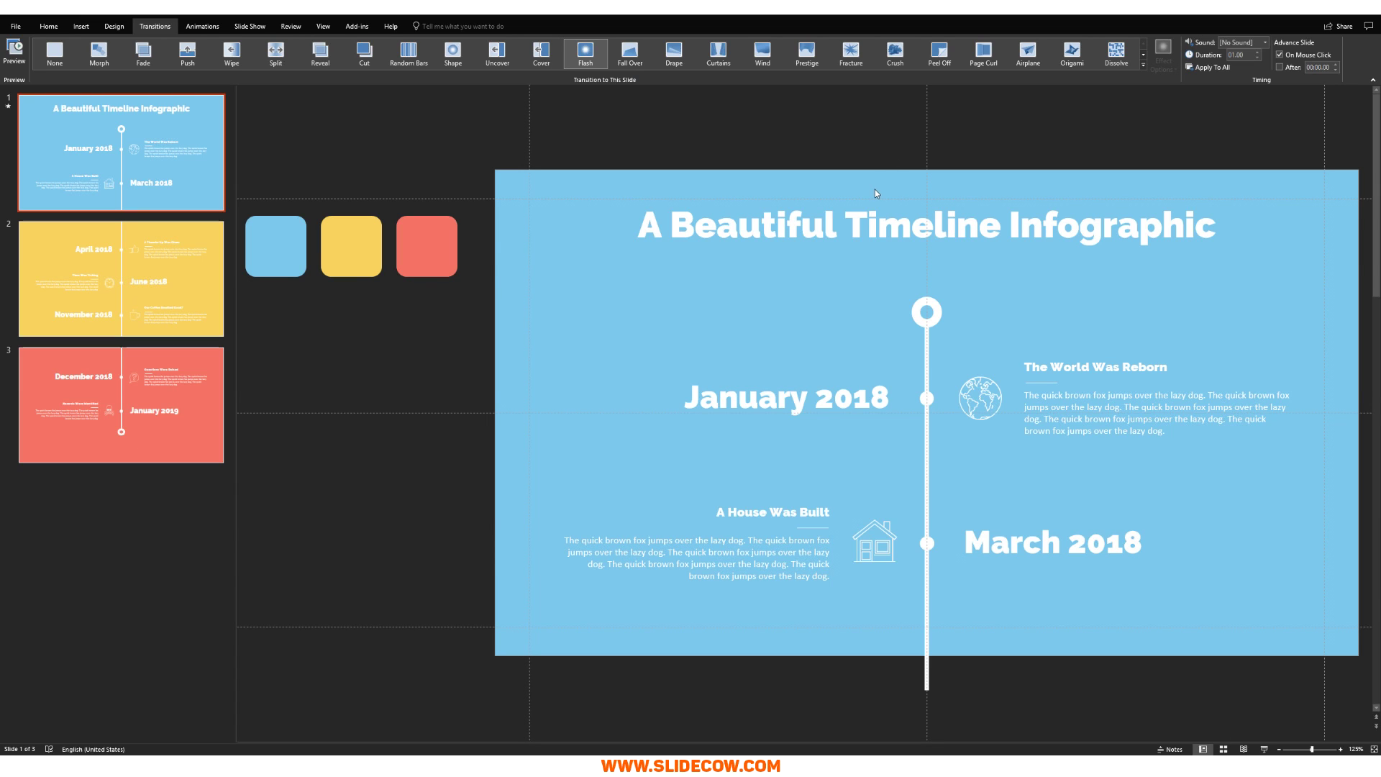
{"action": "left_click", "coordinate": [849, 49]}
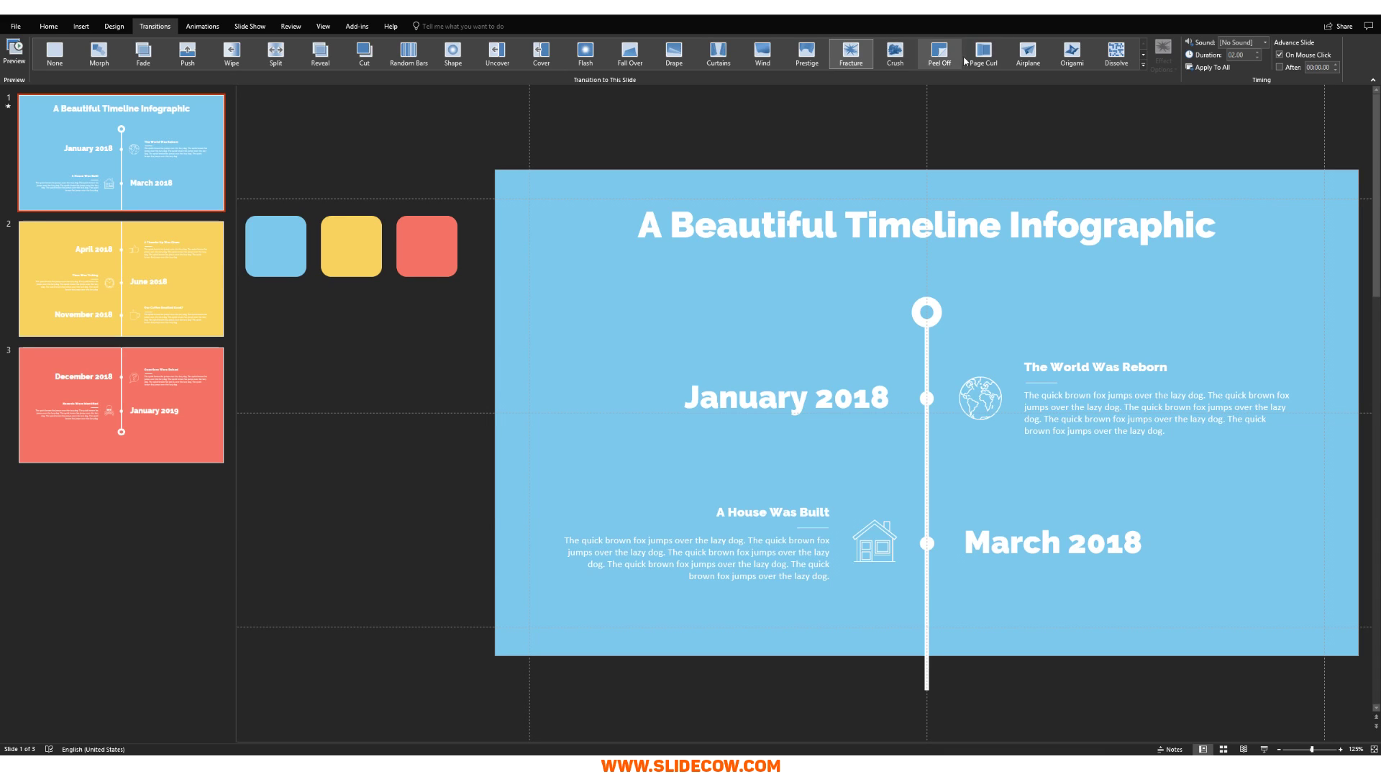
{"action": "left_click", "coordinate": [1030, 67]}
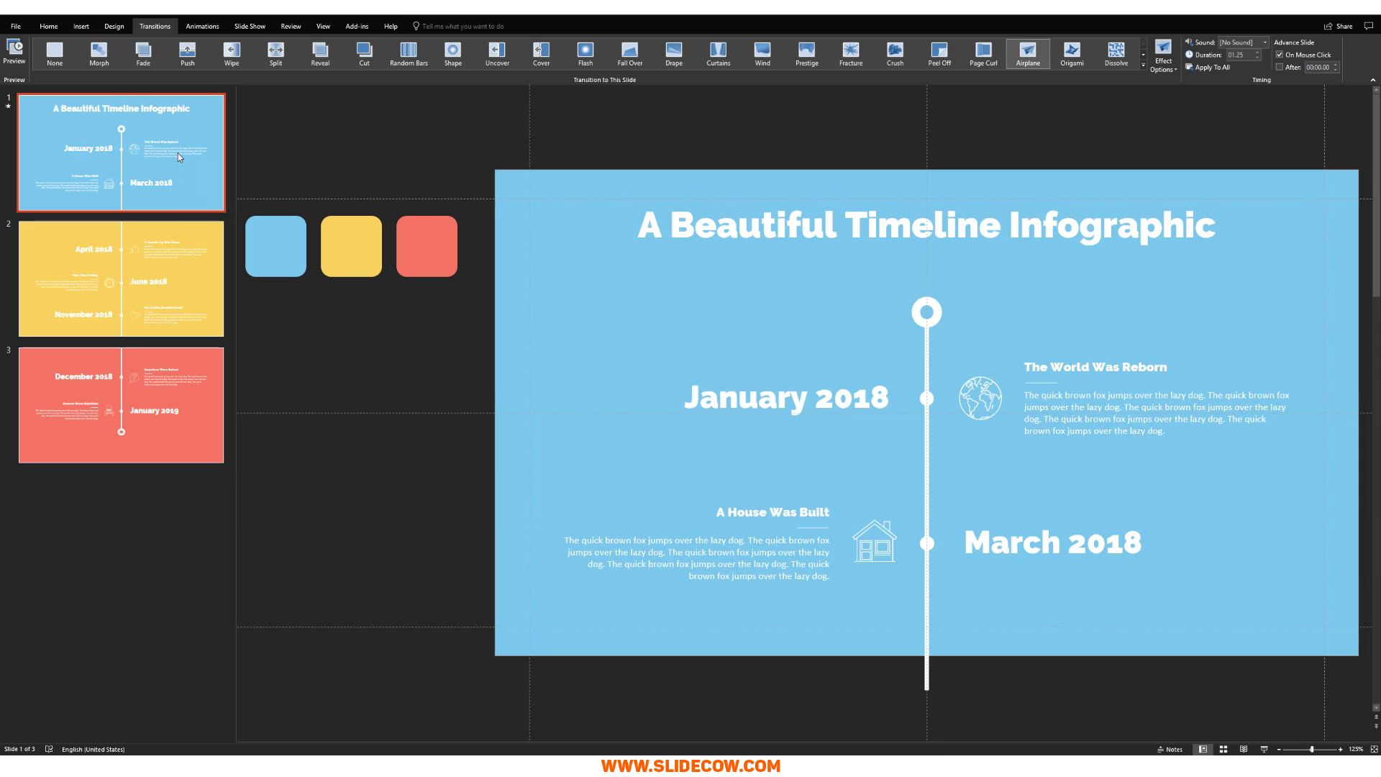
Browse back and forth through the three slides and undo the trial transitions on the blue slide.
{"action": "key", "text": "Down"}
{"action": "key", "text": "Down"}
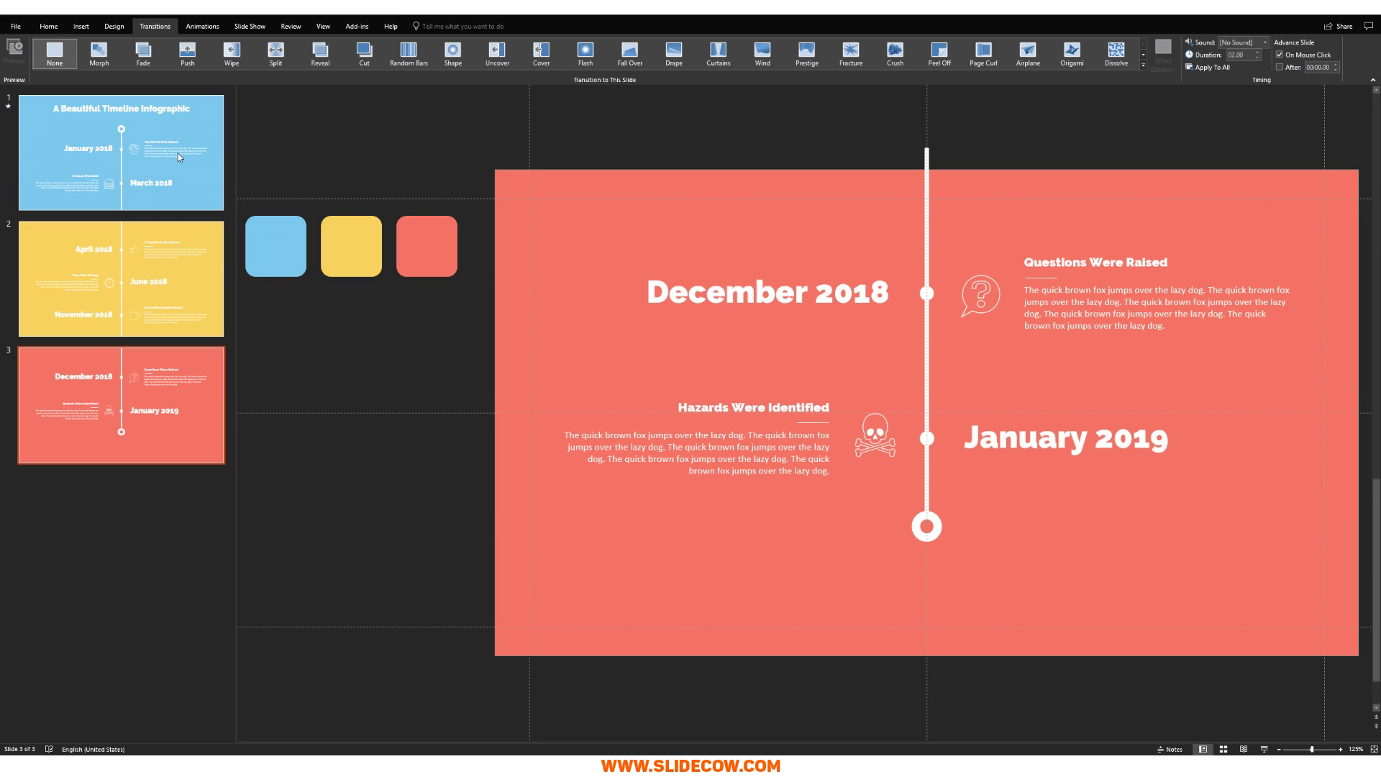
{"action": "key", "text": "Up"}
{"action": "key", "text": "Up"}
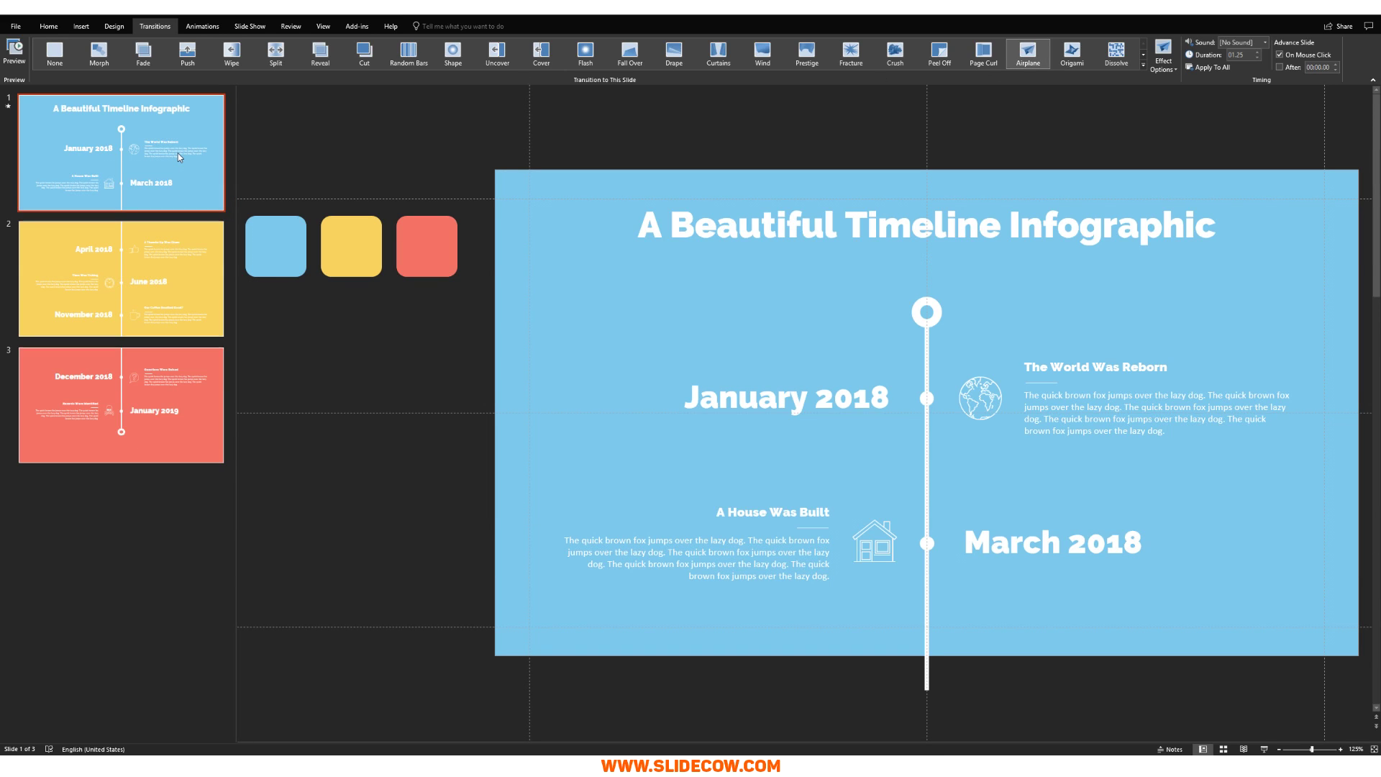
{"action": "key", "text": "Down"}
{"action": "key", "text": "Down"}
{"action": "key", "text": "Up"}
{"action": "key", "text": "Up"}
{"action": "key", "text": "ctrl+z"}
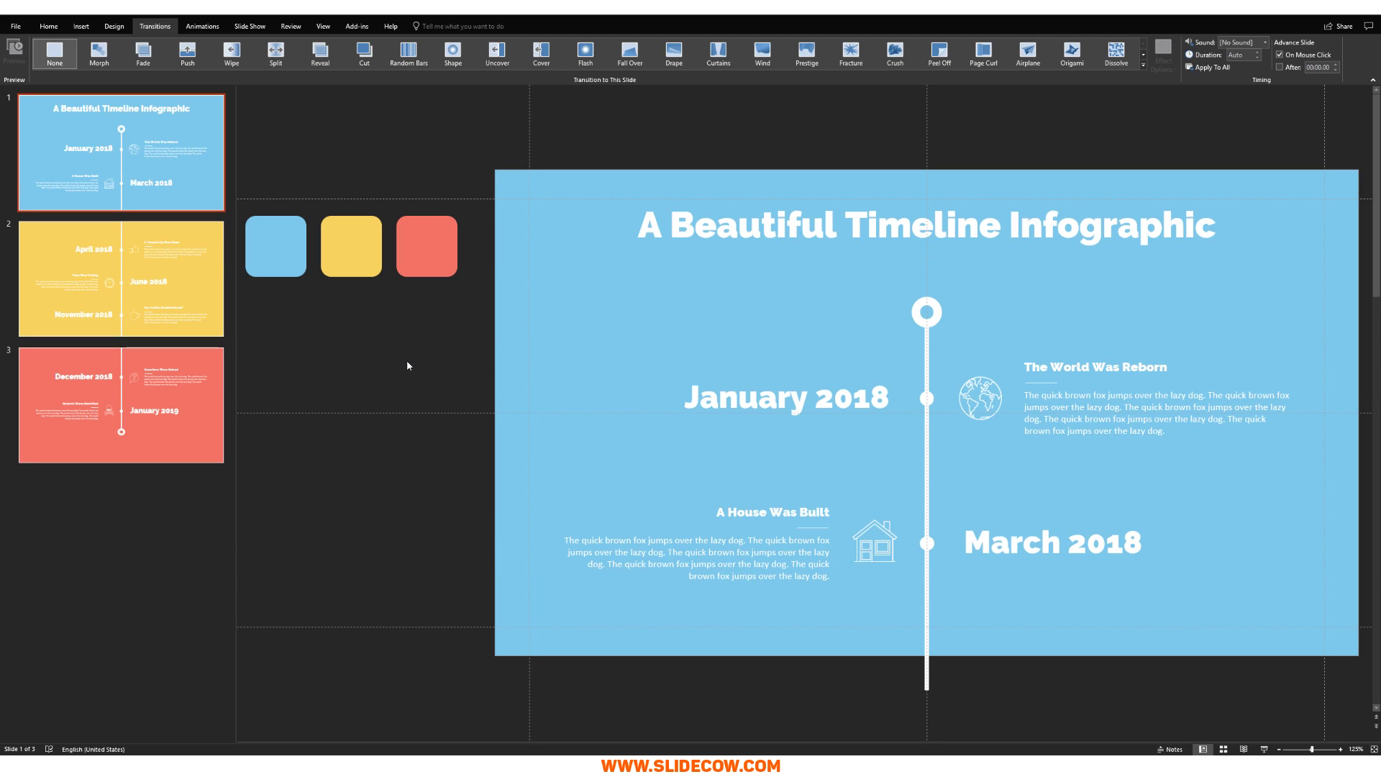
Apply the Push transition to all three timeline slides together.
{"action": "left_click", "coordinate": [186, 296], "text": "ctrl"}
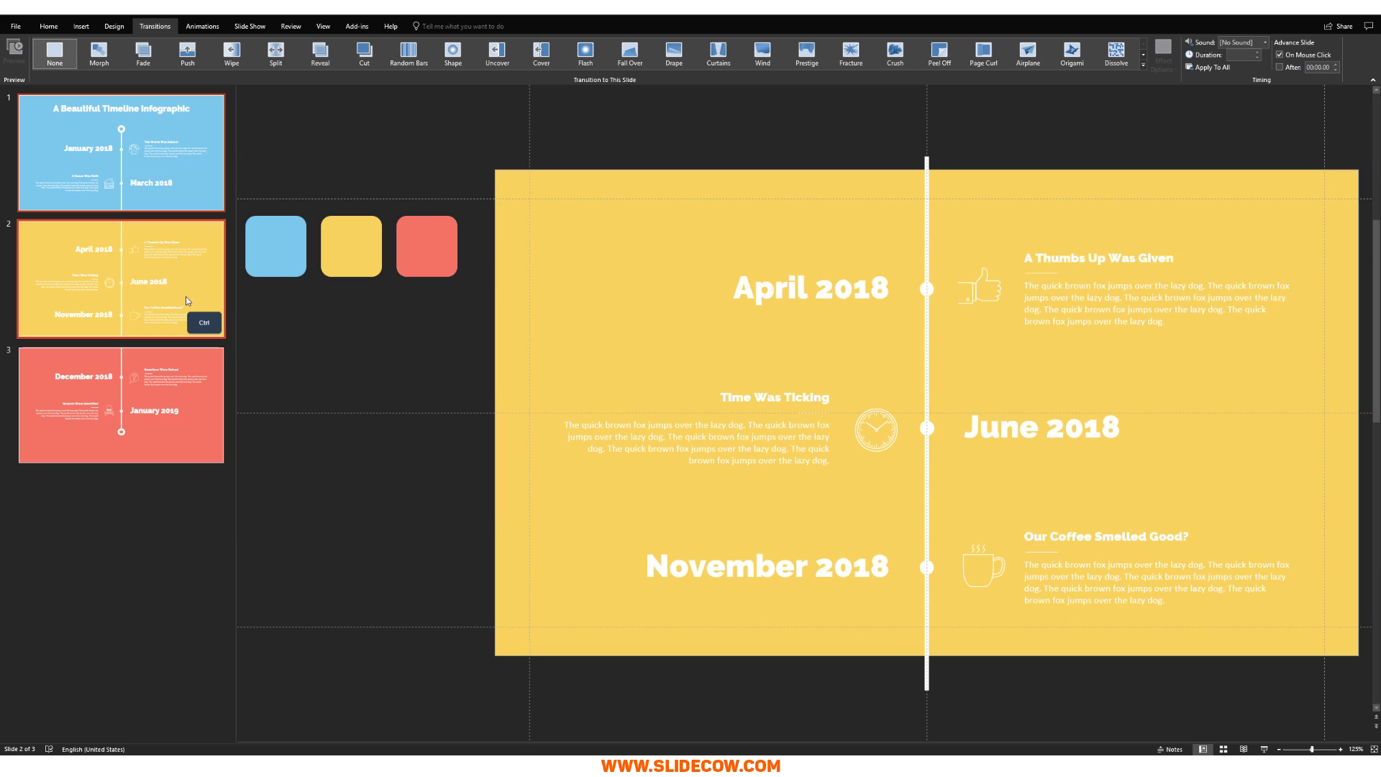
{"action": "left_click", "coordinate": [179, 377], "text": "ctrl"}
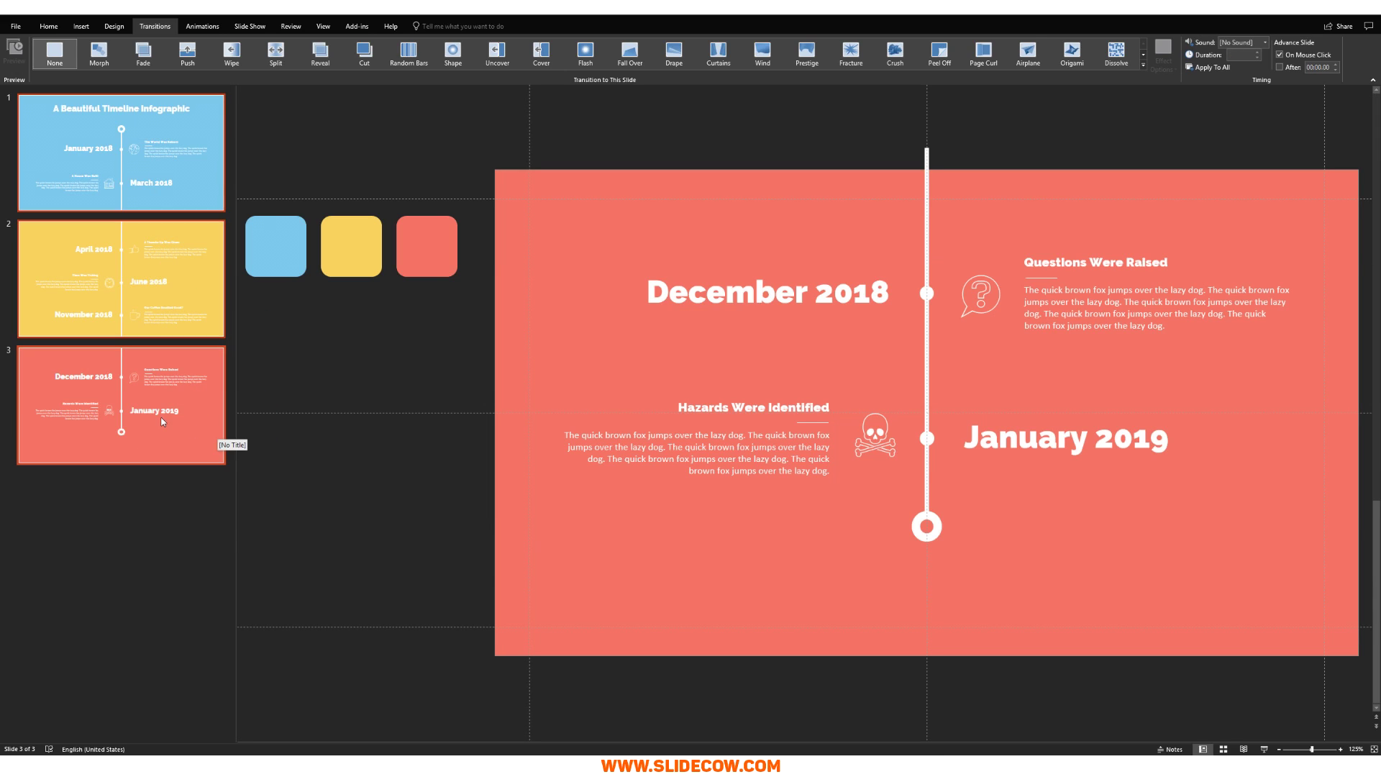
{"action": "left_click", "coordinate": [186, 58]}
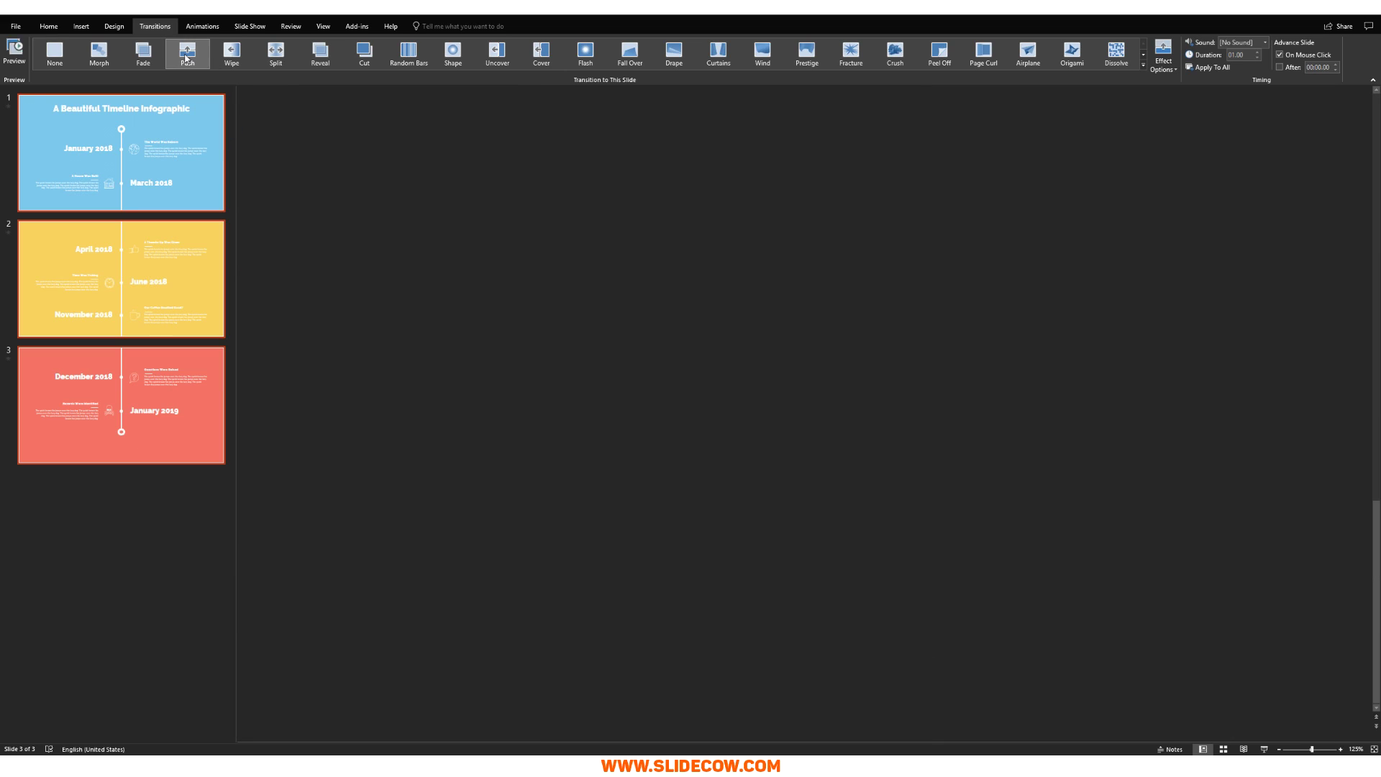
Play the slide show from the blue title slide to preview the transitions.
{"action": "left_click", "coordinate": [202, 162]}
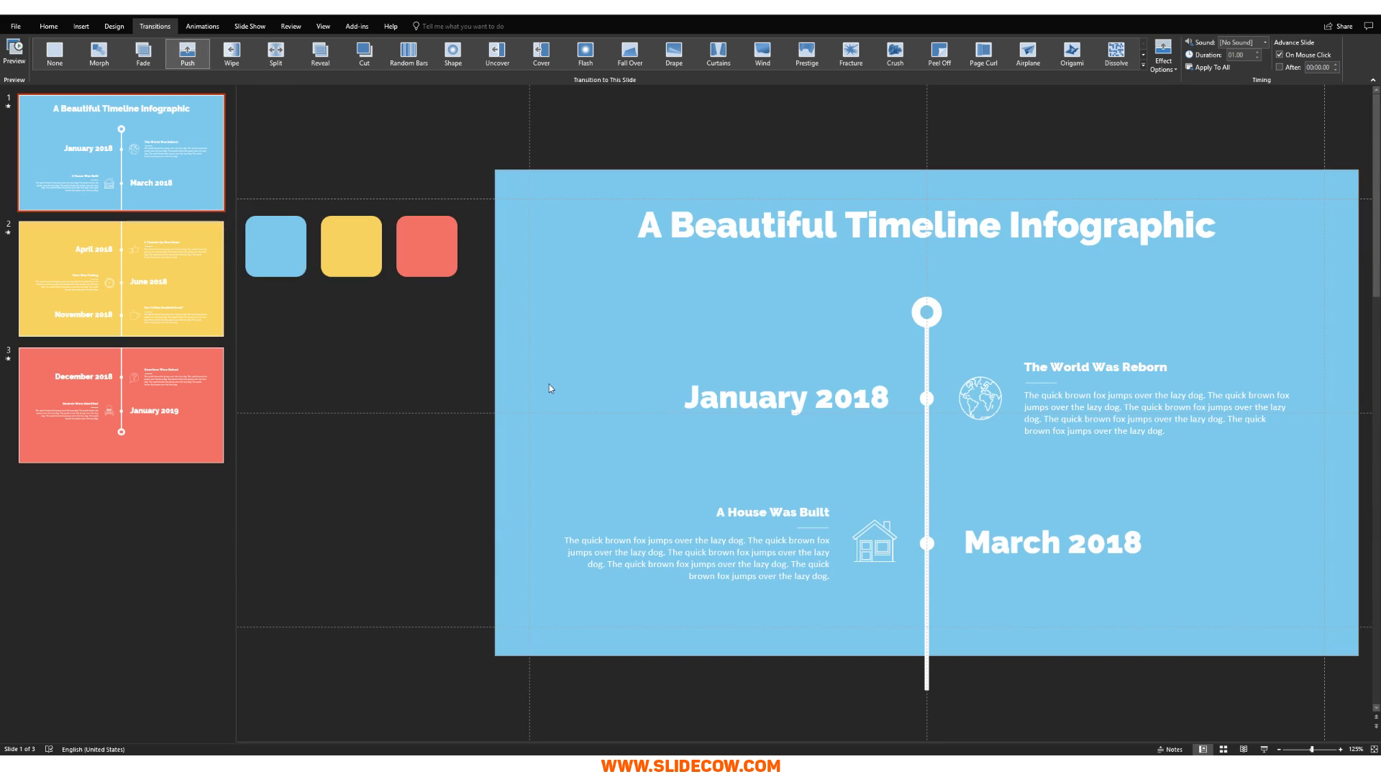
{"action": "left_click", "coordinate": [1264, 749]}
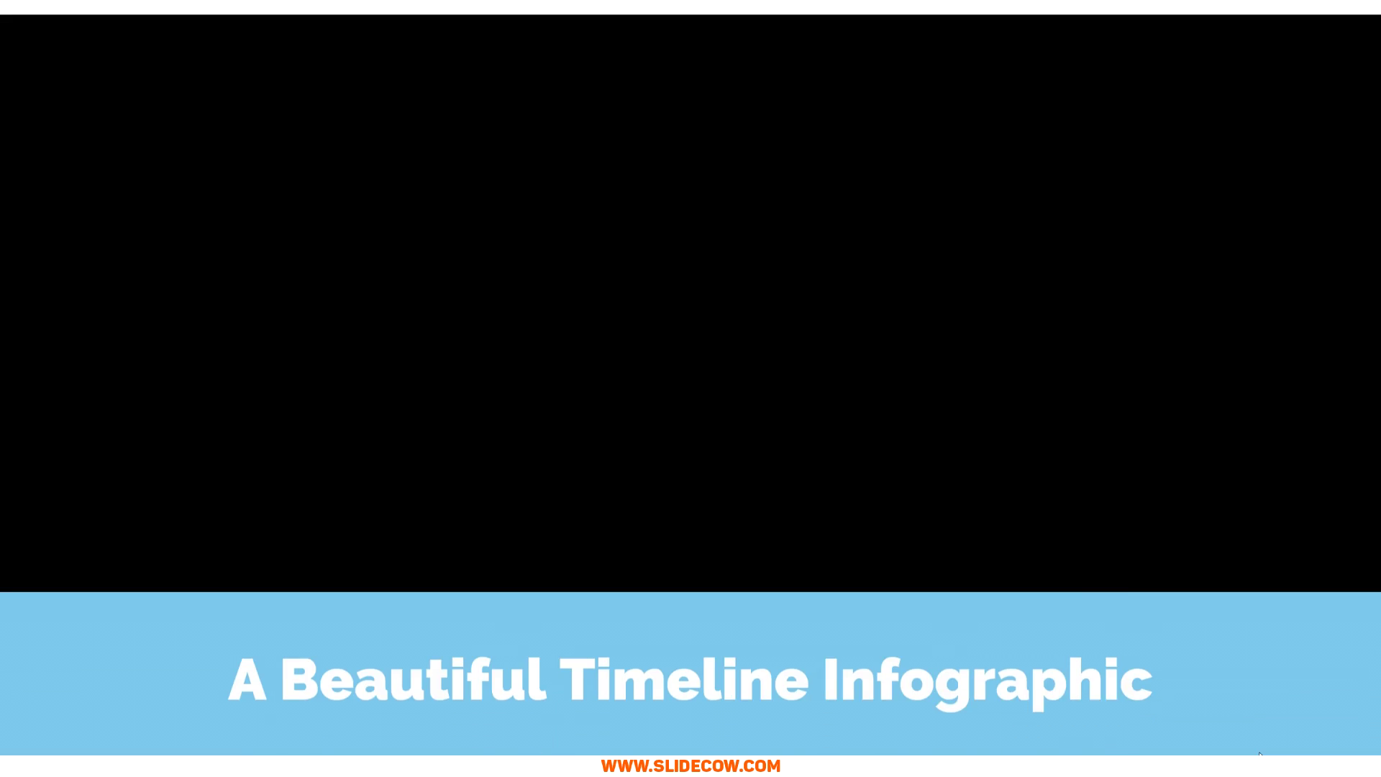